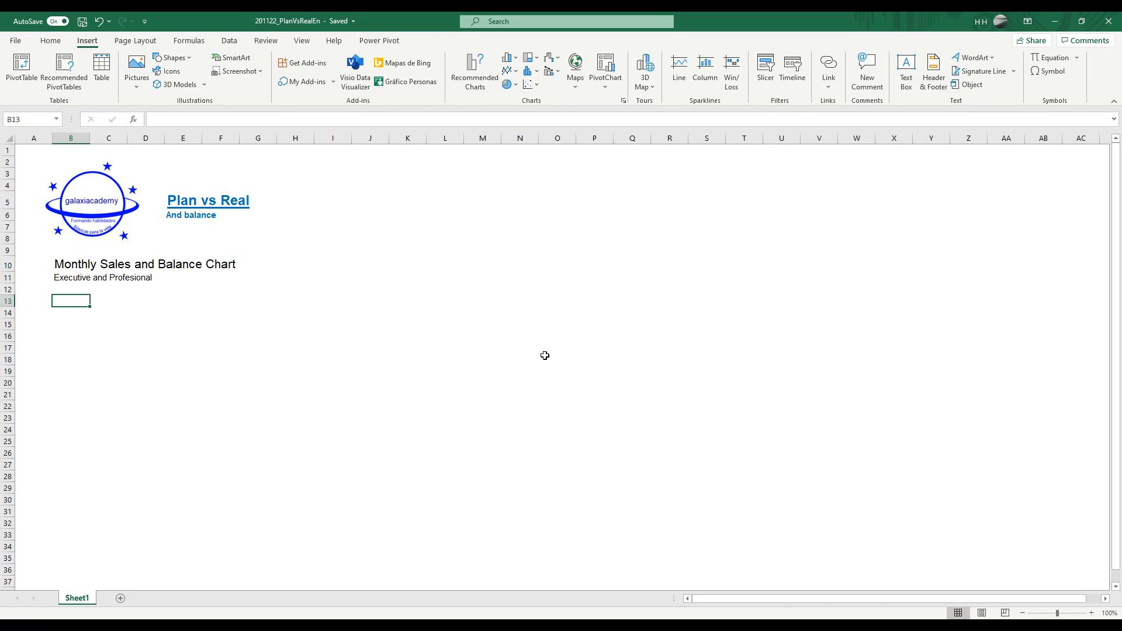
Step: Enter the header Month in B13 with Jan and Feb in the two cells beneath it
type("Month")
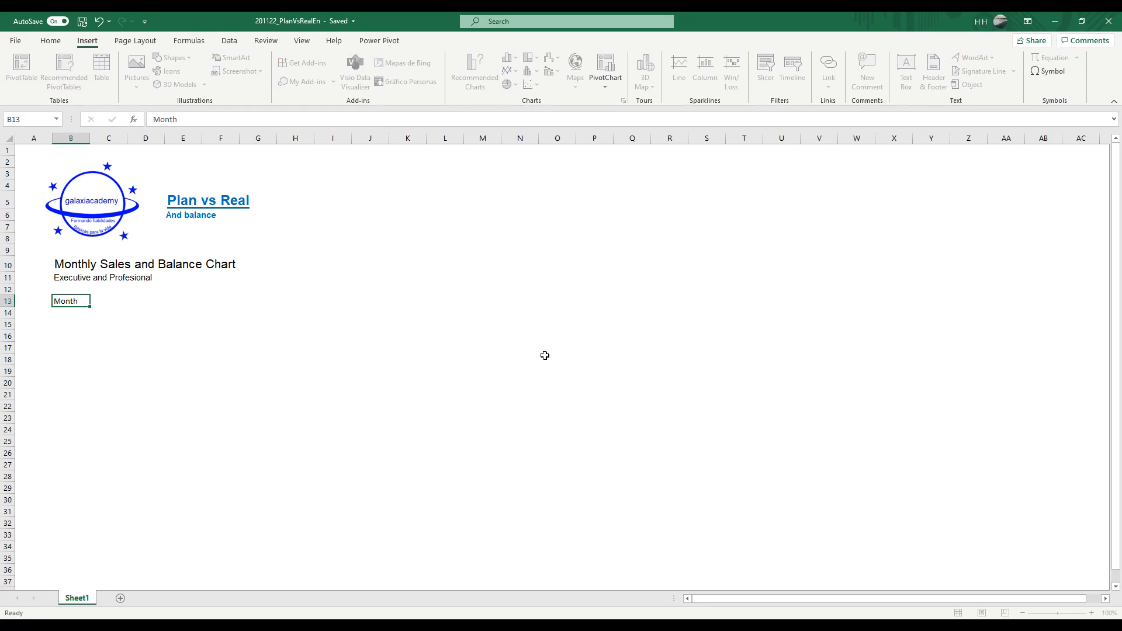
key("Return")
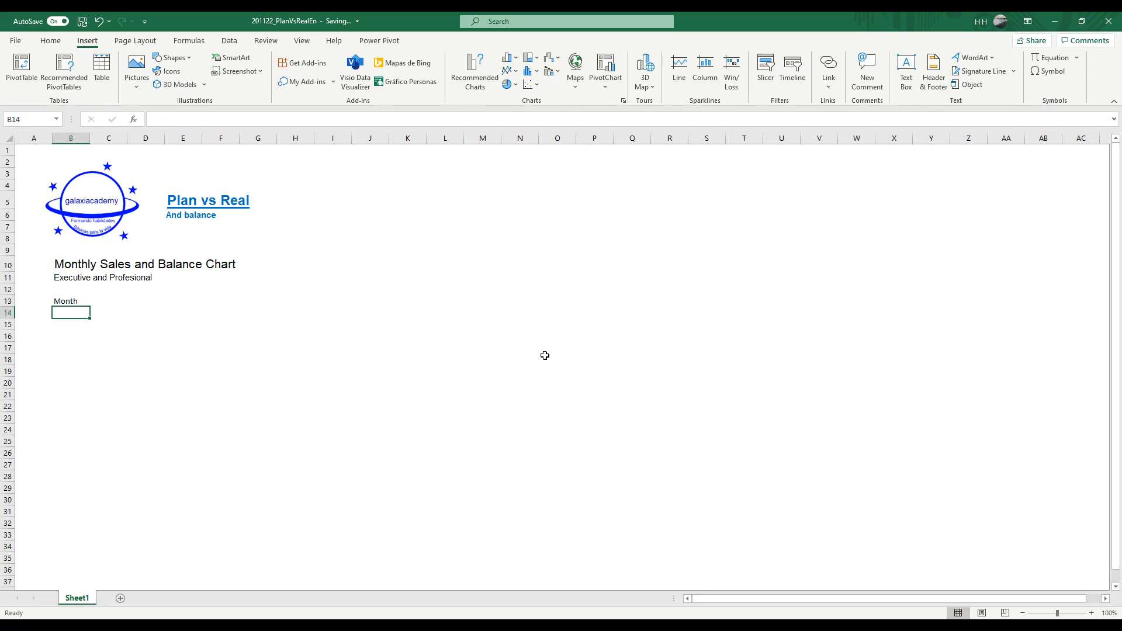
type("Jan")
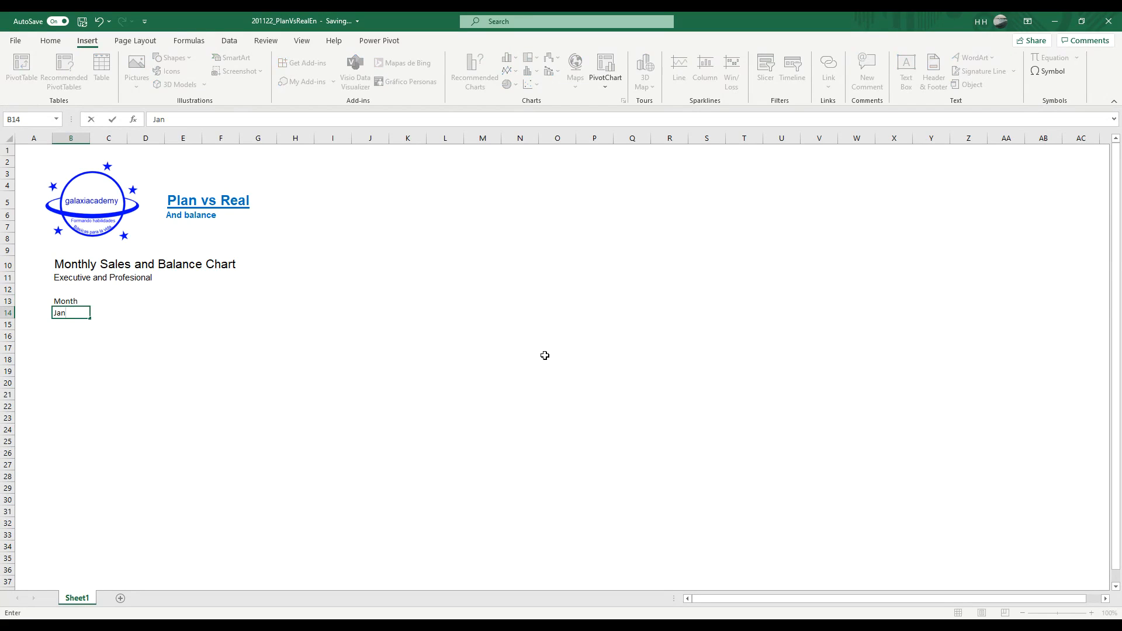
key("Return")
type("Feb")
key("Return")
Step: Extend the Jan–Feb series down the Month column through Dec in B25
key("Up")
key("Up")
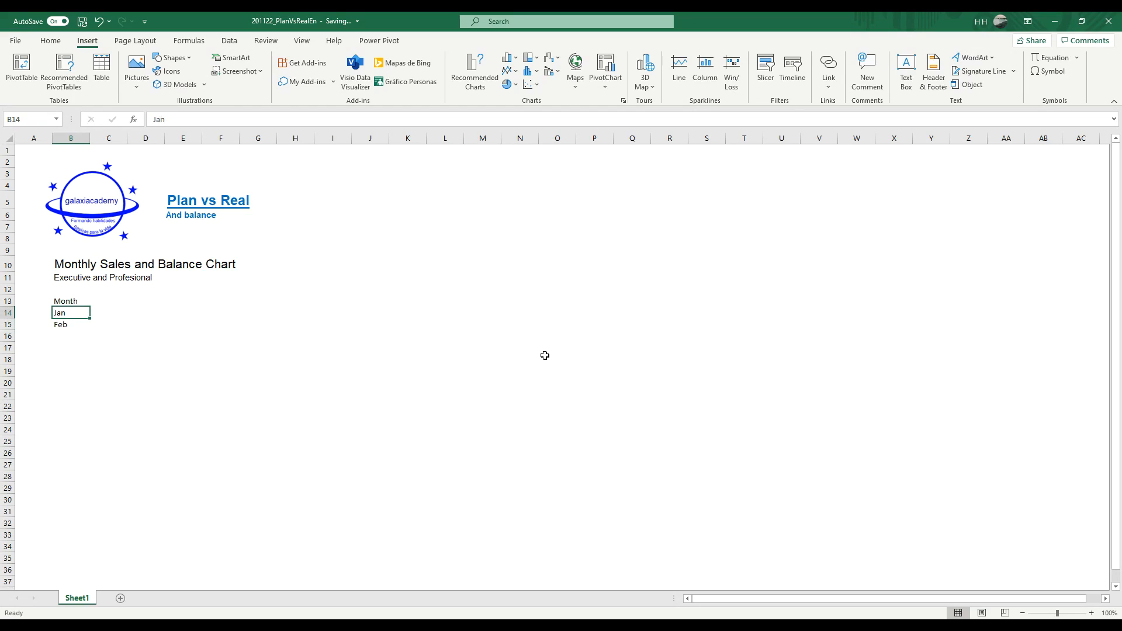
key("shift+Down")
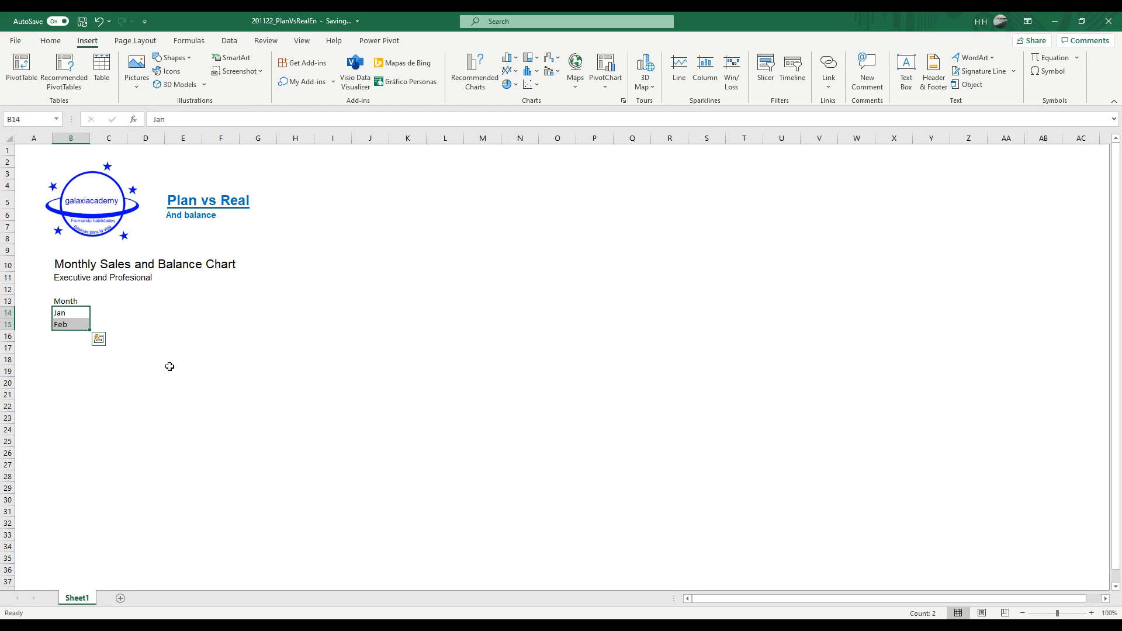
left_click_drag(95, 329, 92, 446)
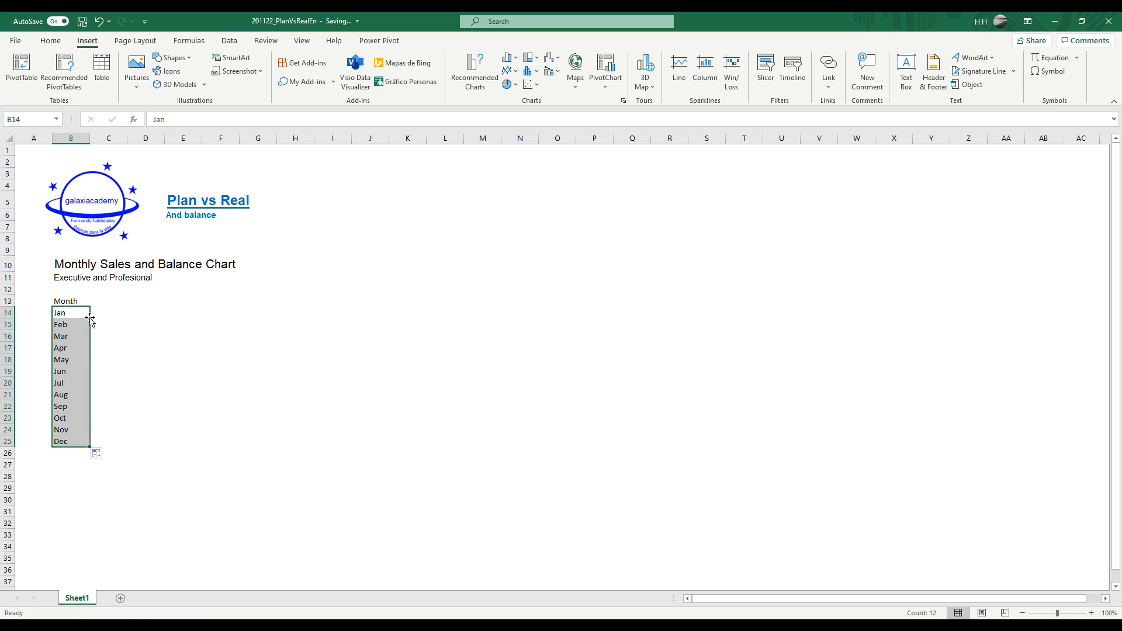
Step: Add the column headers Plan, Real and Balance in C13, D13 and E13
left_click(108, 301)
type("Plan")
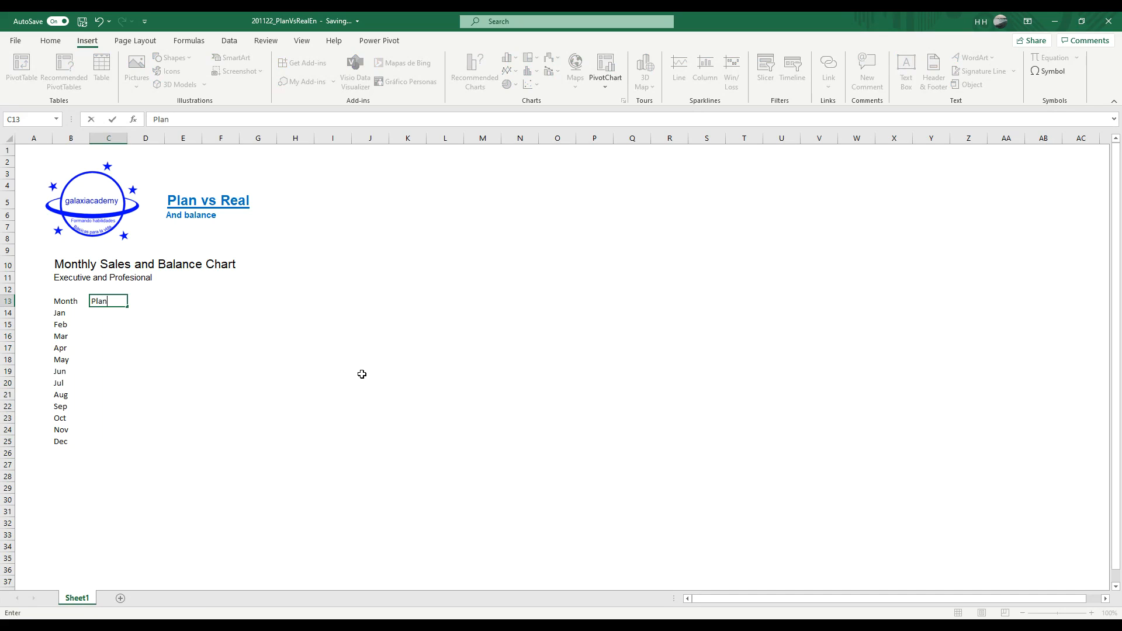
key("Return")
key("Up")
key("Right")
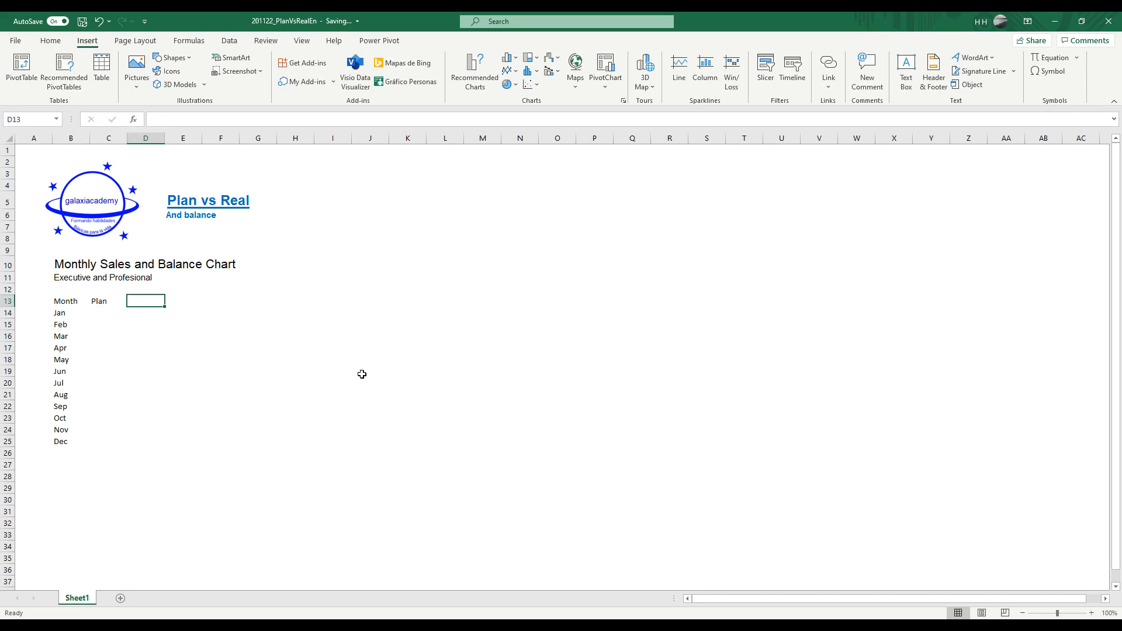
type("Real")
key("Return")
key("Up")
key("Right")
type("Balance")
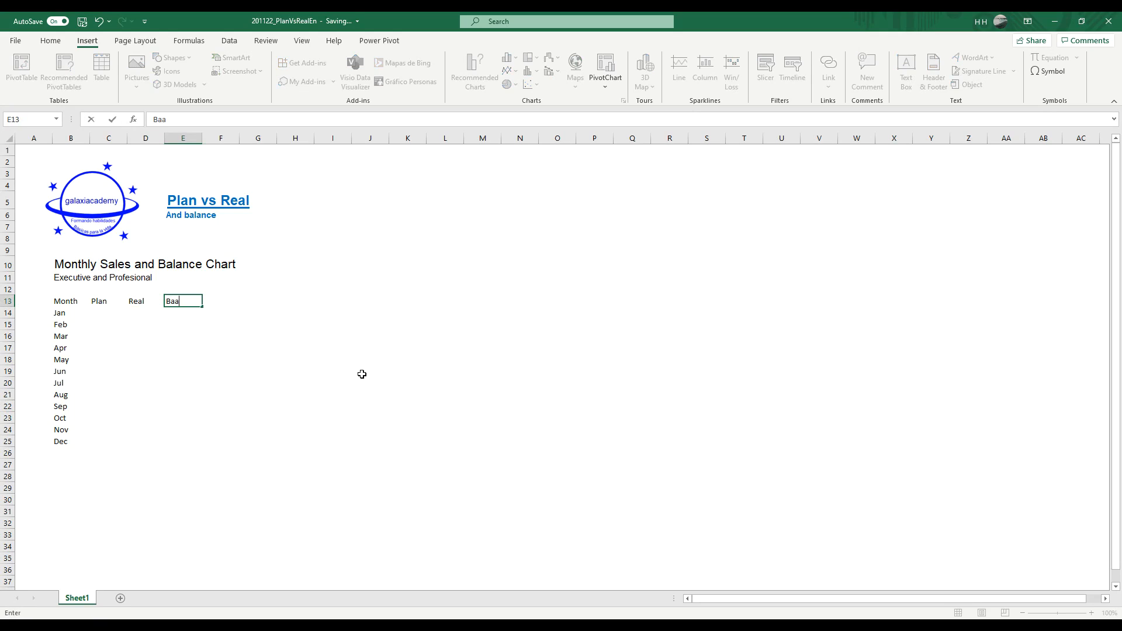
key("Return")
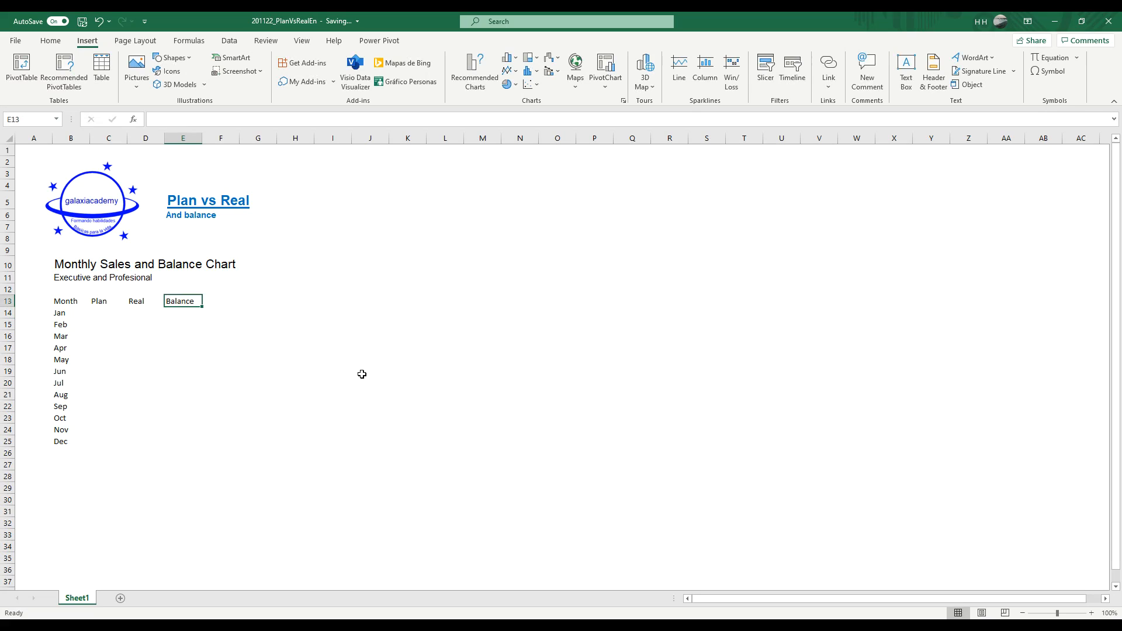
Step: Fill the Plan cells C14:C25 with the formula =RANDBETWEEN(100,200)
key("Up")
key("Left")
key("Left")
key("Down")
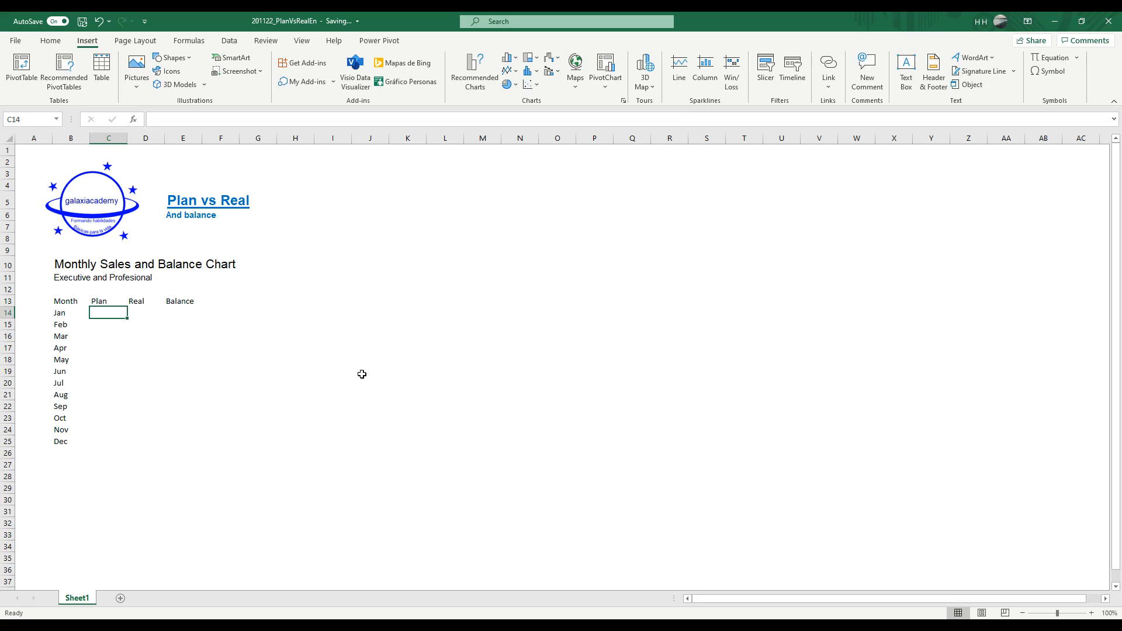
key("shift+Down")
key("shift+Down")
key("shift+Down")
key("shift+Down")
key("shift+Down")
key("shift+Down")
key("shift+Down")
key("shift+Down")
key("shift+Down")
key("shift+Down")
key("shift+Down")
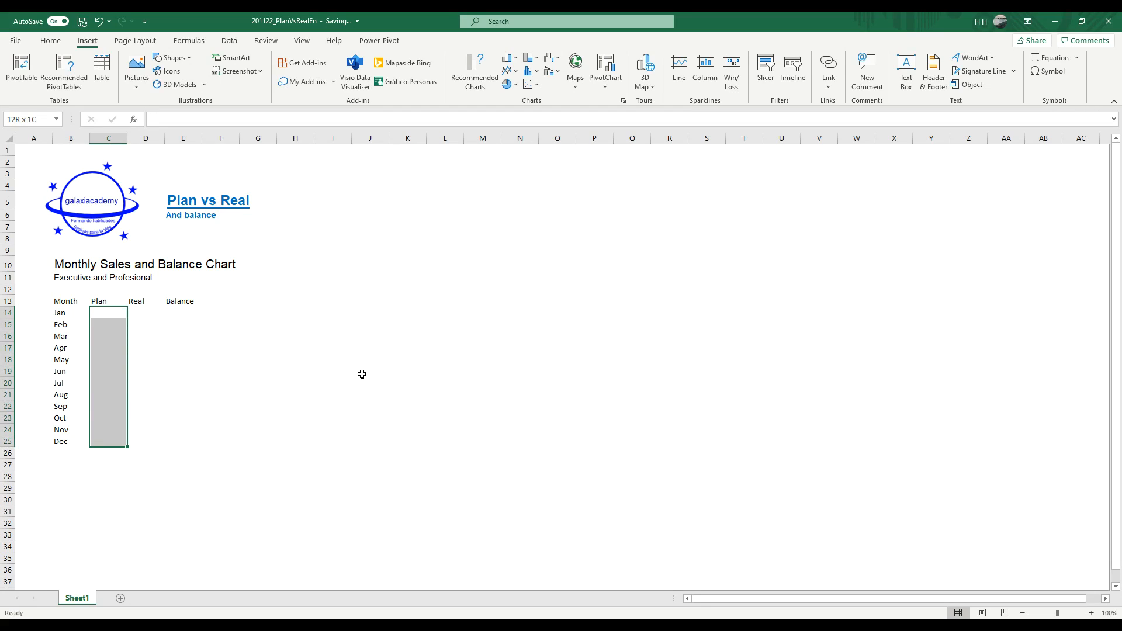
type("=rand")
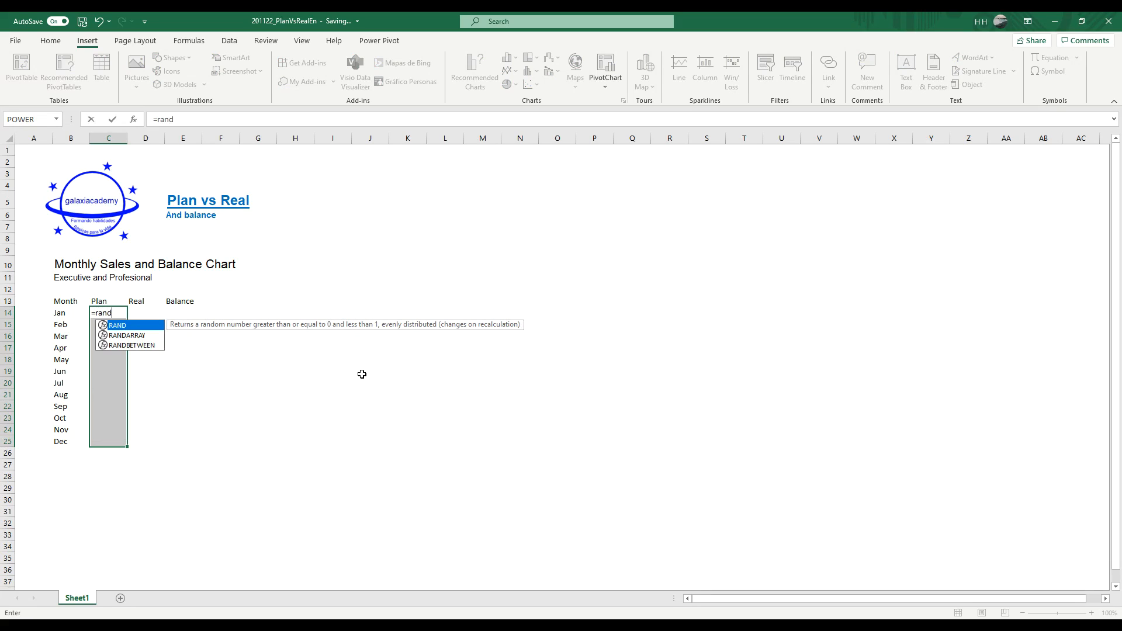
key("Down")
key("Down")
key("Tab")
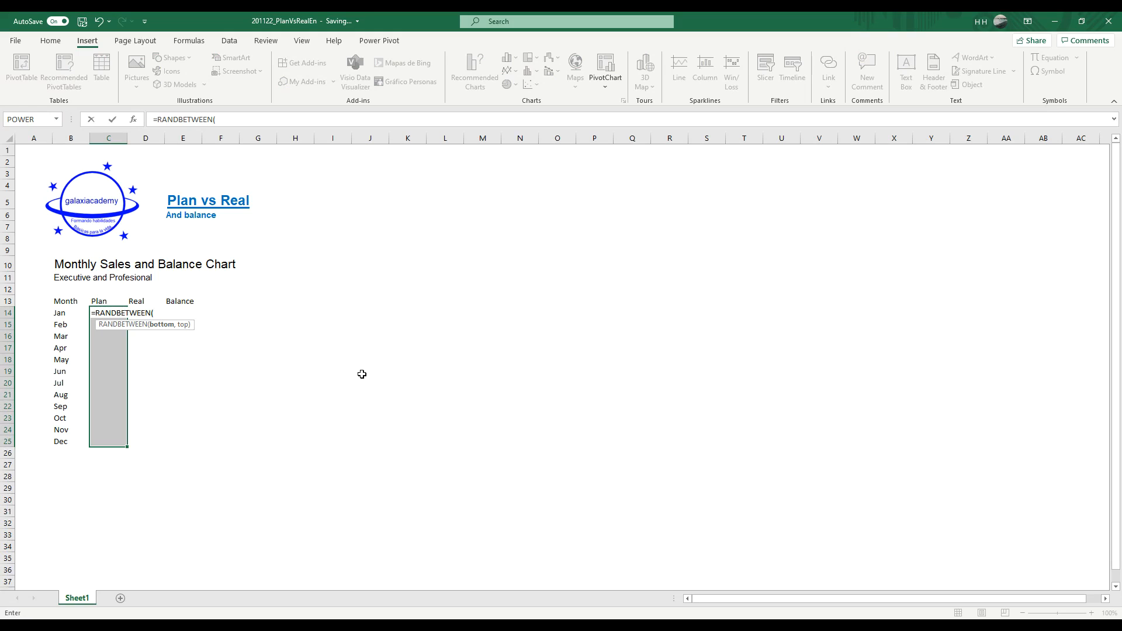
type("100,200)")
key("ctrl+Return")
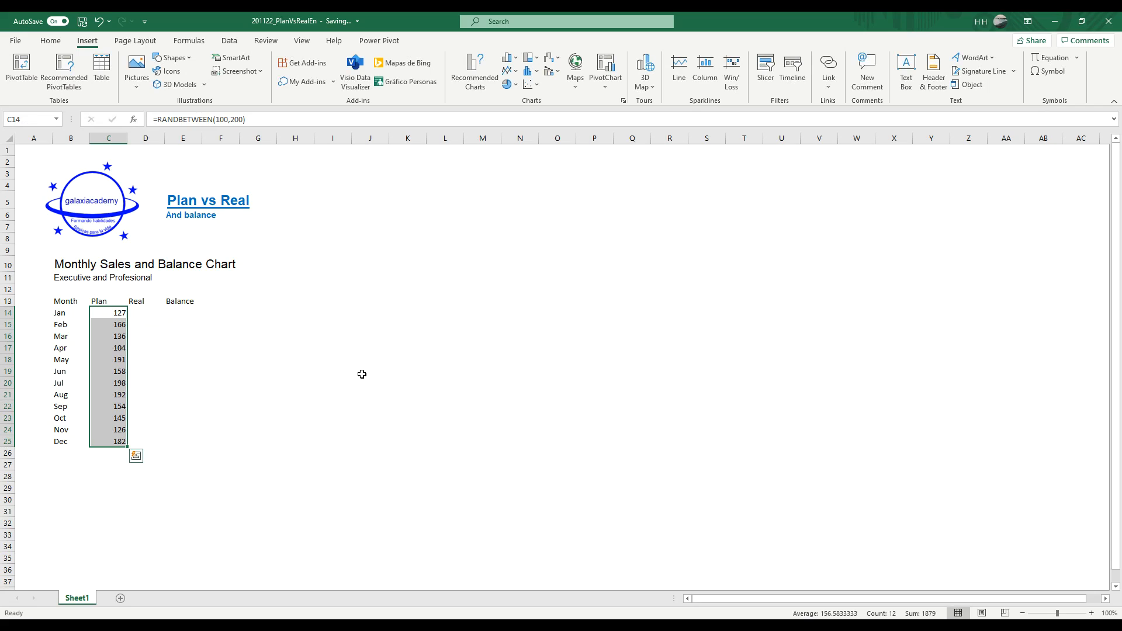
Step: Copy the Plan formulas into the Real column, starting at D14
key("ctrl+c")
key("Right")
key("ctrl+v")
Step: Convert the random formulas in C14:D25 to fixed values by pasting values over them
key("Left")
key("shift+Right")
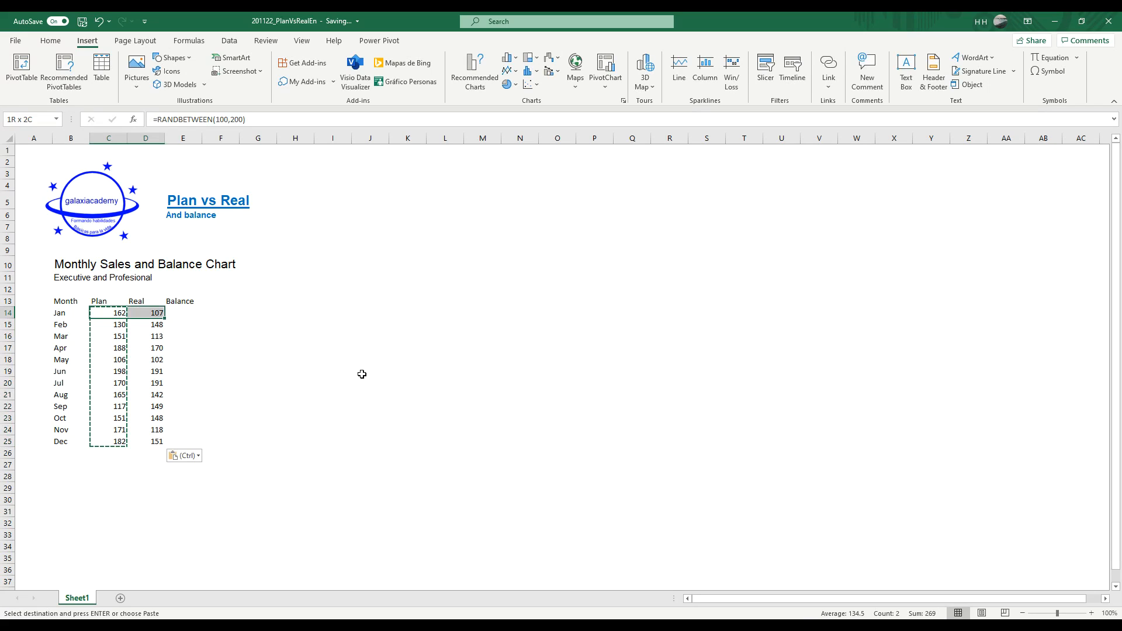
key("ctrl+shift+Down")
key("ctrl+c")
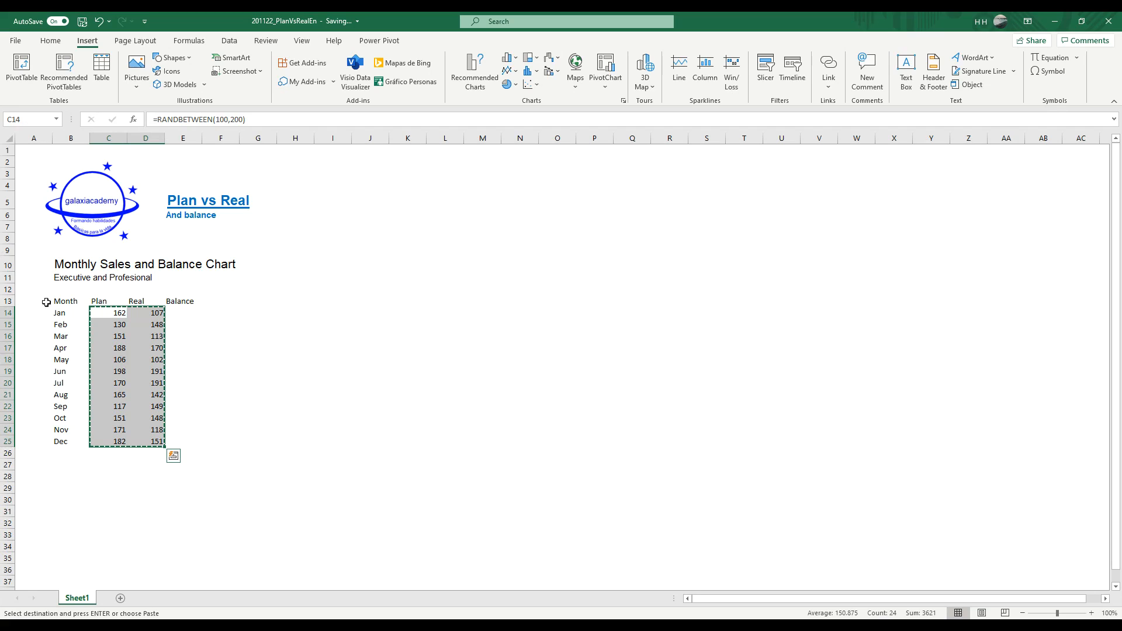
right_click(100, 313)
left_click(151, 352)
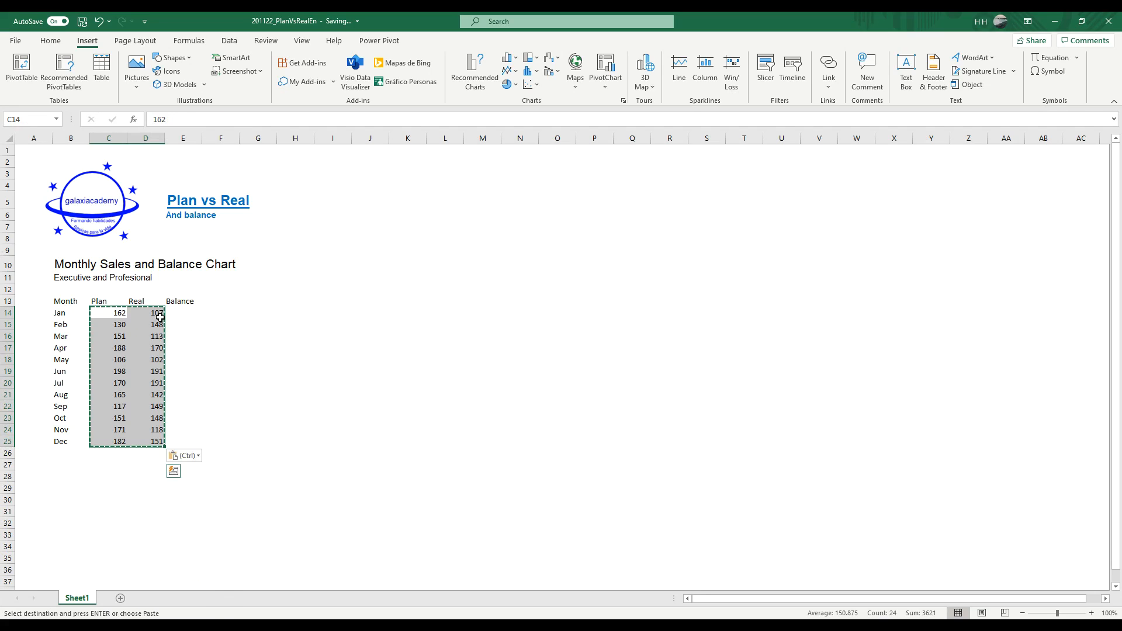
Step: Calculate January's balance in E14 with the formula =D14-C14
left_click(178, 311)
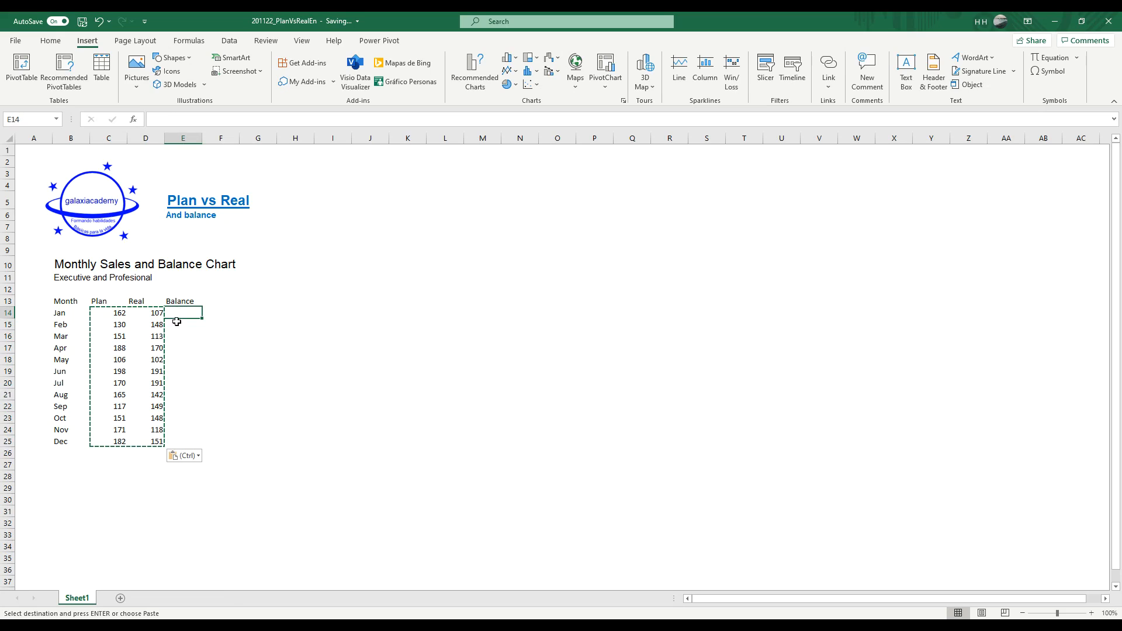
type("=")
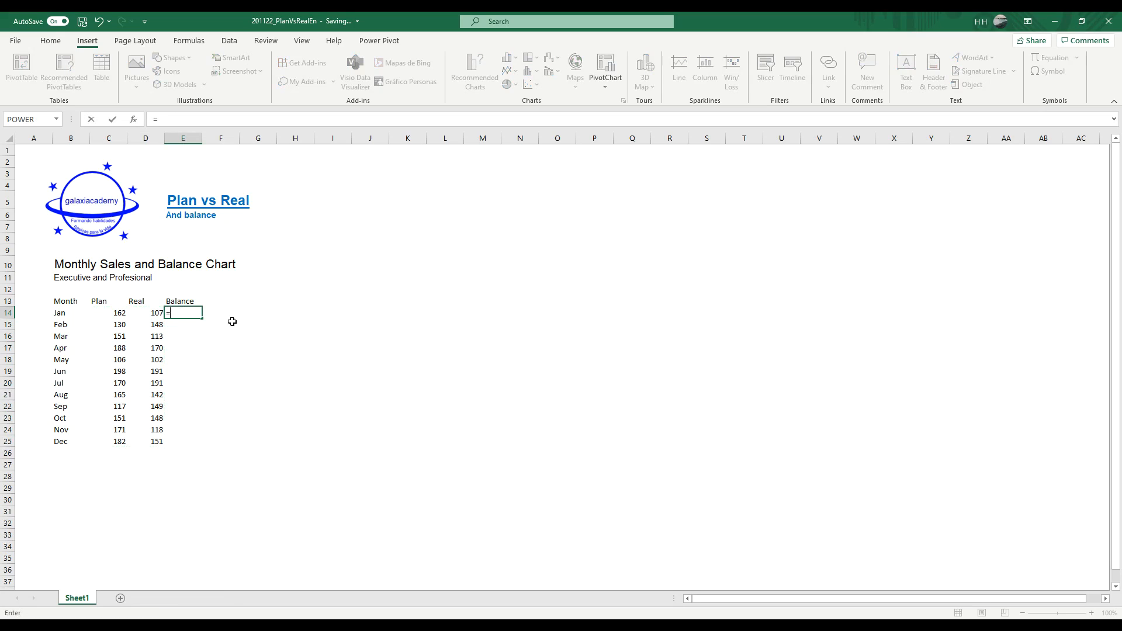
key("Left")
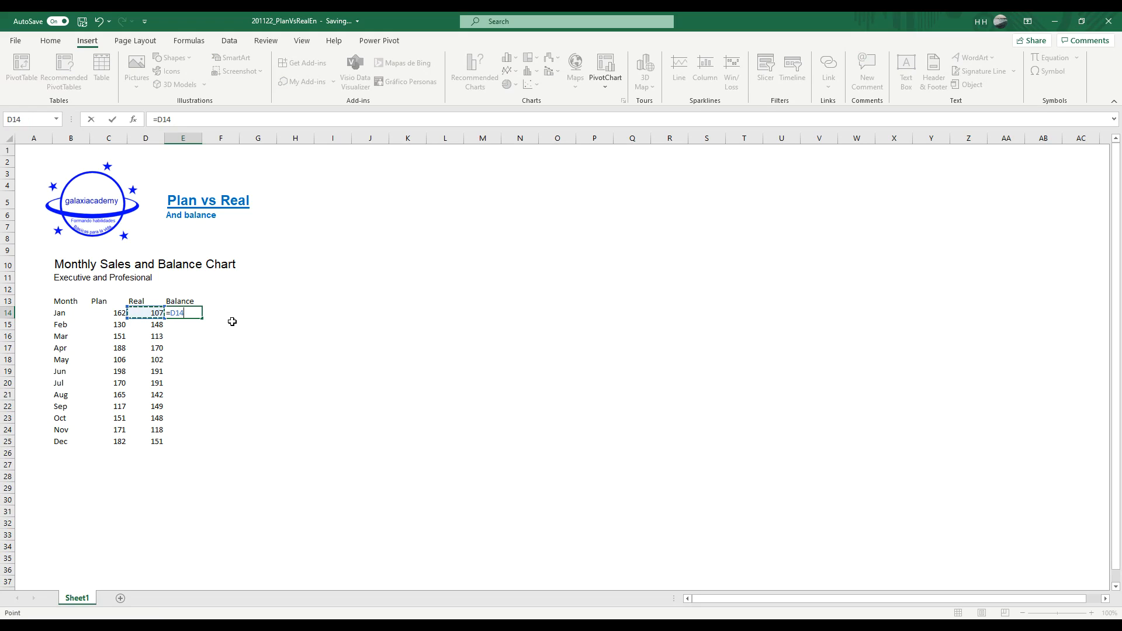
type("-")
key("Left")
key("Left")
key("Return")
Step: Copy January's Balance formula down to the remaining months in E15:E25
key("Up")
key("ctrl+c")
key("Down")
key("shift+Down")
key("shift+Down")
key("shift+Down")
key("shift+Down")
key("shift+Down")
key("shift+Down")
key("shift+Down")
key("shift+Down")
key("shift+Down")
key("shift+Down")
key("ctrl+v")
key("Escape")
key("Up")
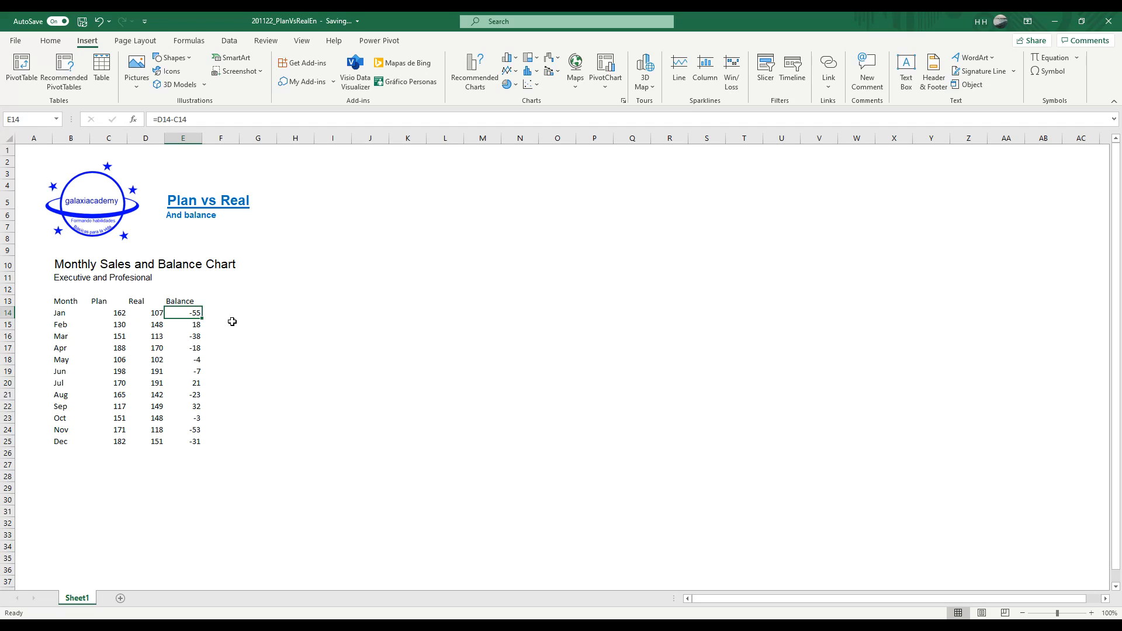
key("Left")
key("Left")
key("Right")
key("Right")
key("Down")
key("Down")
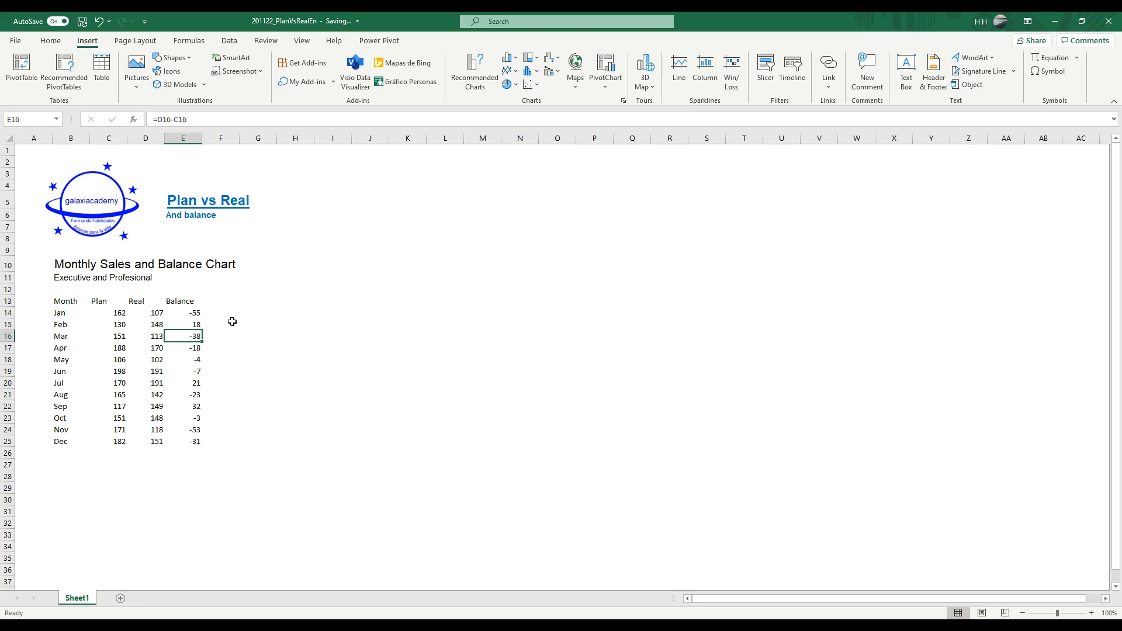
Step: Add the column header Base in F13, beside Balance
key("Up")
key("Up")
key("Up")
key("Right")
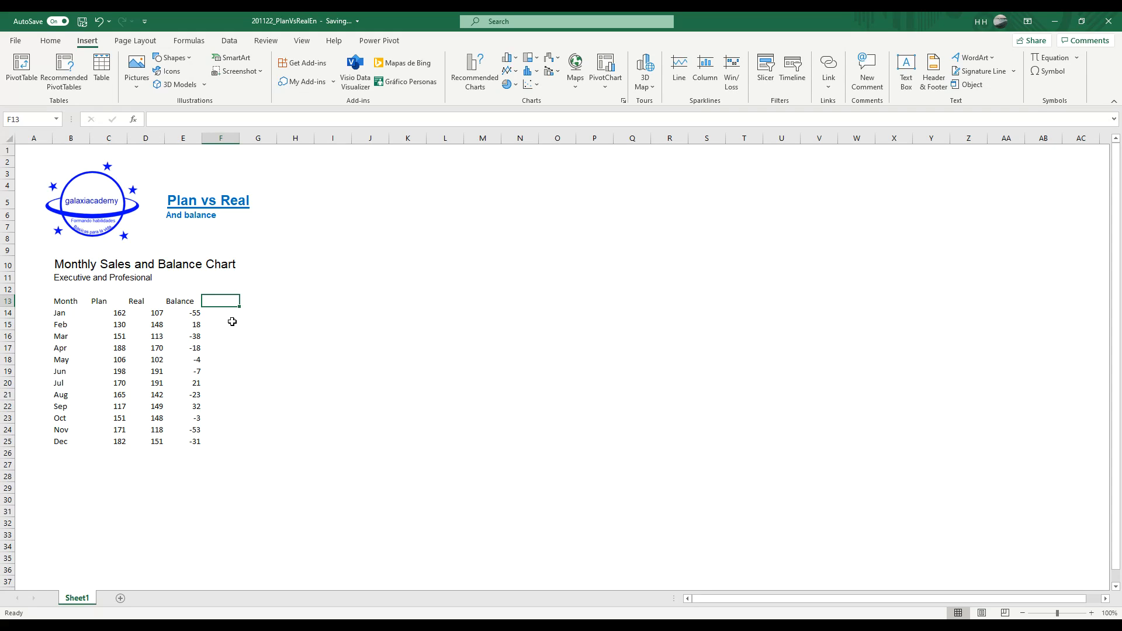
type("Base")
key("Return")
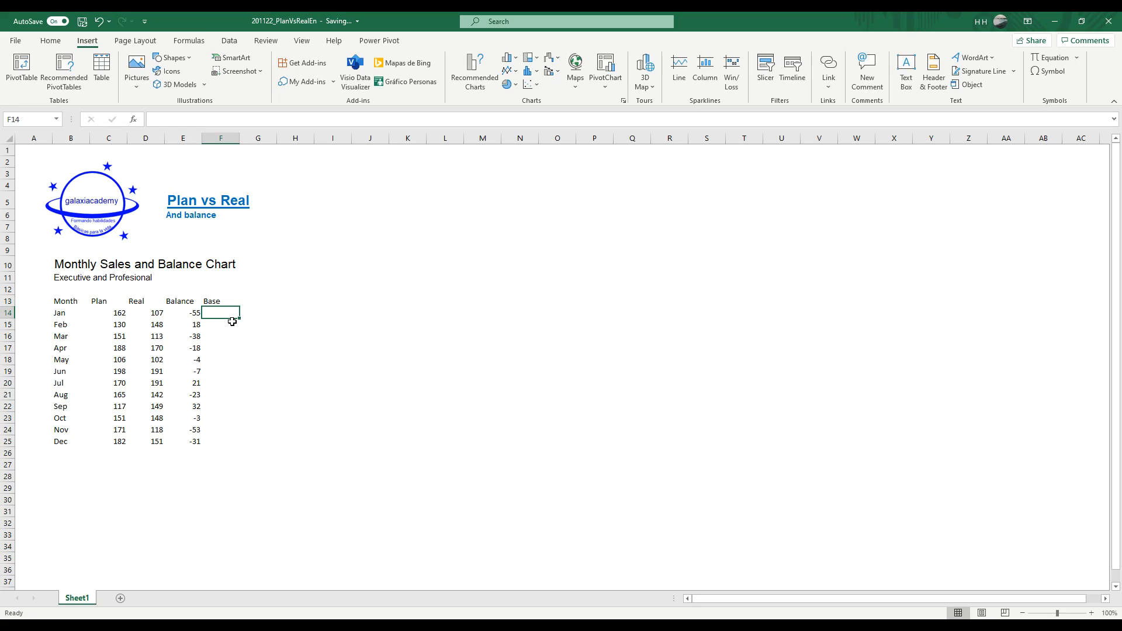
Step: Add the column headers Positive and Negative in G13 and H13
key("Up")
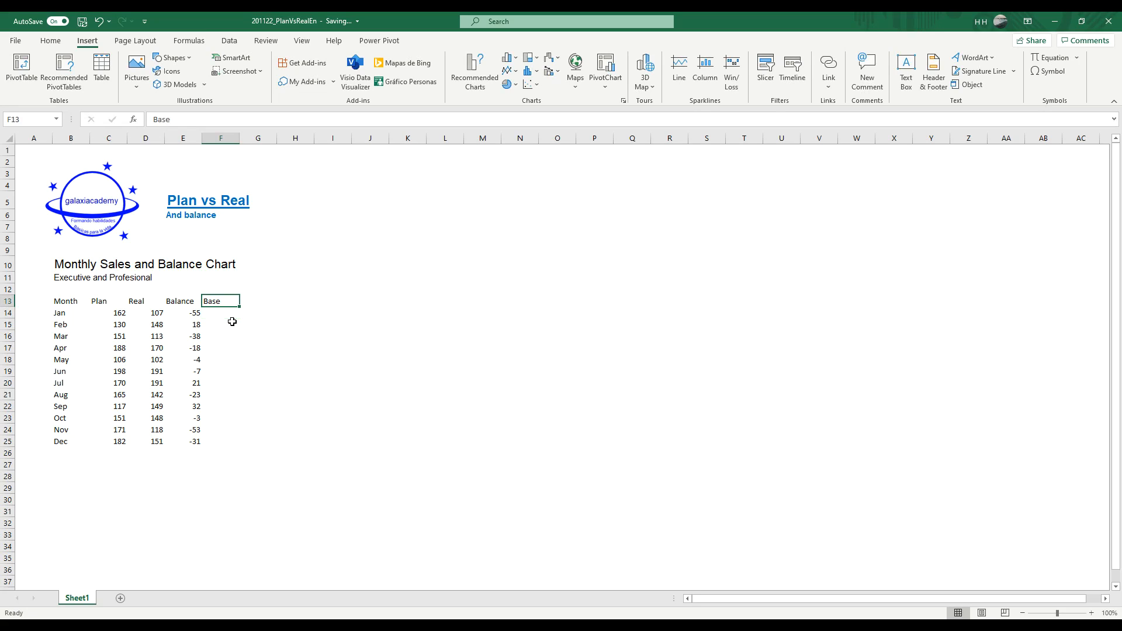
key("Right")
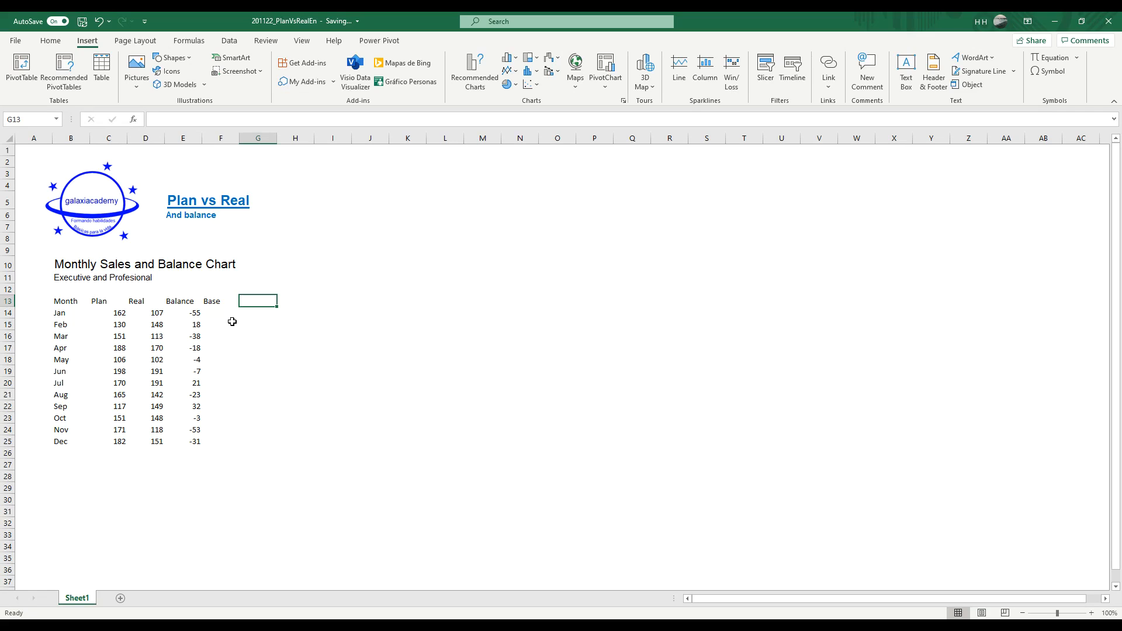
key("Left")
key("Right")
type("OP")
key("BackSpace")
key("BackSpace")
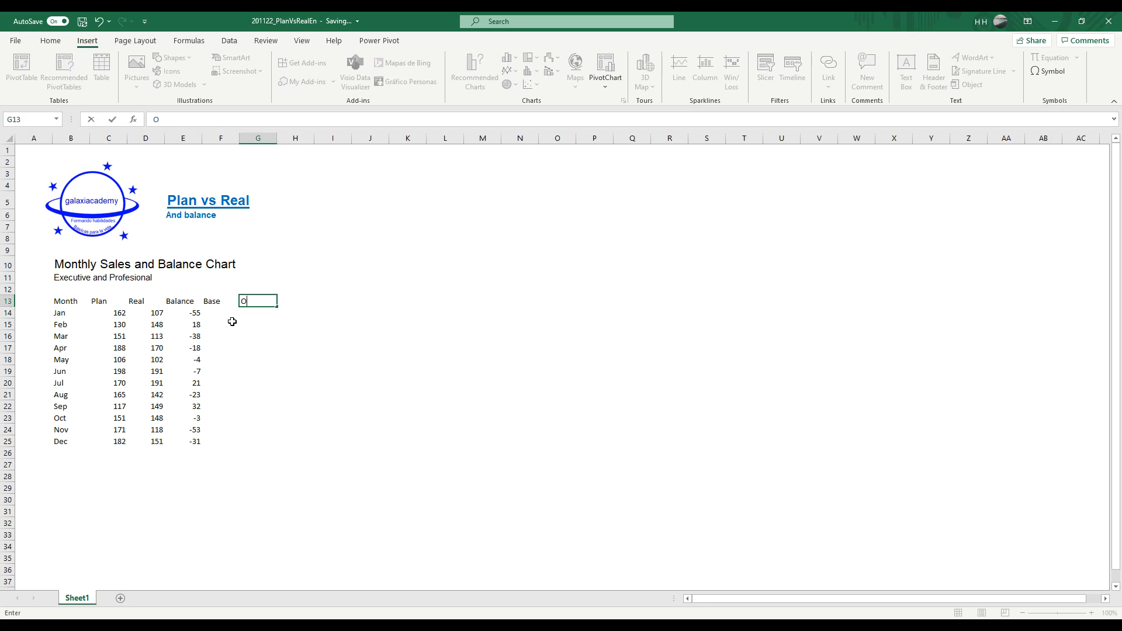
type("Positive")
key("Tab")
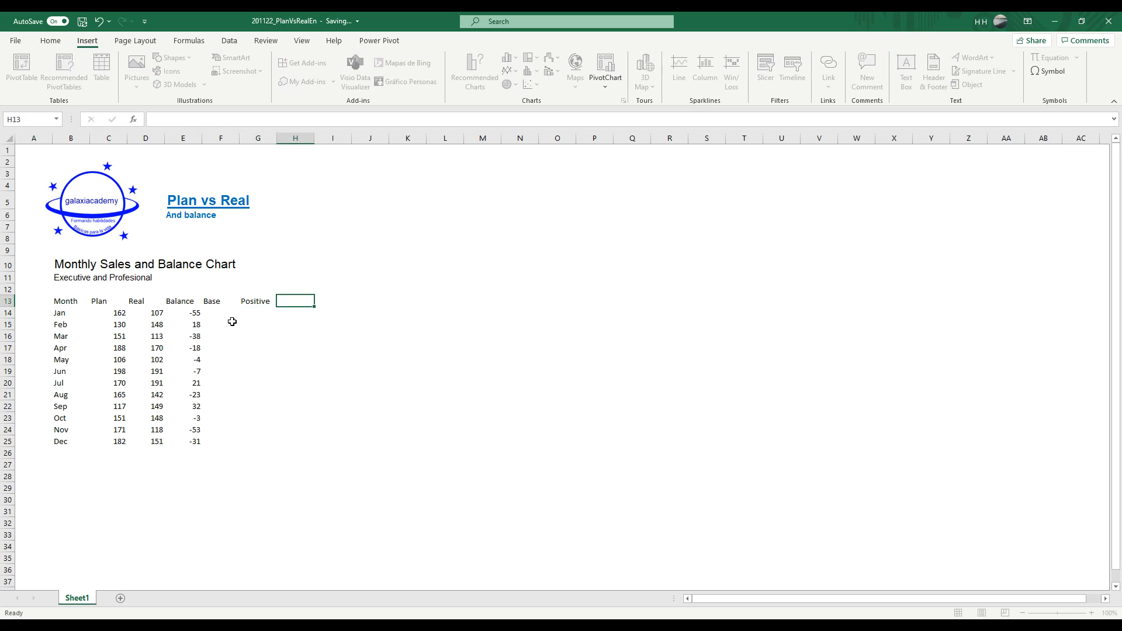
type("Negative")
key("Return")
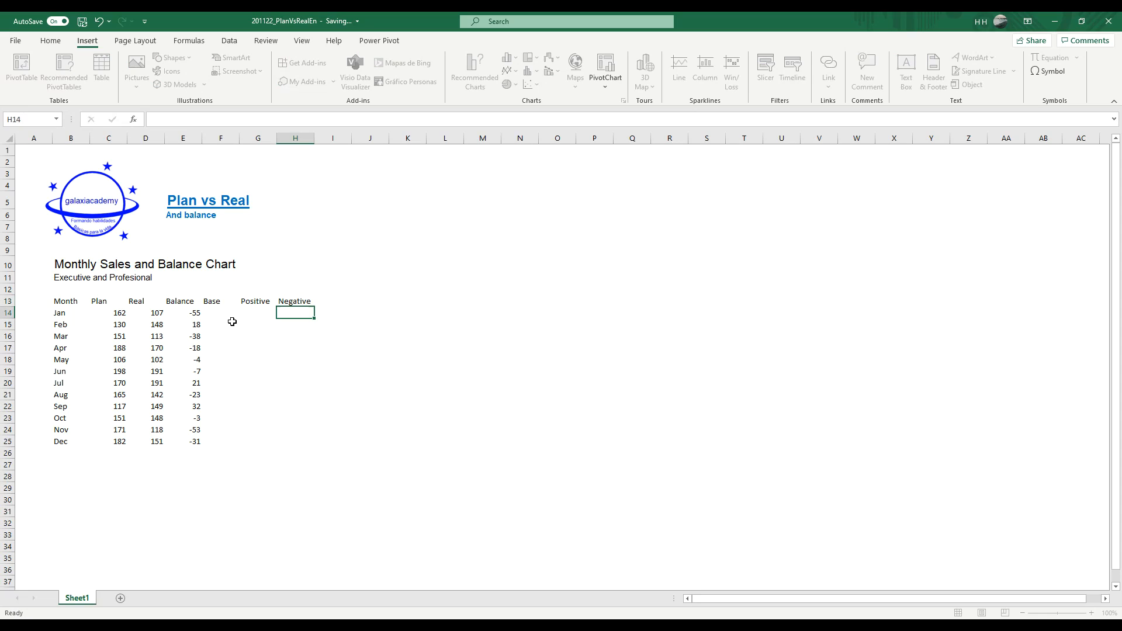
Step: Compare January's Plan and Real amounts to determine the smaller one for the Base column
key("Left")
key("Left")
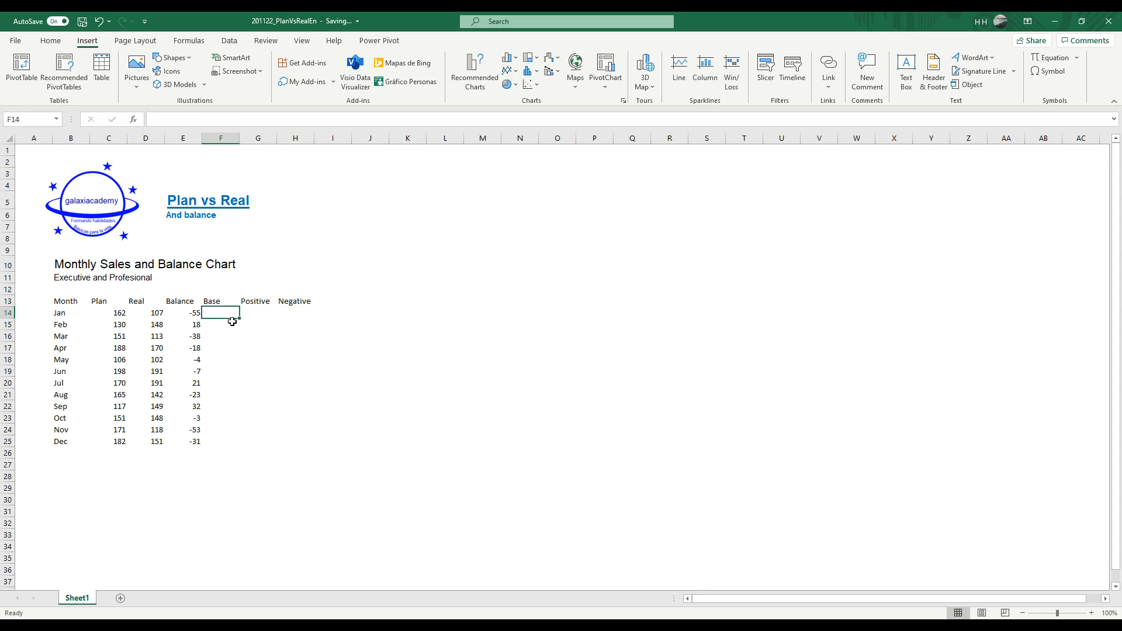
key("Left")
key("Left")
key("Left")
key("Right")
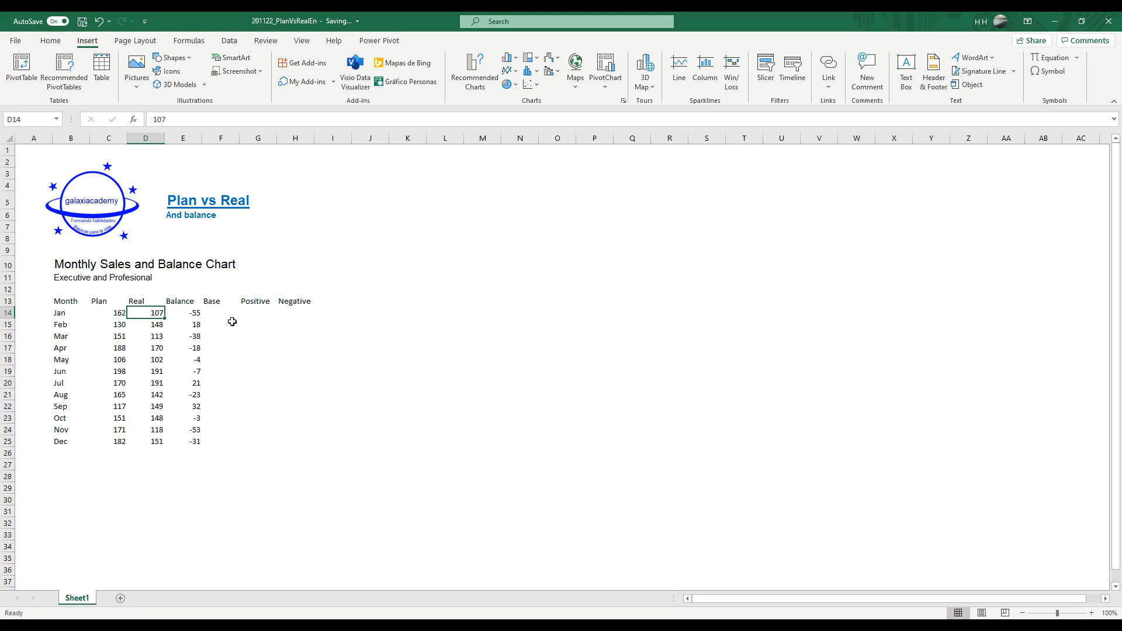
key("Right")
key("Right")
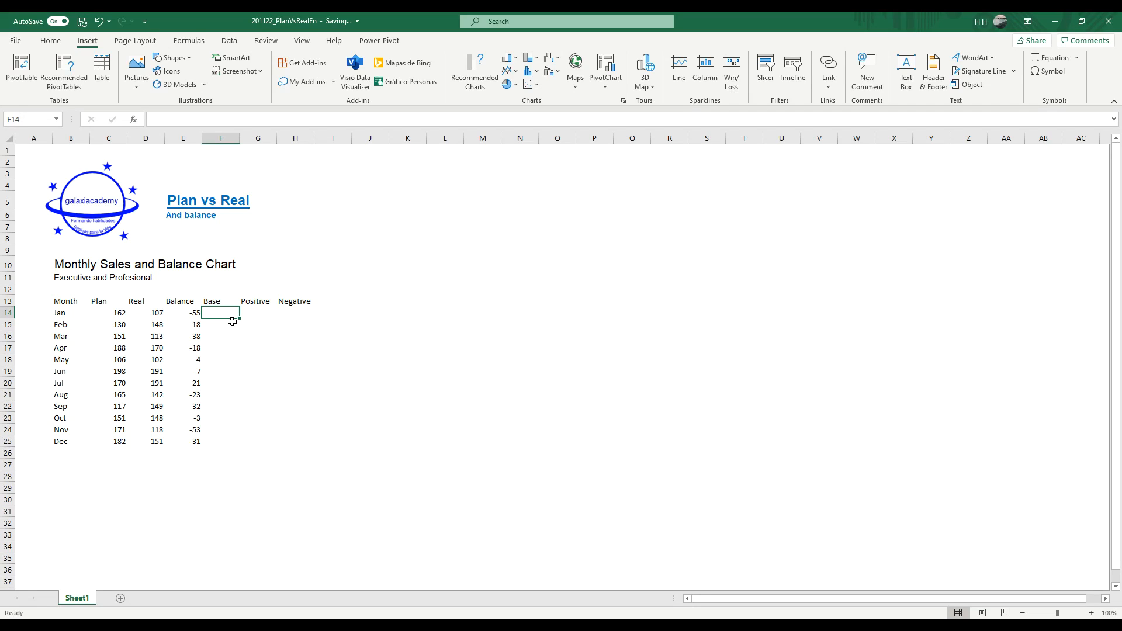
Step: Enter 107 as January's Base value in F14
type("100")
key("BackSpace")
type("7")
key("Return")
type("130")
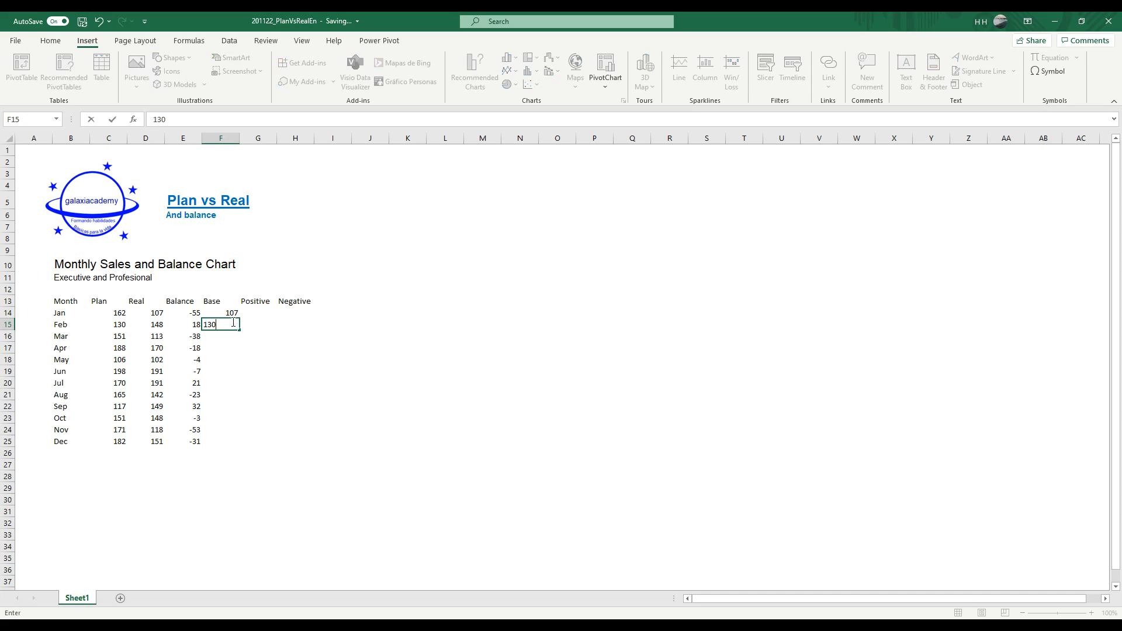
key("Return")
left_click(232, 322)
key("Delete")
key("Up")
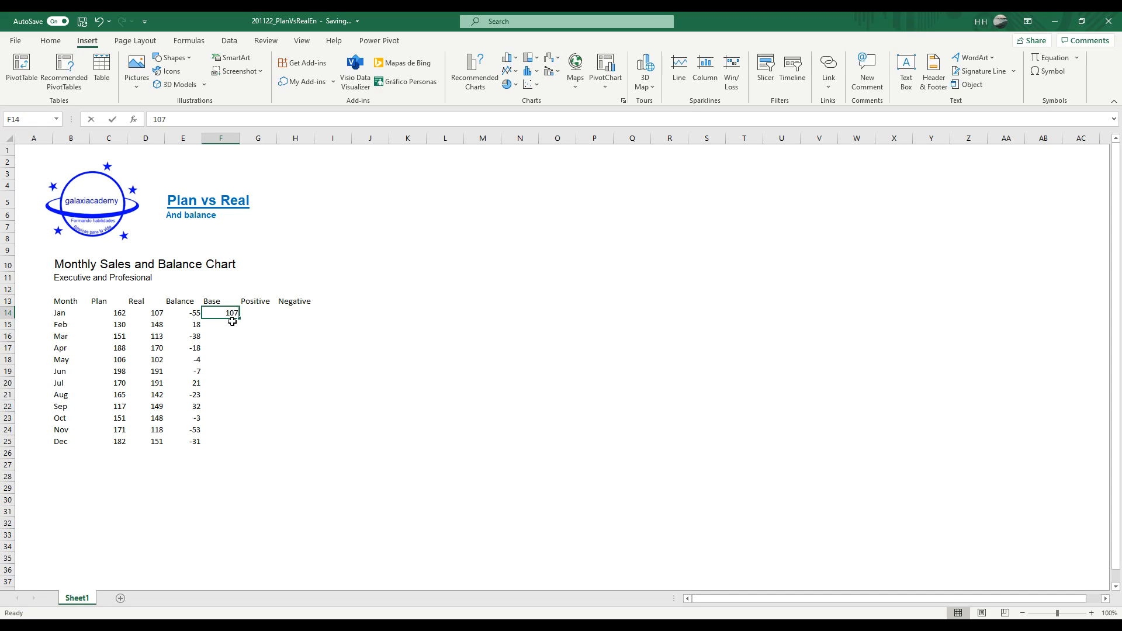
Step: Replace January's Base value in F14 with the formula =MIN(C14:D14)
type("=min")
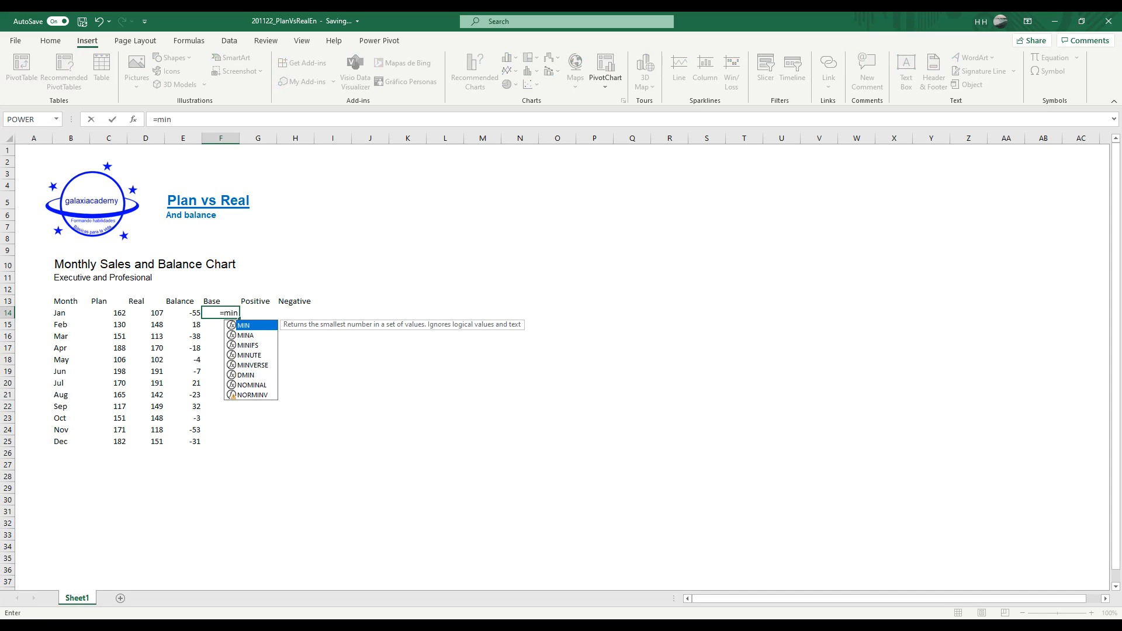
type("(")
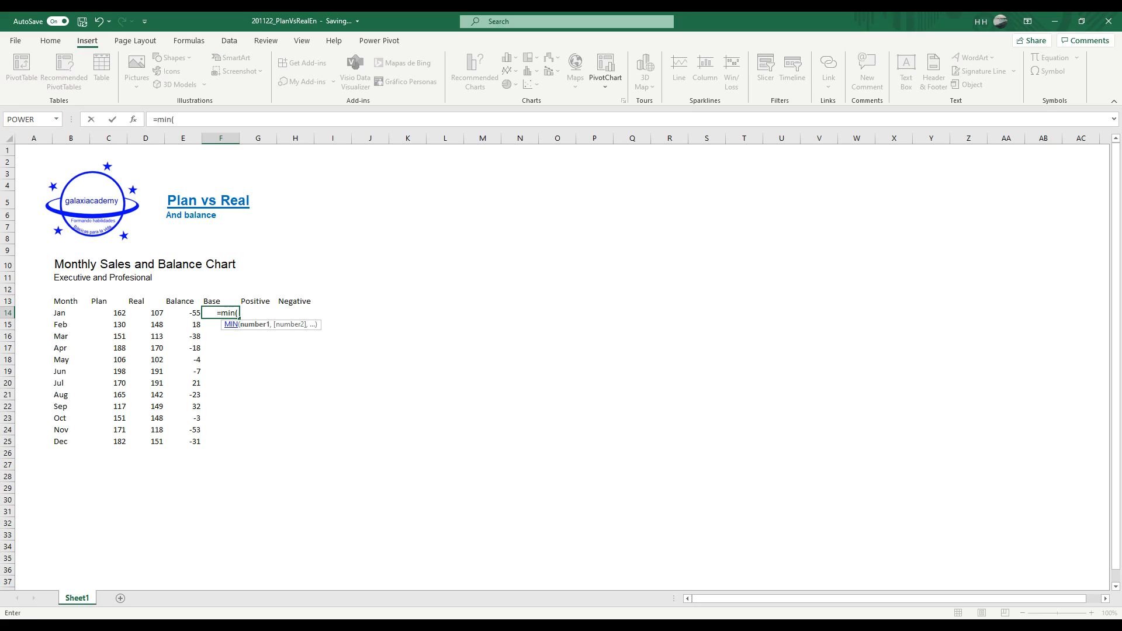
key("Left")
key("Left")
key("Left")
key("shift+Right")
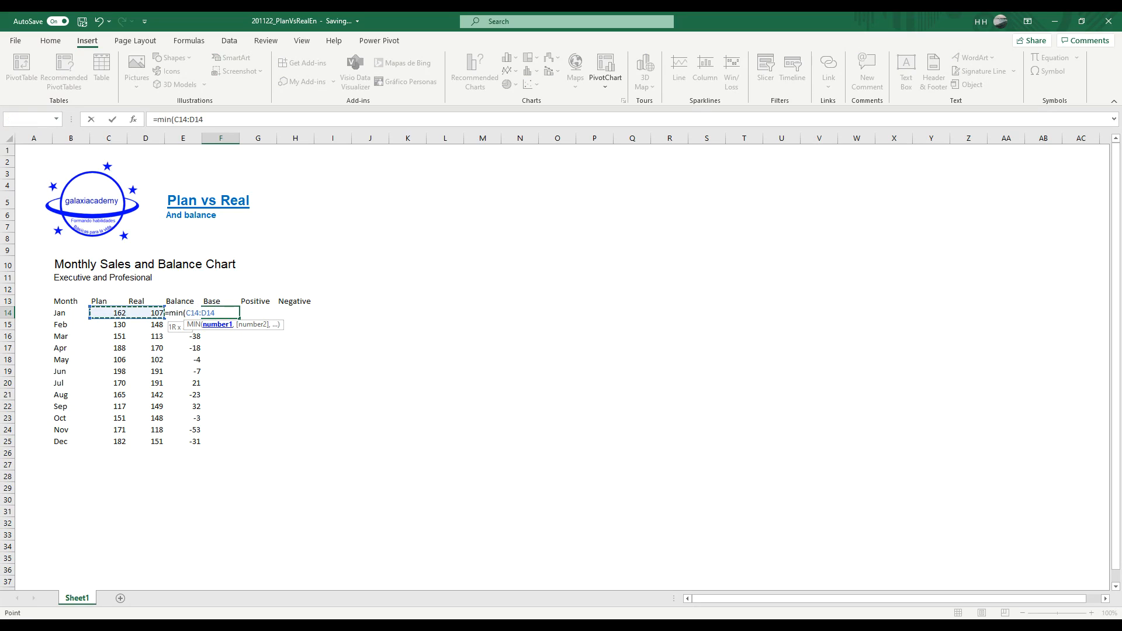
type(")")
key("Return")
Step: Copy January's Base formula from F14 down to the remaining months in F15:F25
key("Up")
key("ctrl+c")
key("Down")
key("shift+Down")
key("shift+Down")
key("shift+Down")
key("shift+Down")
key("shift+Down")
key("shift+Down")
key("shift+Down")
key("shift+Down")
key("shift+Down")
key("shift+Down")
key("Return")
key("Up")
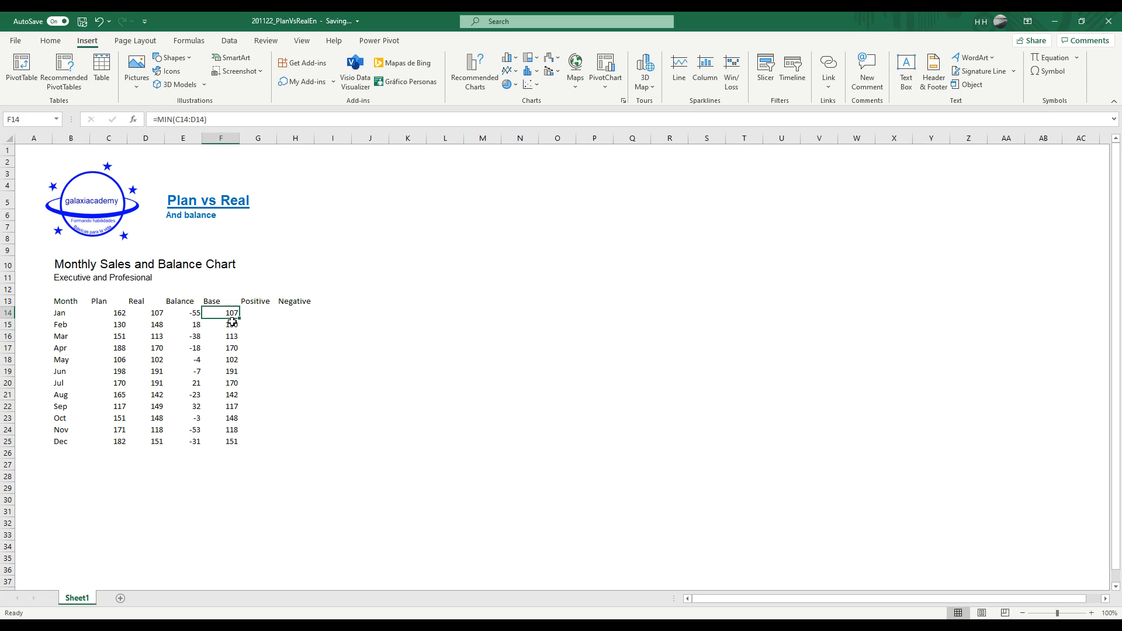
Step: Examine the empty Positive and Negative columns beside the monthly balances to plan their formulas
left_click(263, 312)
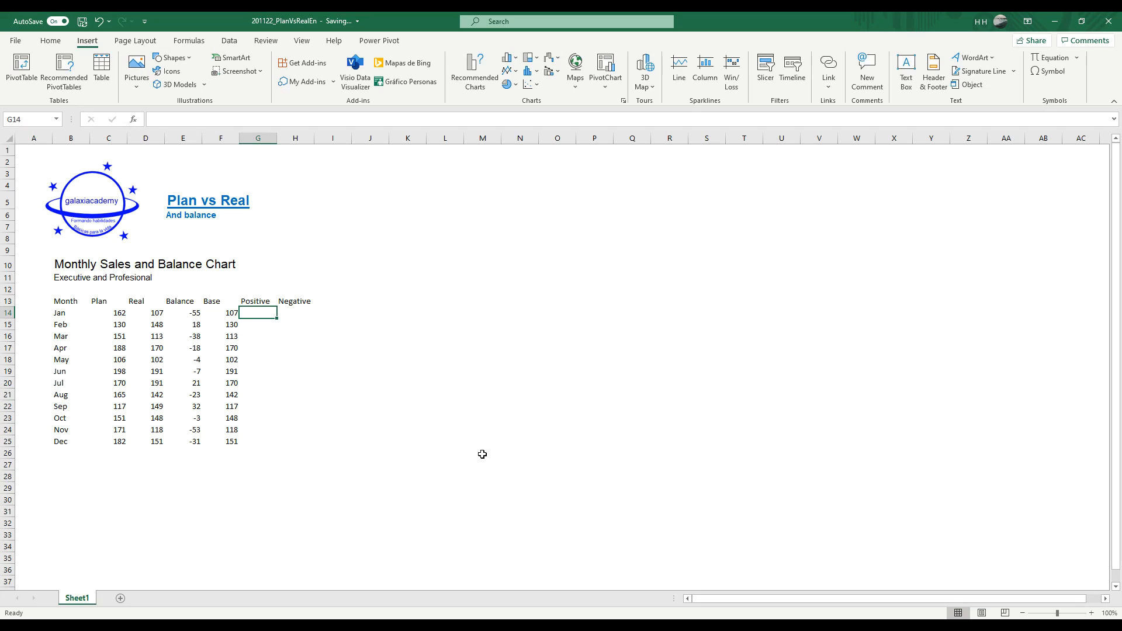
key("Down")
key("Down")
key("Down")
key("Down")
key("Down")
key("Down")
key("Down")
key("Down")
key("Down")
key("Down")
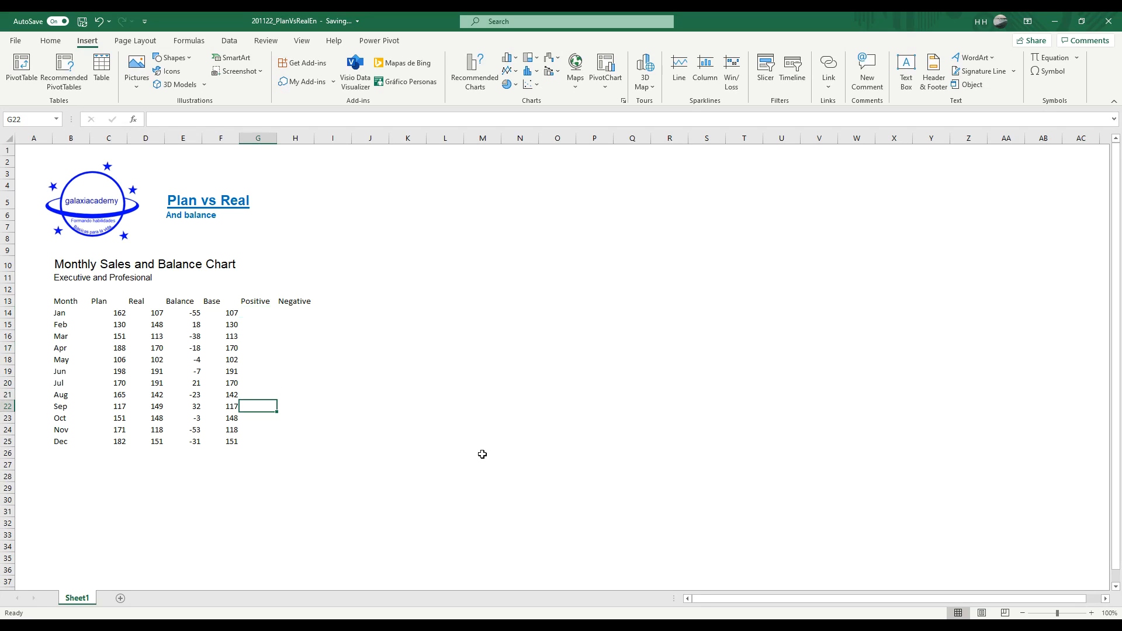
key("Up")
key("Up")
key("Up")
key("Up")
key("Up")
key("Up")
key("Up")
key("Up")
key("Up")
key("Up")
key("Up")
key("Down")
key("Right")
key("Down")
key("Down")
key("Down")
key("Down")
key("Down")
key("Down")
key("Down")
key("Down")
key("Down")
key("Down")
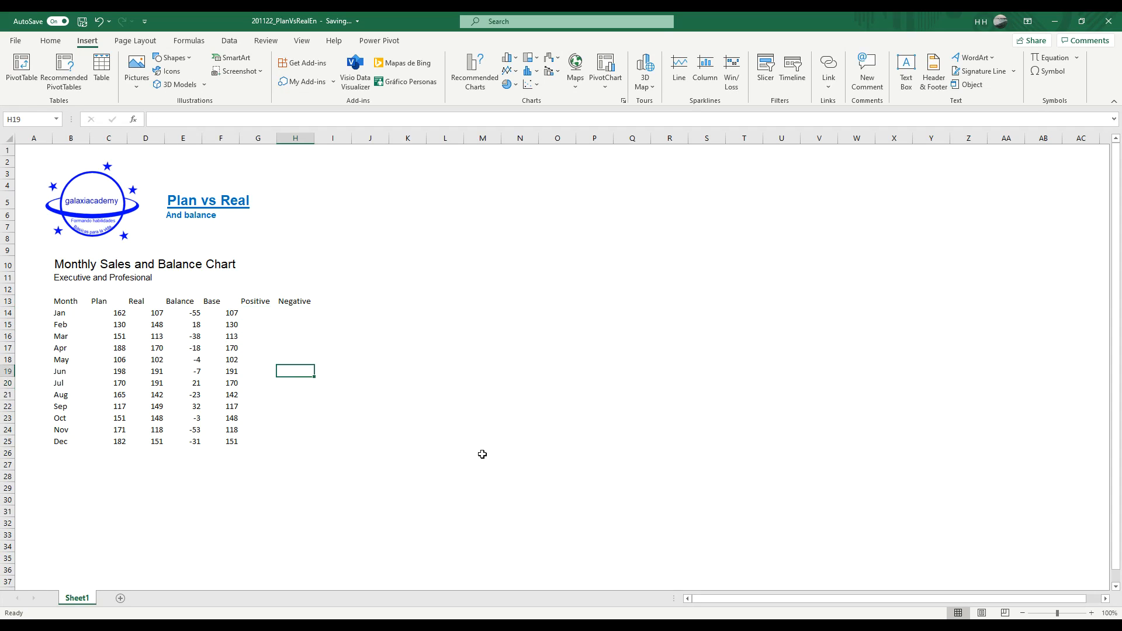
key("Up")
key("Up")
key("Up")
key("Up")
key("Up")
key("Up")
key("Up")
key("Up")
key("Up")
key("Left")
key("Up")
type("=")
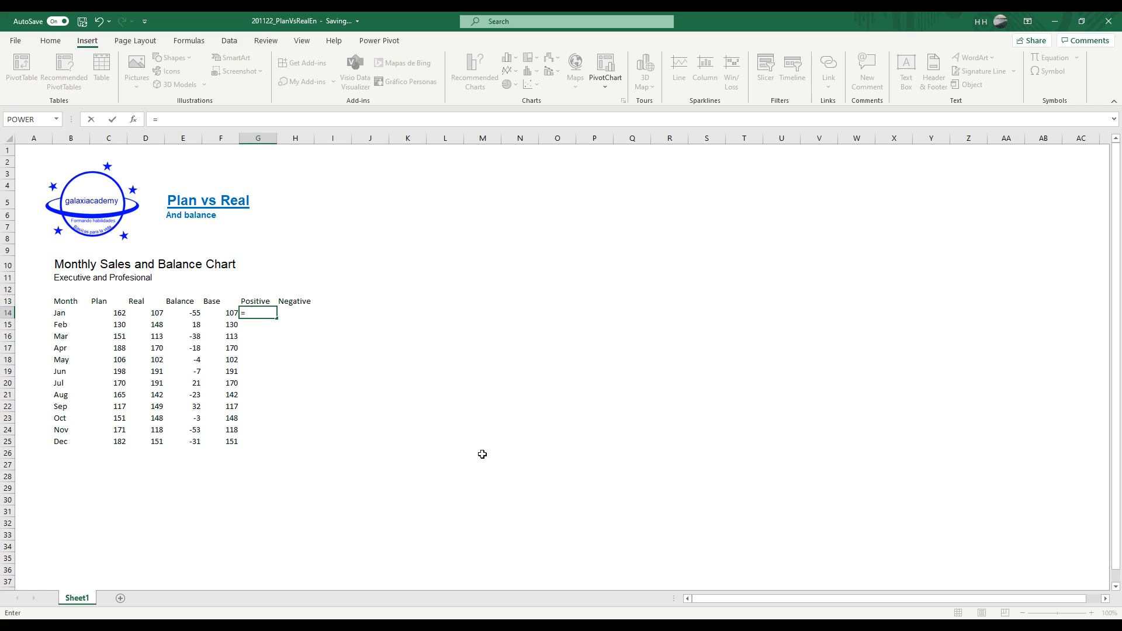
key("Escape")
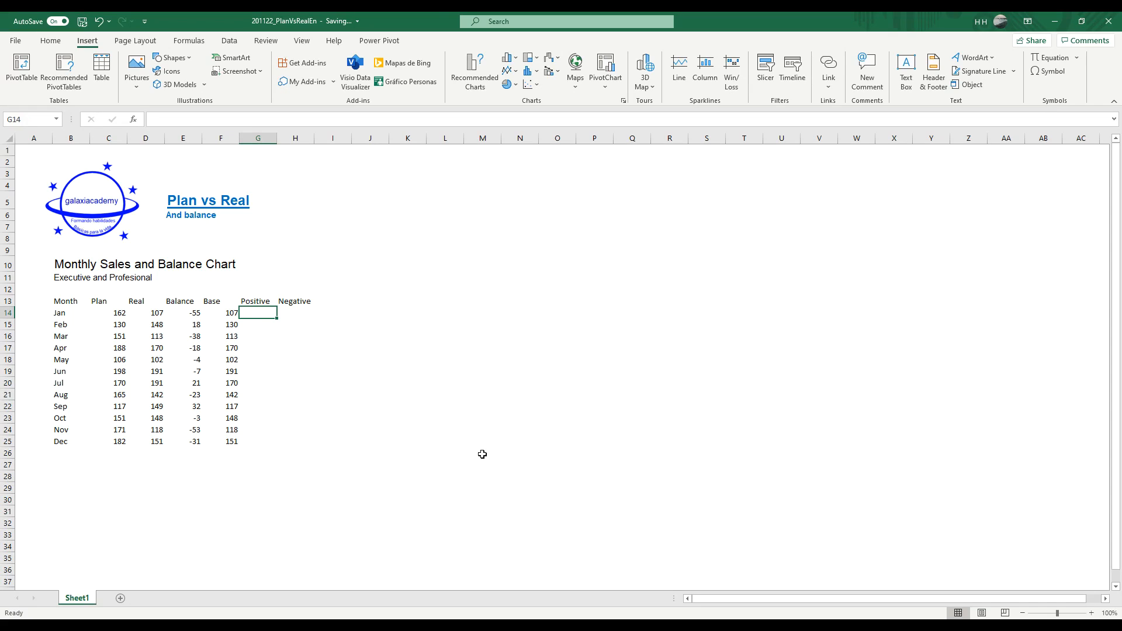
Step: Enter the formula =IF(E14>0,E14,"") in G14 as January's Positive value
type("=")
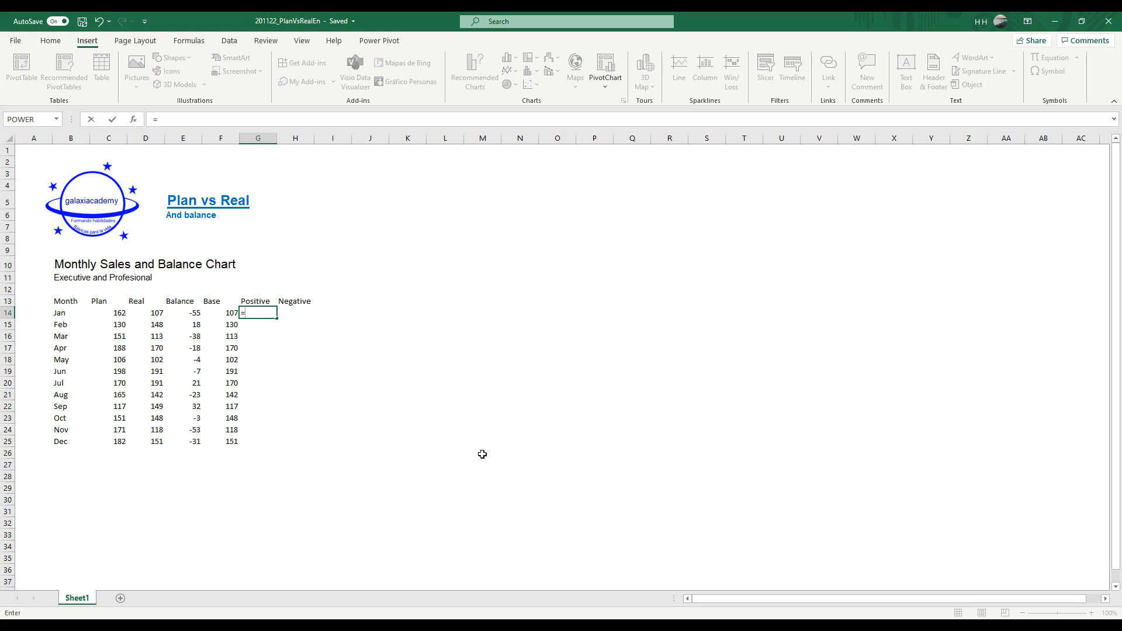
type("if(")
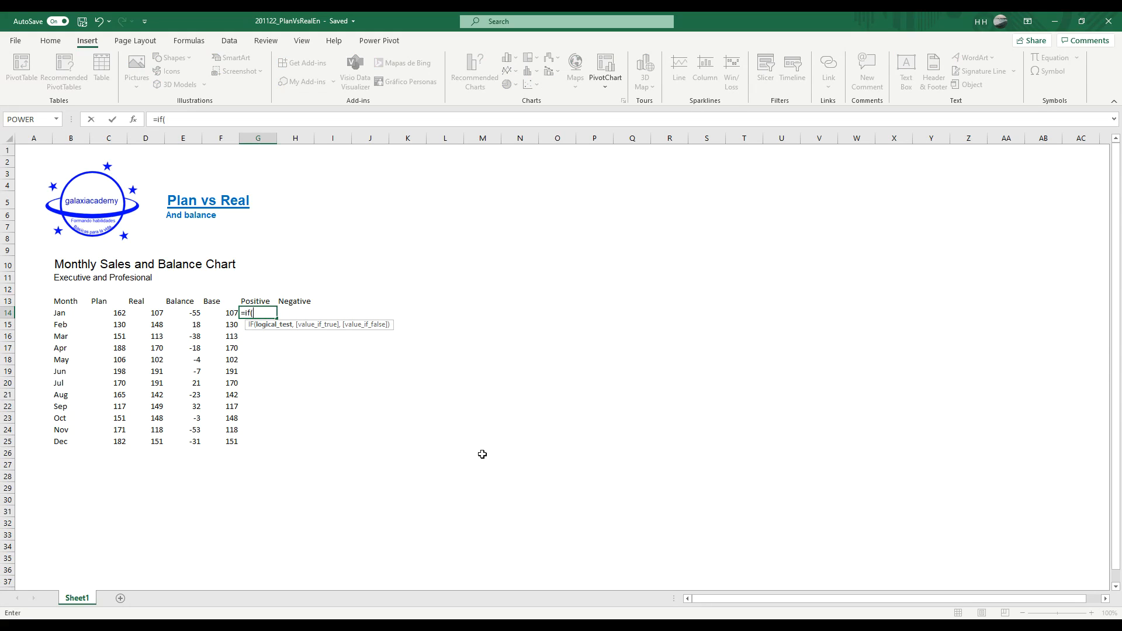
key("Left")
key("Left")
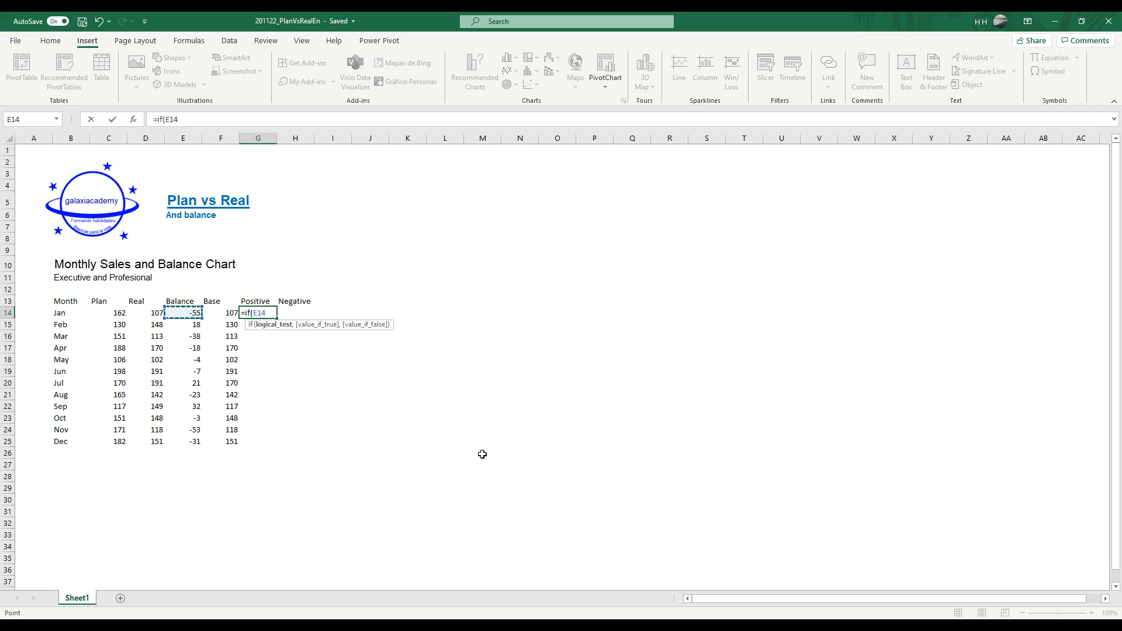
type(">0,")
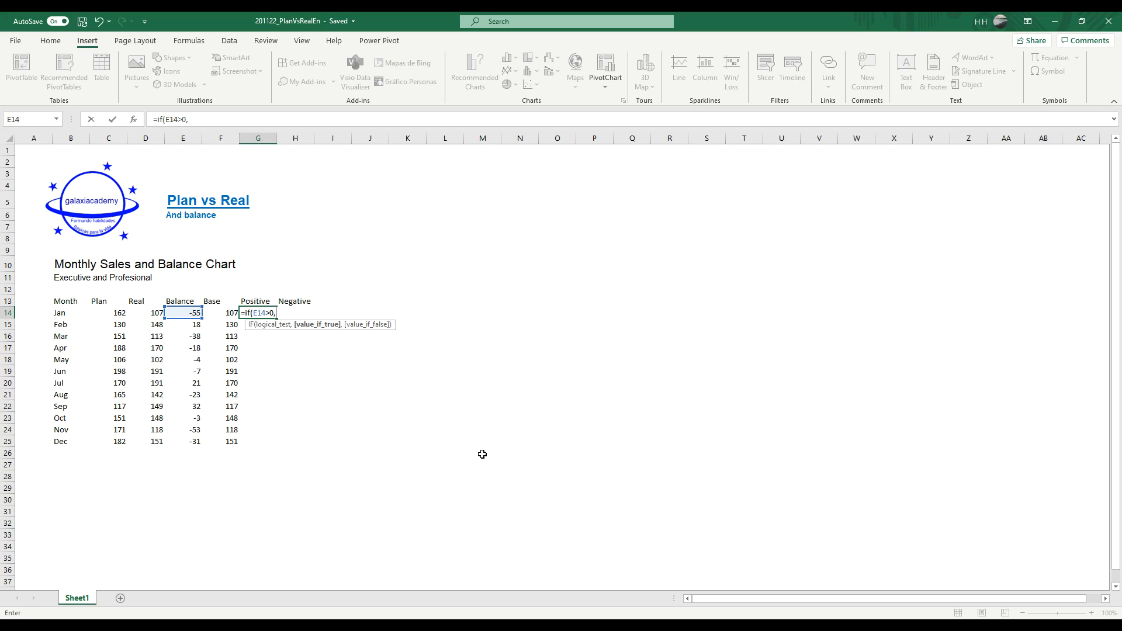
key("F2")
key("Left")
key("Left")
key("Left")
key("End")
key("F2")
key("Left")
key("Left")
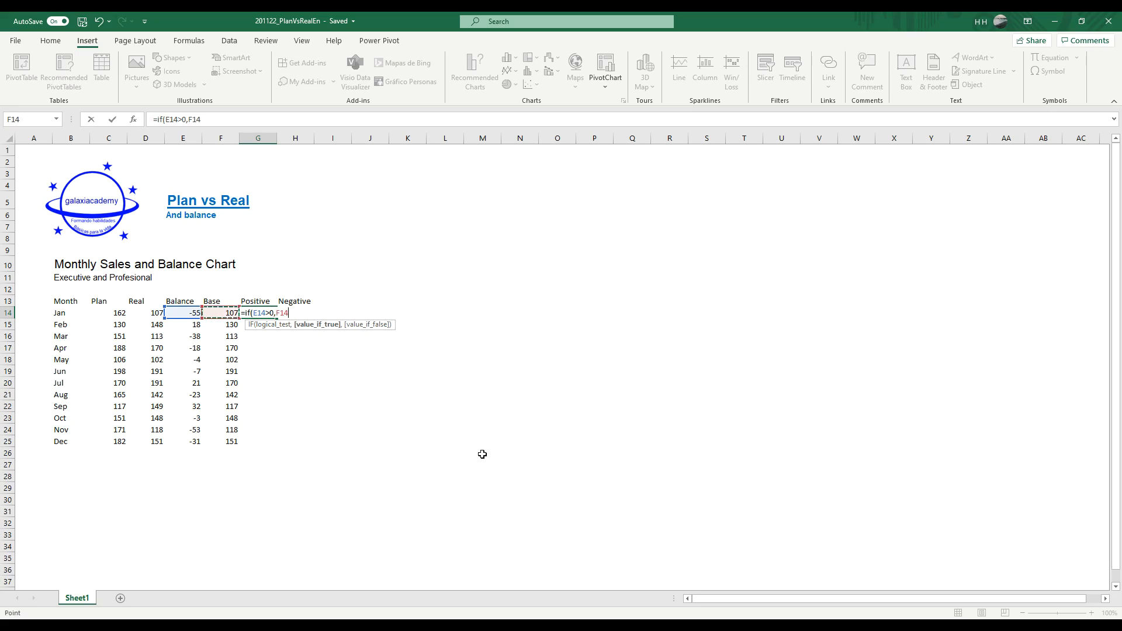
type(",")
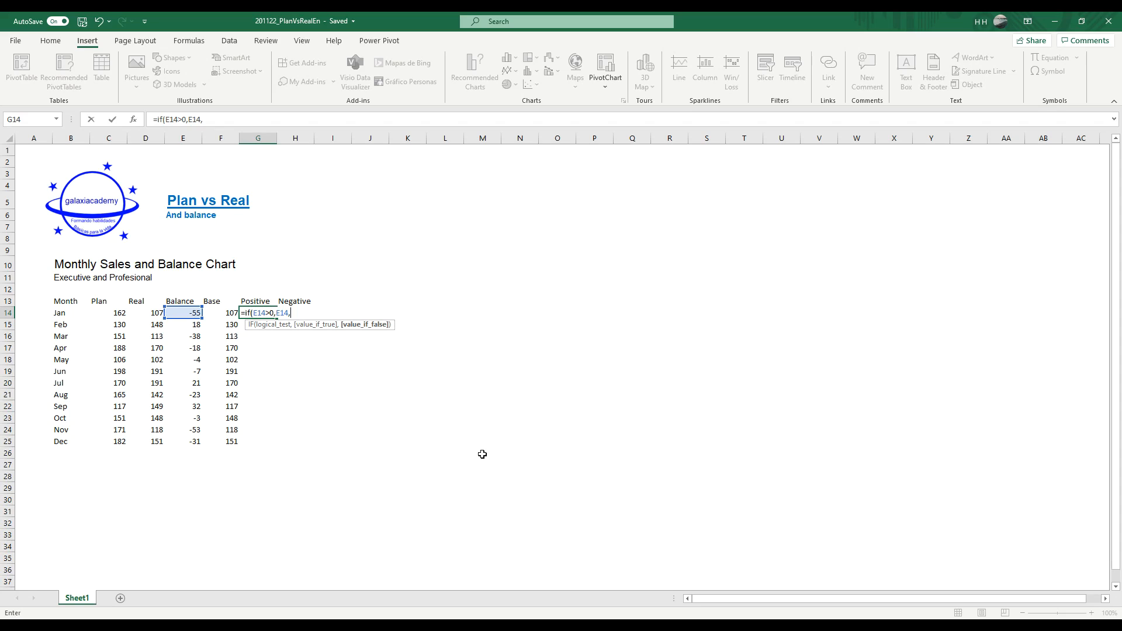
type("\"\")")
key("Return")
Step: Copy January's Positive formula from G14 down to the remaining months in G15:G25
key("Up")
key("ctrl+c")
key("Down")
key("shift+Down")
key("shift+Down")
key("shift+Down")
key("shift+Down")
key("shift+Down")
key("shift+Down")
key("shift+Down")
key("shift+Down")
key("shift+Down")
key("shift+Down")
key("Return")
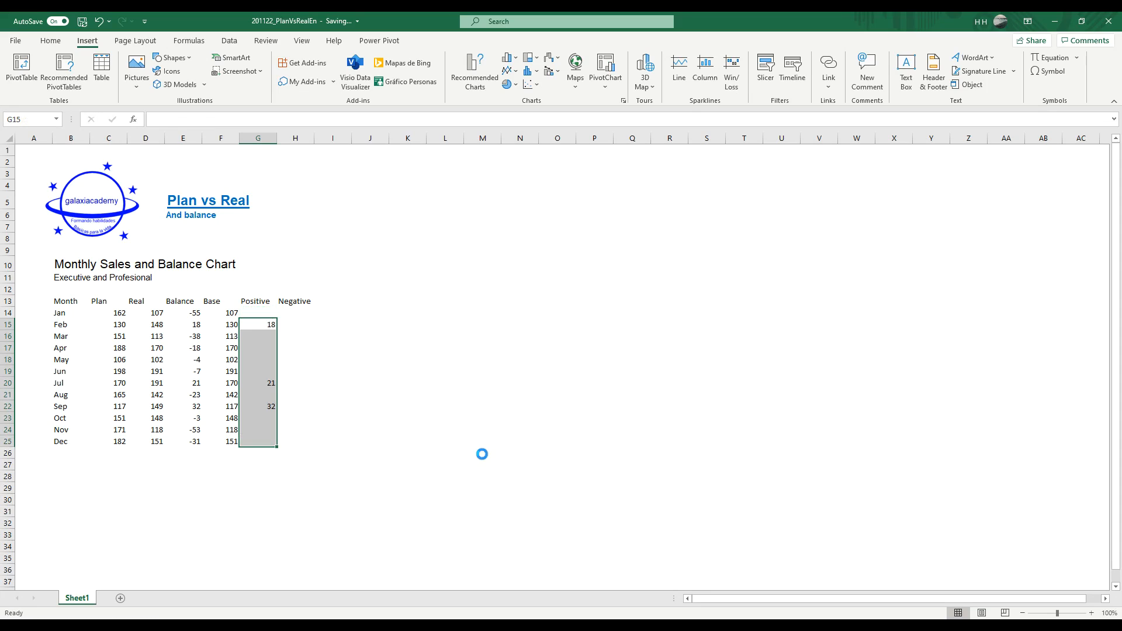
Step: Check the Positive column's results month by month against the Balance column
key("Up")
key("Down")
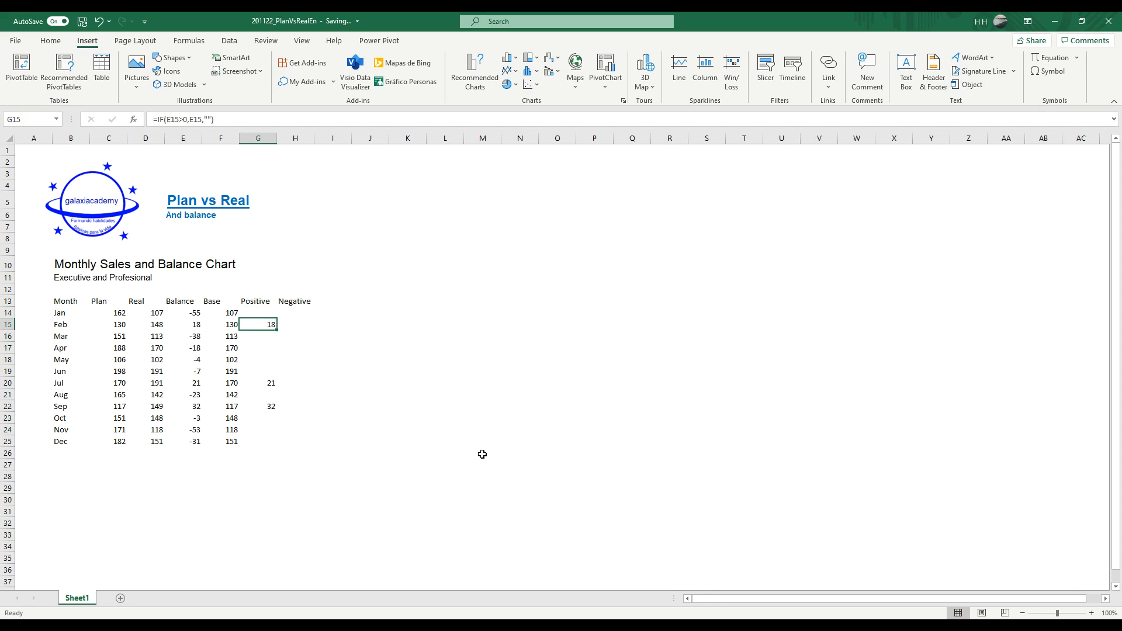
key("Down")
key("Up")
key("Up")
key("Down")
key("Down")
key("Down")
key("Down")
key("Down")
key("Down")
key("Down")
key("Down")
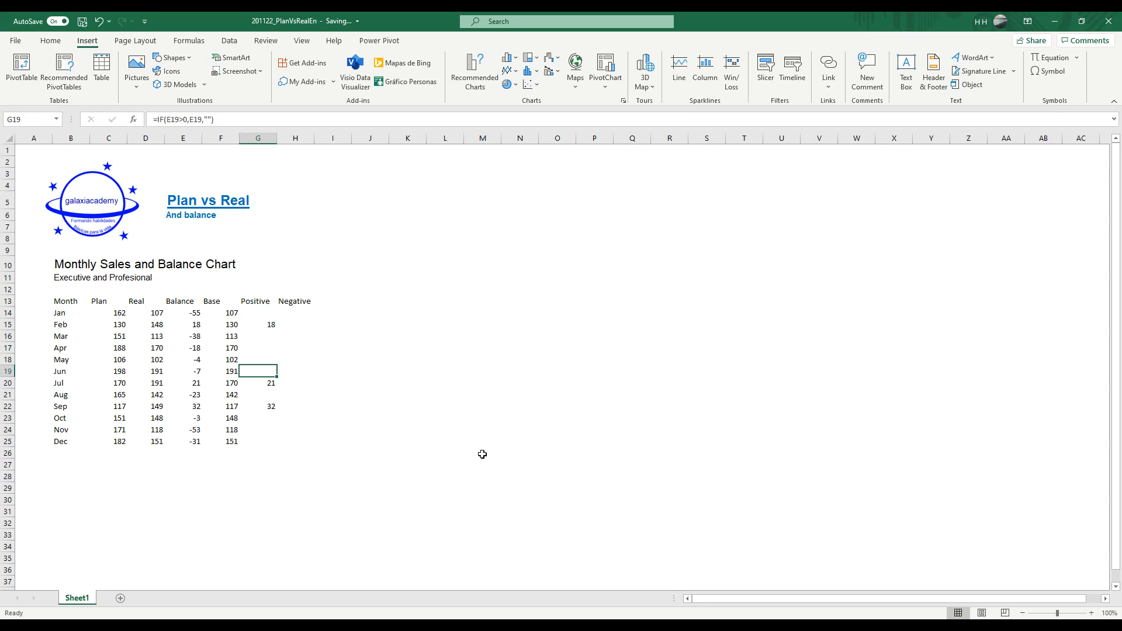
key("Down")
key("Left")
key("Left")
key("Right")
Step: Enter the formula =IF(E14<0,ABS(E14),"") in H14 as January's Negative value
key("Right")
key("Up")
key("Up")
key("Up")
key("Up")
key("Up")
key("Up")
key("Up")
key("Up")
key("Up")
key("Right")
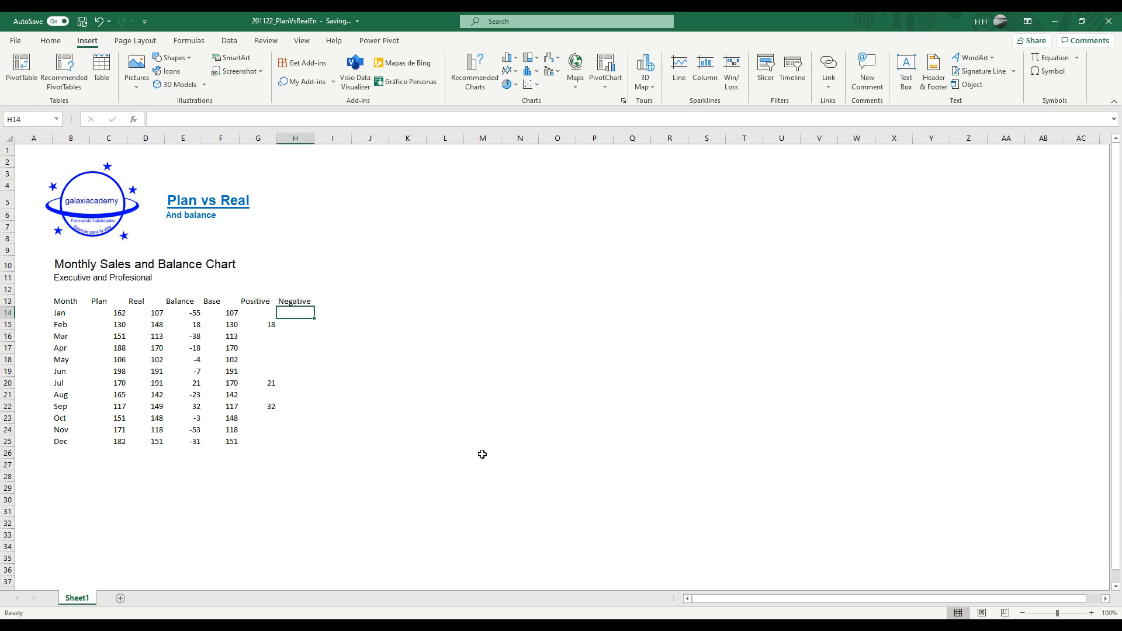
type("=if(")
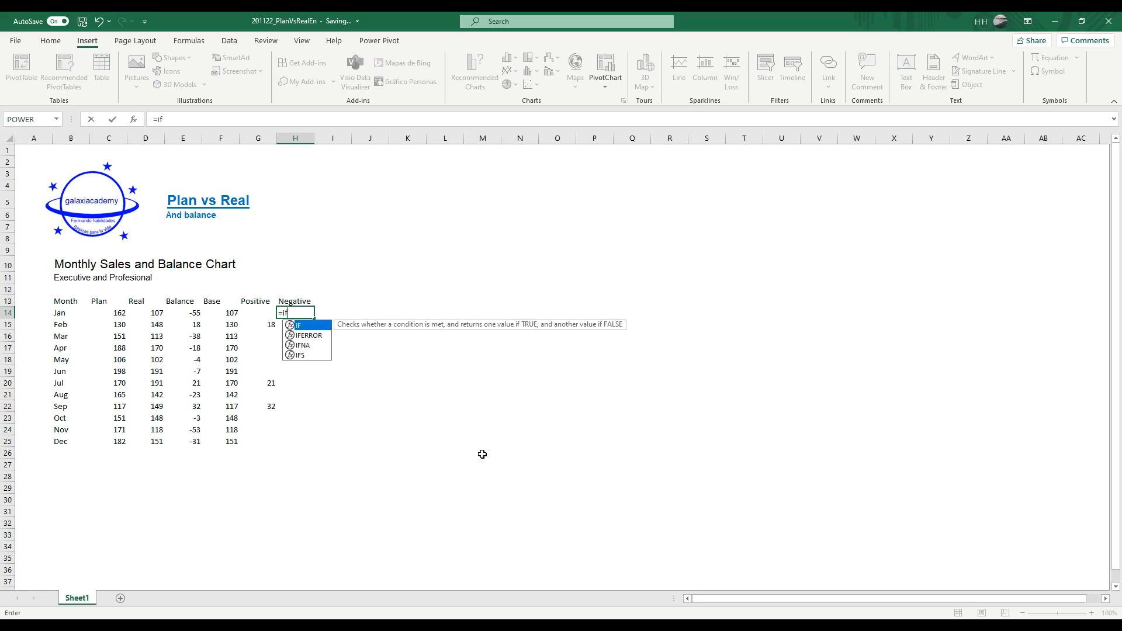
key("Left")
key("Left")
key("Left")
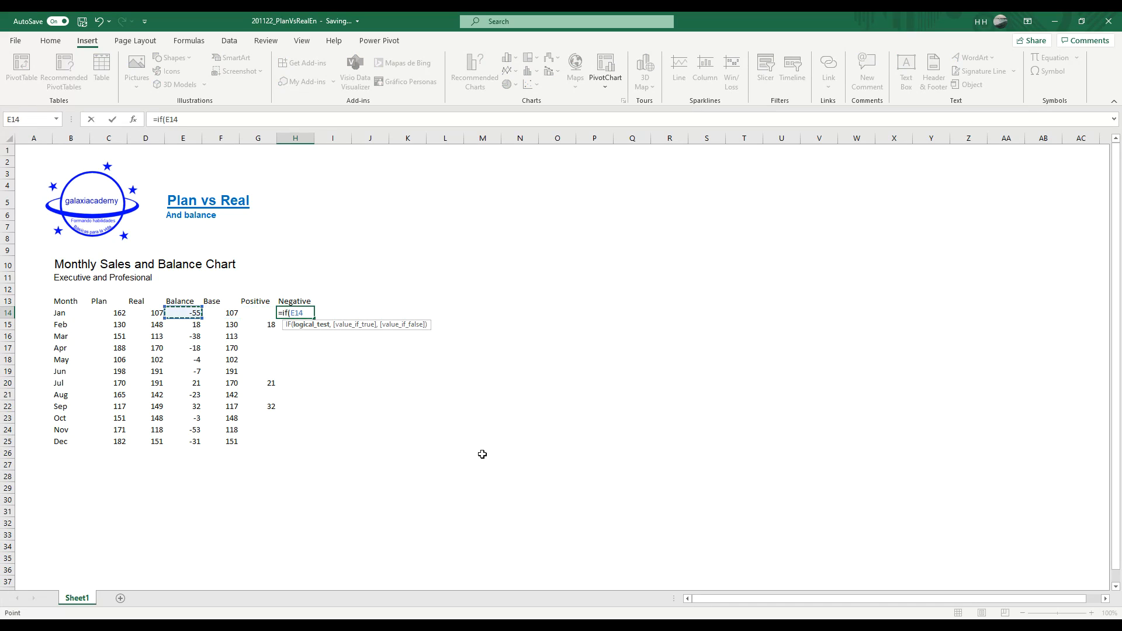
type("<0,")
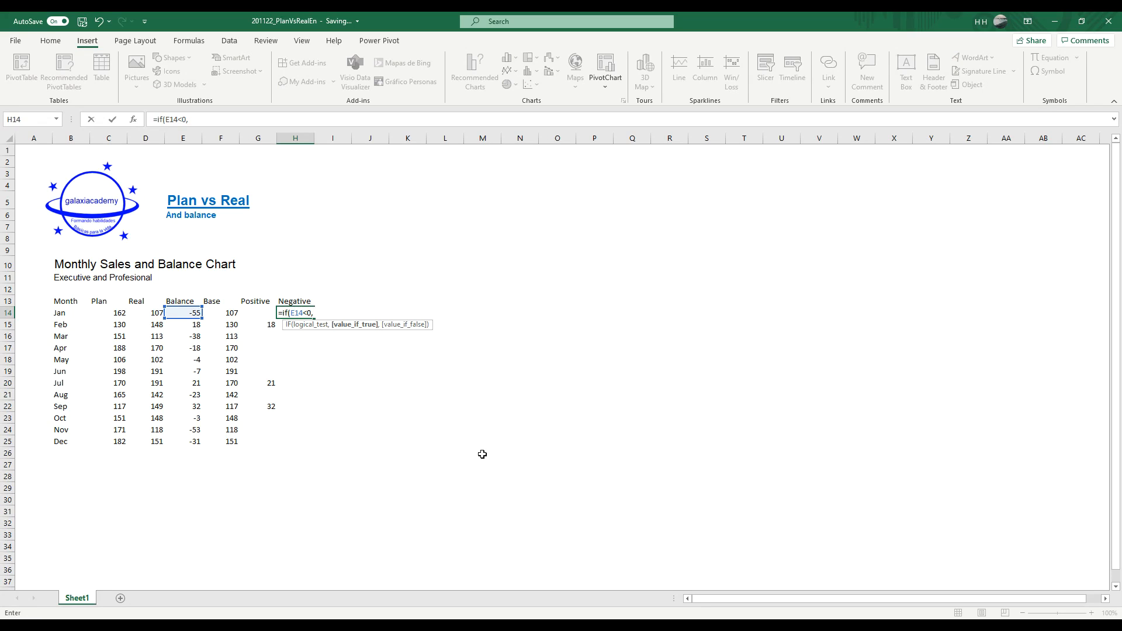
type("a")
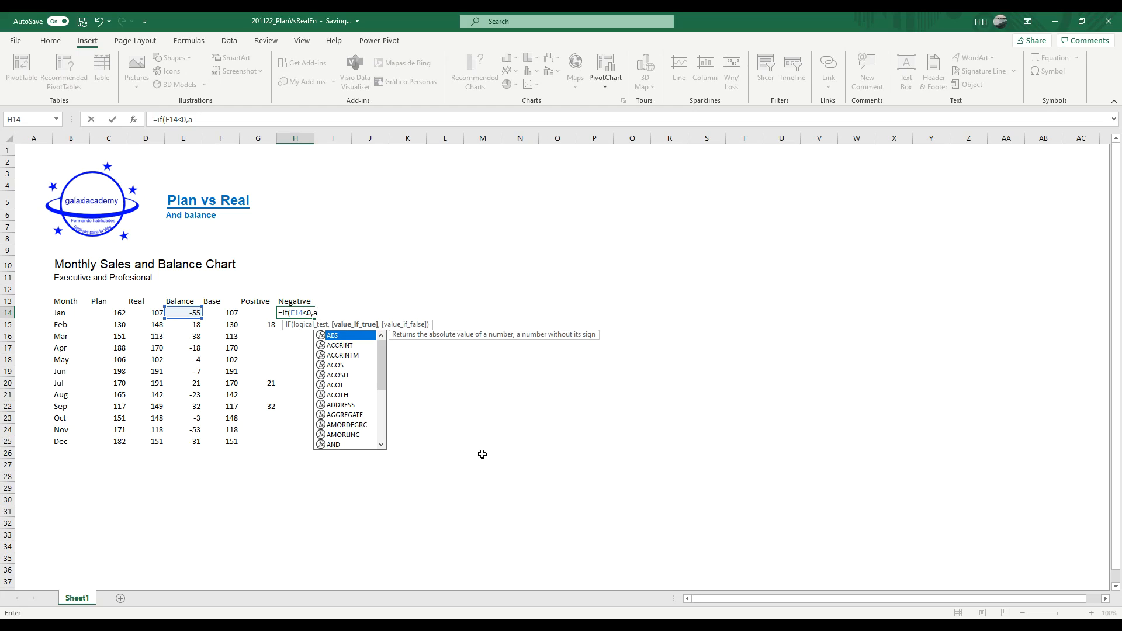
type("bs(")
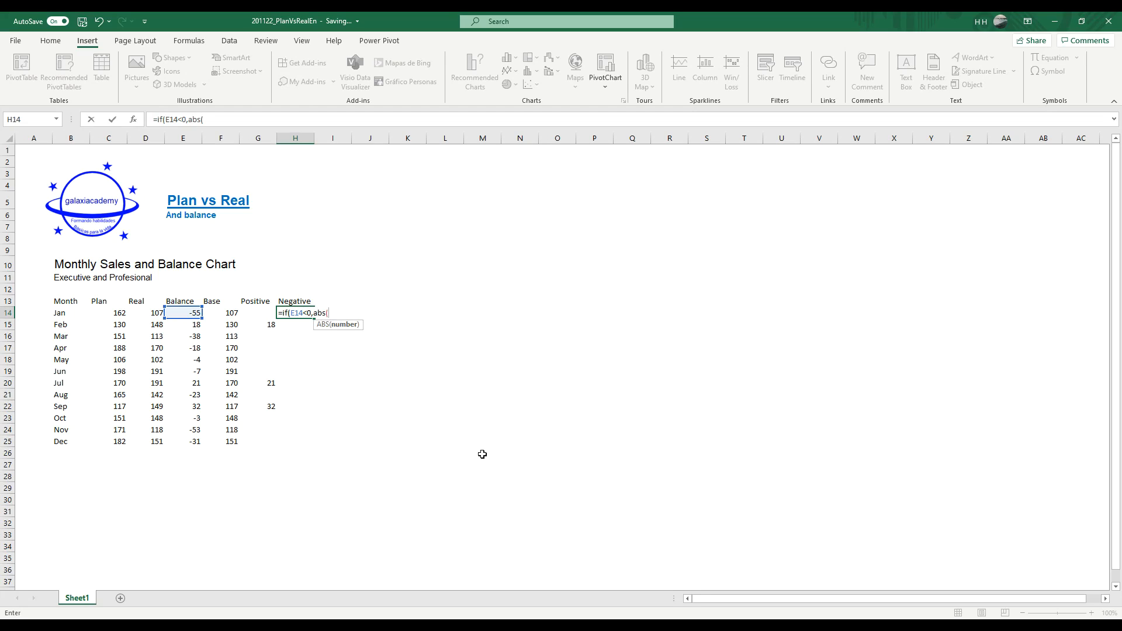
key("Left")
key("Left")
key("Left")
type("),")
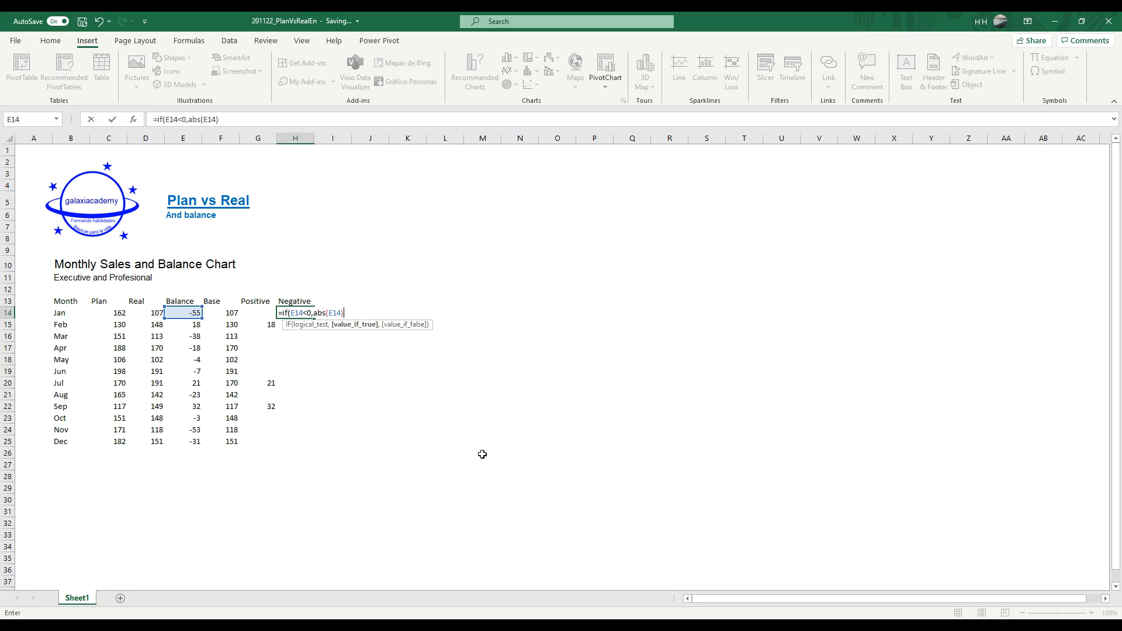
key("BackSpace")
type("\"\")")
key("Return")
Step: Fill January's Negative formula from H14 down through December in H25
key("Up")
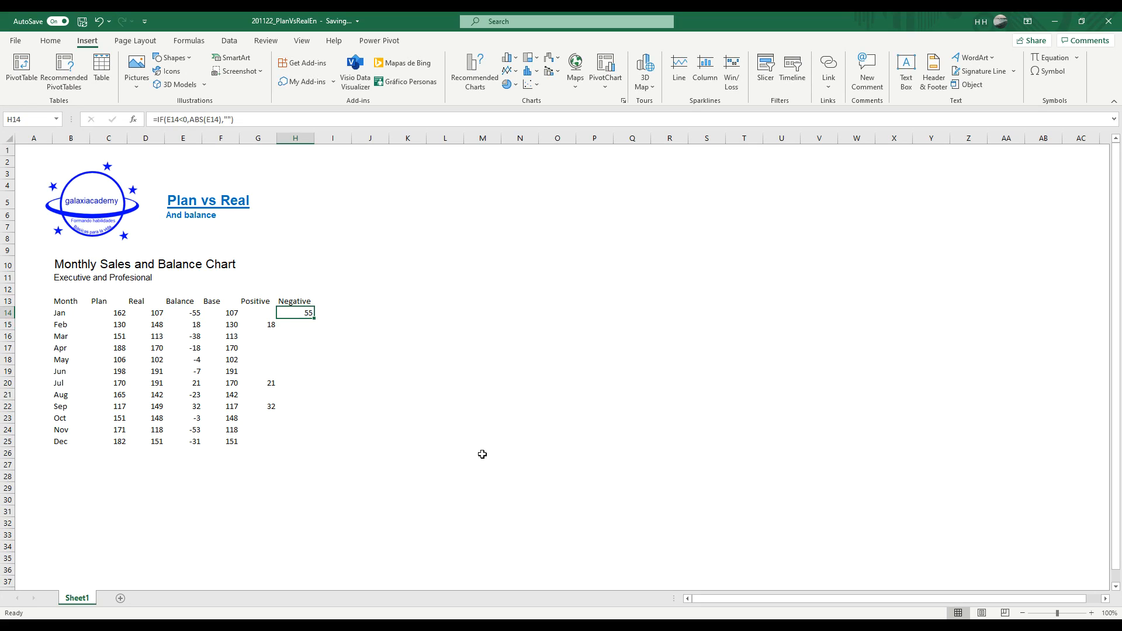
left_click(318, 317)
left_click(308, 316)
double_click(313, 318)
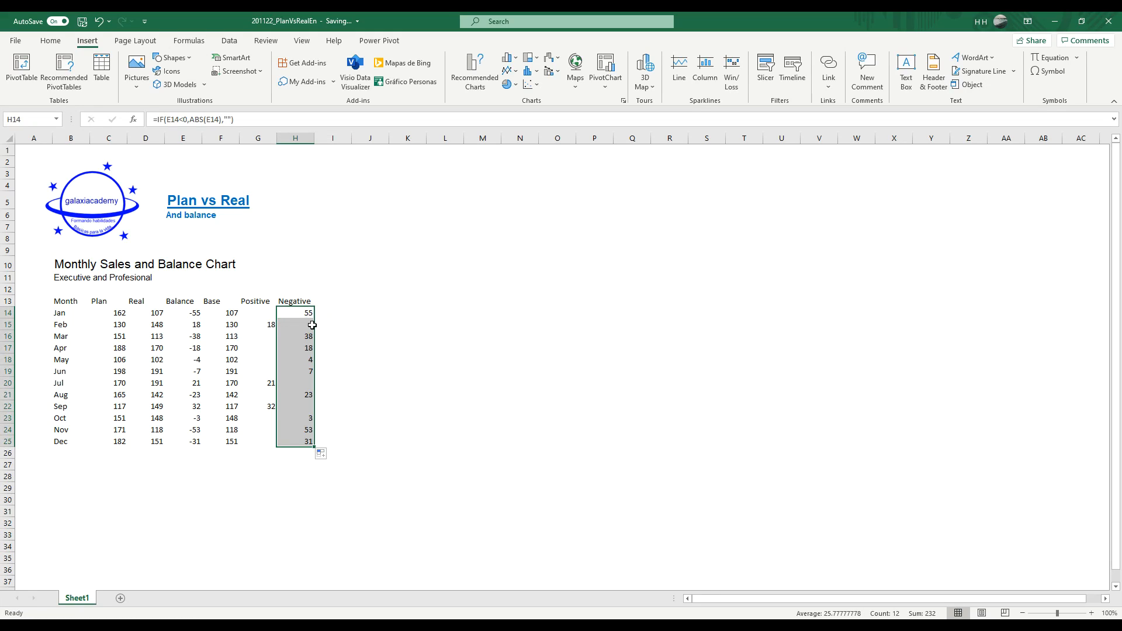
Step: Check the Negative column's results down the months against the Base and Balance values
left_click(297, 358)
key("Left")
key("Left")
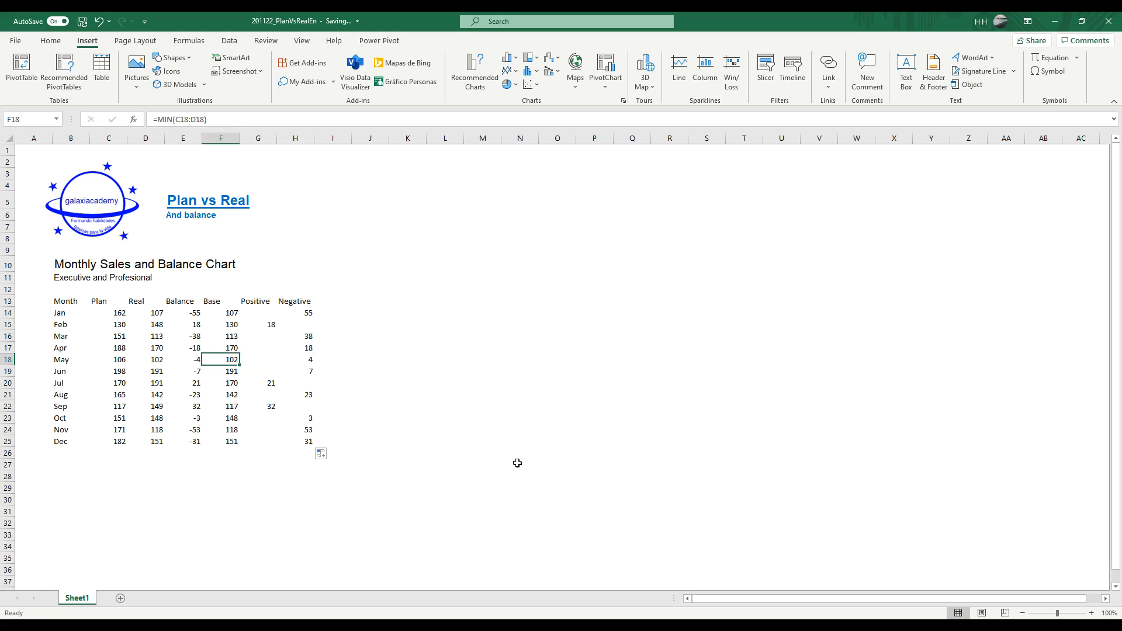
key("Right")
key("Right")
key("Up")
key("Up")
key("Down")
key("Down")
key("Down")
key("Down")
key("Down")
key("Down")
key("Down")
key("Down")
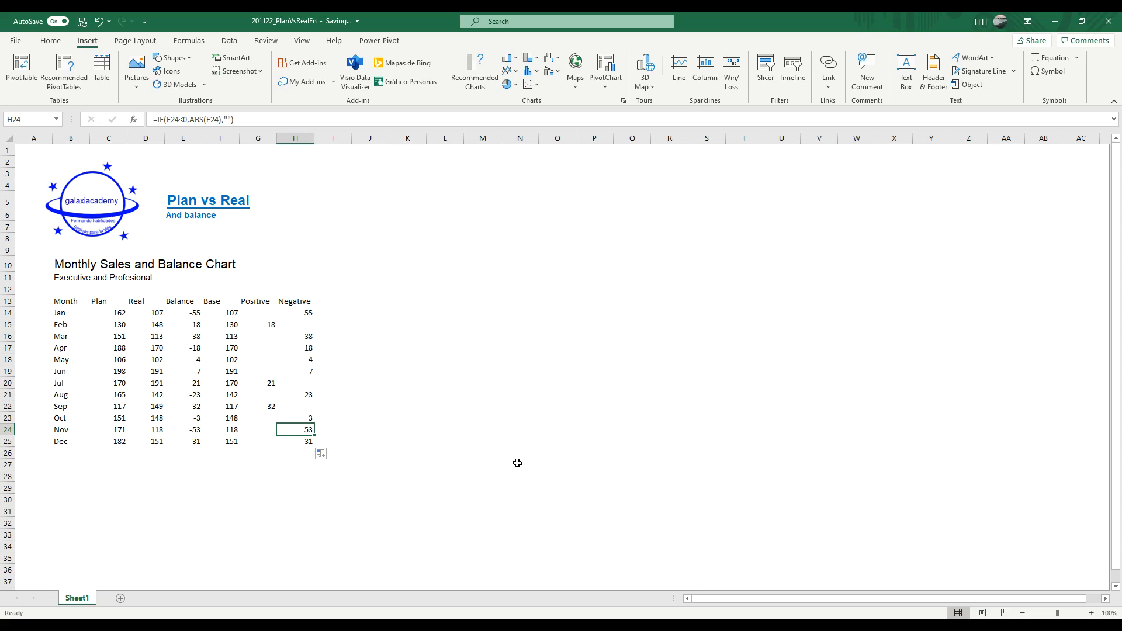
key("Down")
Step: Insert a 2-D stacked column chart from the Month, Plan and Real data in B13:D25
key("Left")
key("Up")
key("Up")
key("Up")
key("Up")
key("Up")
key("Up")
key("Up")
key("Up")
key("Up")
key("Up")
key("Up")
key("Up")
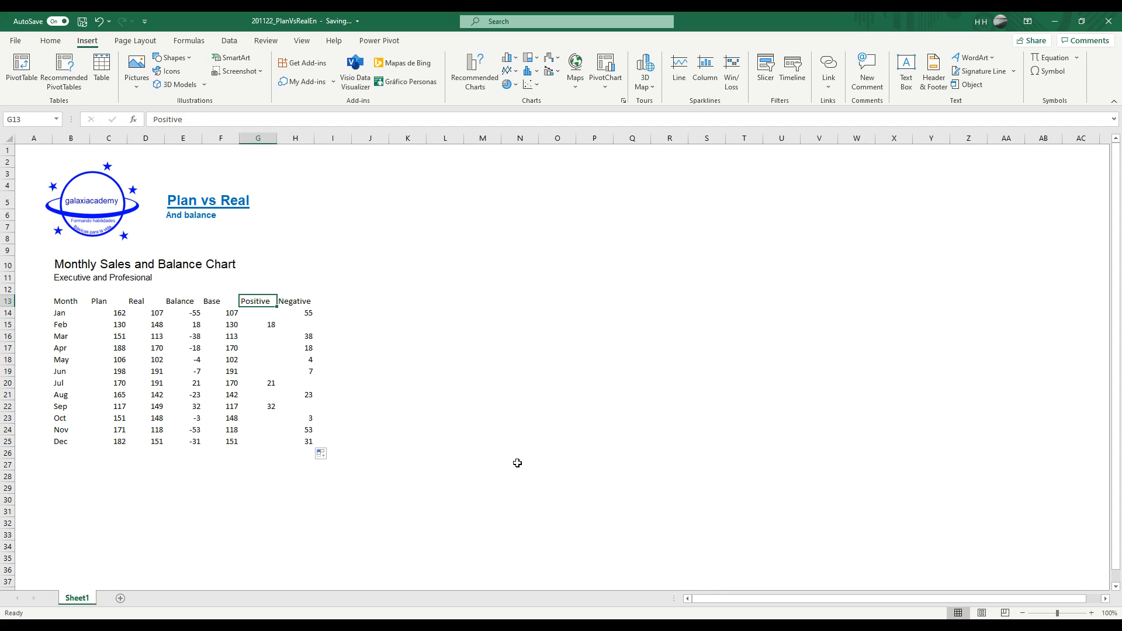
key("Left")
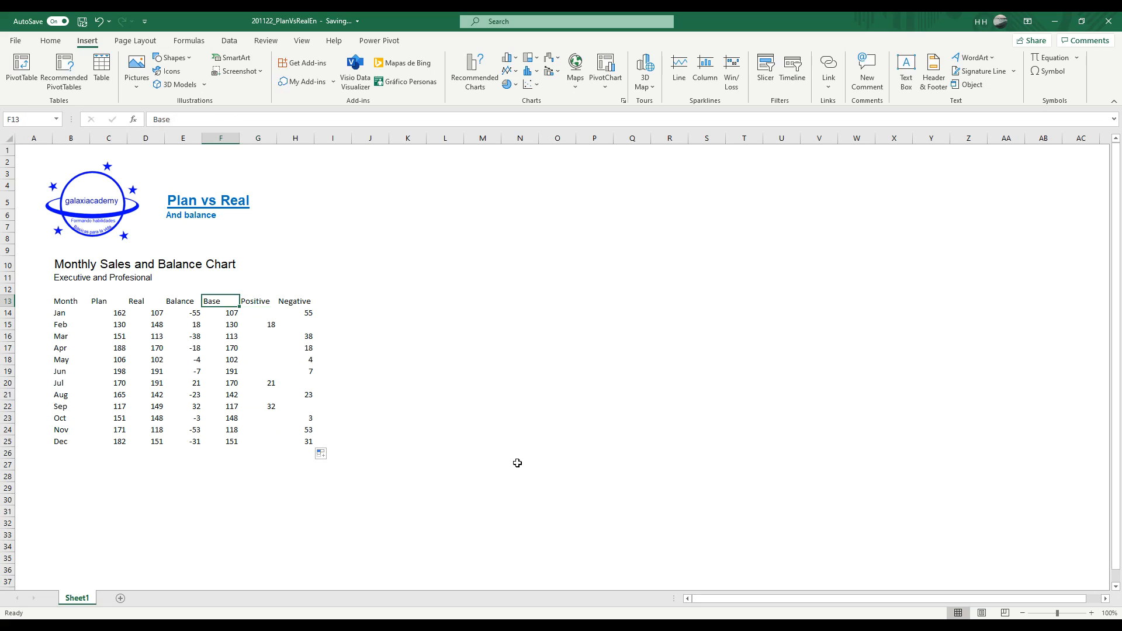
key("Left")
key("Left")
key("Left")
key("Left")
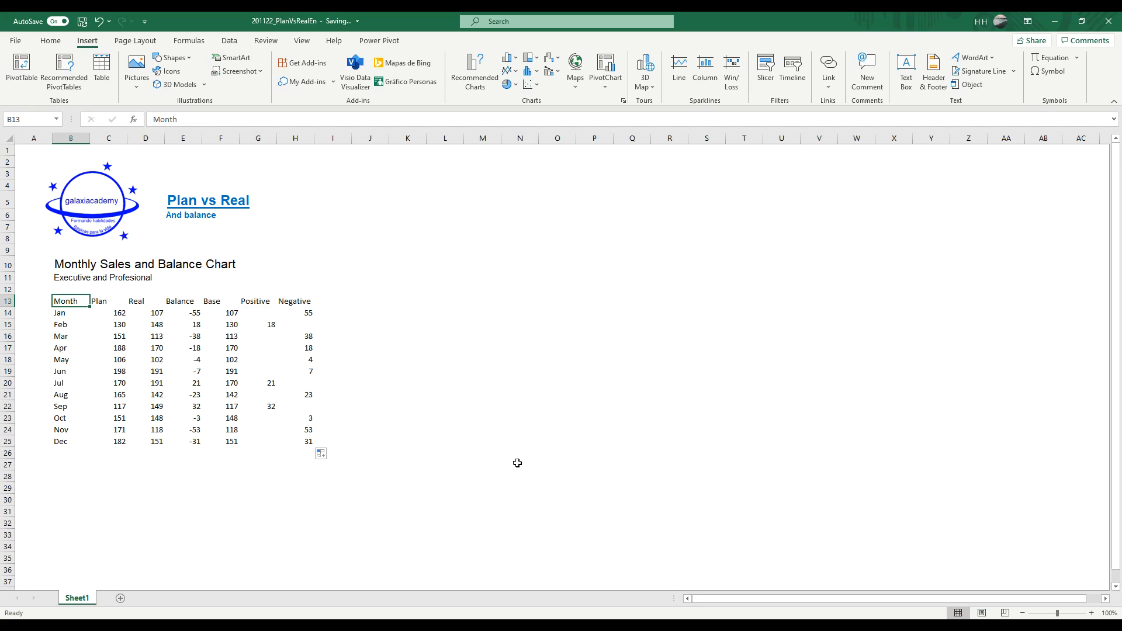
key("shift+Right")
key("shift+Right")
key("ctrl+shift+Down")
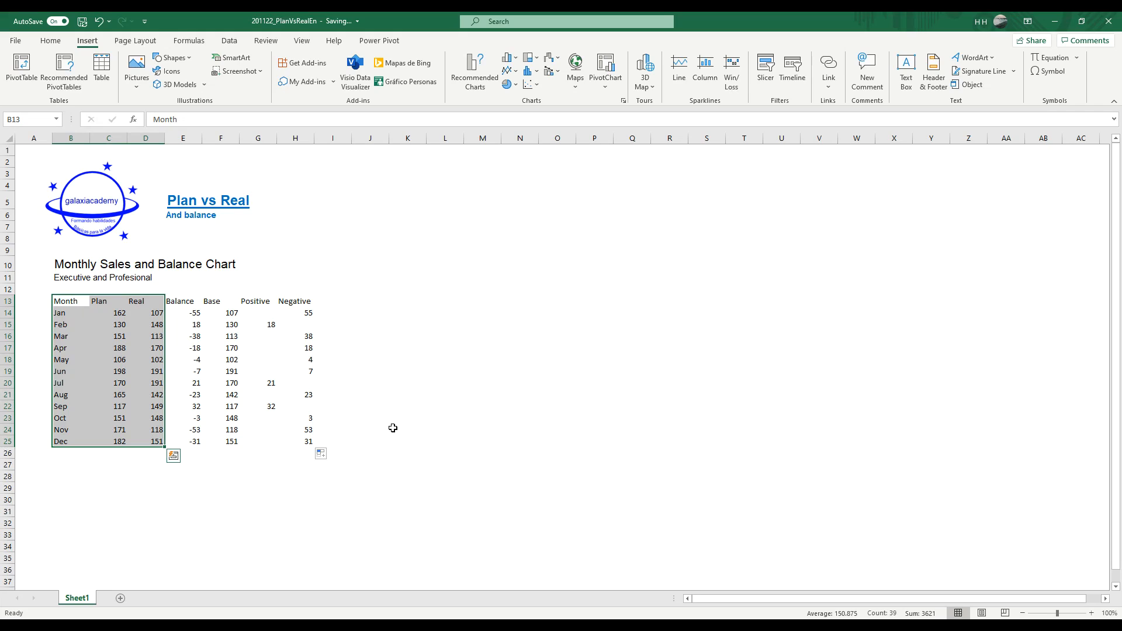
left_click(513, 61)
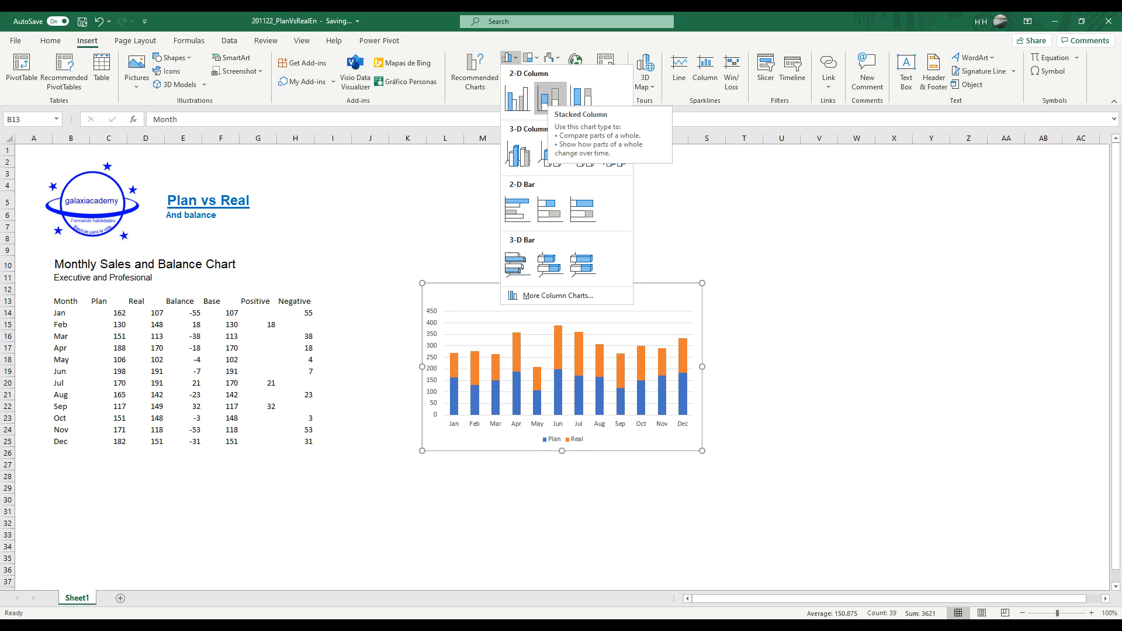
left_click(550, 97)
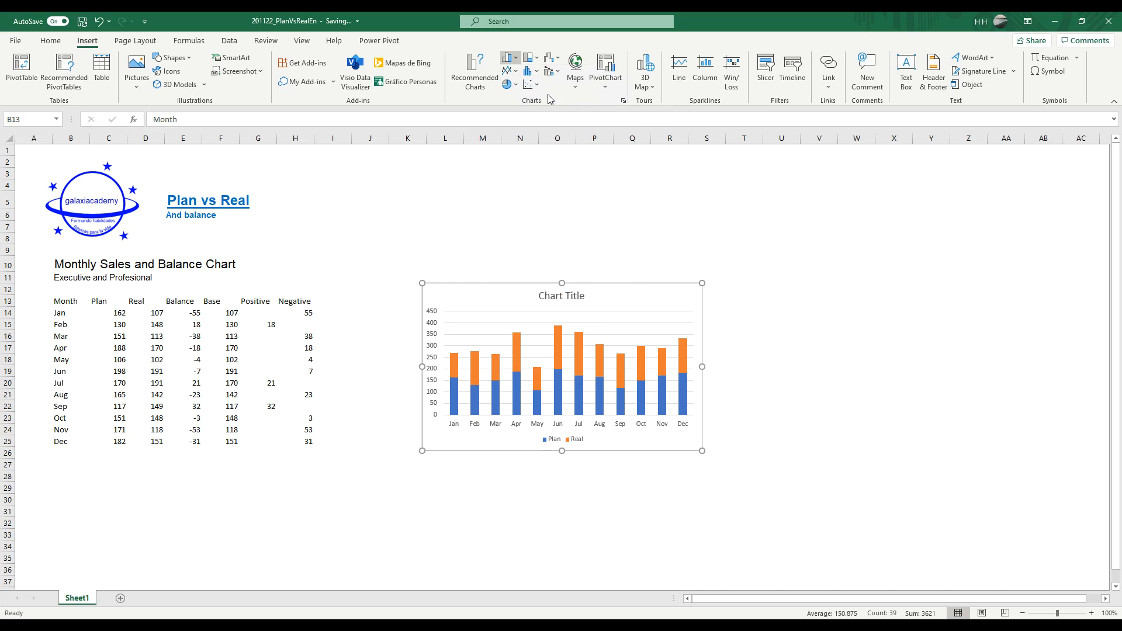
Step: Enlarge the chart and place it beside the table, spanning about columns I to AB and rows 2 to 35
left_click_drag(420, 276, 353, 175)
left_click_drag(702, 451, 1048, 573)
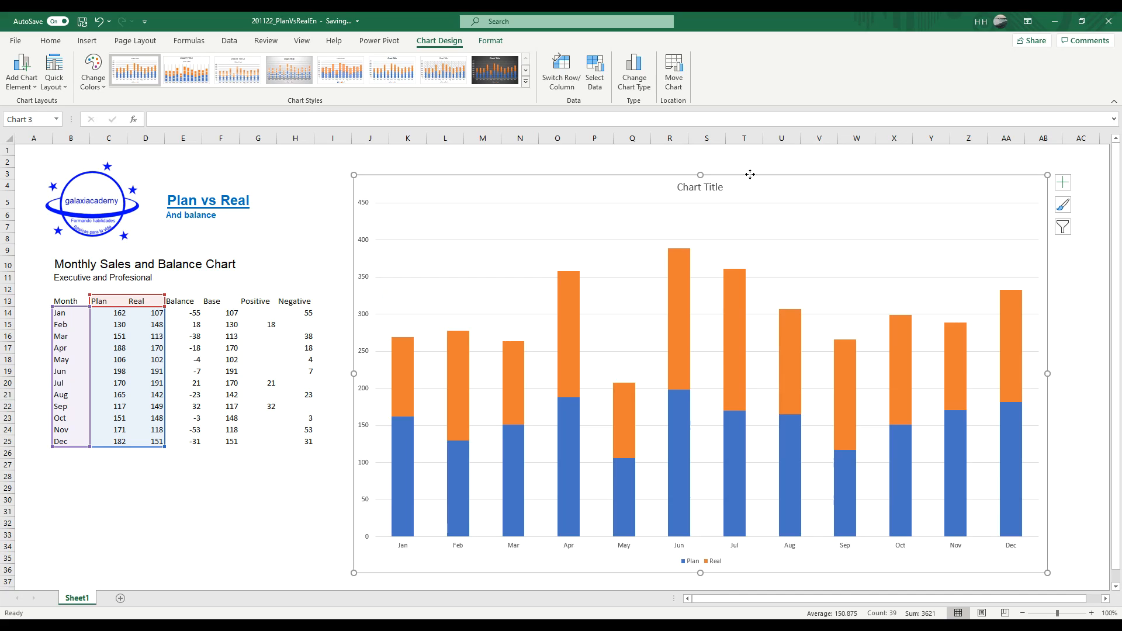
left_click_drag(752, 176, 736, 165)
mouse_move(819, 387)
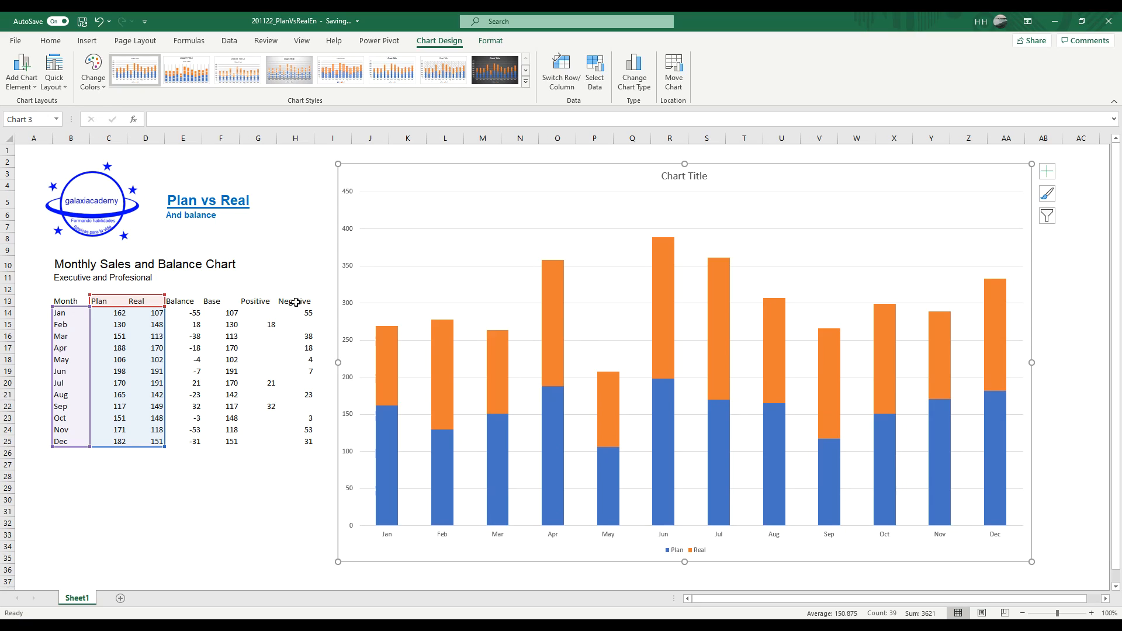
right_click(740, 180)
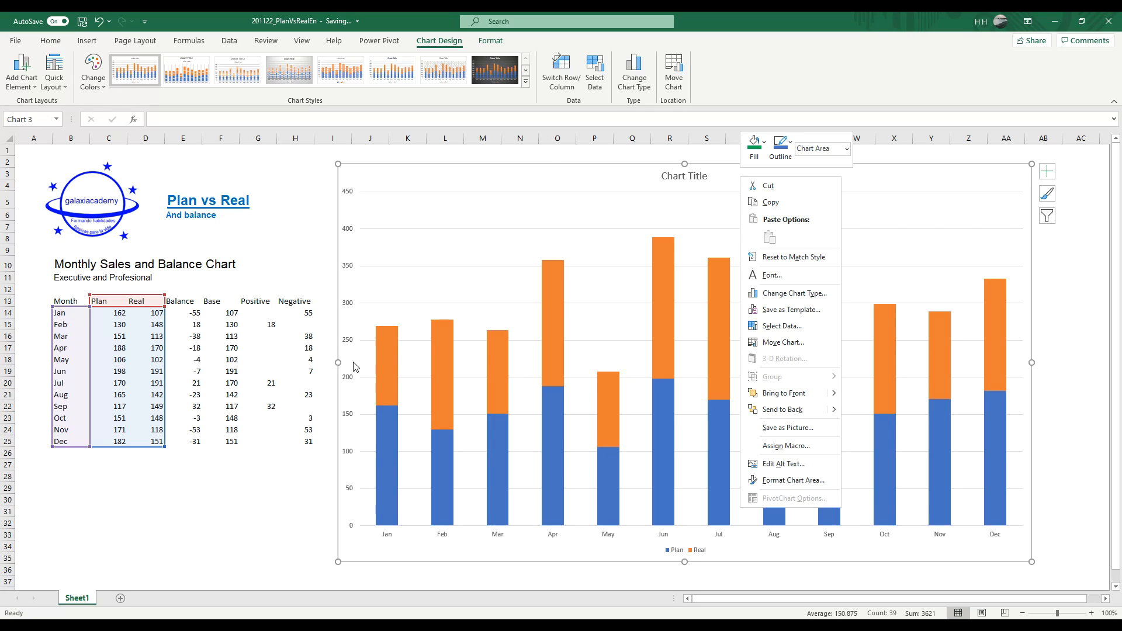
left_click(616, 184)
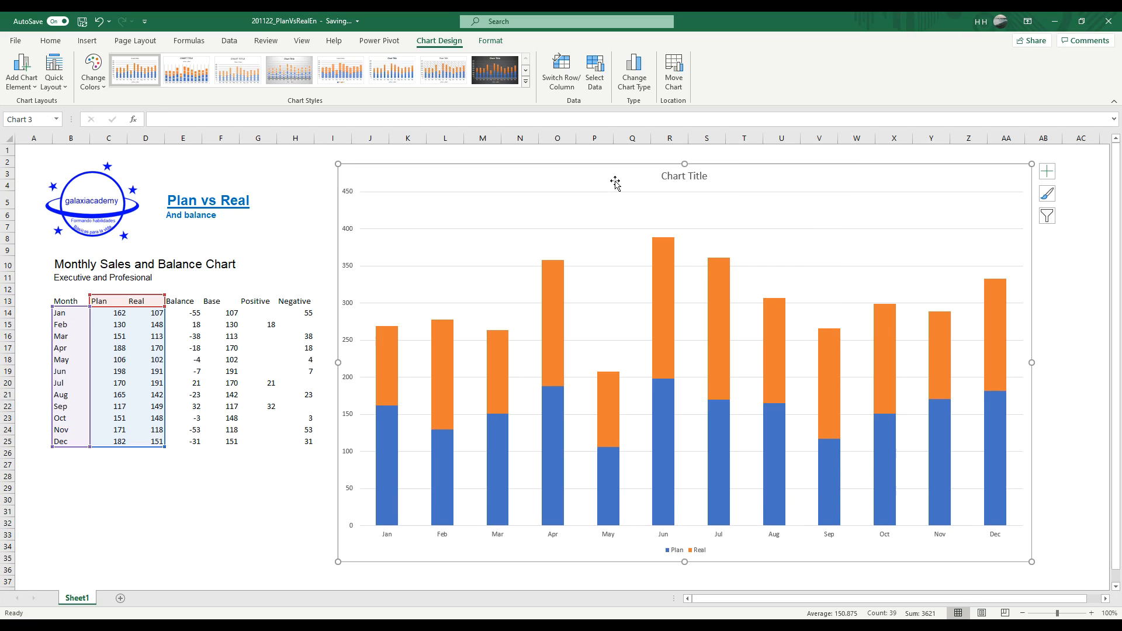
right_click(617, 185)
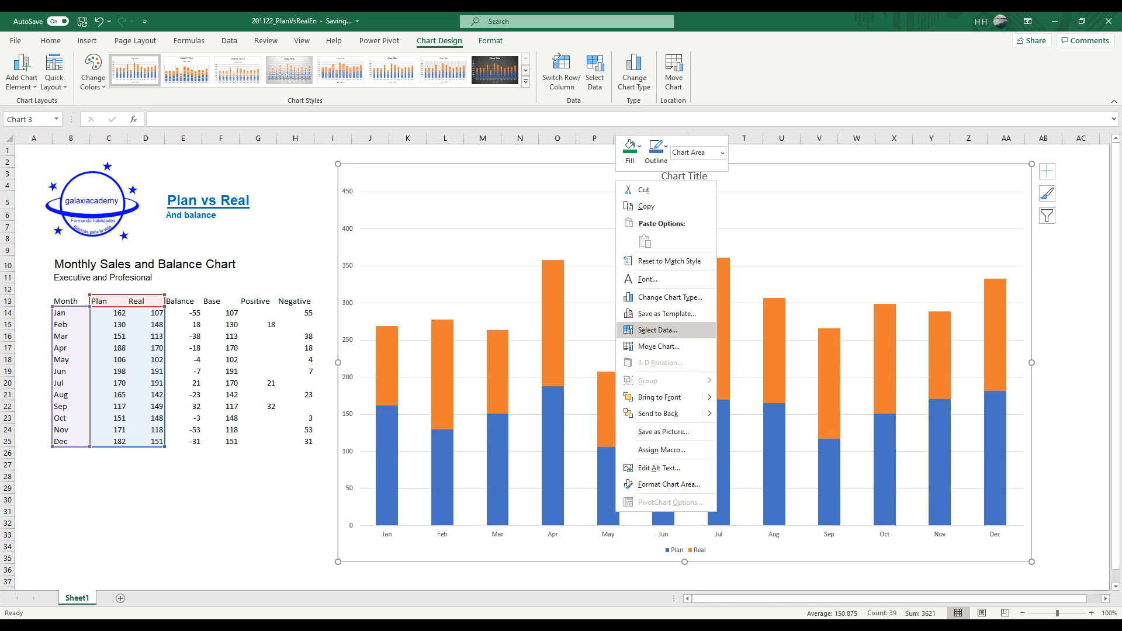
left_click(668, 329)
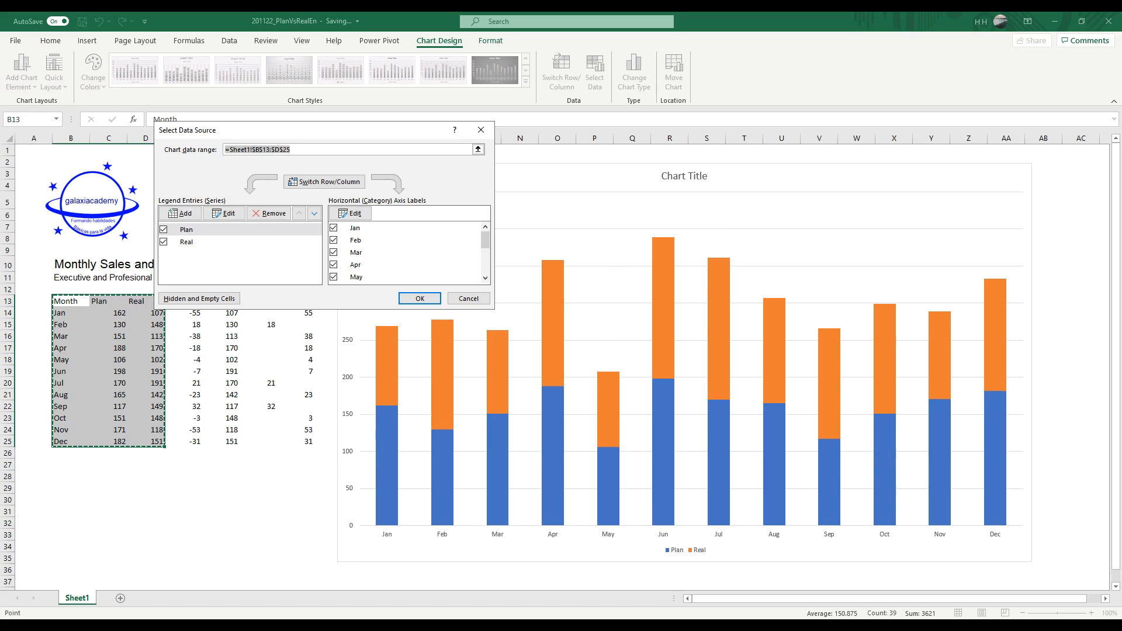
left_click(468, 299)
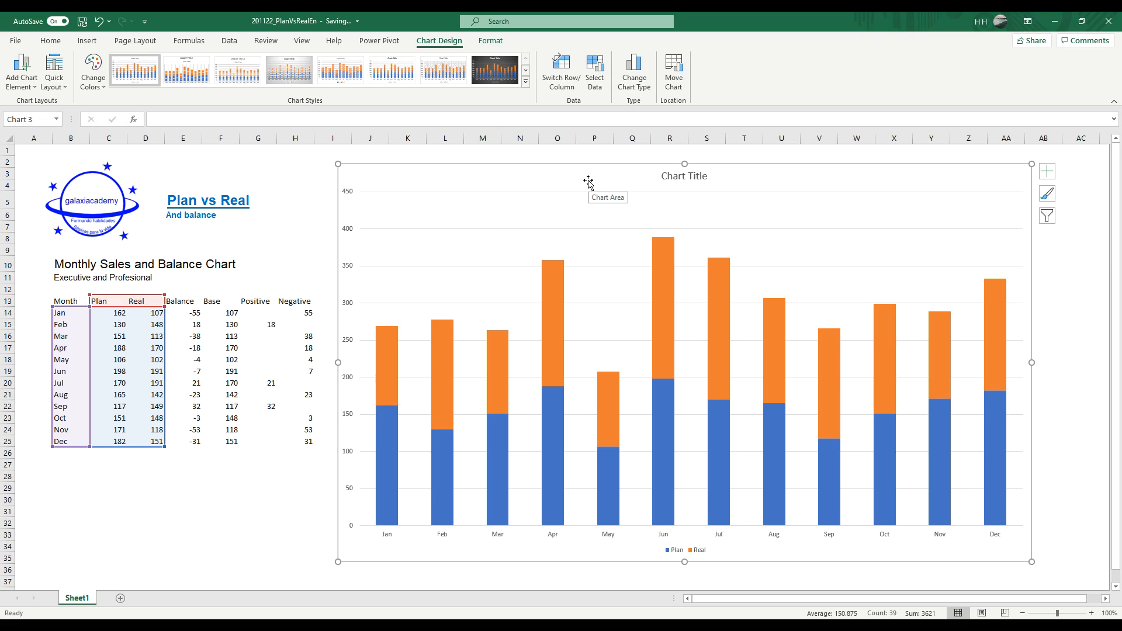
Step: Add a Base series to the chart's data source, with its name from F13 and values from F14:F25
left_click(596, 86)
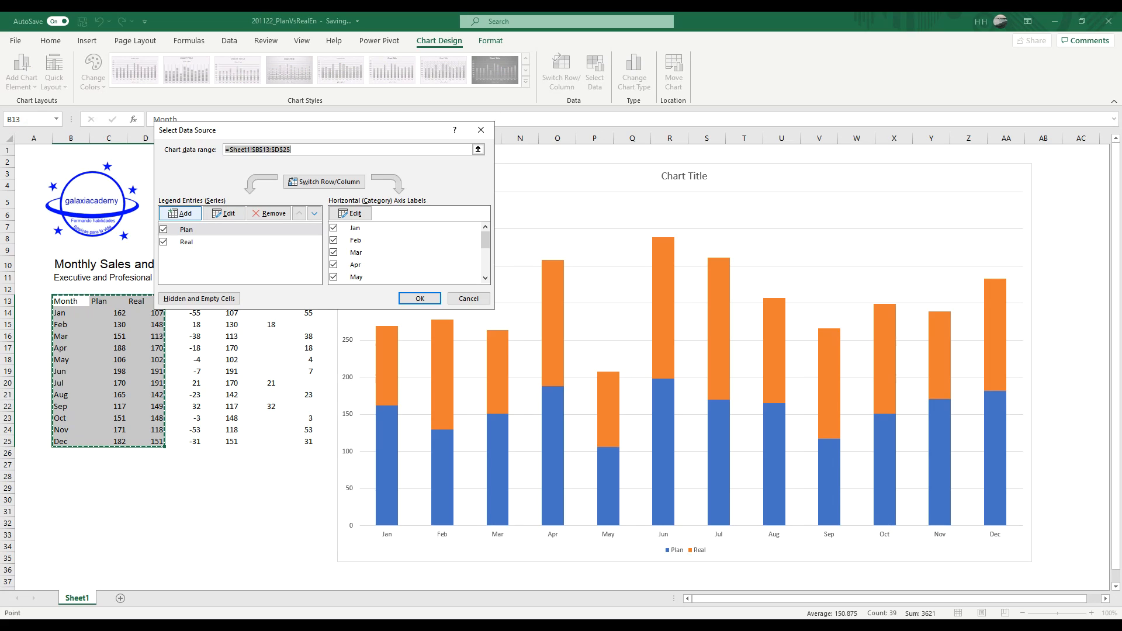
left_click_drag(289, 131, 233, 75)
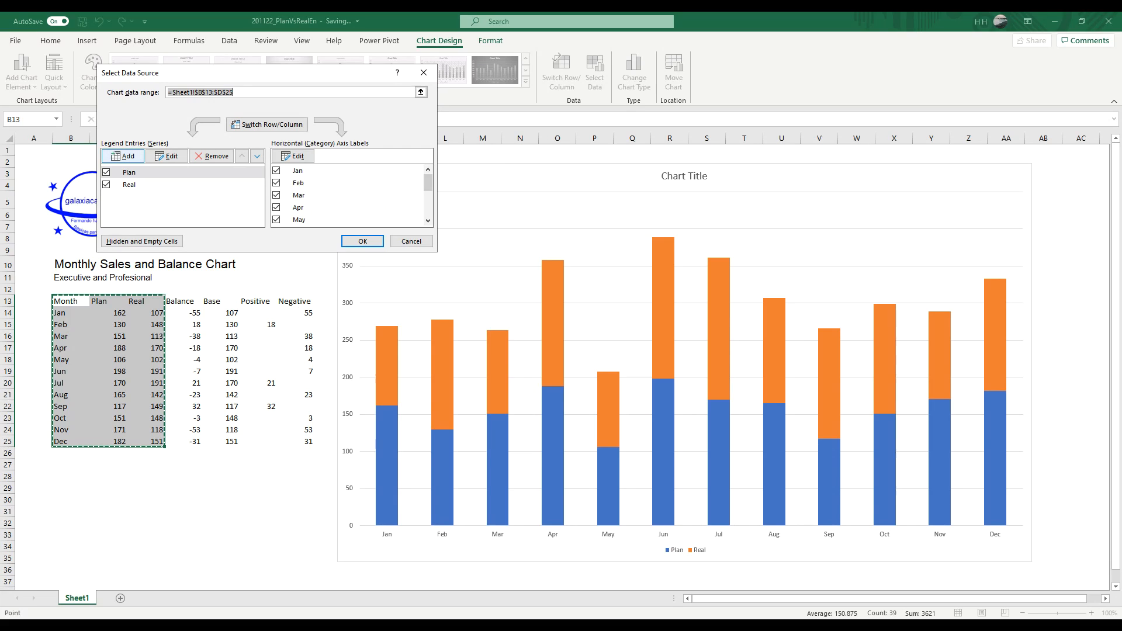
left_click(130, 156)
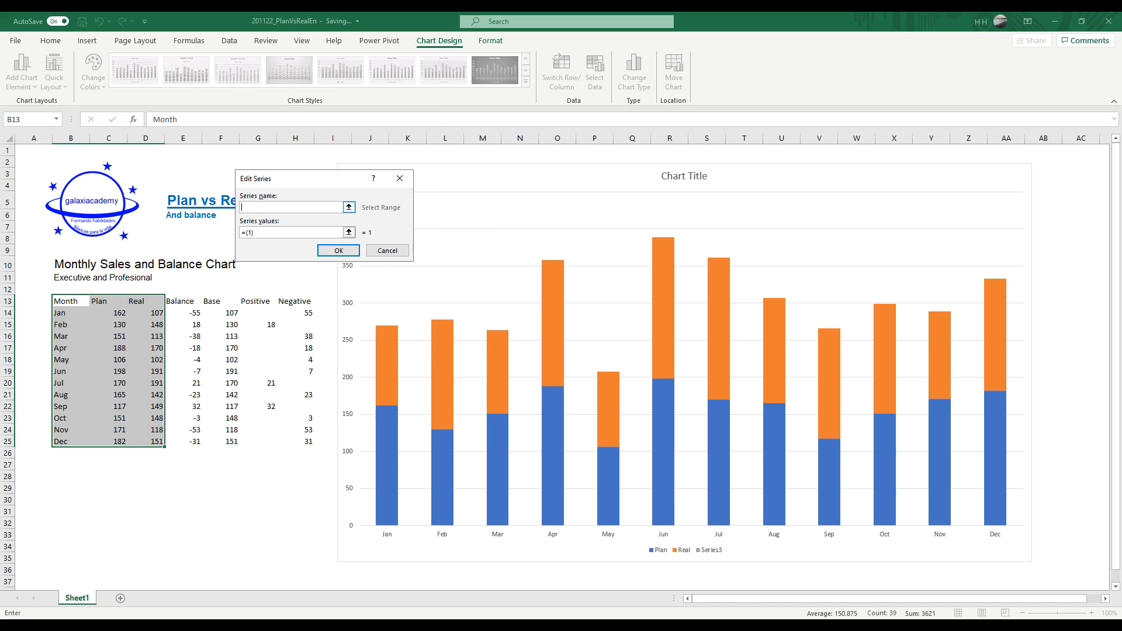
left_click(349, 207)
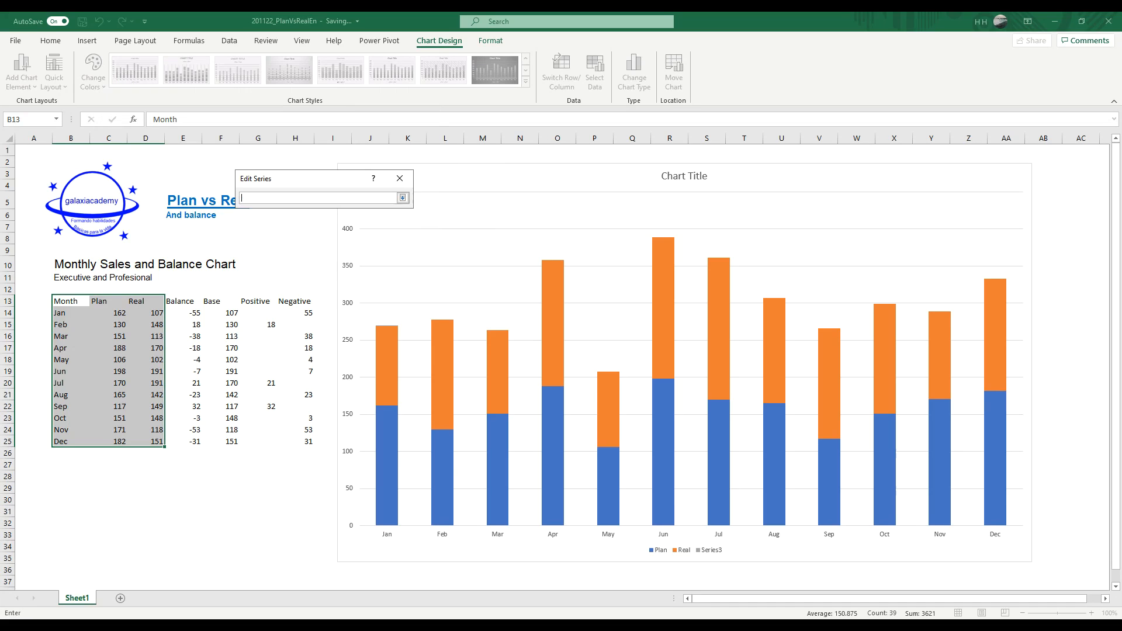
left_click(226, 302)
left_click(403, 197)
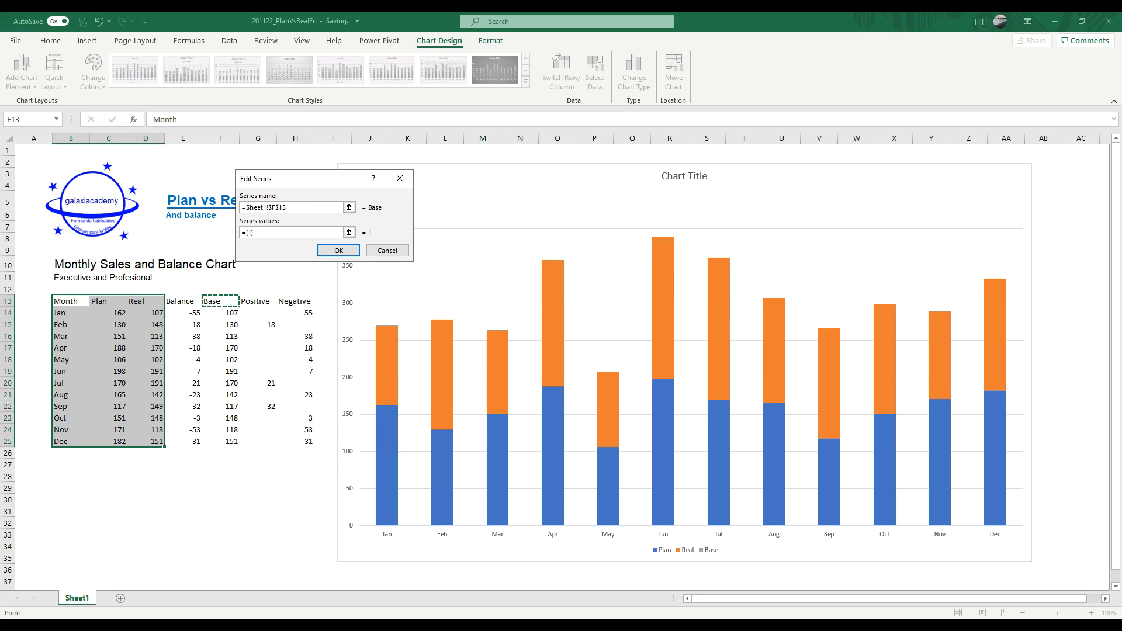
left_click(349, 232)
left_click_drag(231, 313, 231, 442)
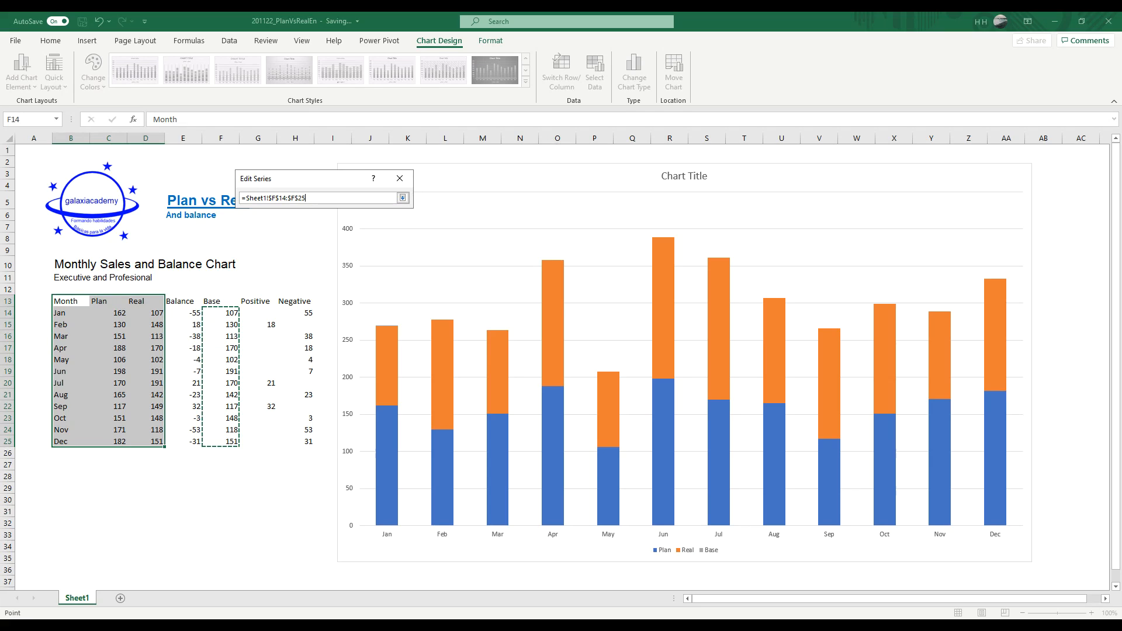
left_click(403, 197)
left_click(338, 250)
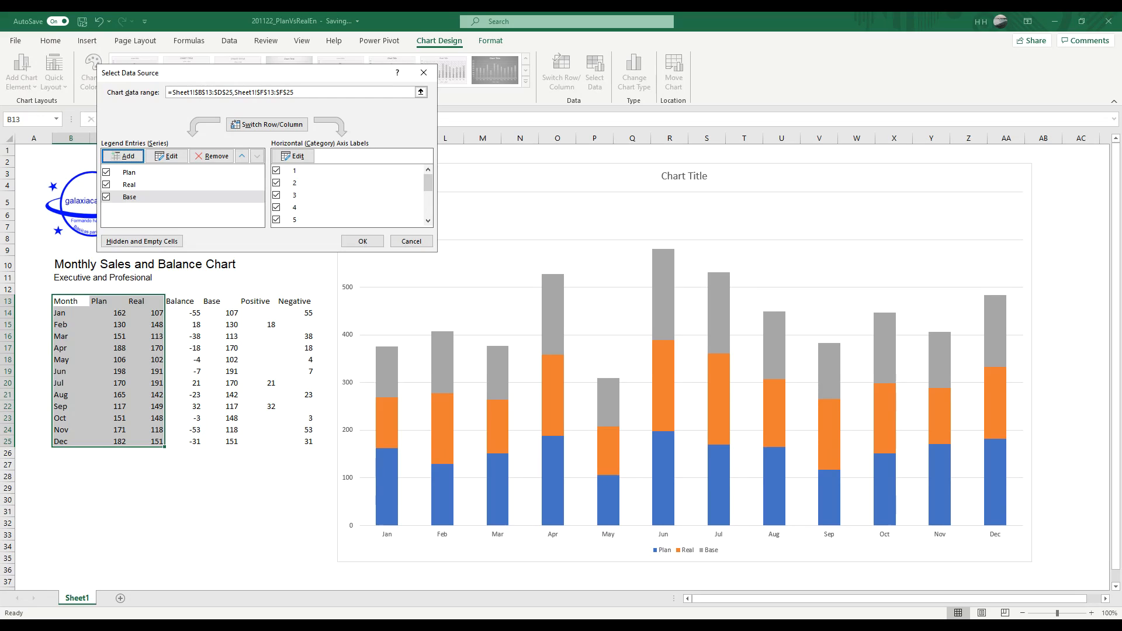
Step: Add a Positive series to the chart, with its name from G13 and values from G14:G25
left_click(128, 158)
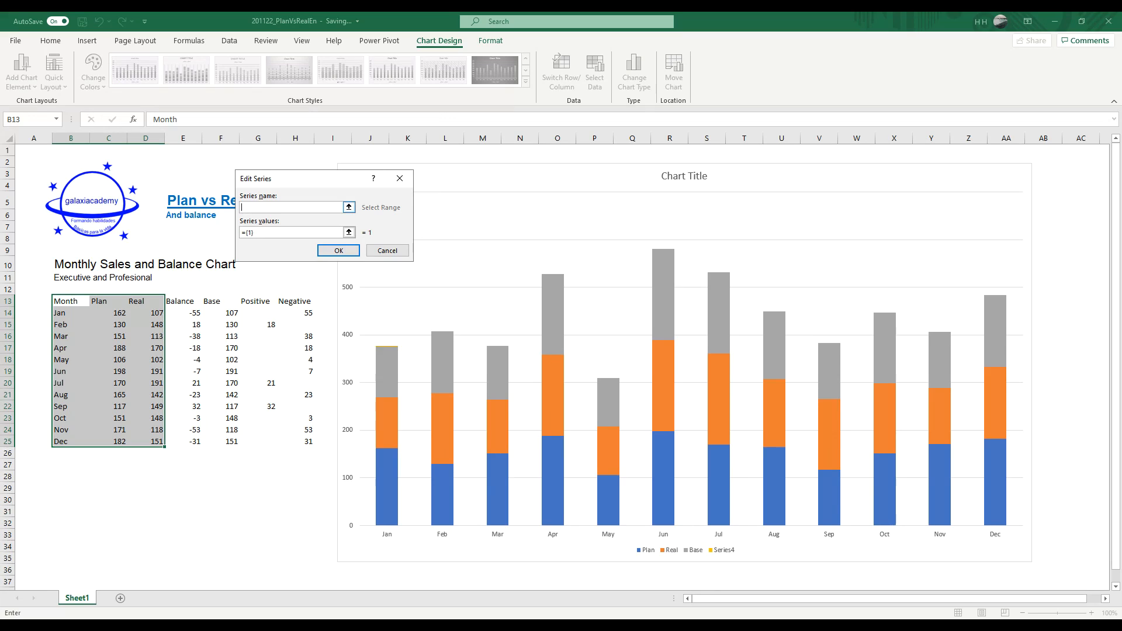
left_click(258, 301)
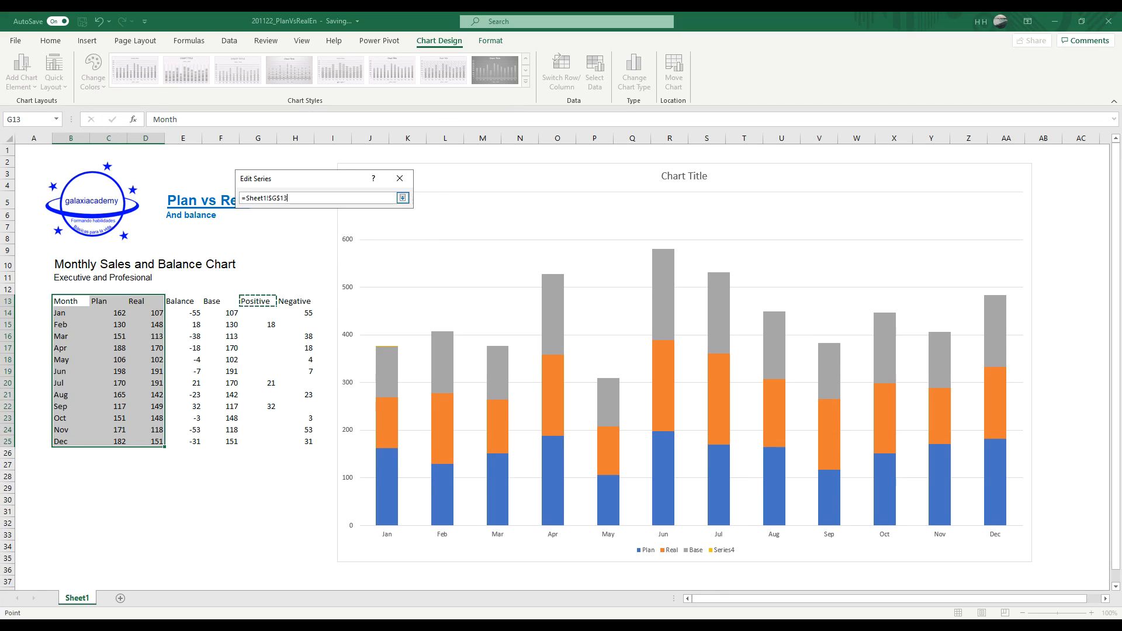
left_click(403, 198)
left_click(349, 232)
left_click_drag(262, 309, 257, 443)
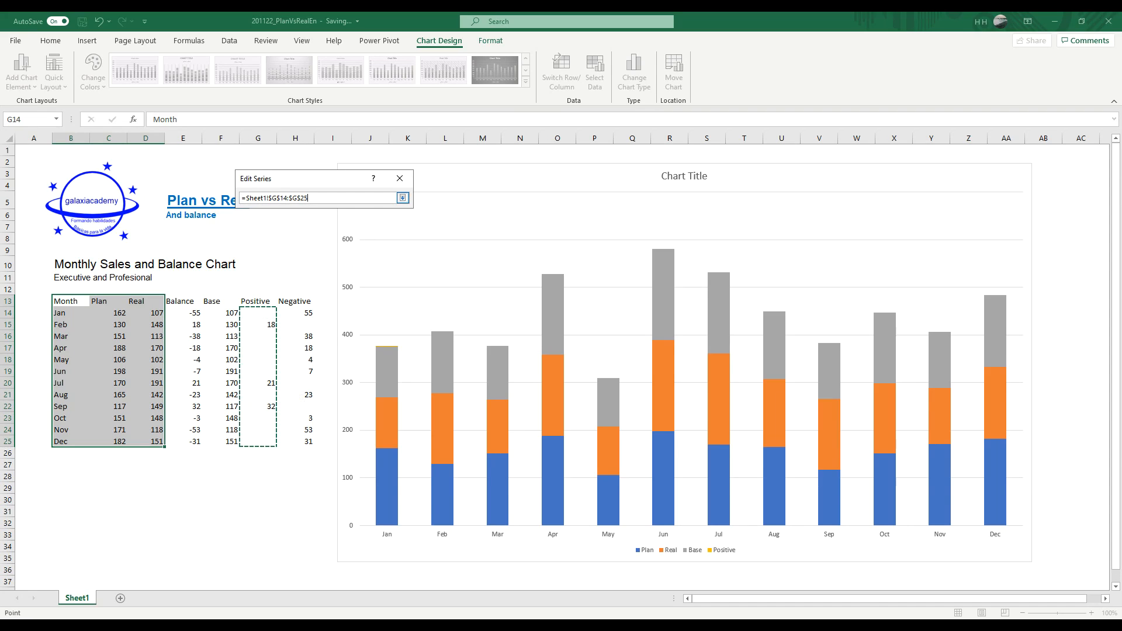
left_click(403, 198)
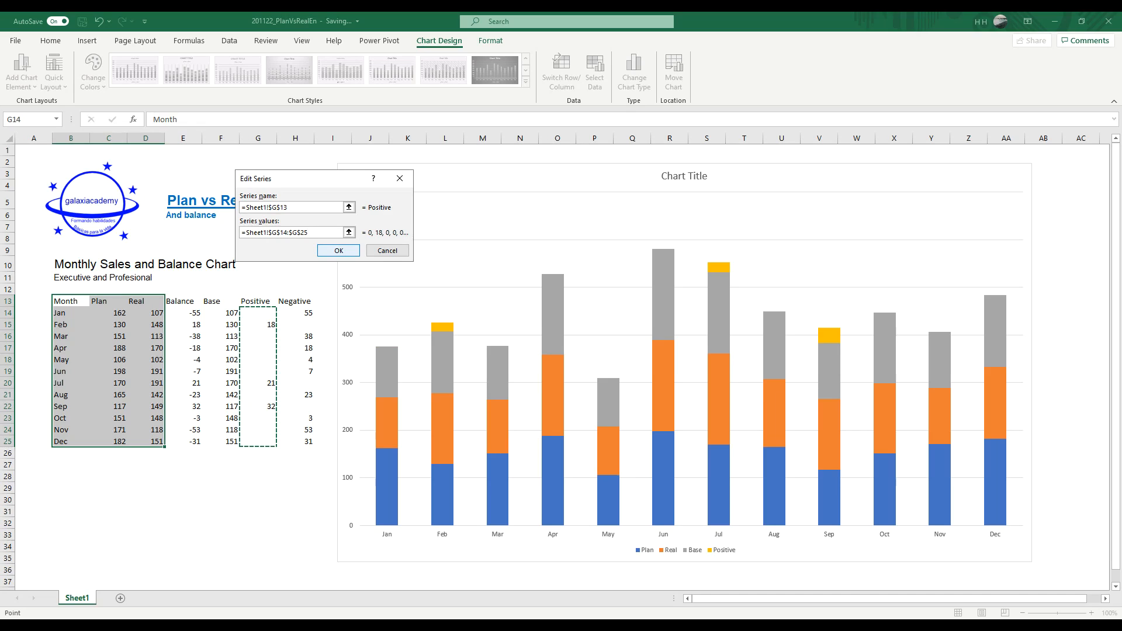
key("Return")
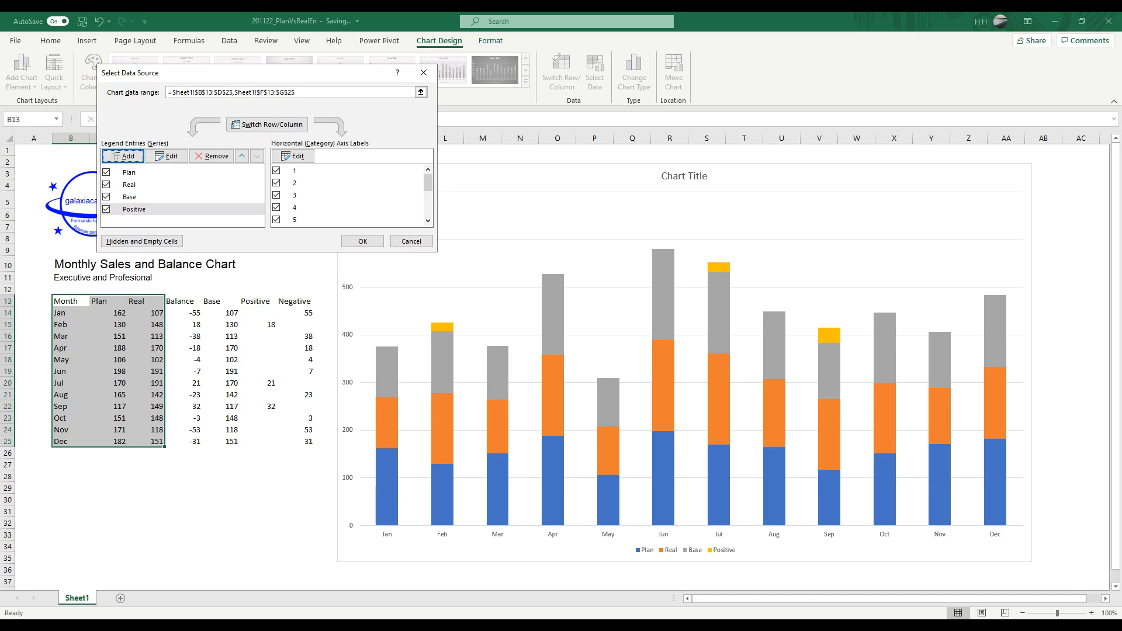
Step: Add a Negative series to the chart, with its name from H13 and values from H14:H25
left_click(122, 156)
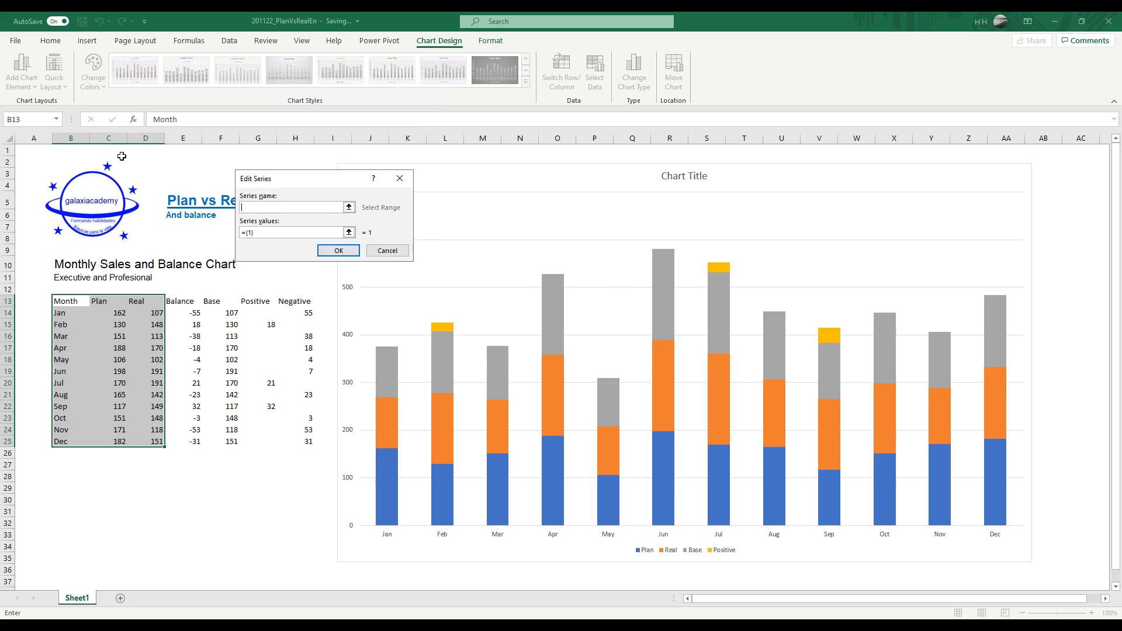
left_click(349, 208)
left_click(298, 302)
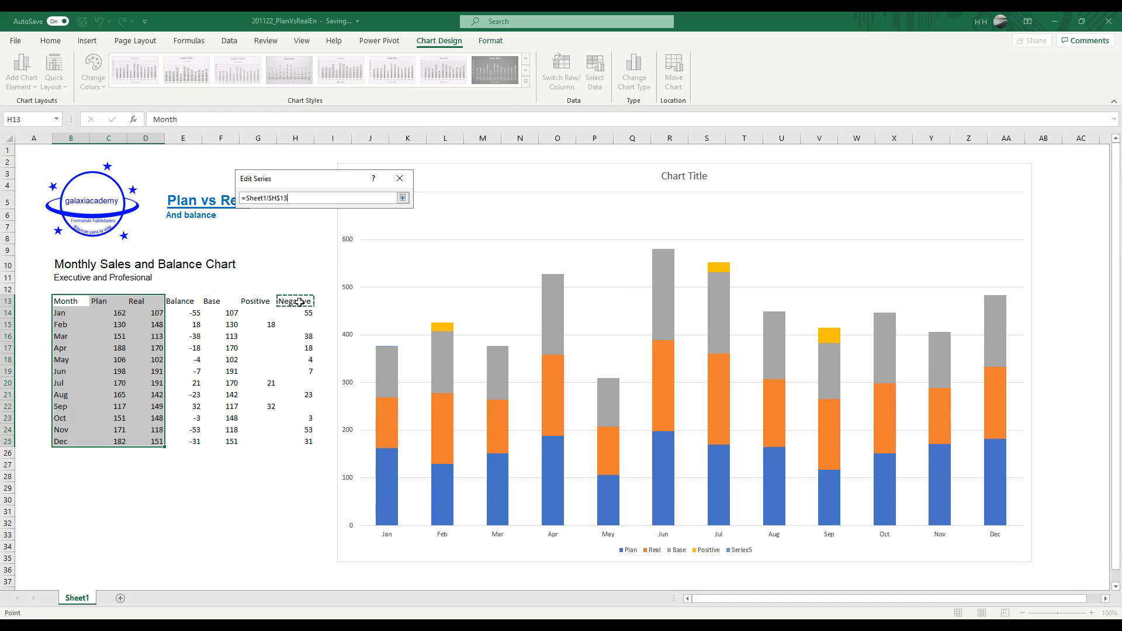
left_click(402, 197)
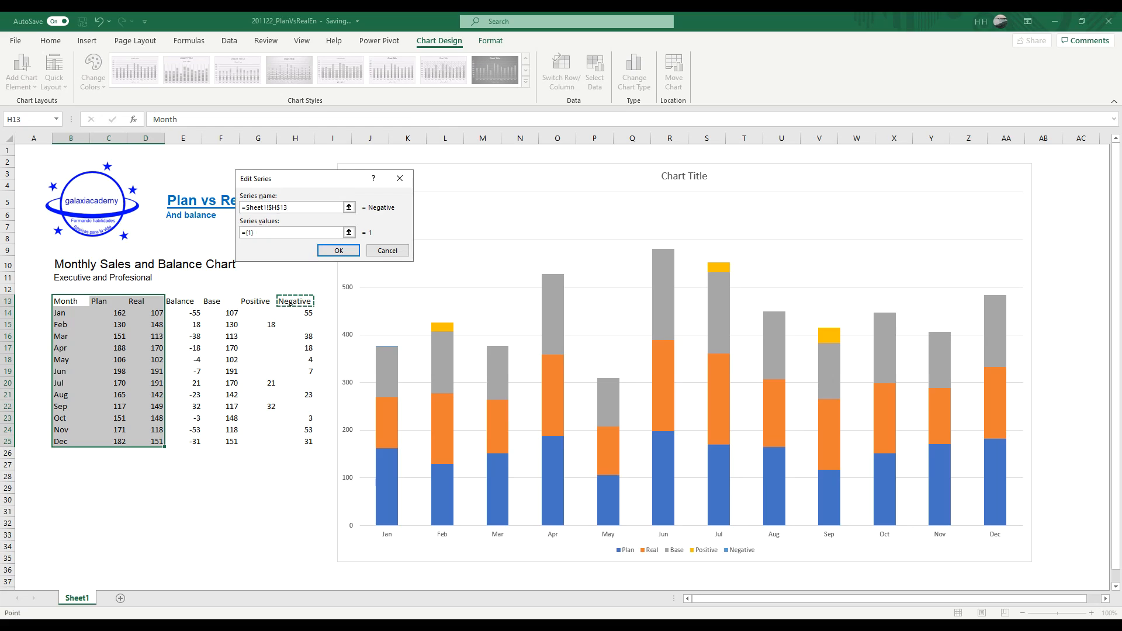
left_click(349, 232)
left_click_drag(305, 311, 305, 446)
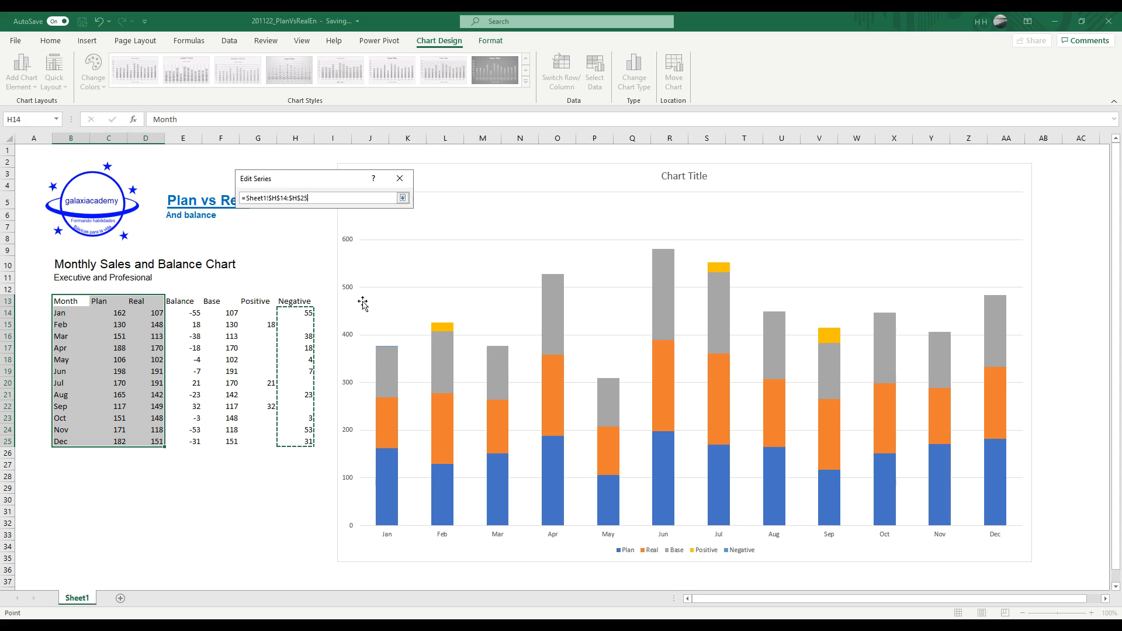
left_click(402, 197)
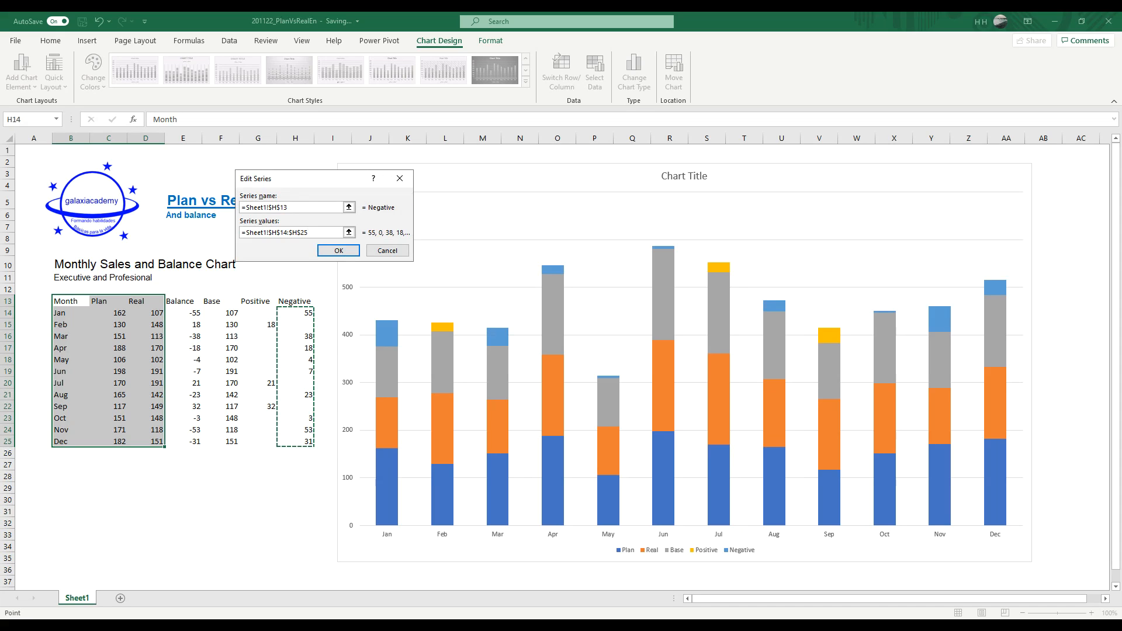
left_click(339, 250)
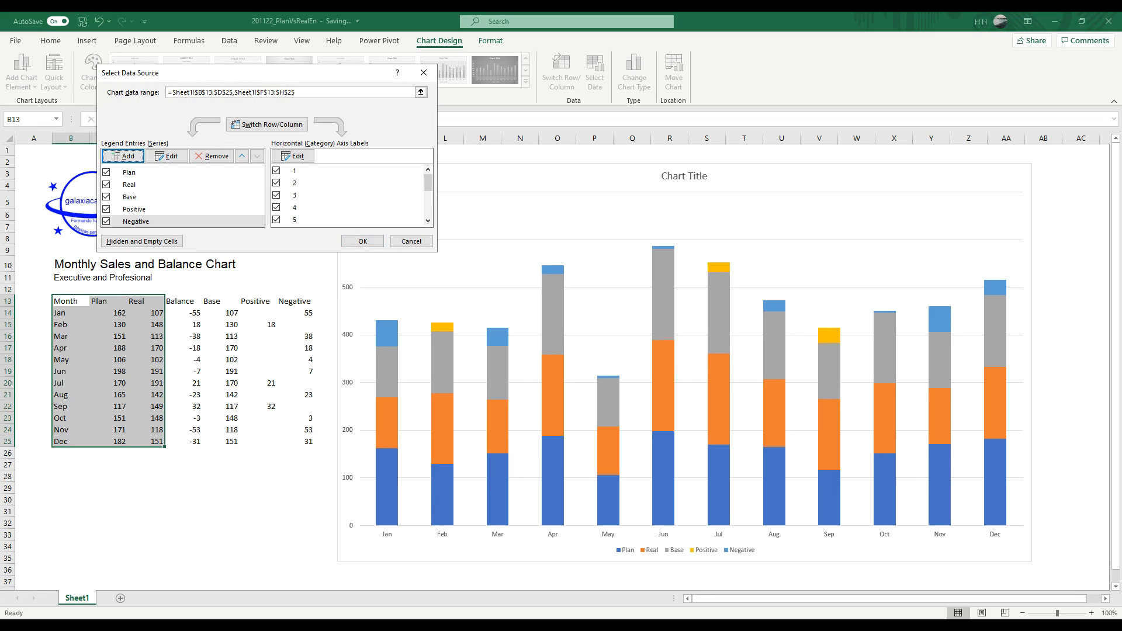
Step: Set the horizontal axis labels to the months Jan to Dec in B14:B25 and apply the data source changes
left_click_drag(428, 182, 428, 208)
left_click_drag(428, 207, 428, 183)
scroll(351, 195, "down", 2)
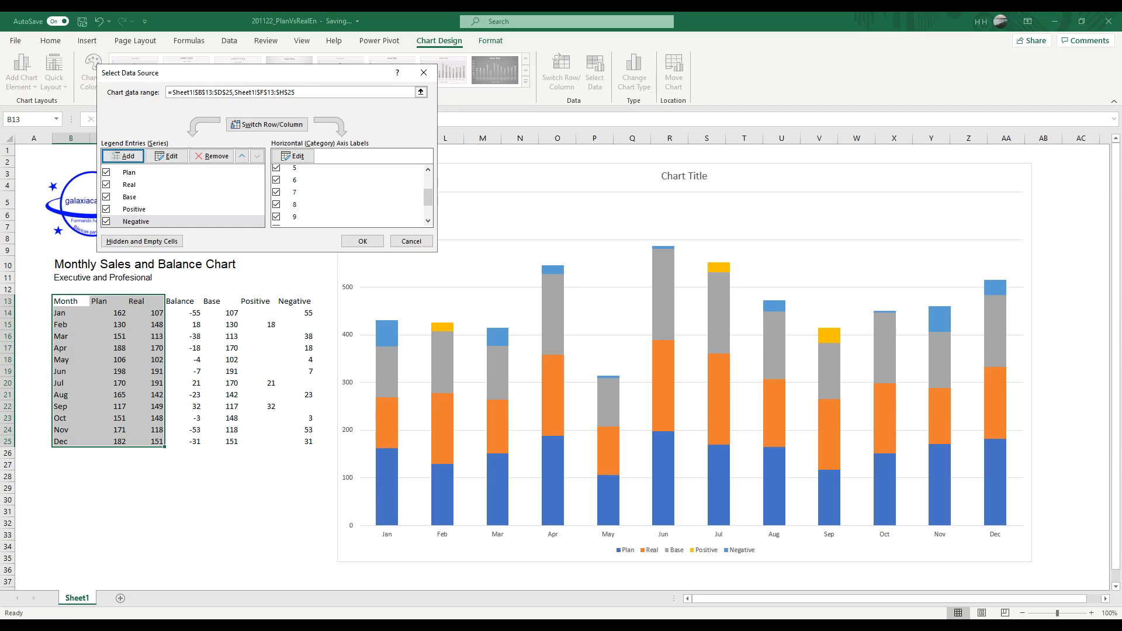
scroll(351, 196, "down", 1)
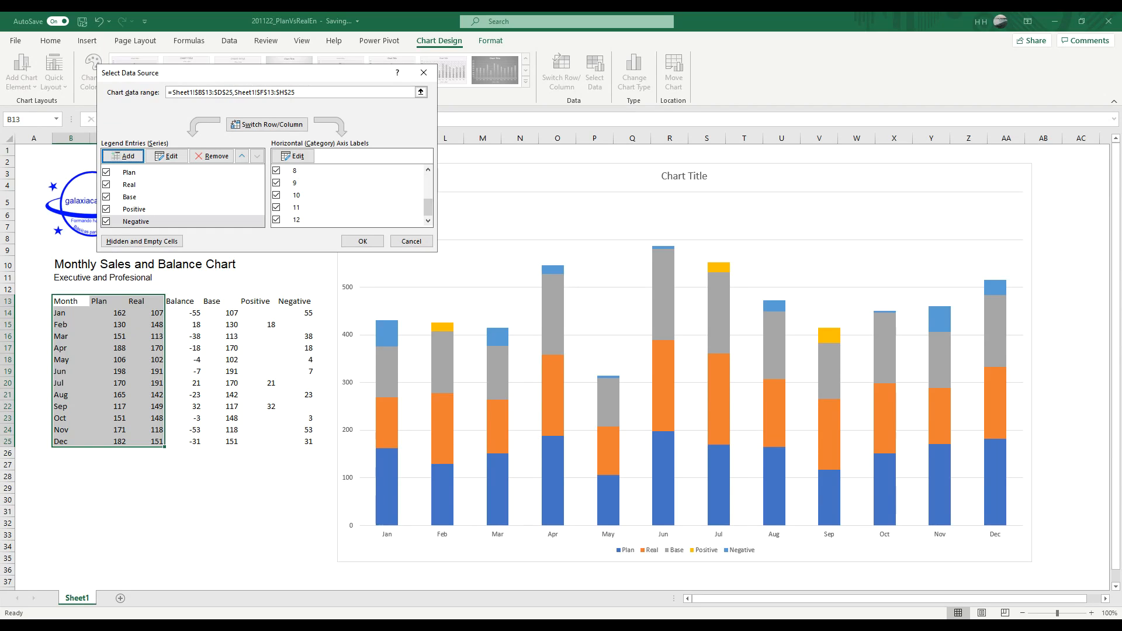
left_click_drag(429, 207, 428, 181)
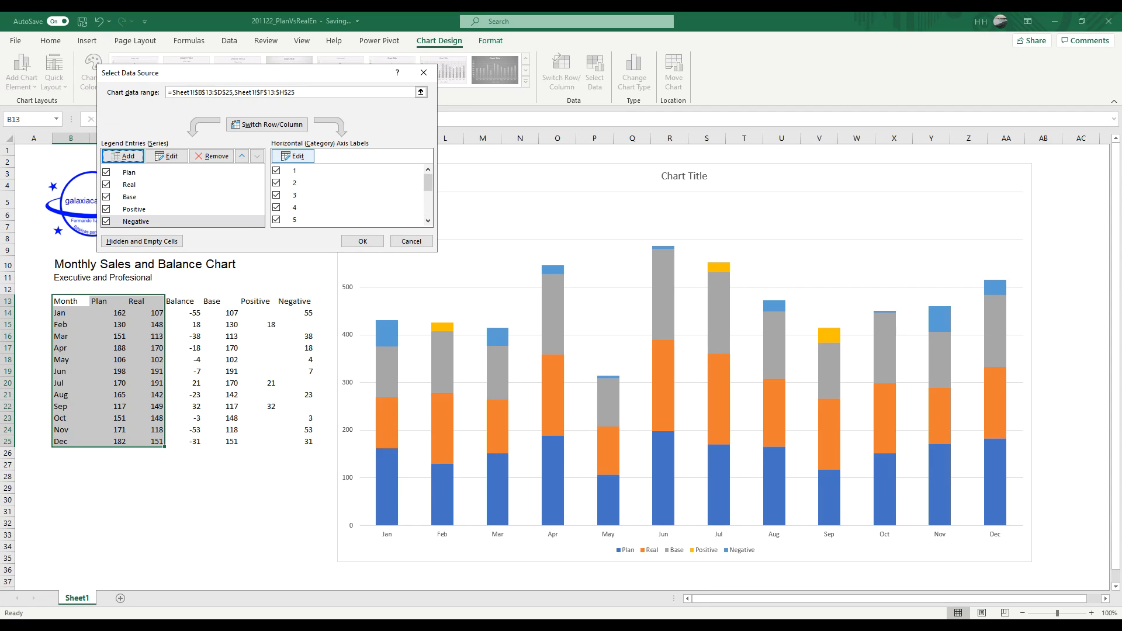
left_click(294, 156)
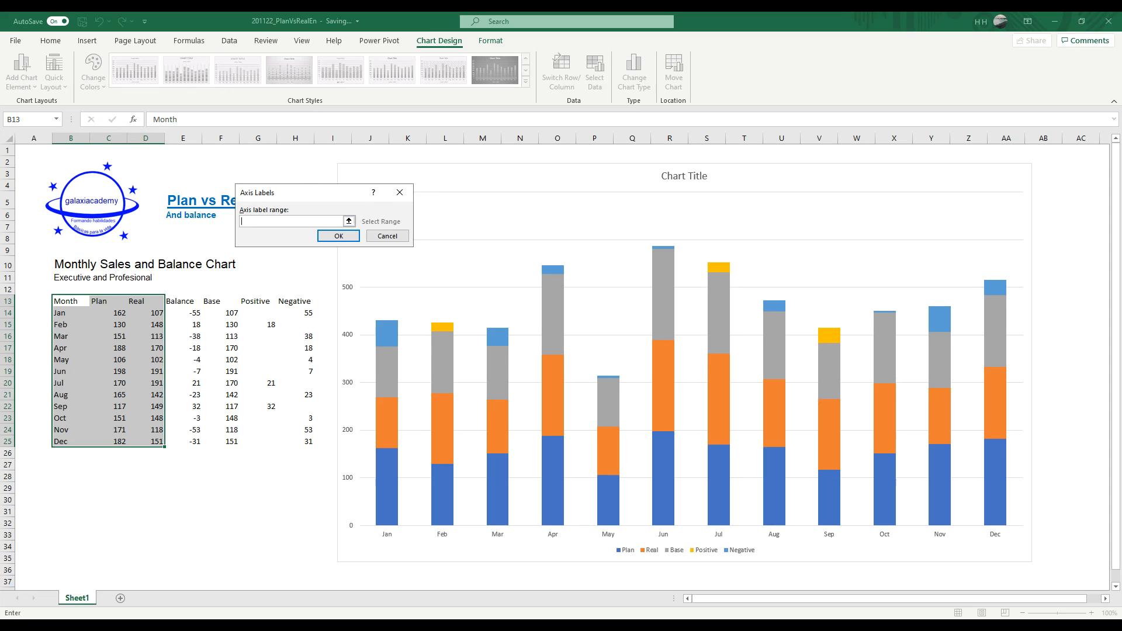
left_click_drag(66, 311, 69, 439)
left_click(338, 236)
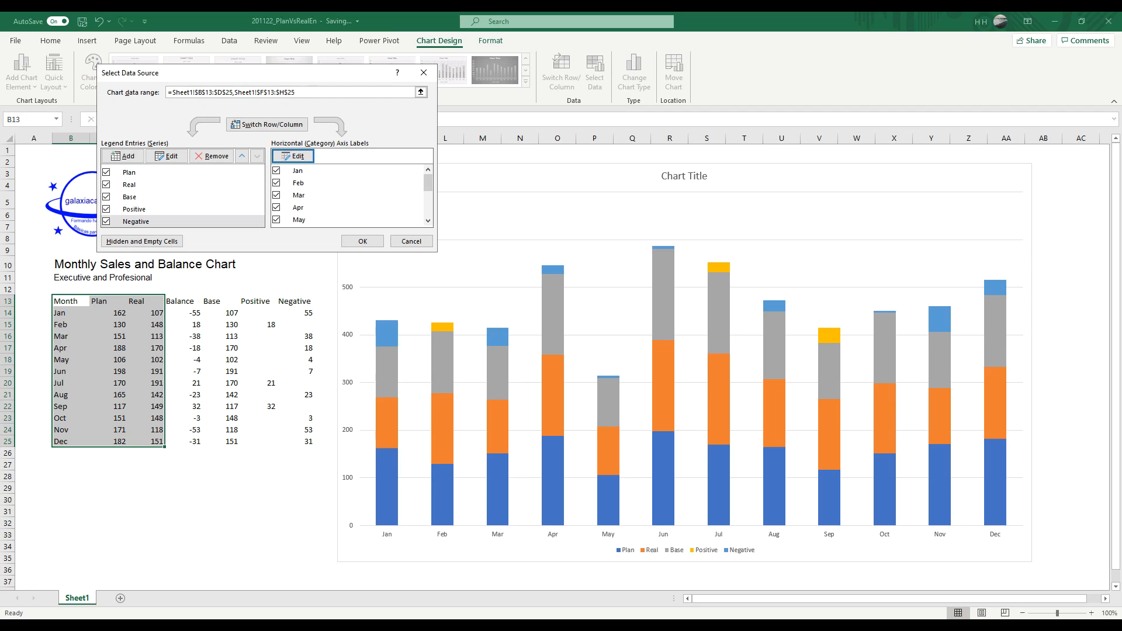
left_click_drag(428, 183, 428, 207)
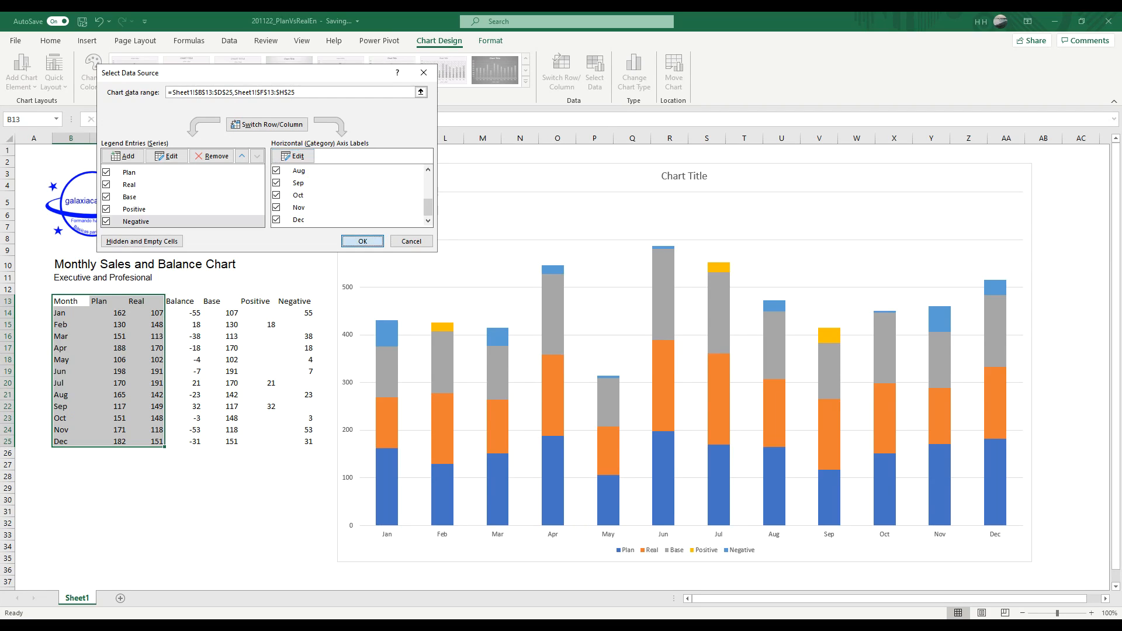
left_click(369, 242)
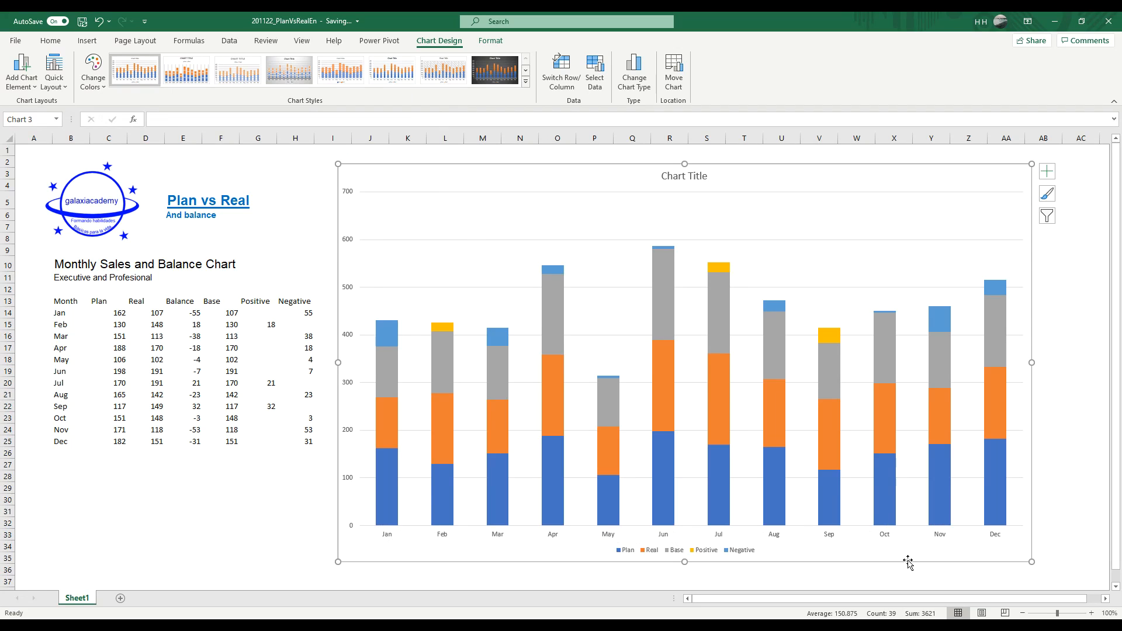
Step: Move the chart slightly to the right so that it starts in column J, away from the table
left_click(1104, 599)
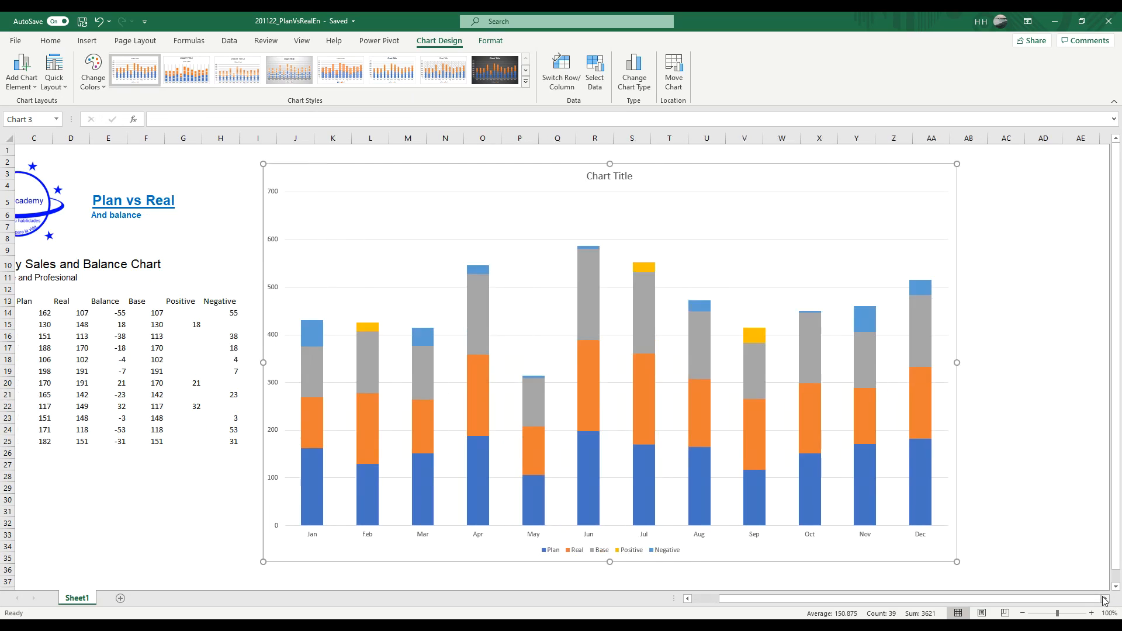
left_click(1105, 600)
left_click(1105, 600)
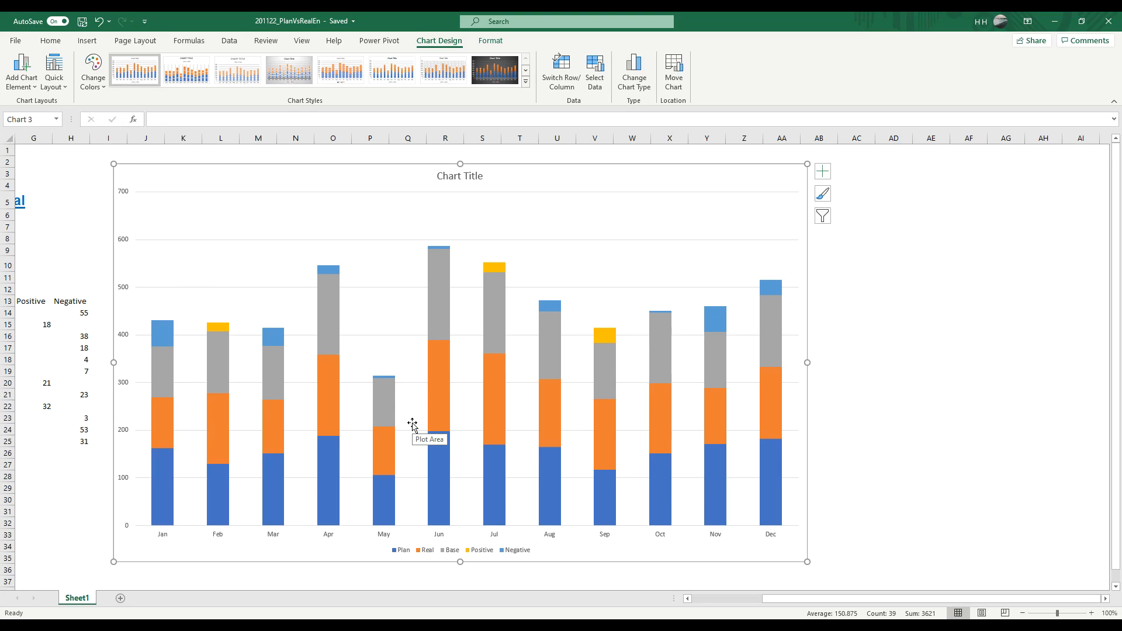
left_click_drag(570, 173, 595, 173)
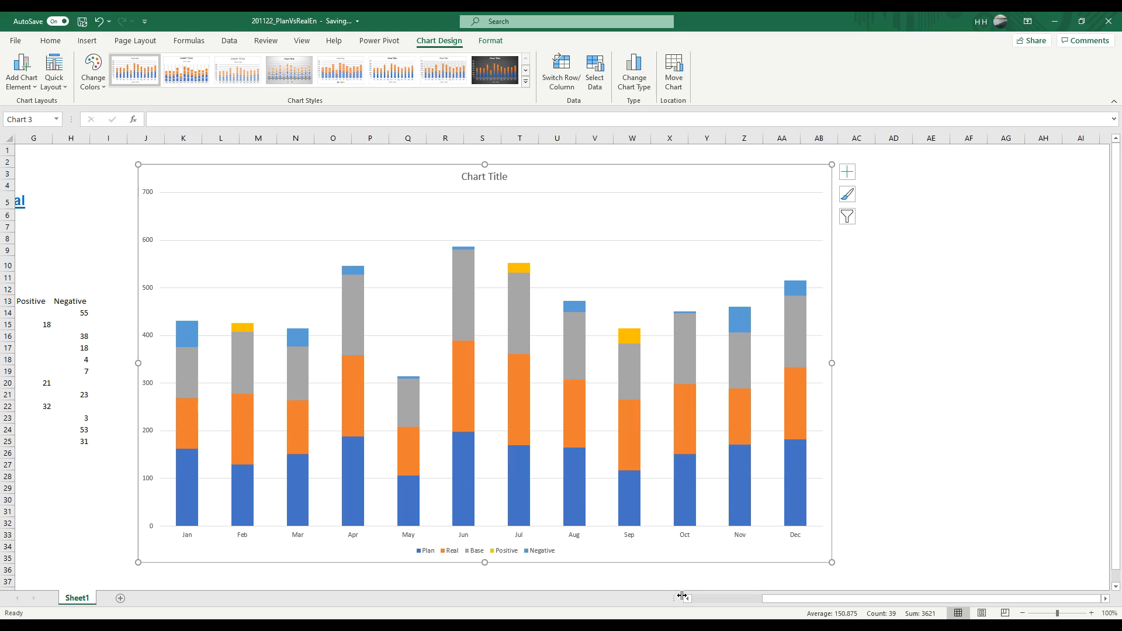
right_click(570, 179)
key("Escape")
right_click(533, 181)
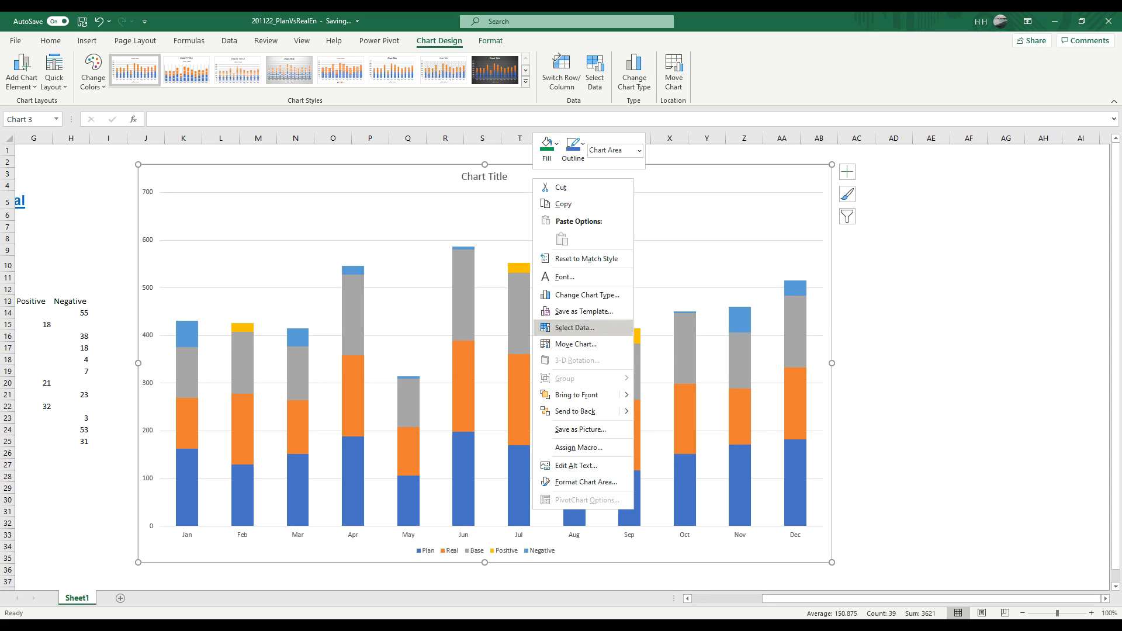
left_click(573, 328)
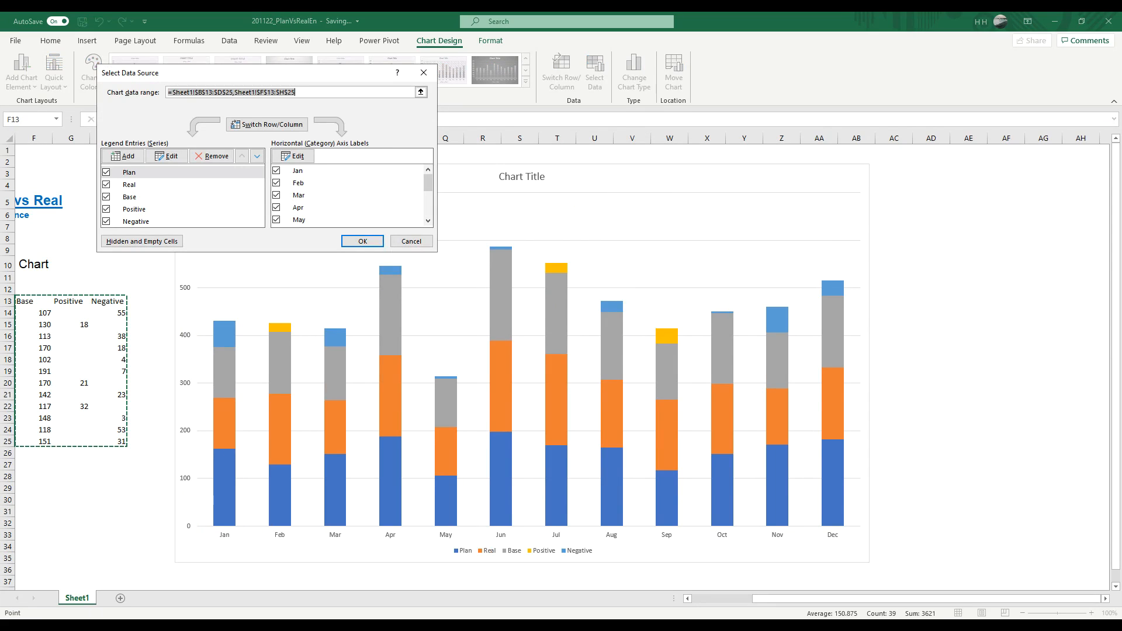
left_click(130, 184)
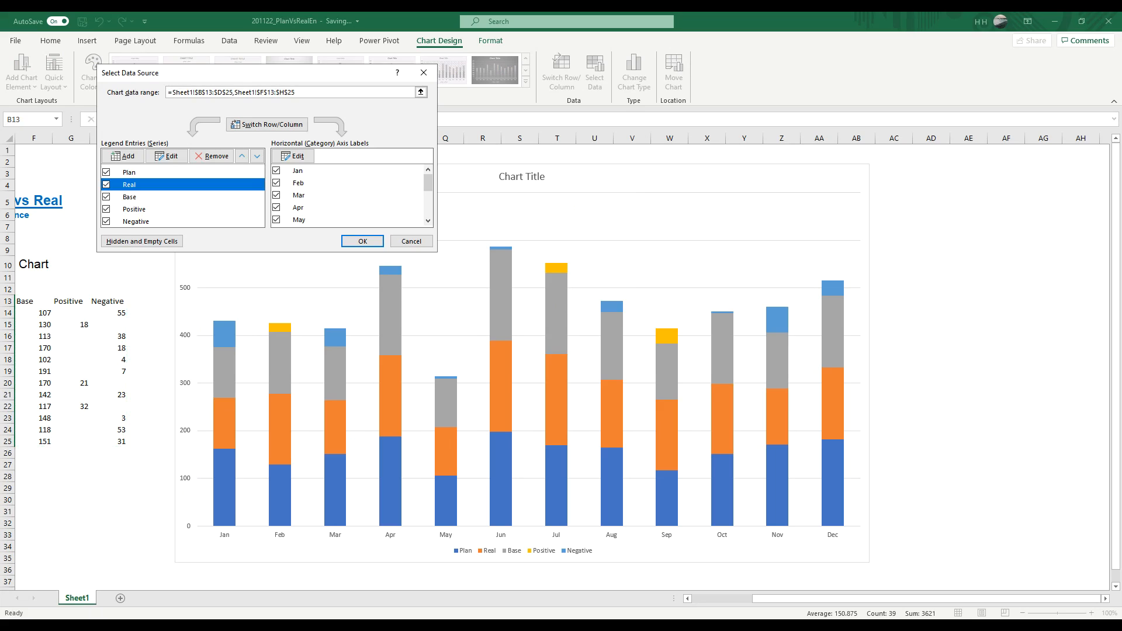
left_click(129, 197)
left_click(134, 209)
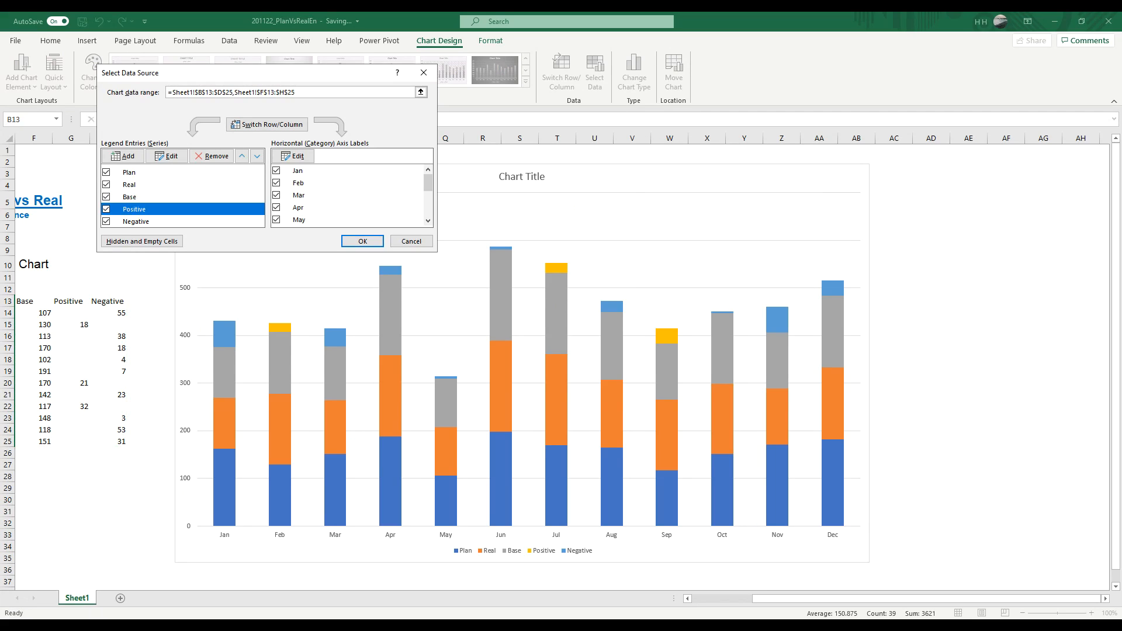
left_click(136, 222)
left_click(411, 241)
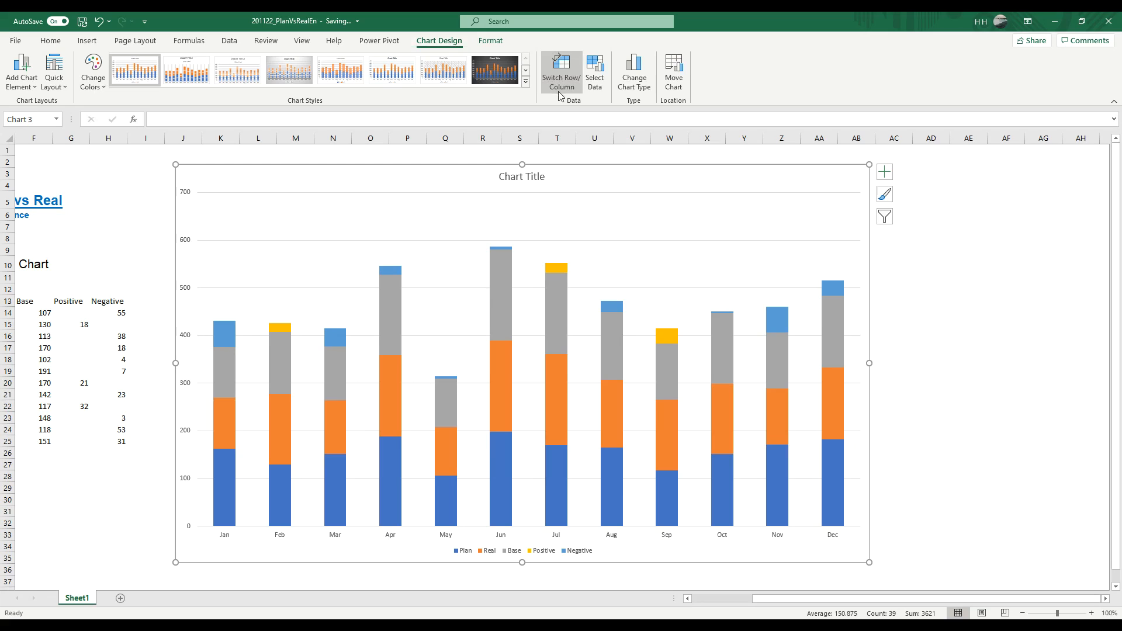
Step: In the chart's data source, move the Plan series down three places so that it follows Positive
left_click(595, 80)
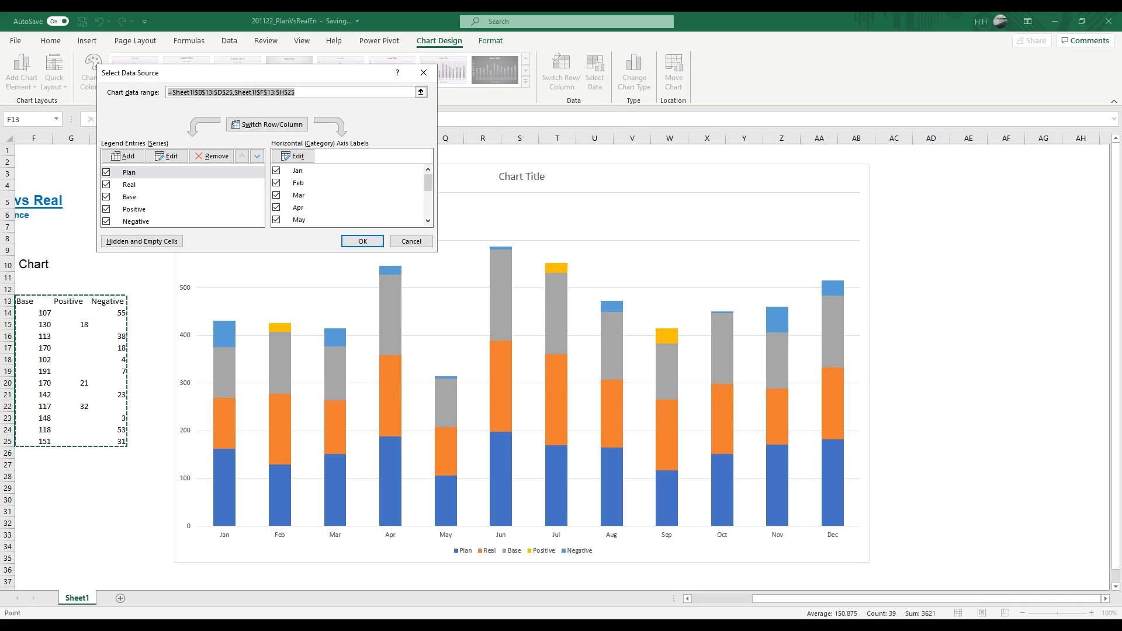
left_click(129, 184)
left_click(130, 173)
left_click(129, 185)
left_click(129, 172)
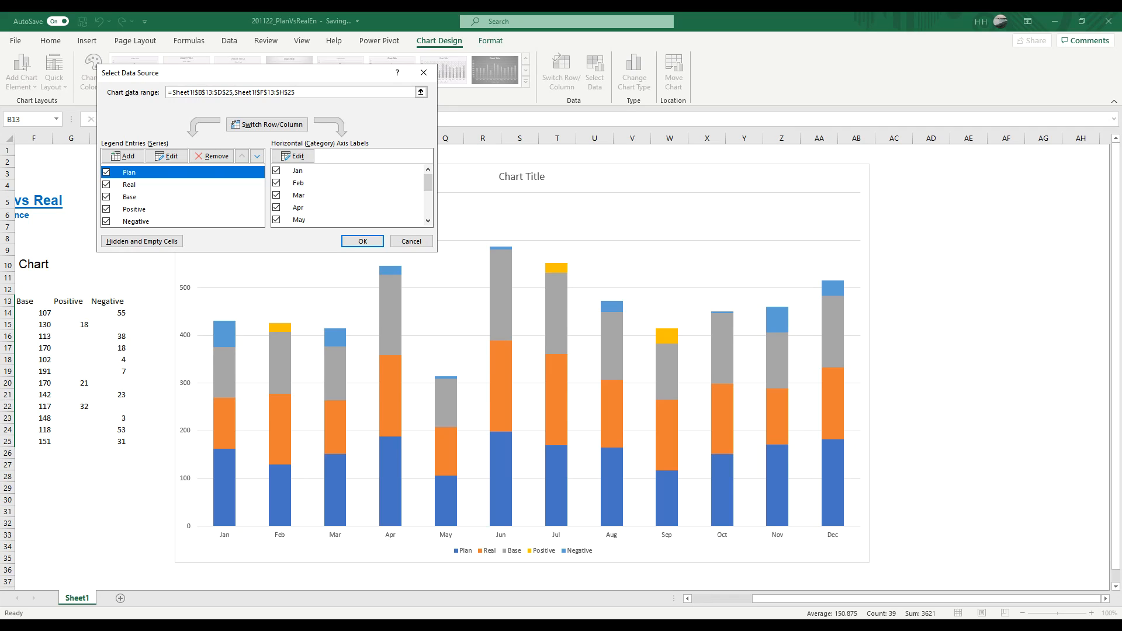
left_click(257, 156)
left_click(257, 156)
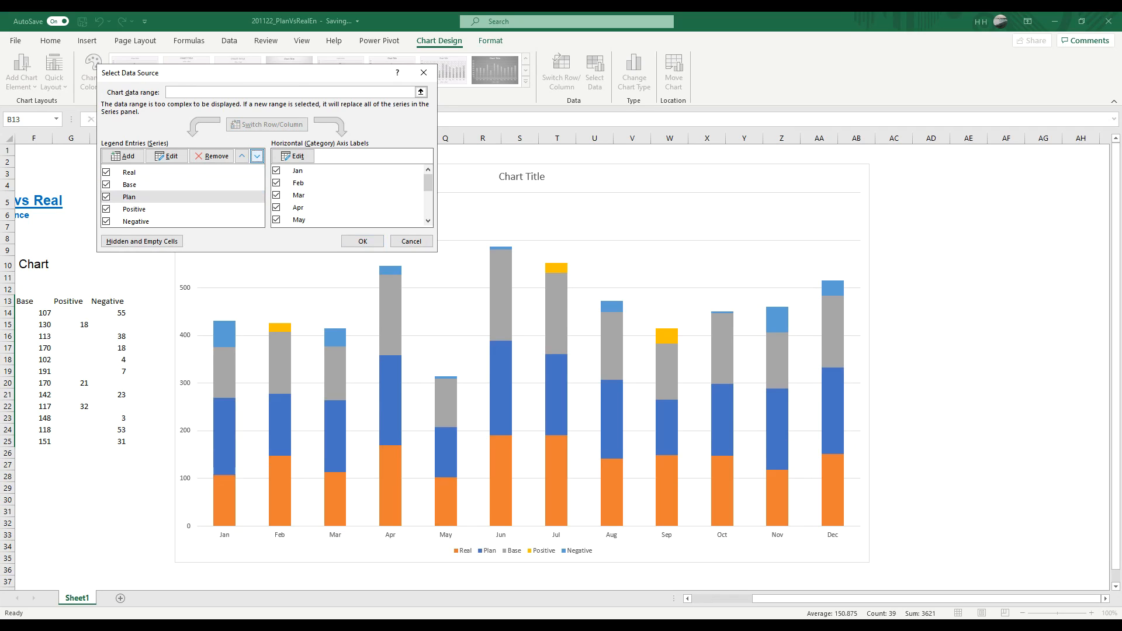
left_click(257, 156)
Step: Move the Real series to the end of the series order and place Plan directly after Negative
left_click(176, 172)
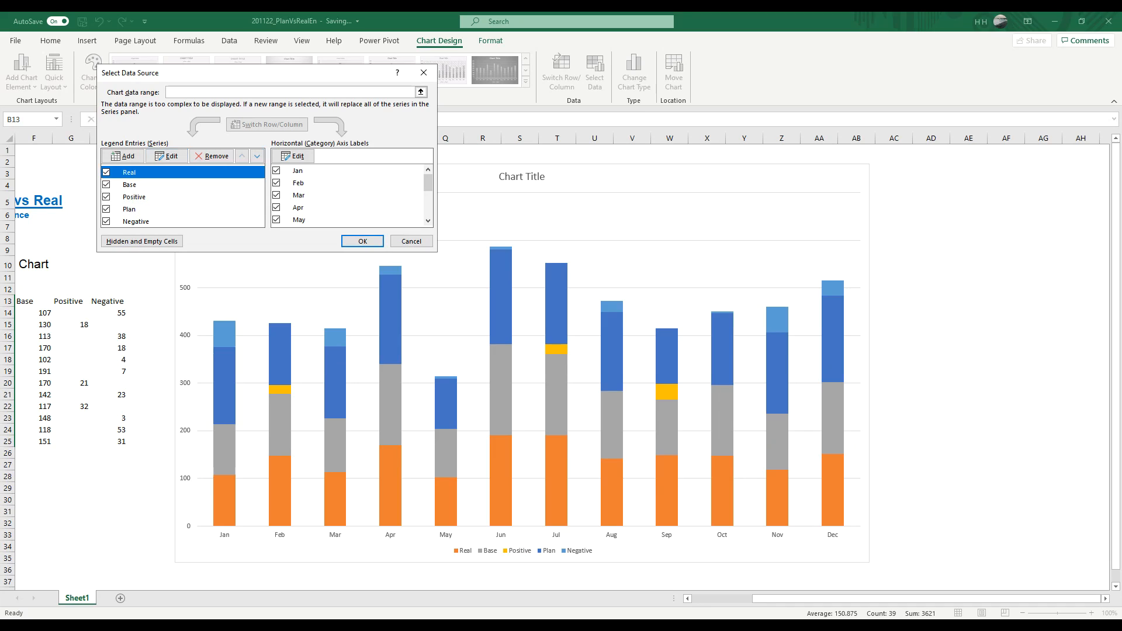
left_click(258, 156)
left_click(258, 156)
left_click(257, 156)
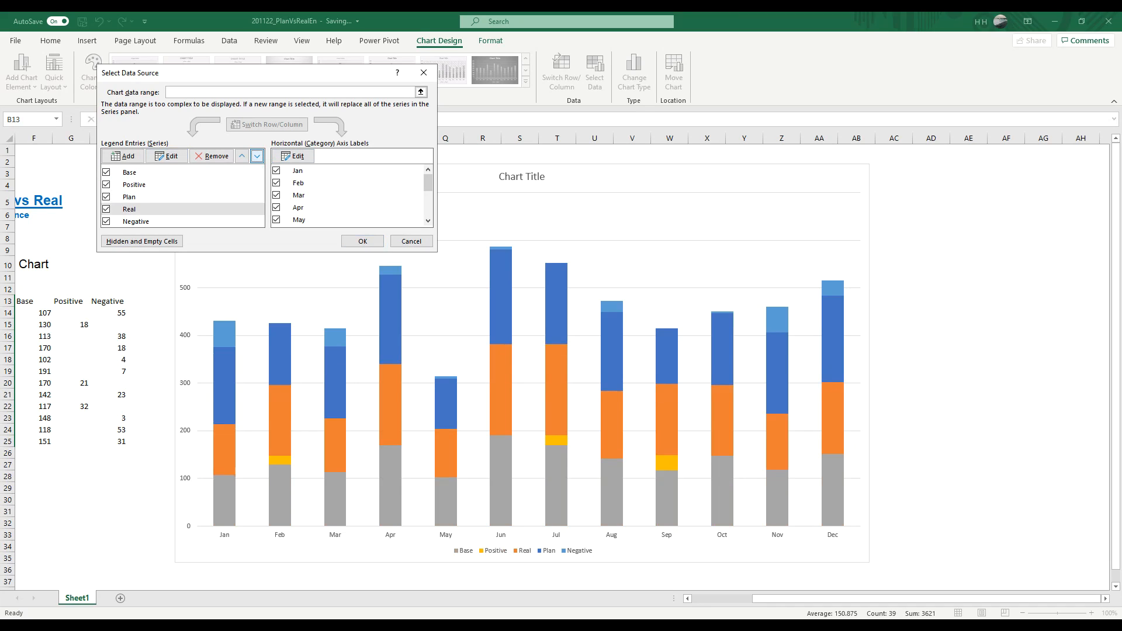
left_click(258, 157)
left_click(176, 197)
left_click(257, 156)
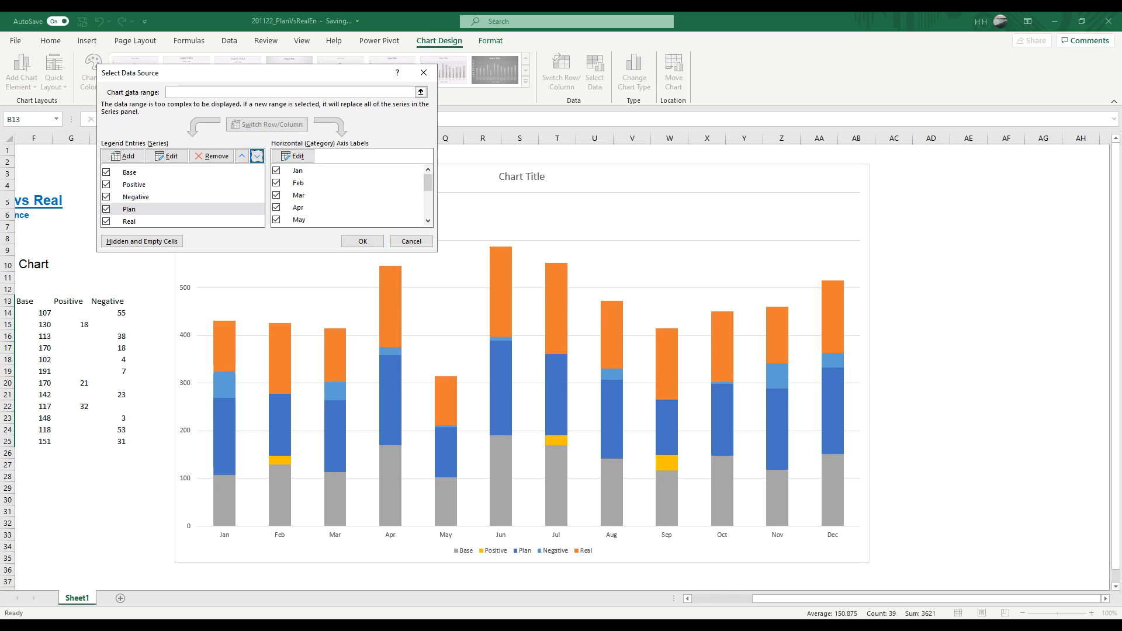
Step: Check the series order Base, Positive, Negative, Plan, Real and apply the data source changes
left_click(175, 172)
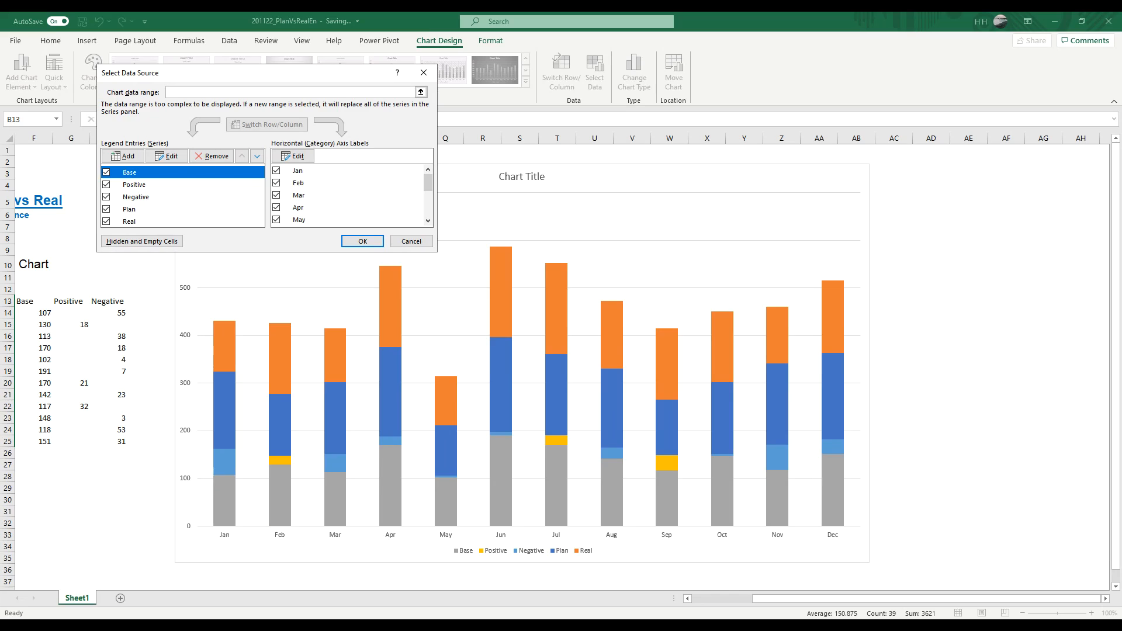
left_click(176, 185)
left_click(175, 173)
key("Down")
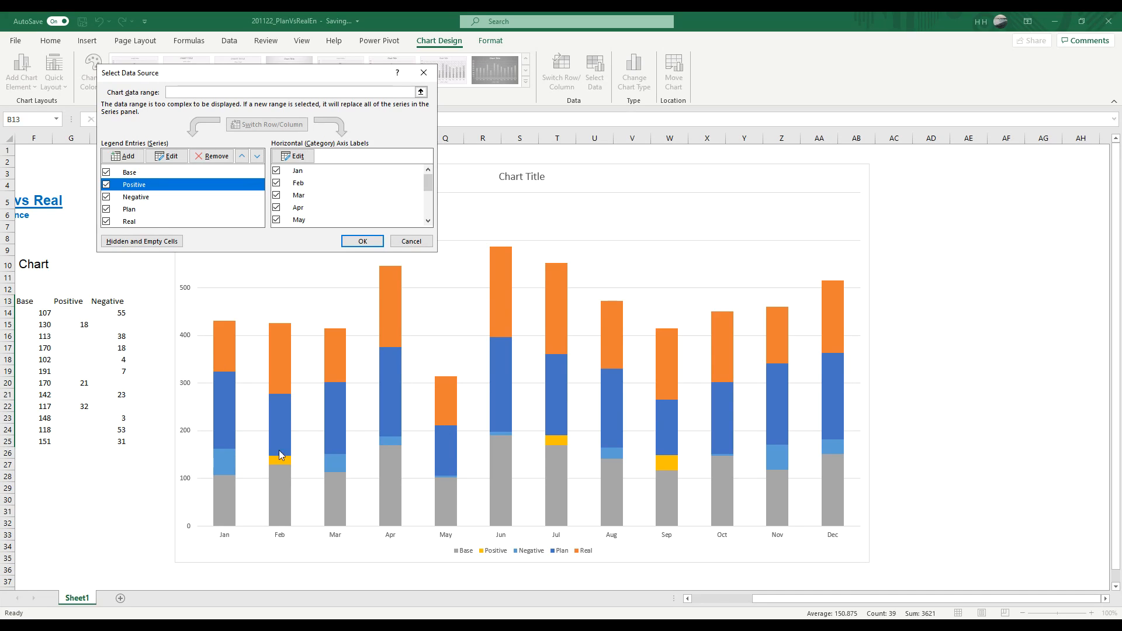
key("Down")
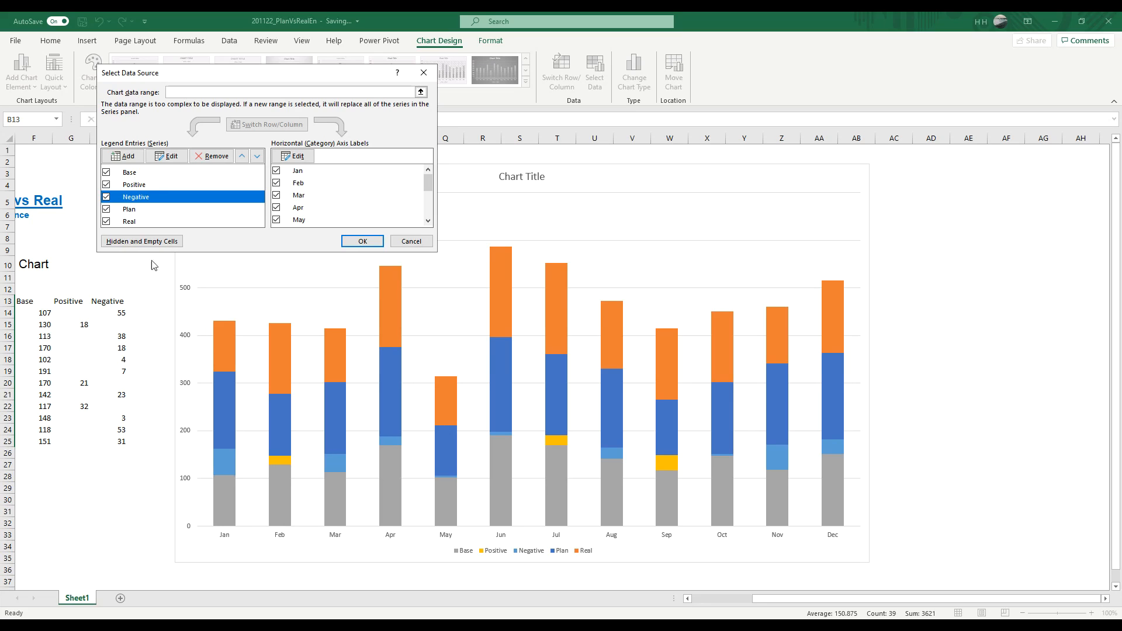
key("Down")
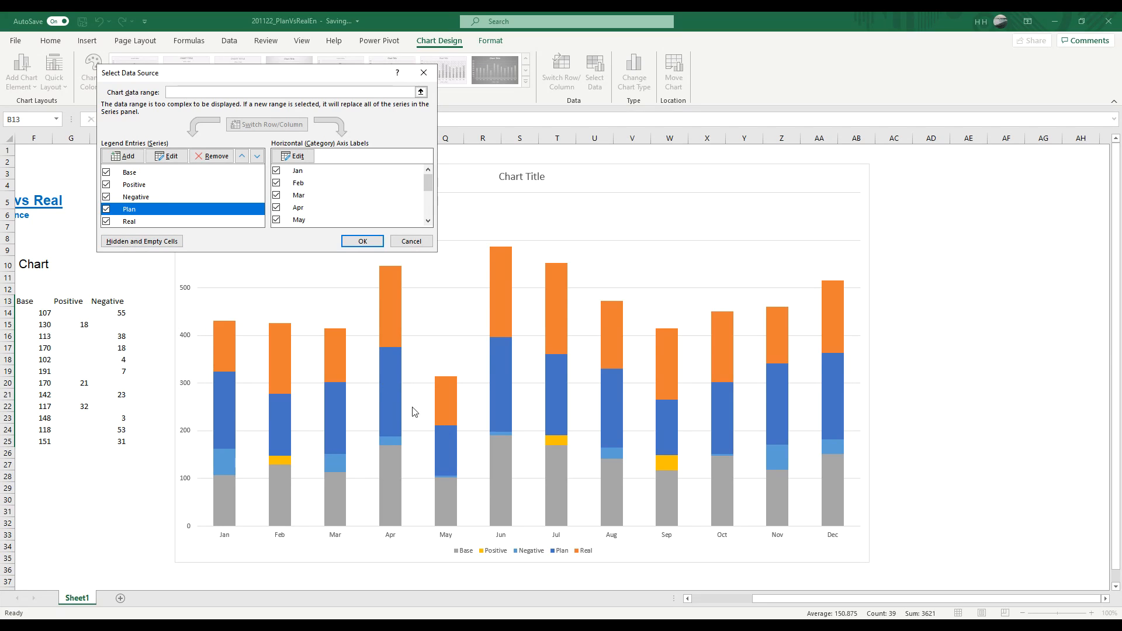
key("Down")
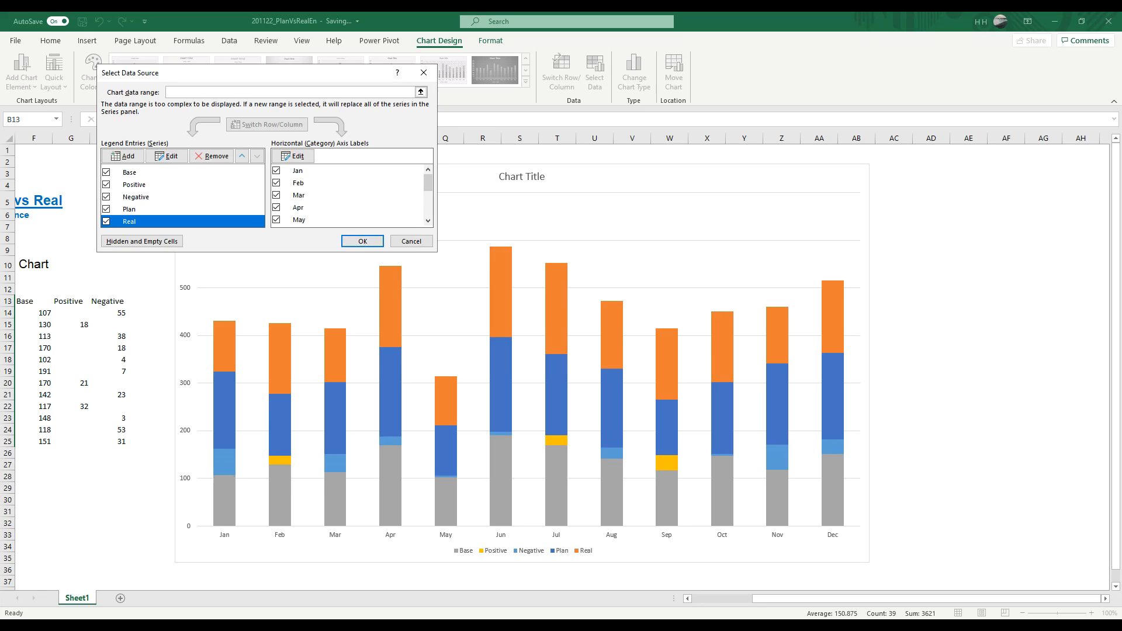
left_click(356, 242)
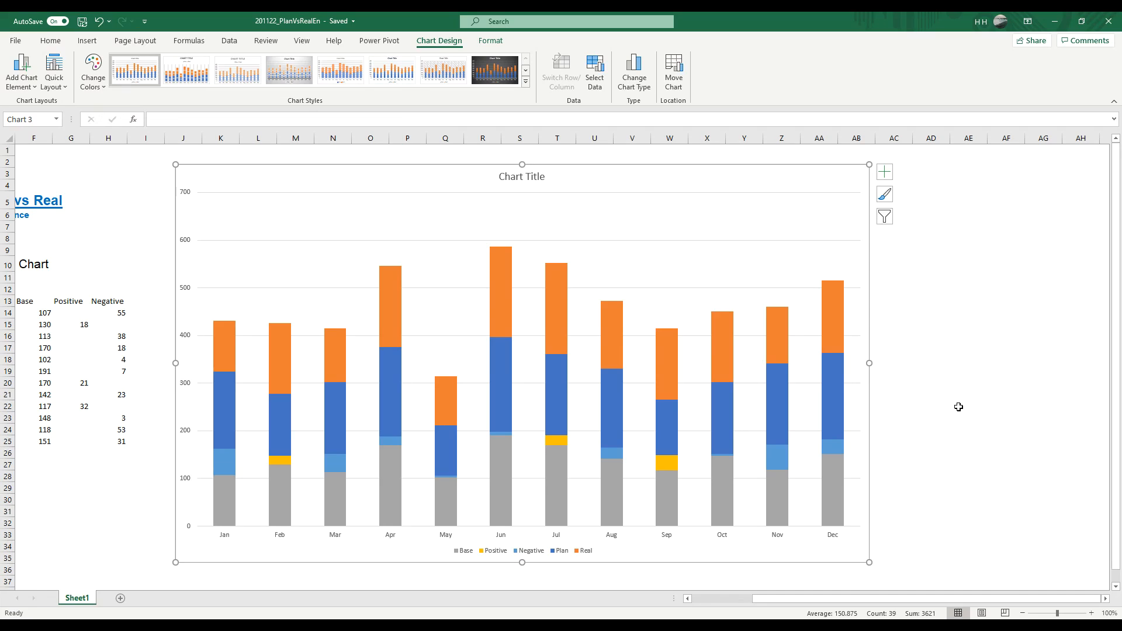
Step: Plot the Plan series of the chart on the secondary axis
mouse_move(391, 419)
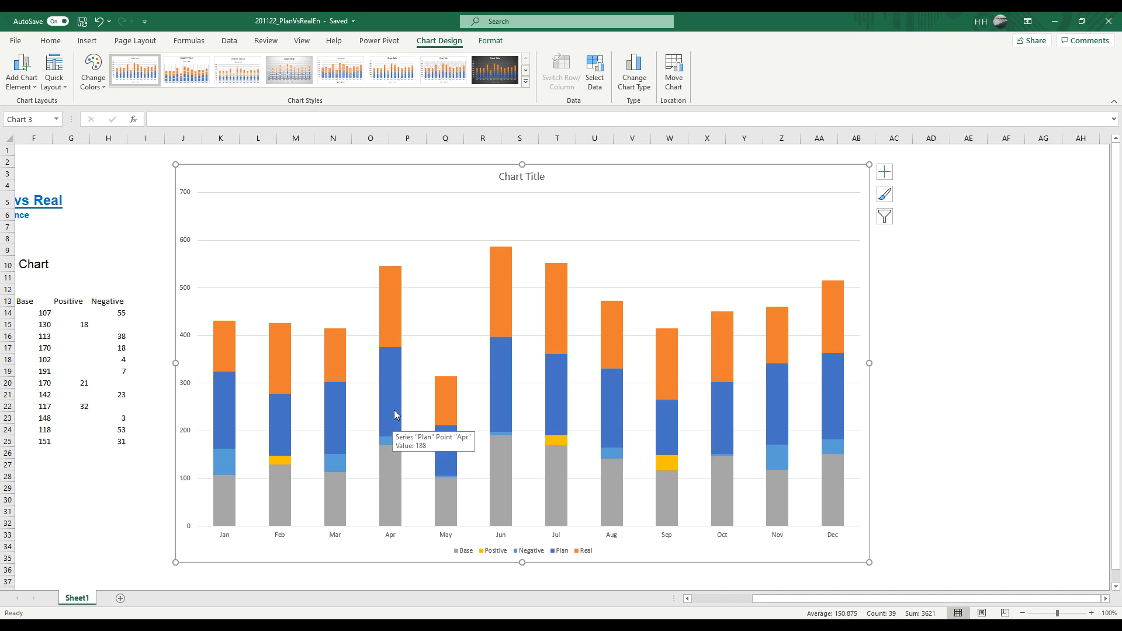
left_click(394, 411)
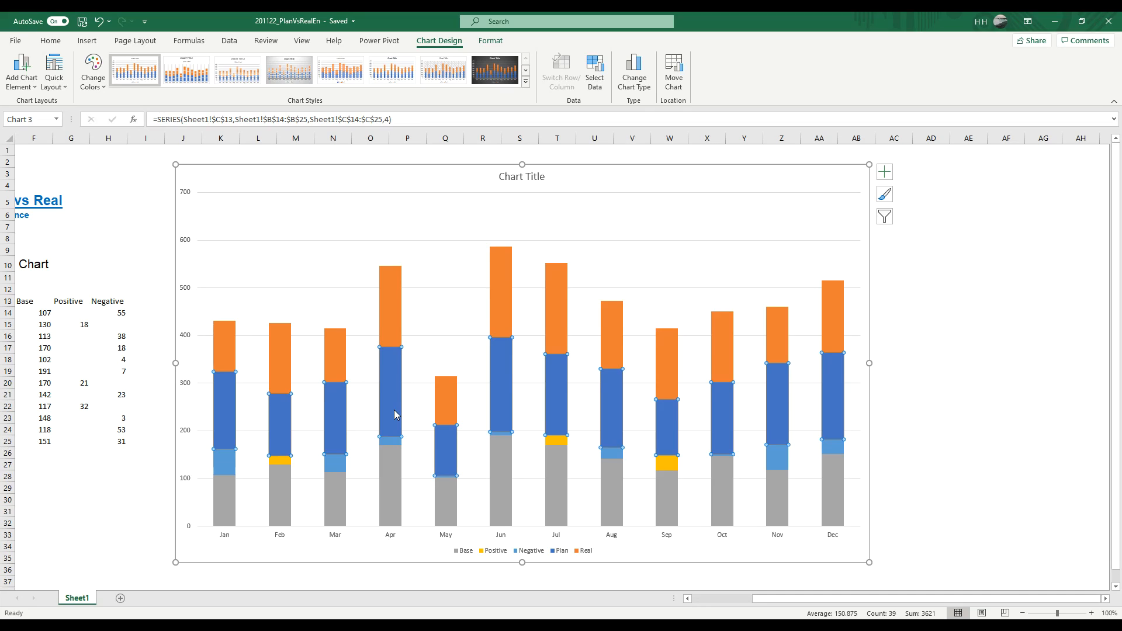
right_click(394, 409)
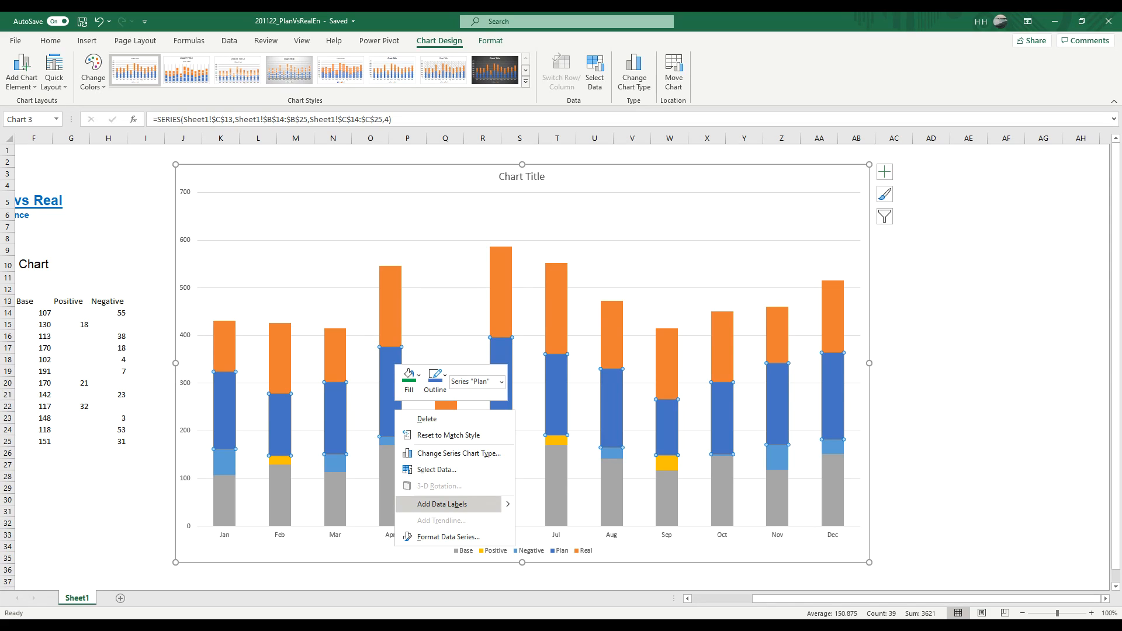
left_click(443, 538)
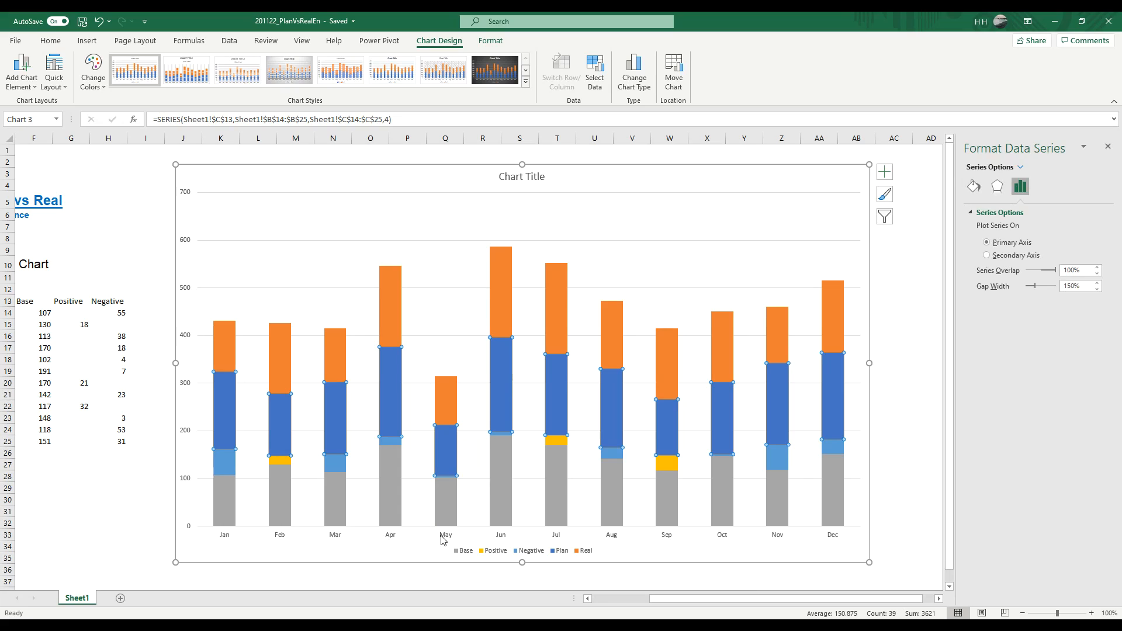
mouse_move(770, 406)
mouse_move(231, 401)
left_click(1014, 258)
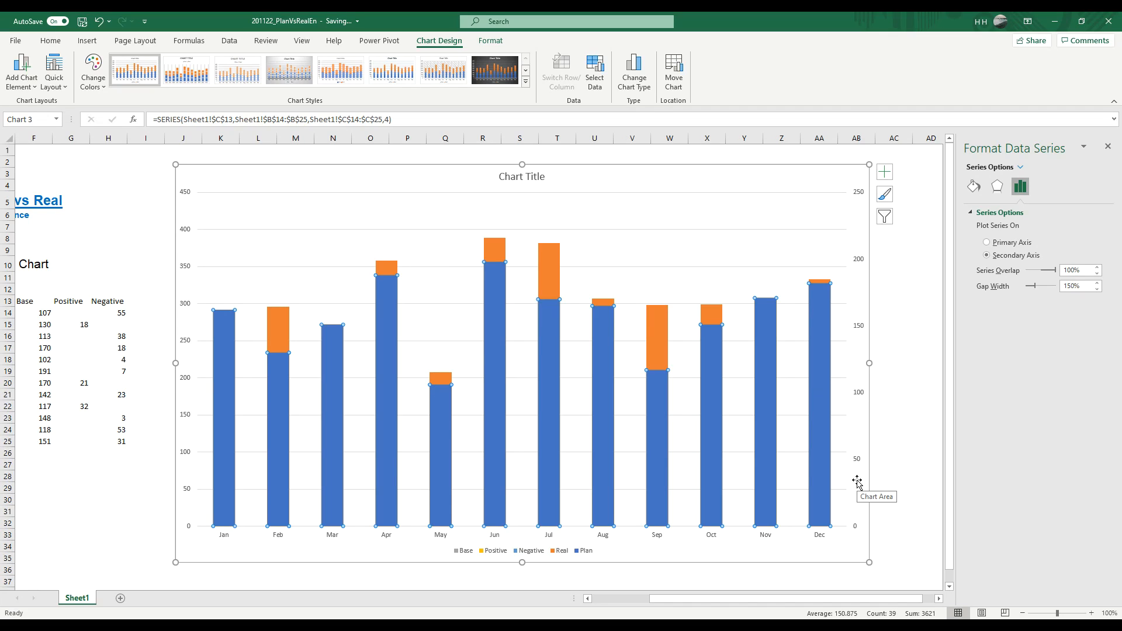
Step: Plot the Real series of the chart on the secondary axis as well
left_click(282, 336)
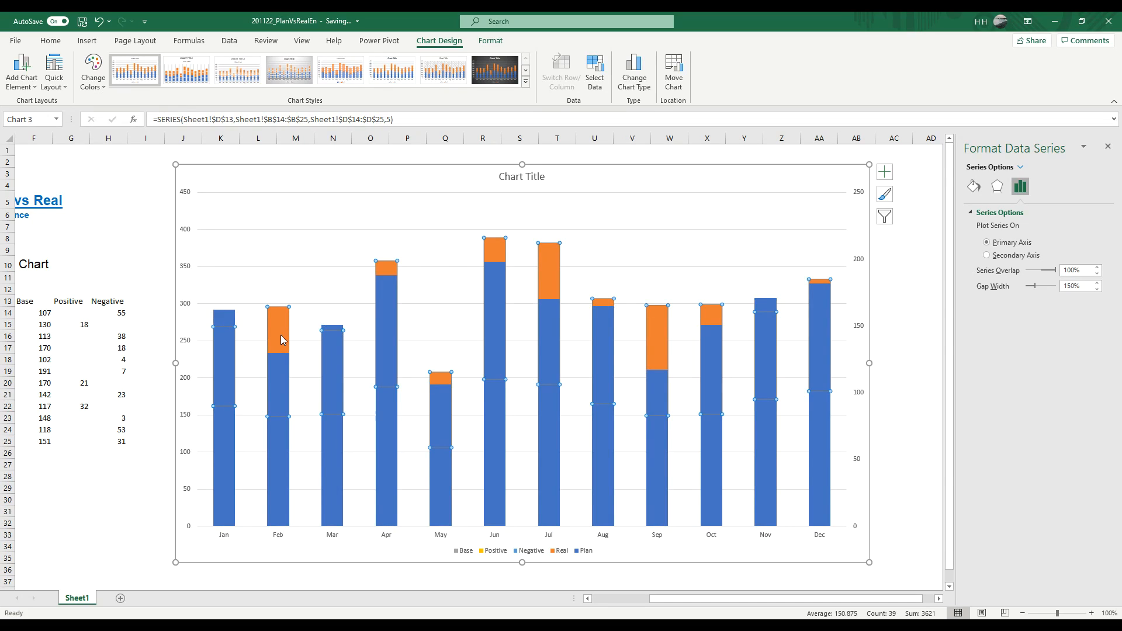
right_click(281, 339)
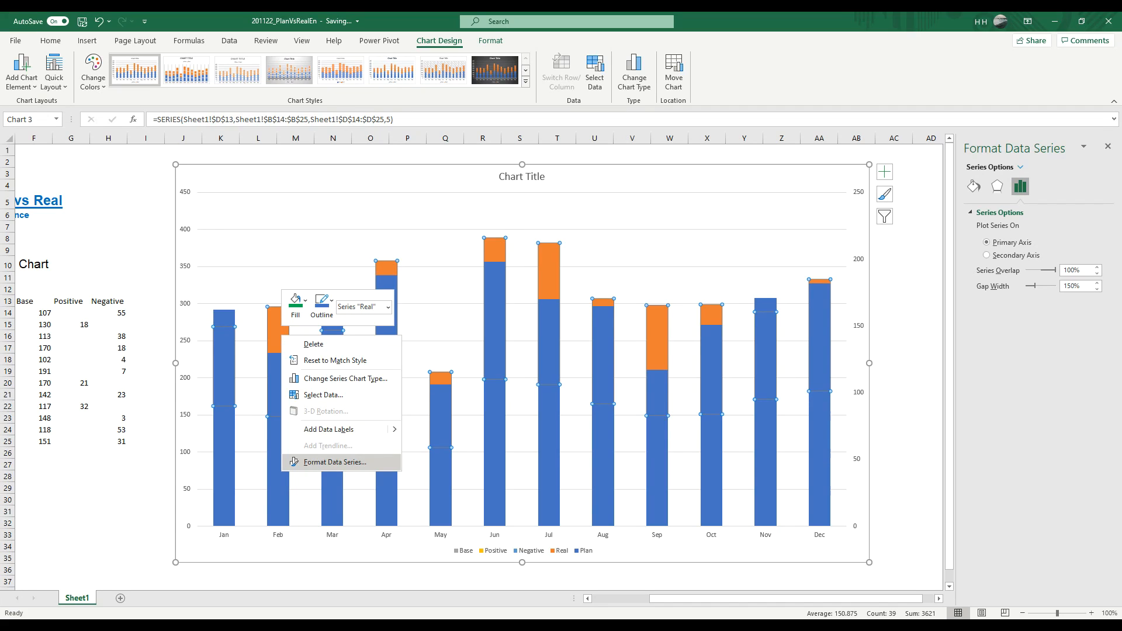
left_click(315, 462)
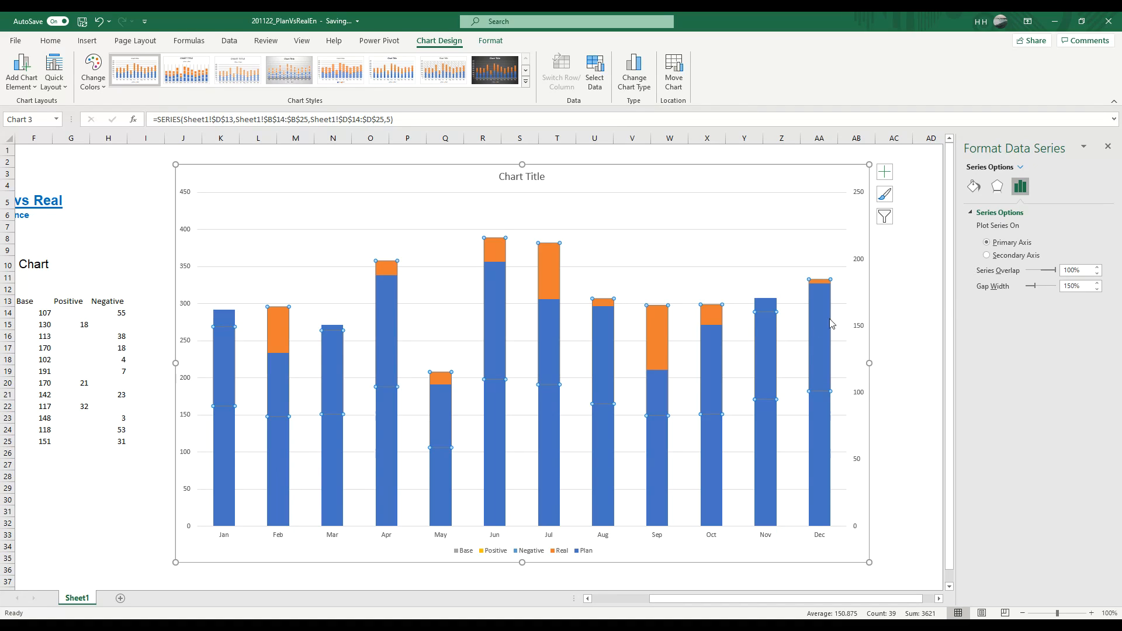
left_click(1001, 258)
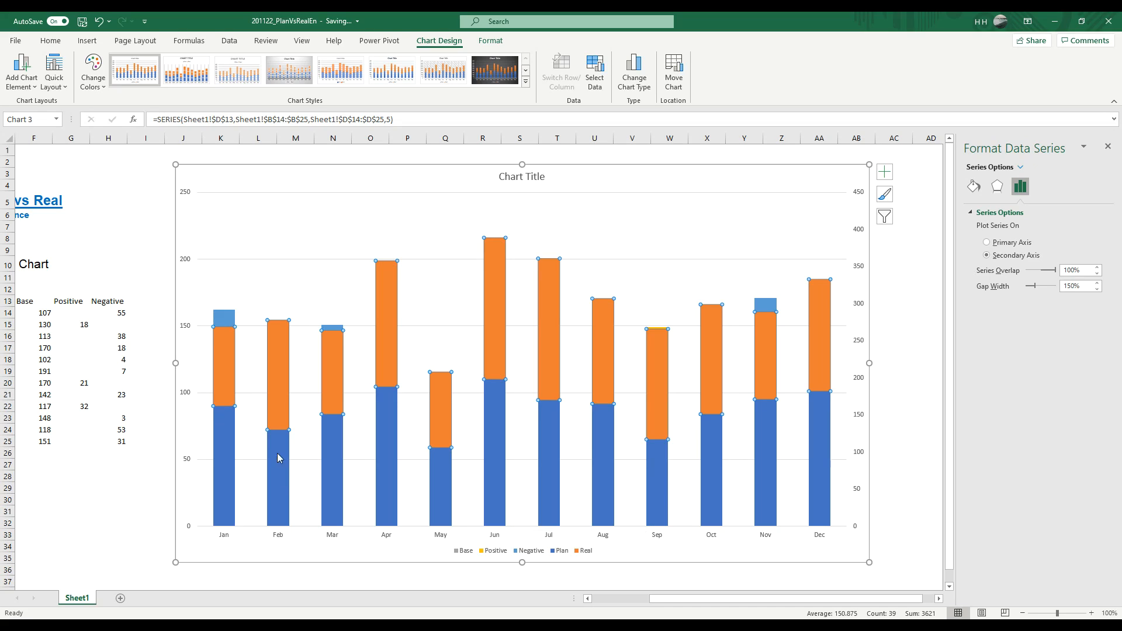
left_click(226, 322)
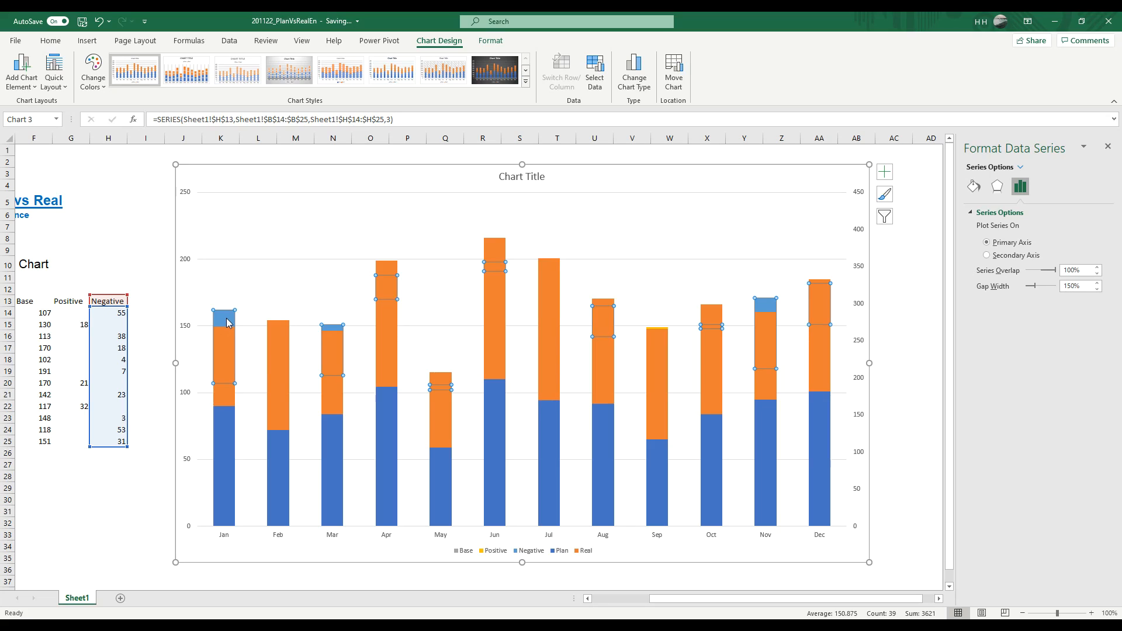
left_click(330, 327)
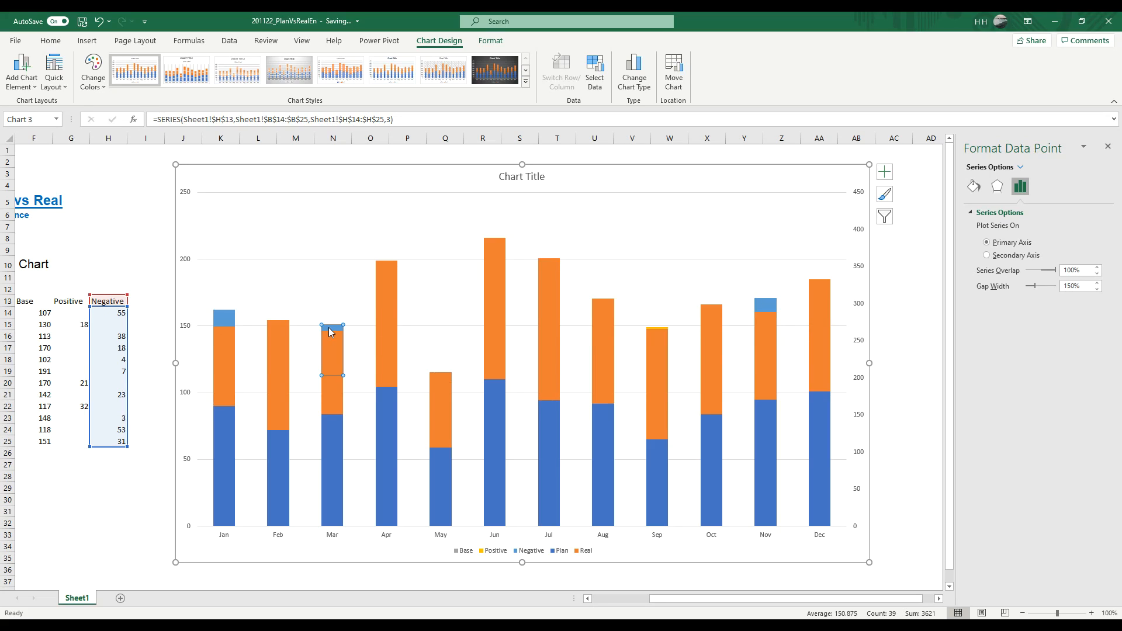
left_click(227, 322)
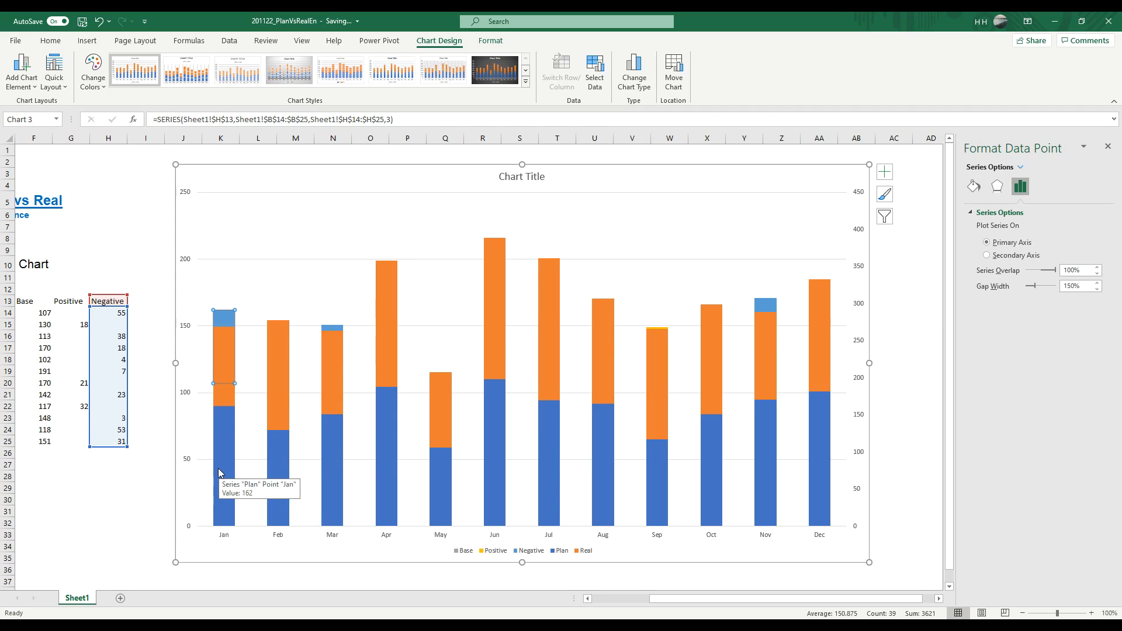
left_click(220, 435)
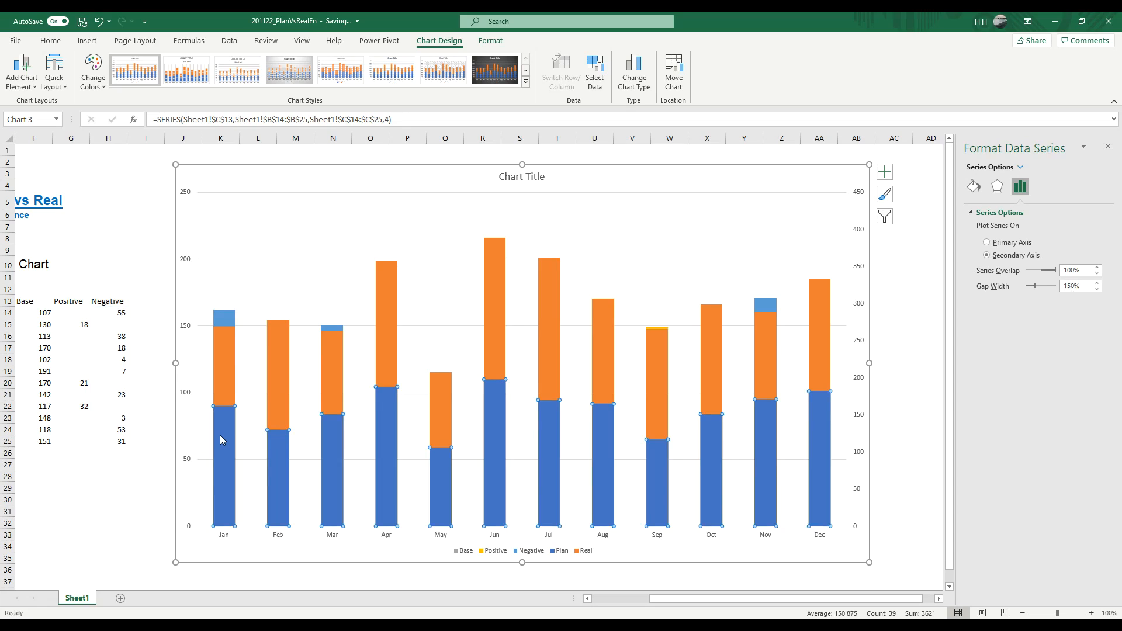
Step: Change the chart type of the Plan and Real series to Clustered Column in the custom combo chart
left_click(609, 186)
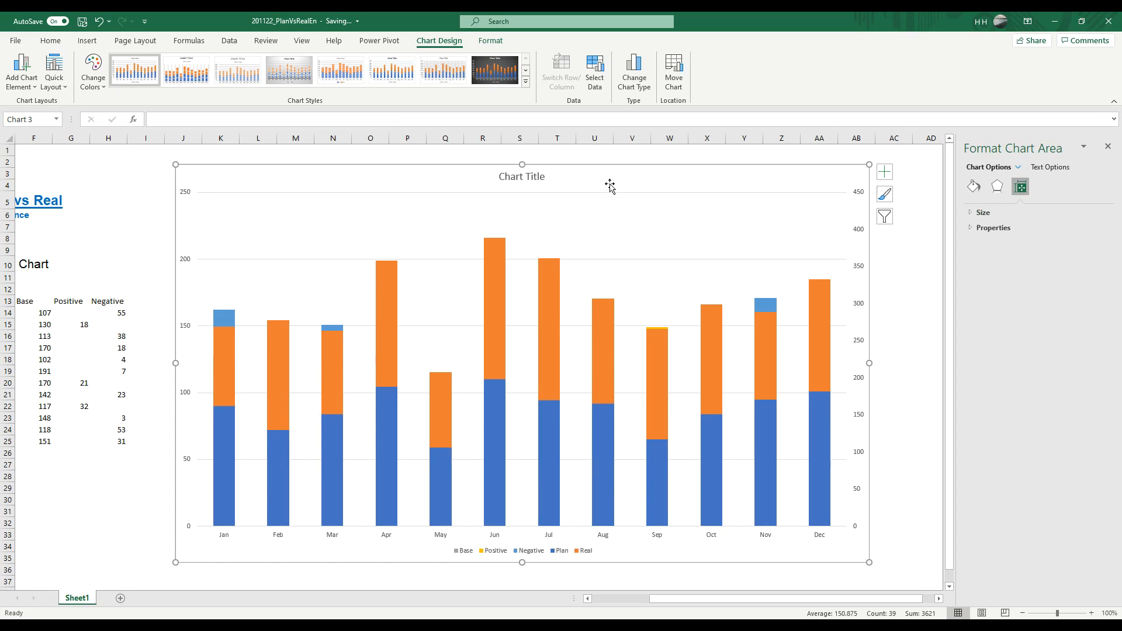
right_click(610, 186)
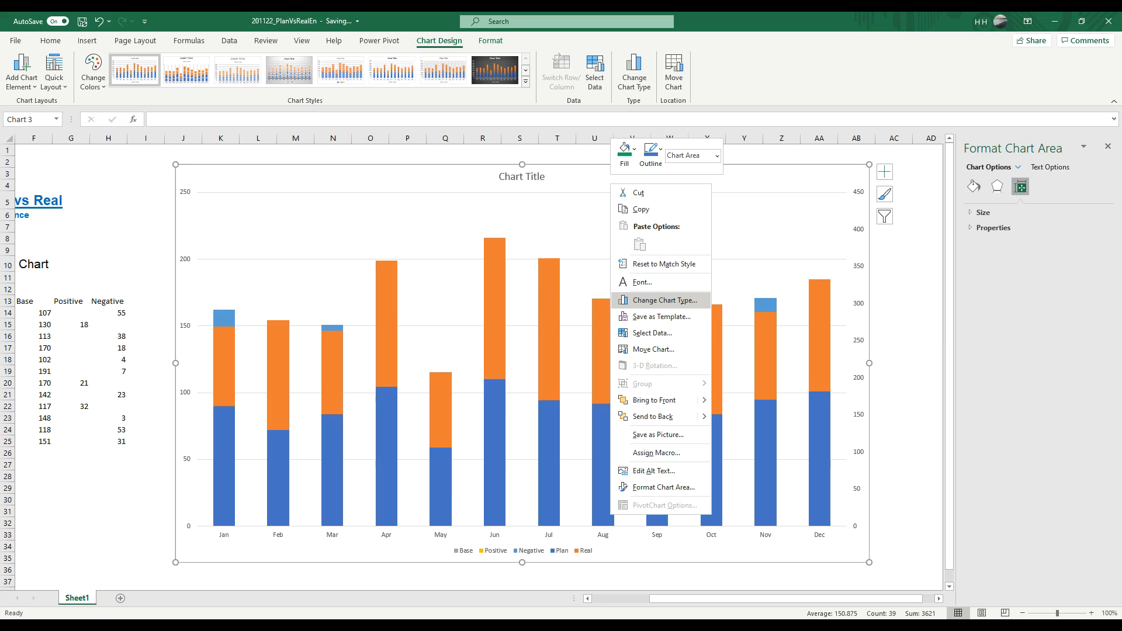
left_click(665, 300)
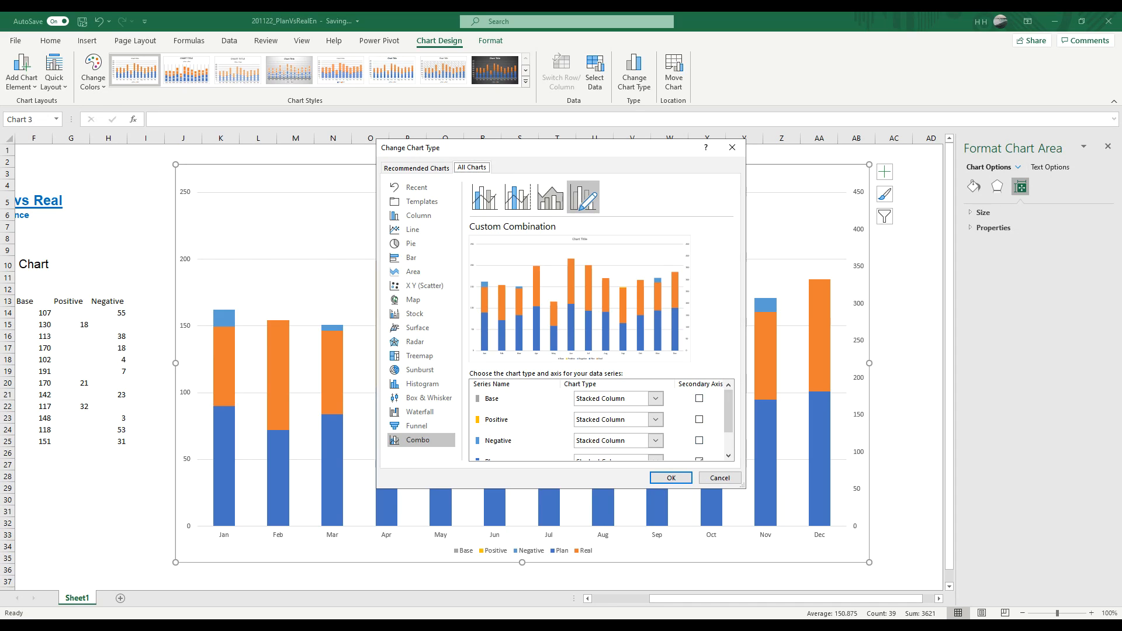
scroll(729, 415, "down", 2)
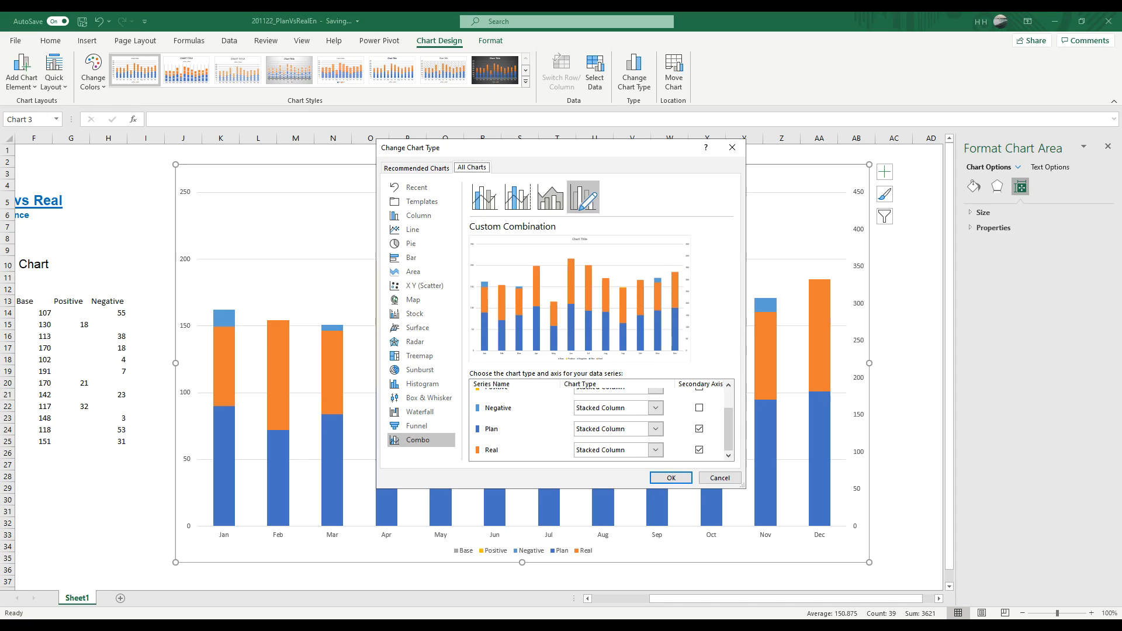
left_click(656, 429)
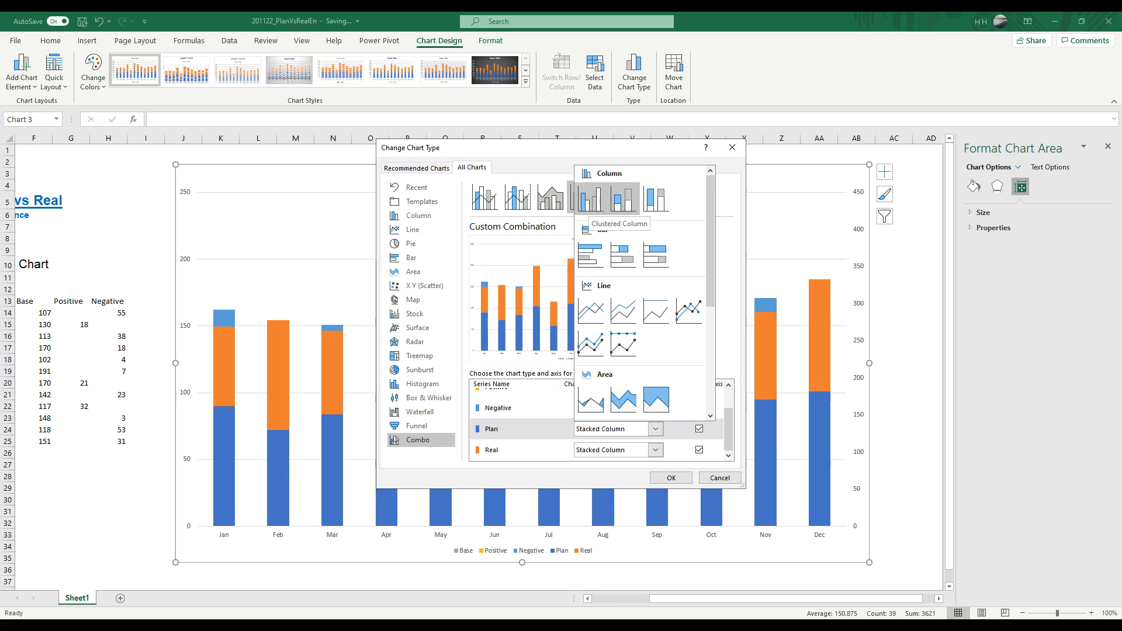
left_click(590, 202)
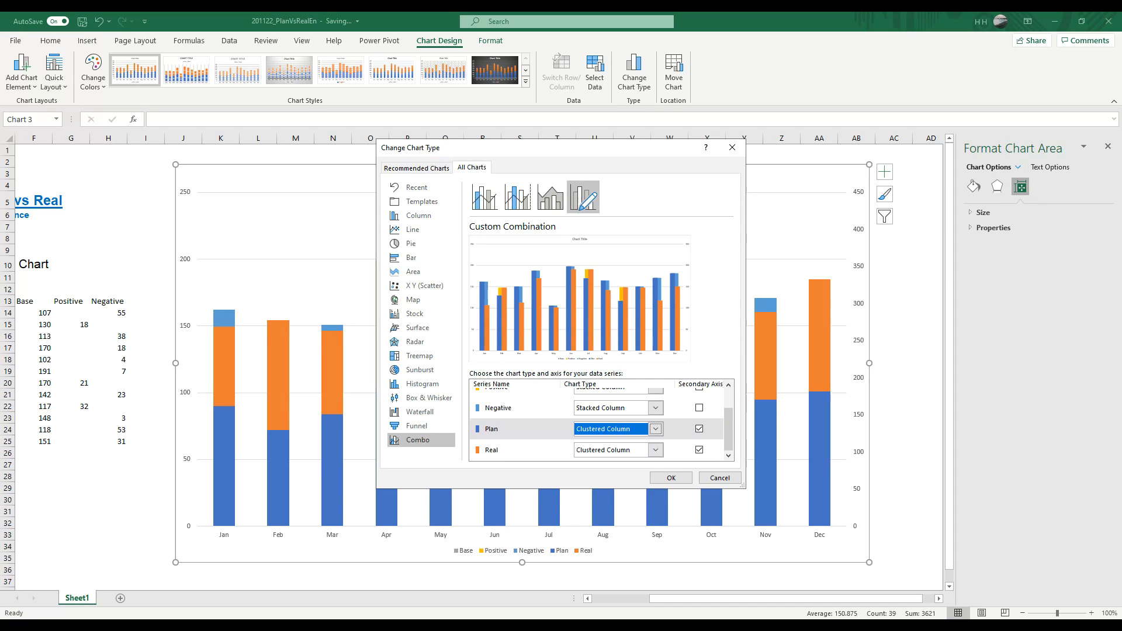
left_click(667, 477)
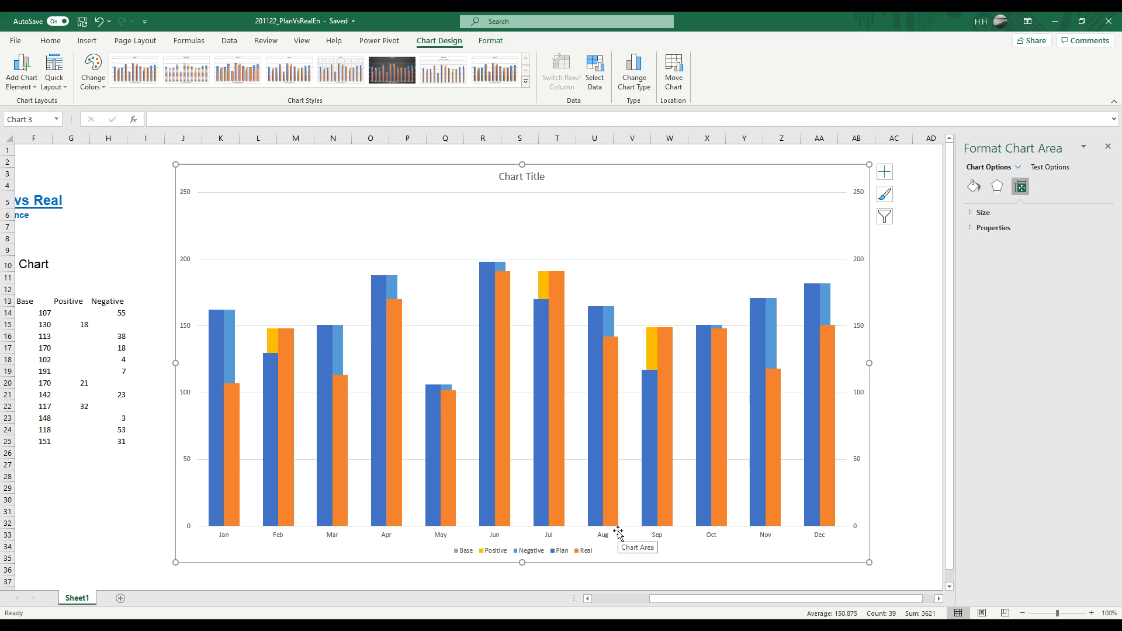
Step: Set the gap width of the Plan series to 60% and check the same option on the Real series
left_click(217, 368)
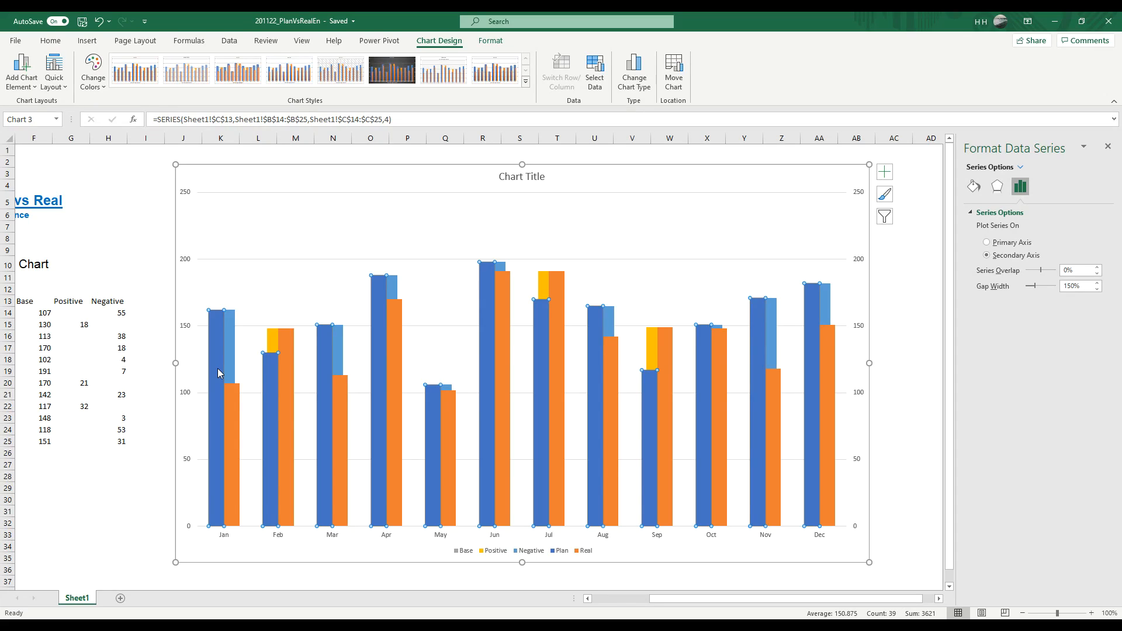
right_click(219, 373)
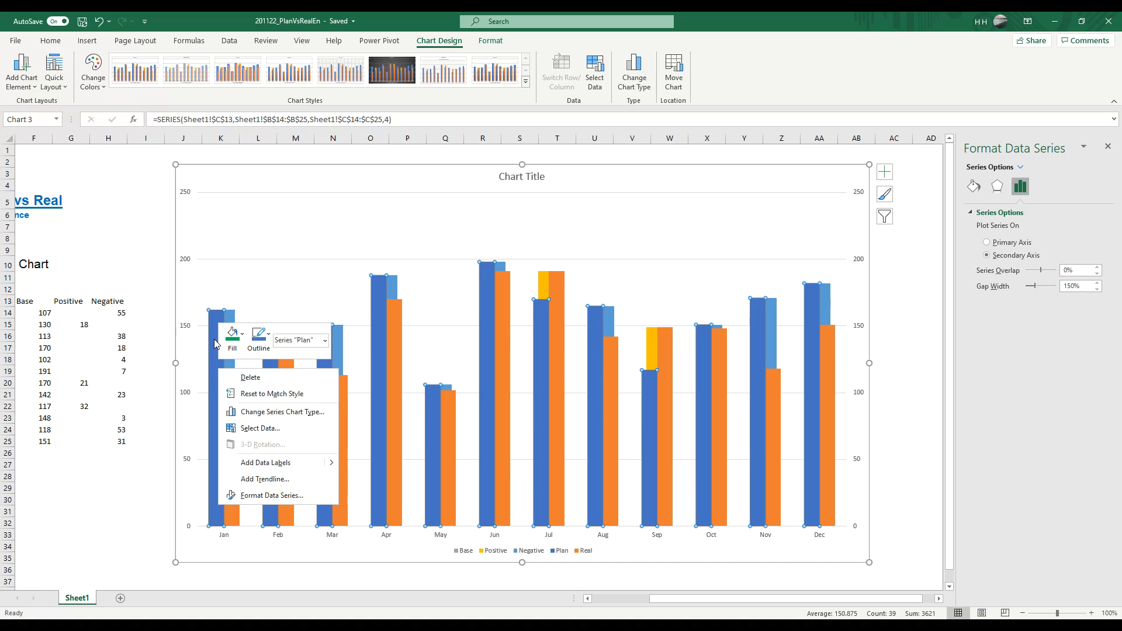
left_click(261, 498)
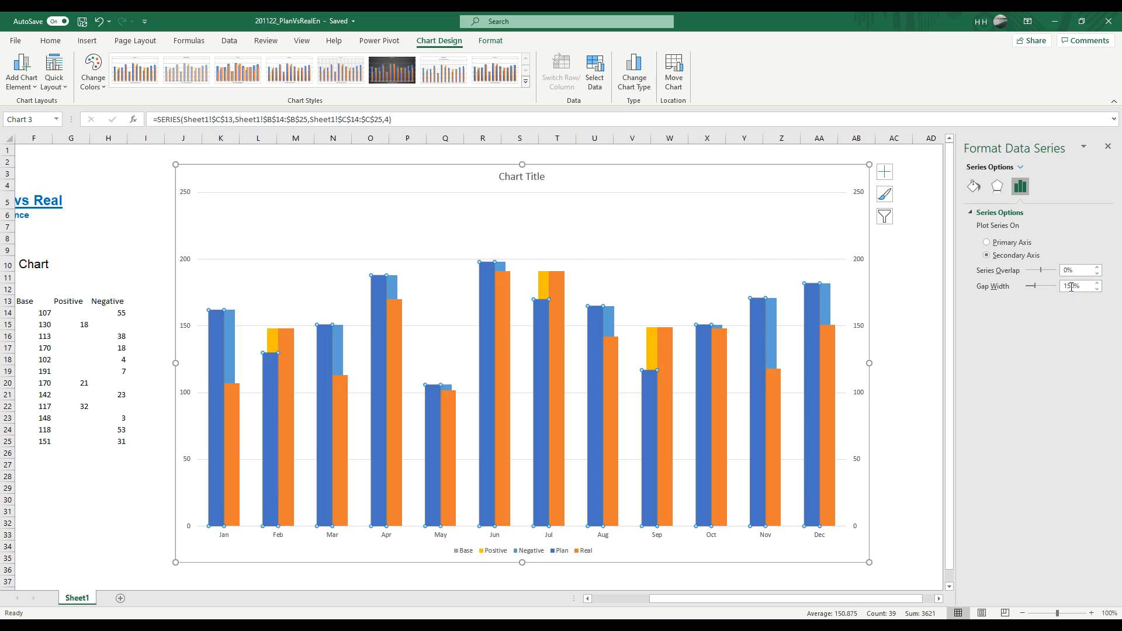
left_click_drag(1074, 285, 1051, 287)
type("60")
mouse_move(219, 339)
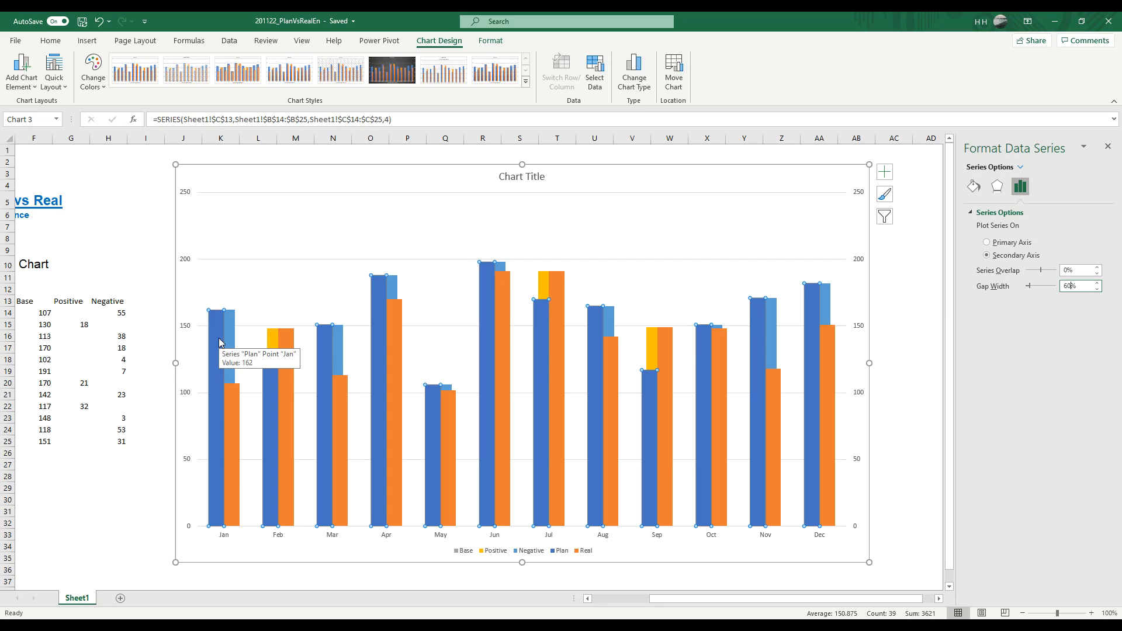
key("Return")
left_click(239, 395)
right_click(240, 397)
left_click(297, 523)
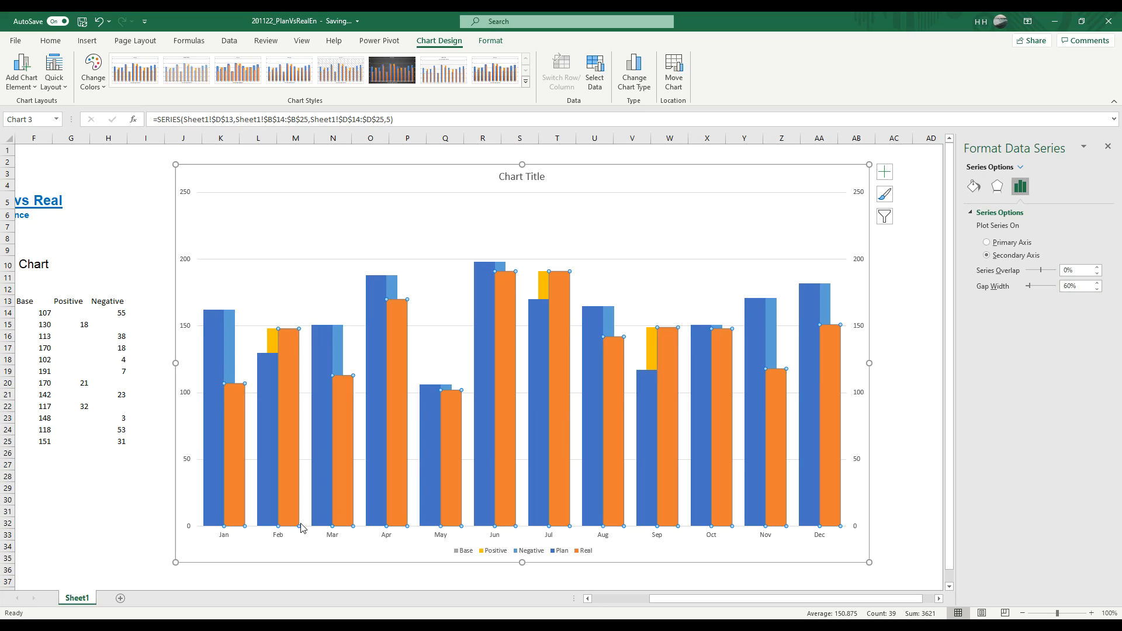
Step: Set the gap width of the Negative series on the primary axis to 60% and deselect the chart
left_click(230, 352)
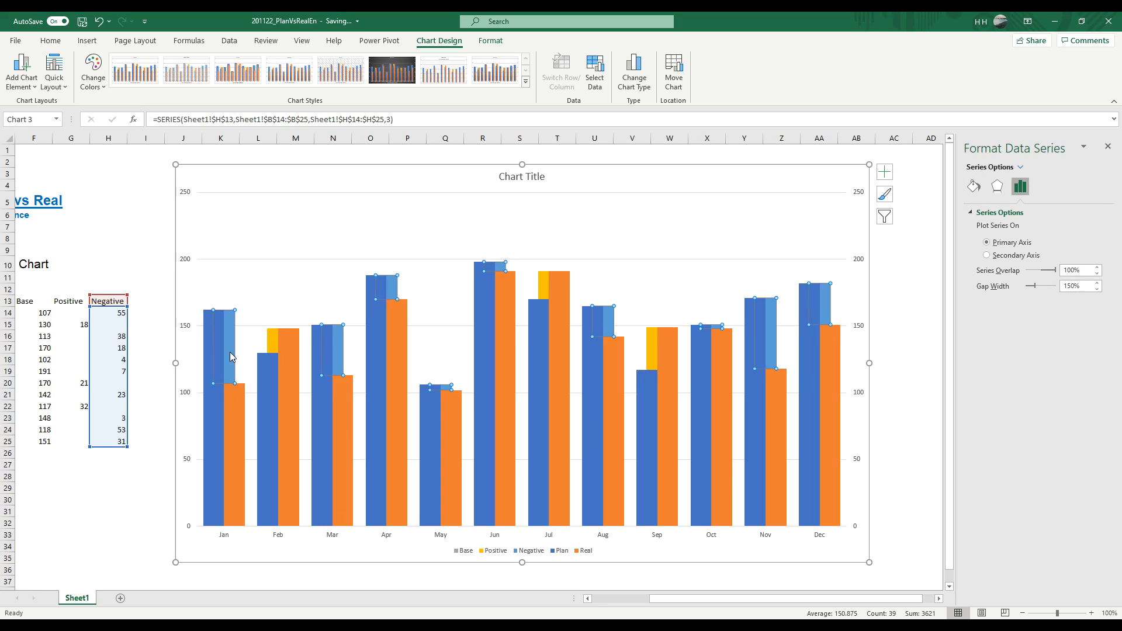
right_click(229, 352)
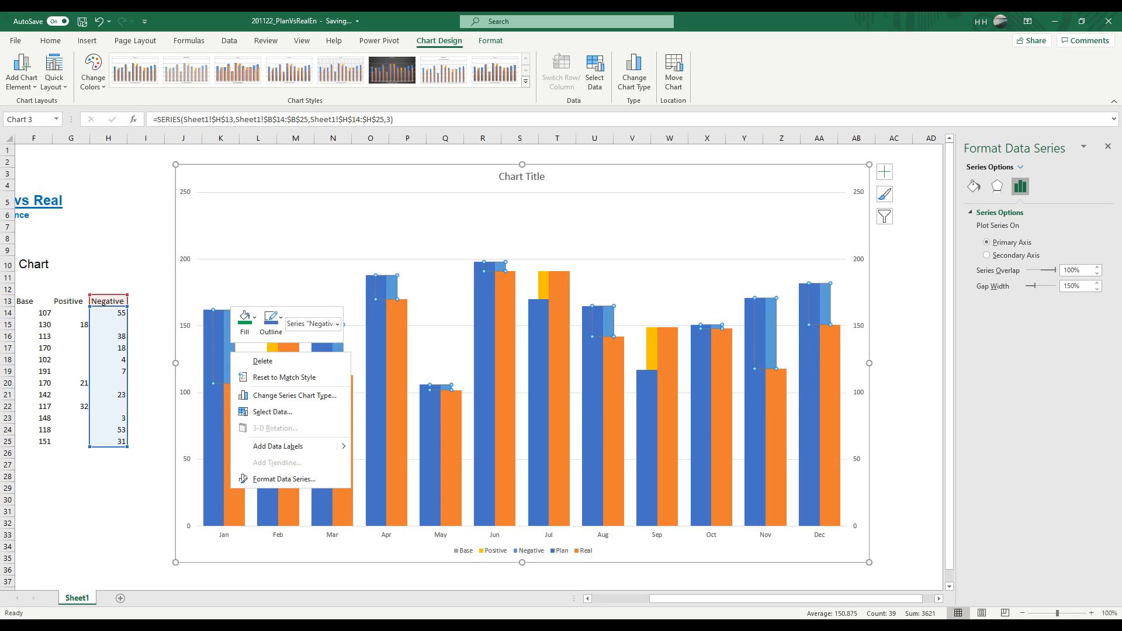
left_click(276, 480)
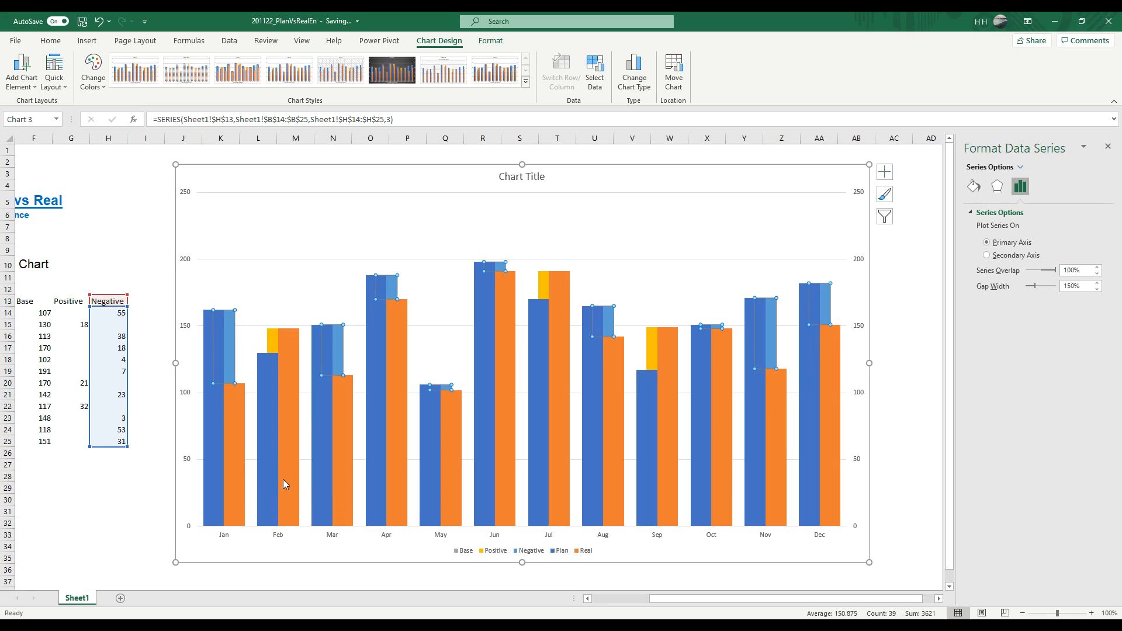
double_click(1075, 290)
type("60")
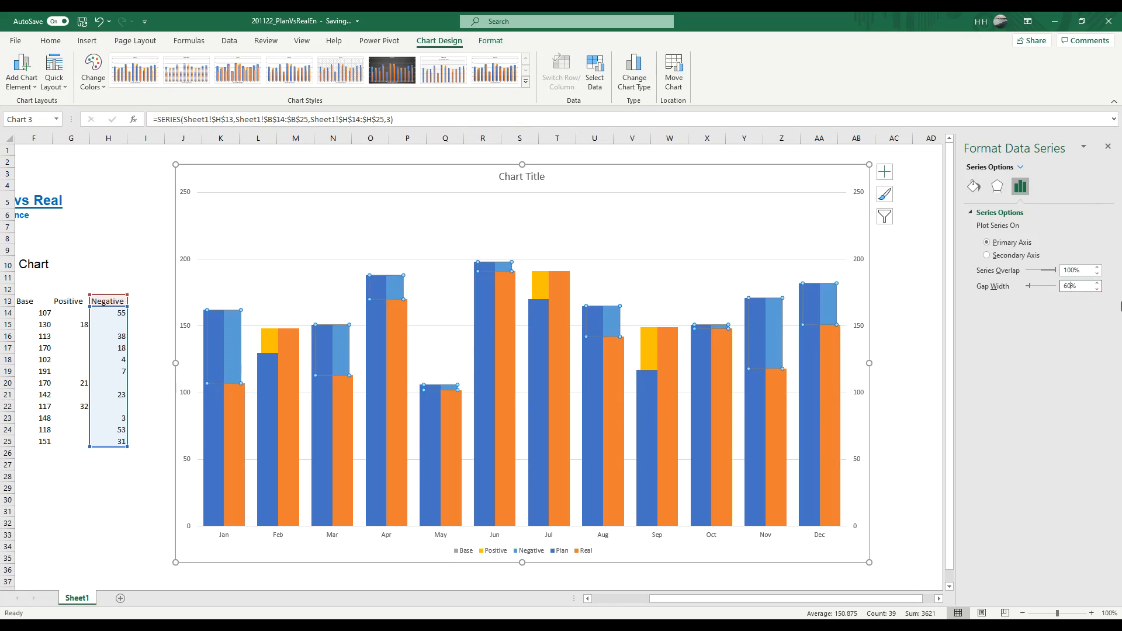
key("Escape")
key("Escape")
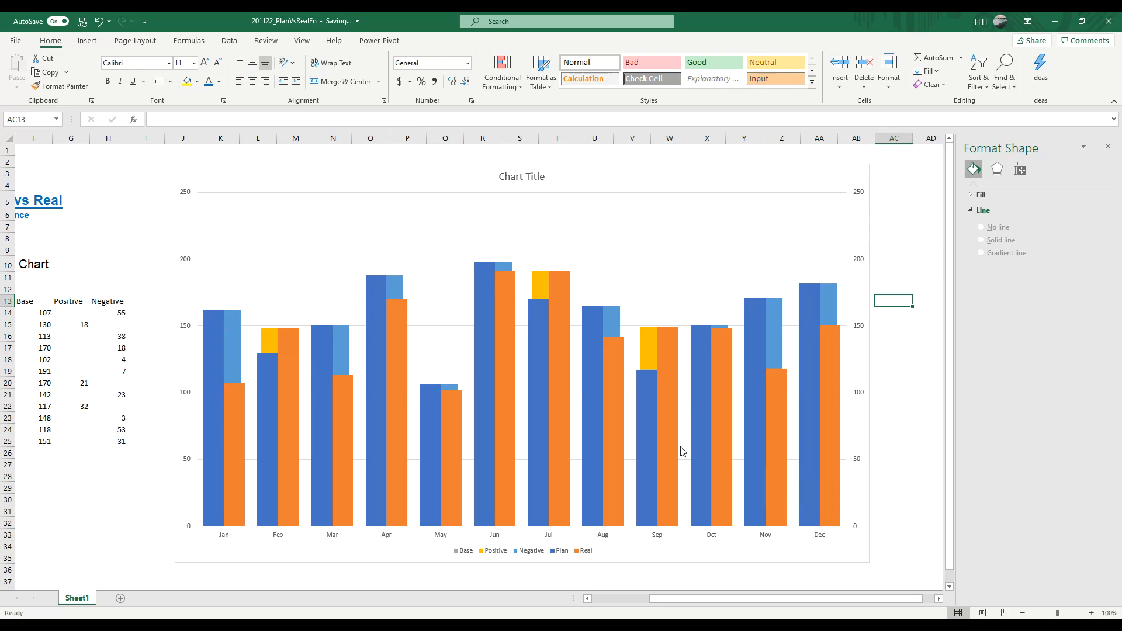
Step: Fill the Plan columns with the theme colour Blue, Accent 1, Darker 50%
left_click(217, 407)
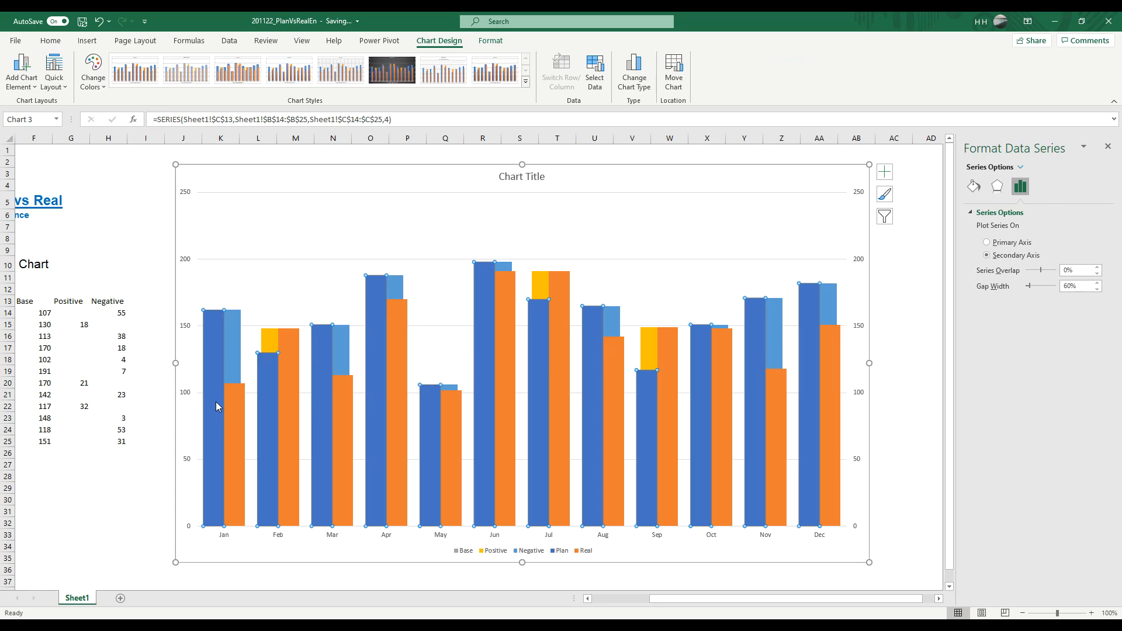
left_click(51, 44)
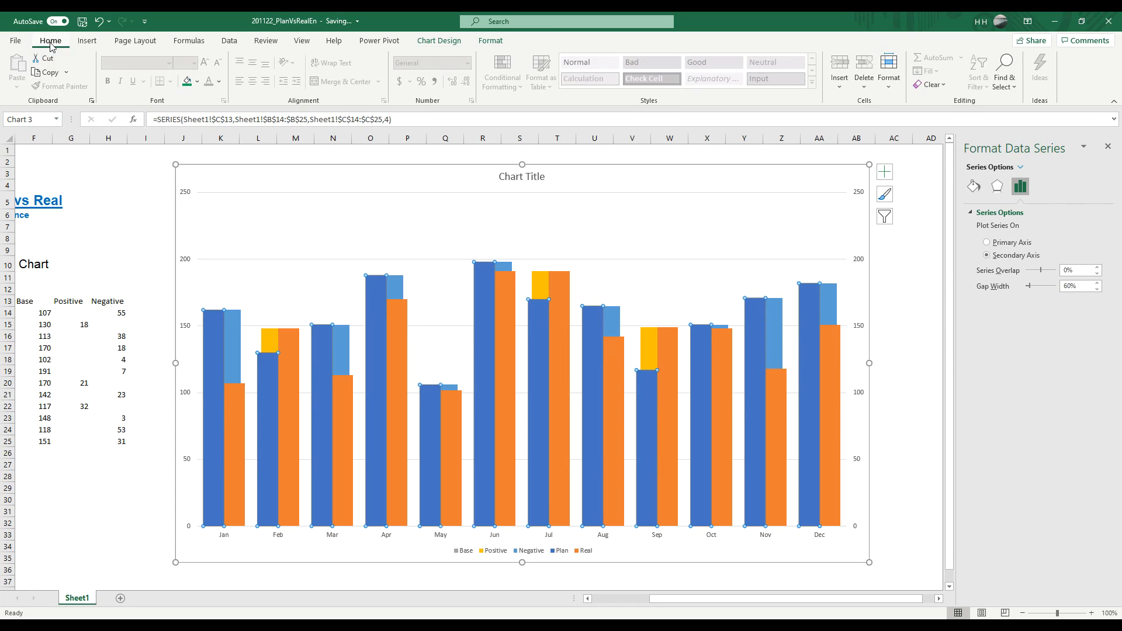
left_click(199, 82)
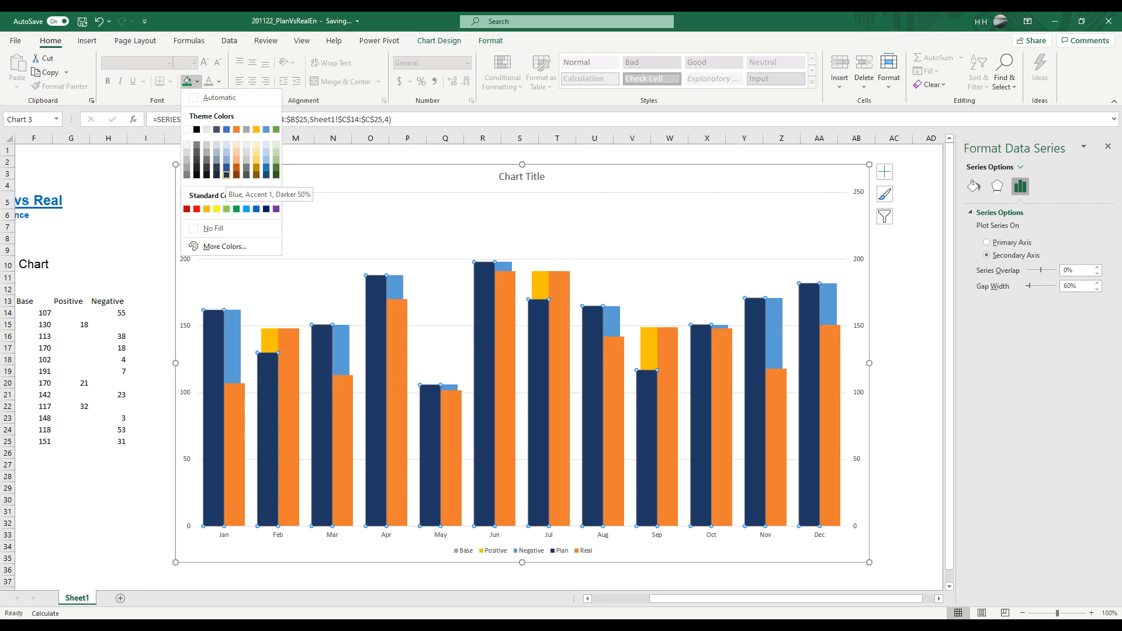
left_click(227, 174)
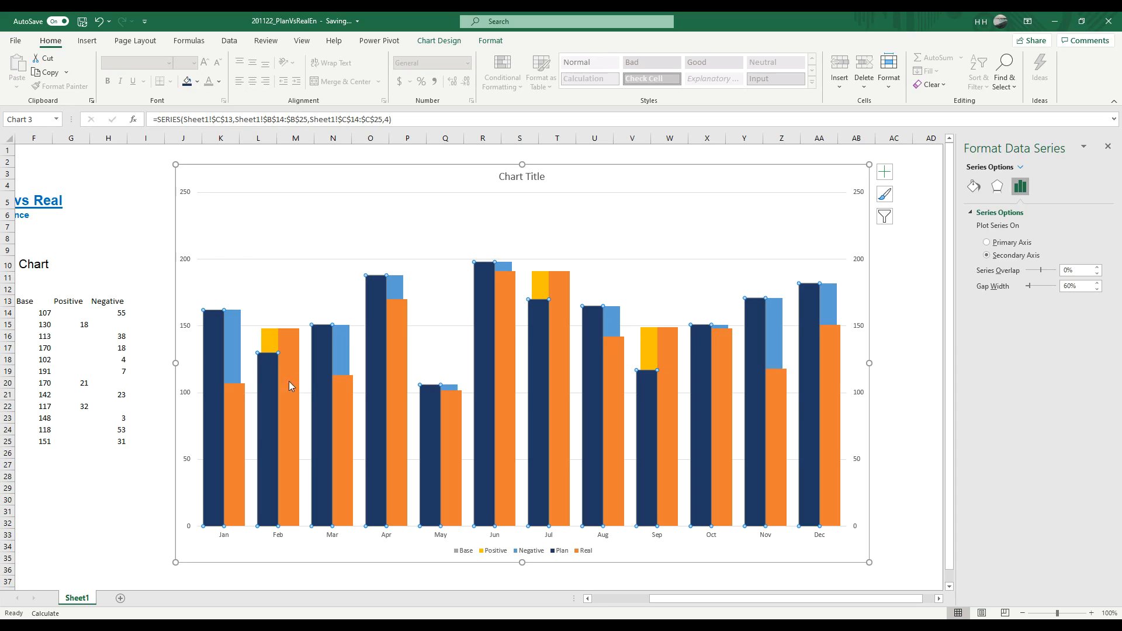
Step: Fill the Real columns with the theme colour Blue, Accent 1, Lighter 40% and deselect the chart
left_click(233, 424)
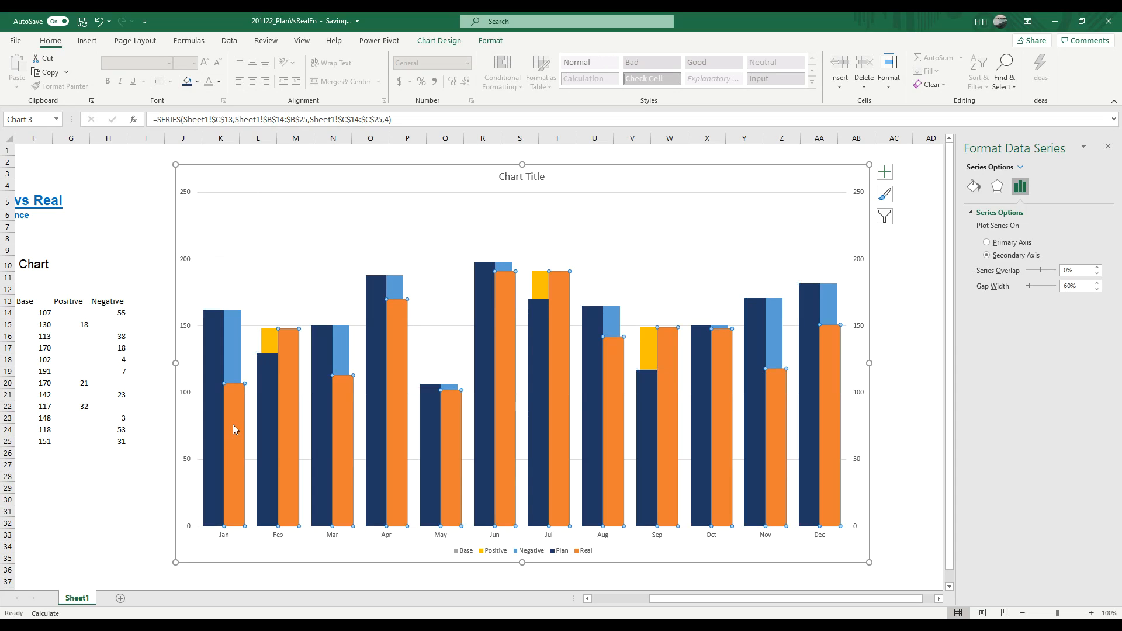
left_click(197, 82)
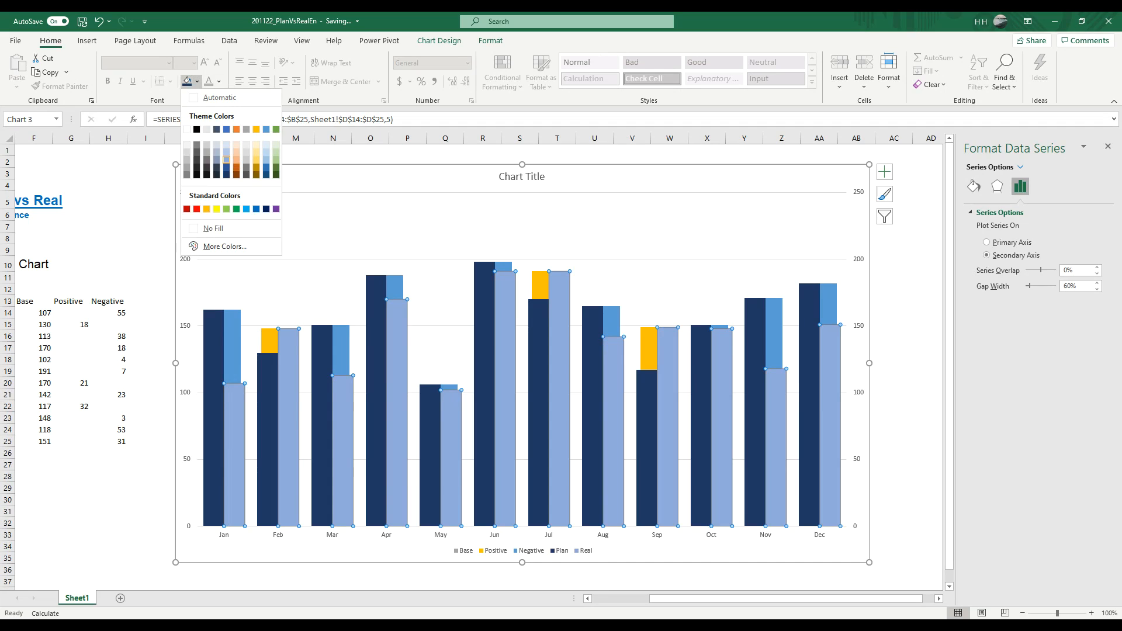
left_click(227, 160)
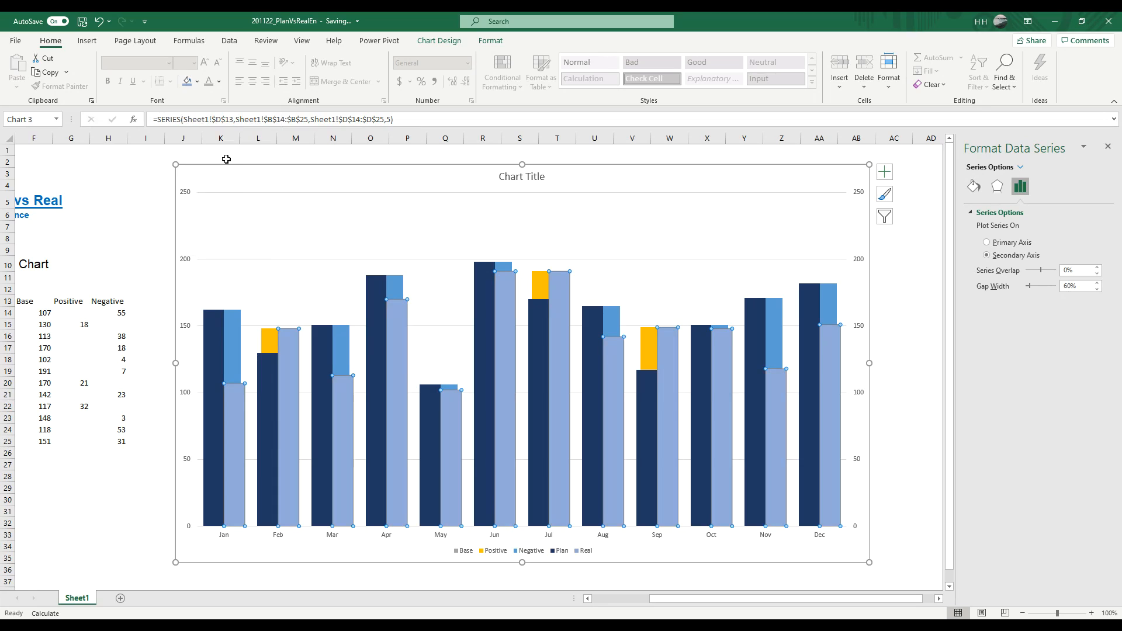
left_click(141, 259)
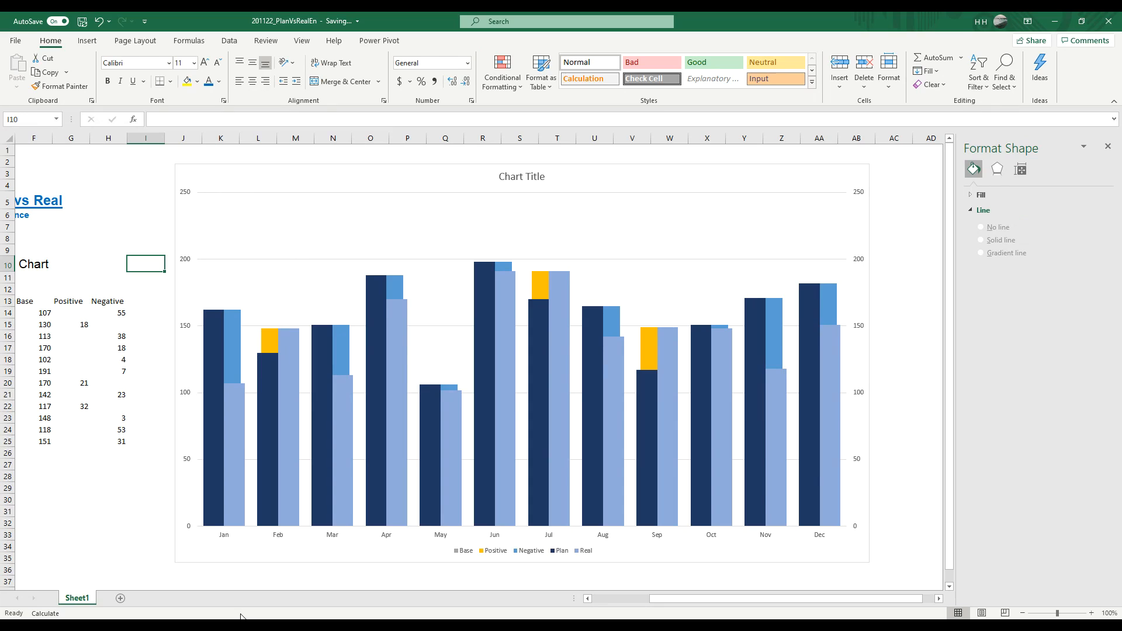
Step: Fill the Negative series of the chart with standard red and deselect the chart
mouse_move(238, 399)
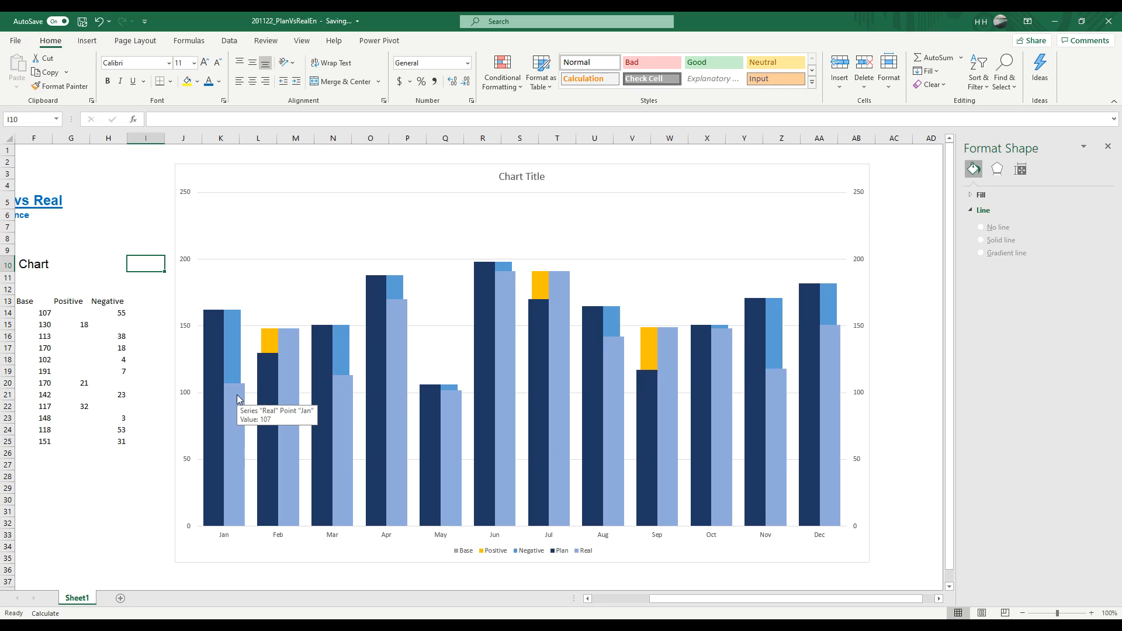
left_click(233, 359)
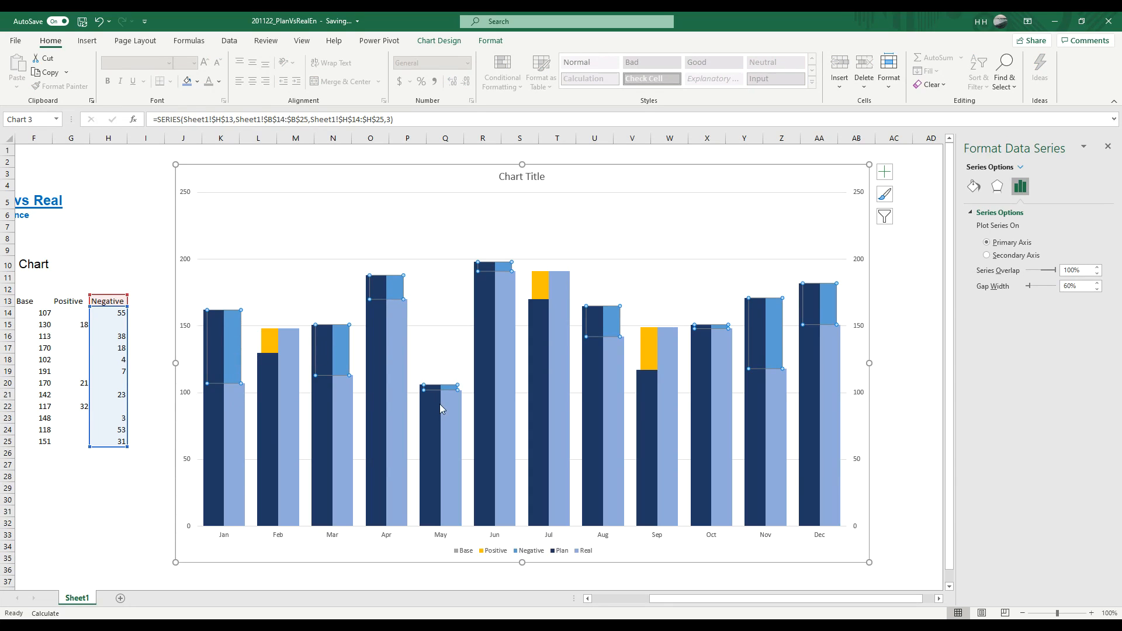
left_click(197, 82)
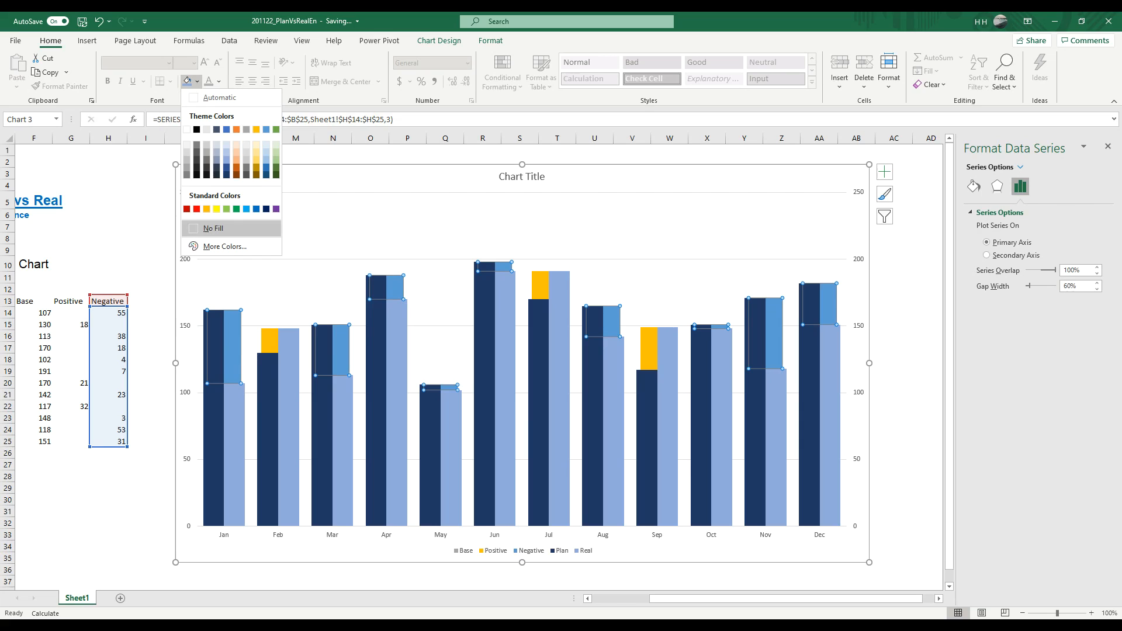
left_click(197, 209)
left_click(118, 227)
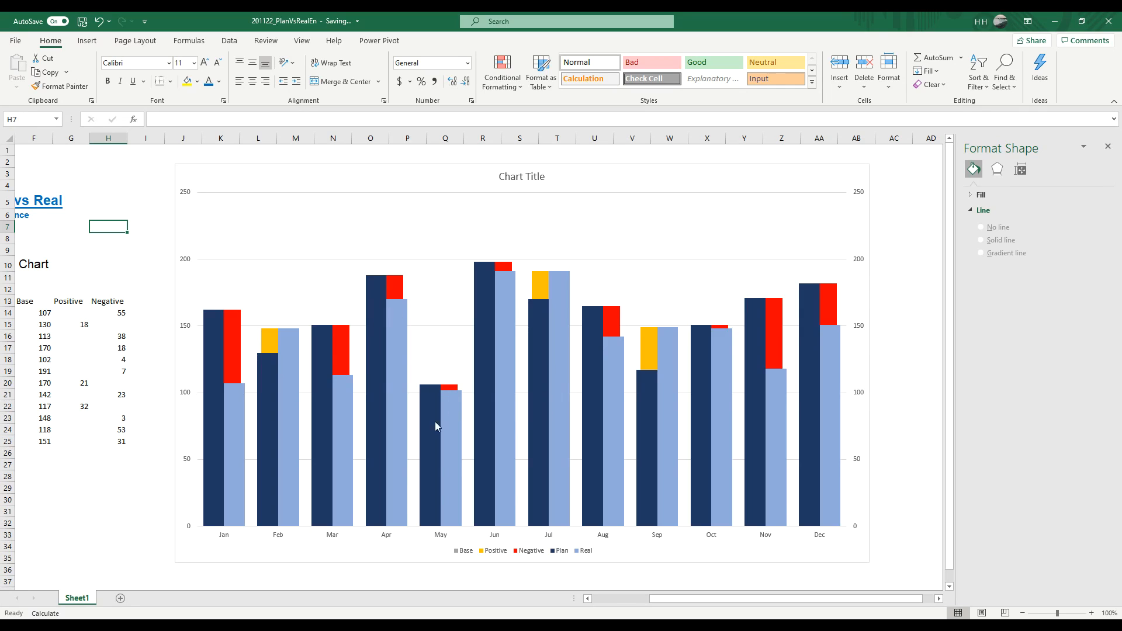
Step: Fill the Positive series of the chart with standard green and deselect the chart
mouse_move(430, 413)
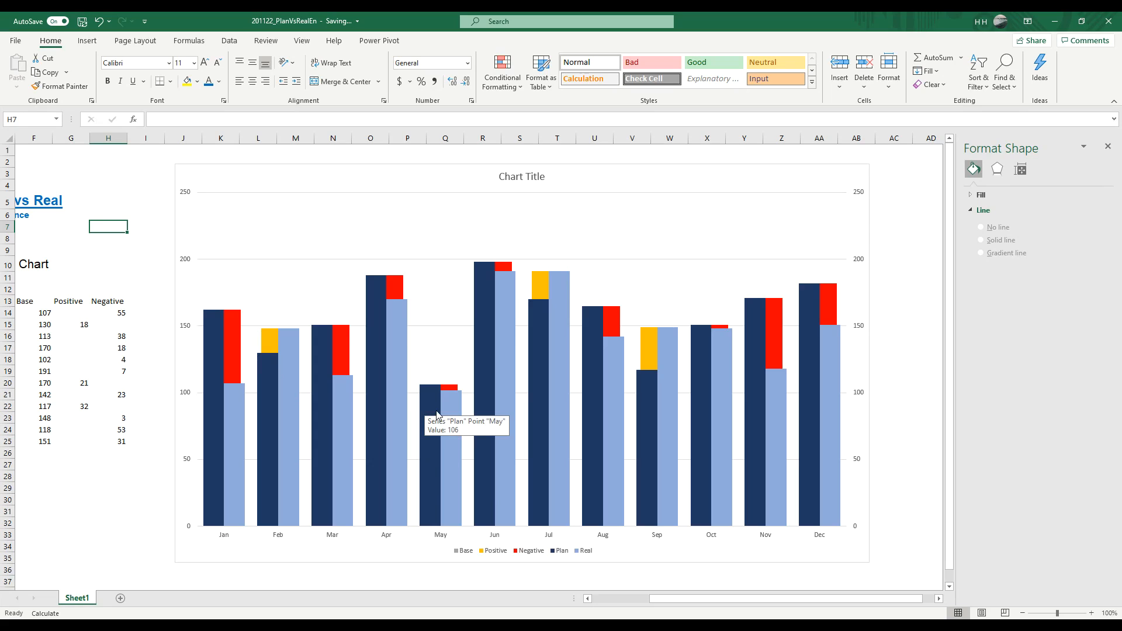
mouse_move(445, 483)
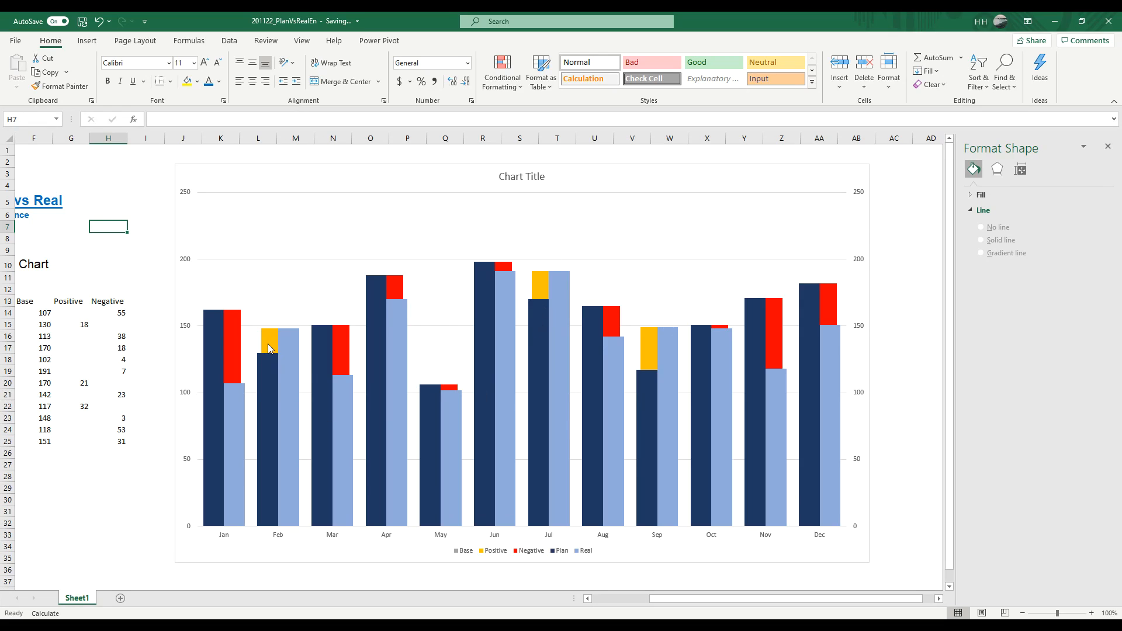
mouse_move(270, 349)
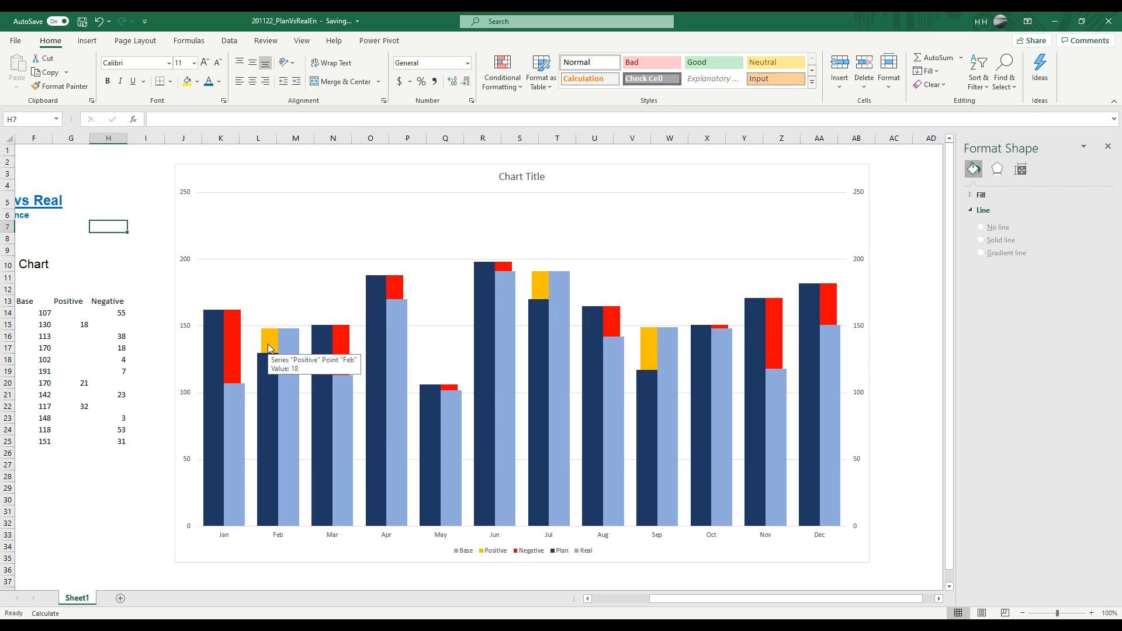
left_click(270, 349)
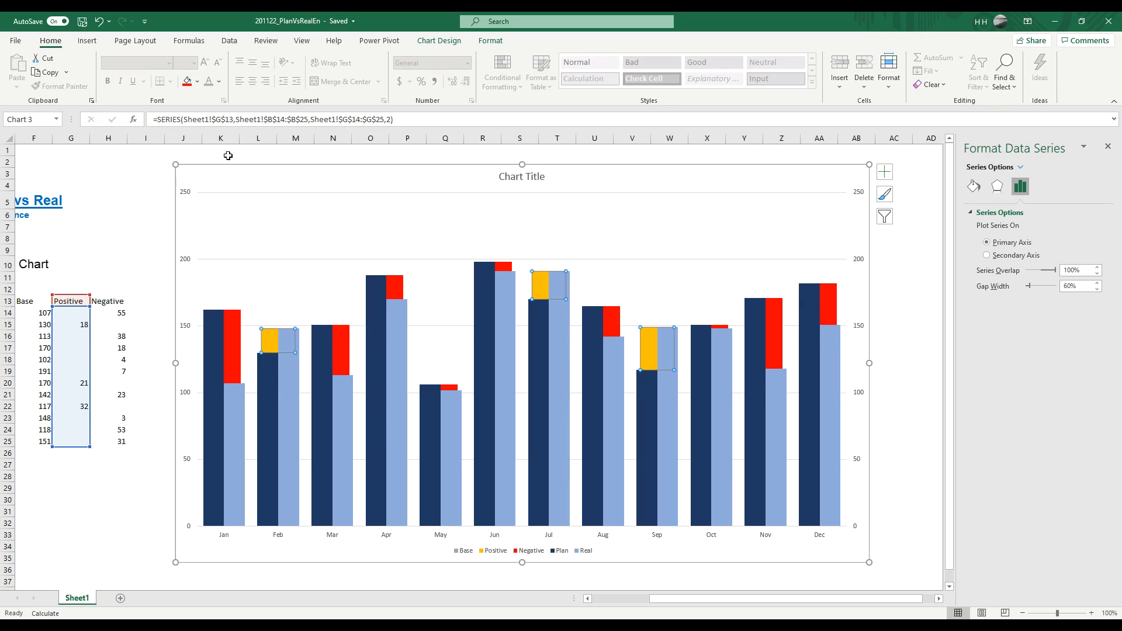
left_click(198, 81)
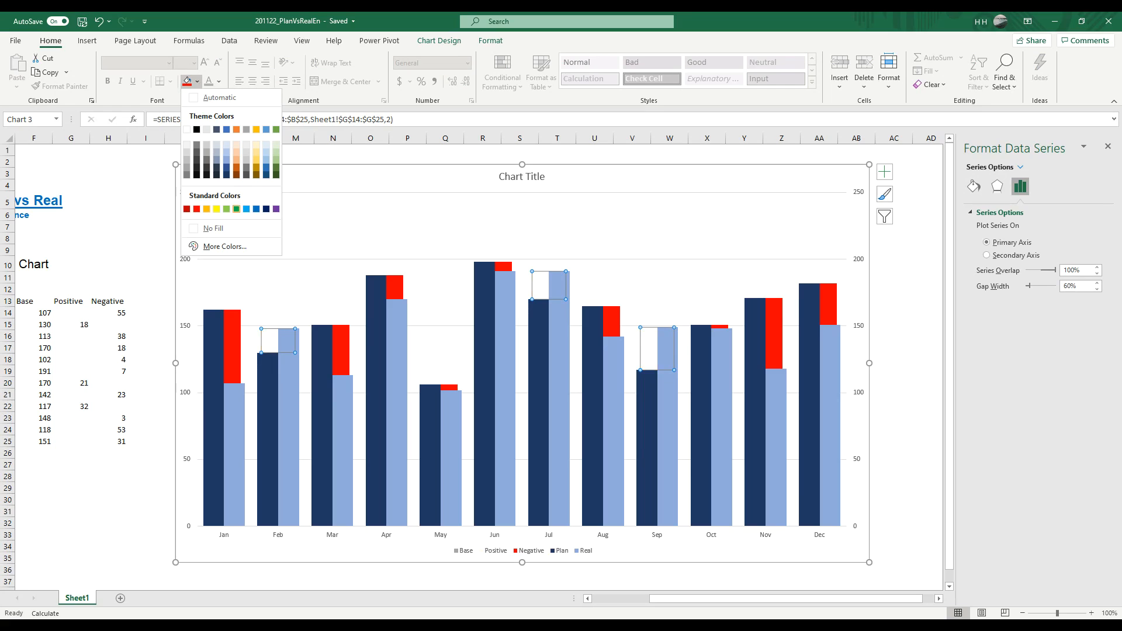
left_click(236, 208)
left_click(145, 226)
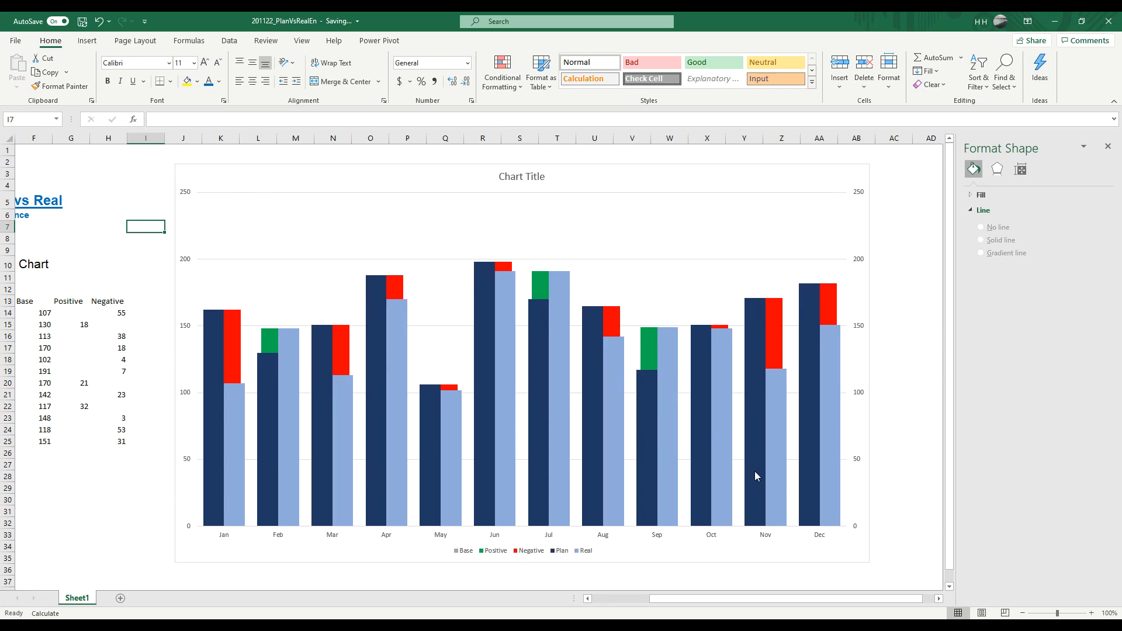
Step: Add data labels to the dark blue Plan columns of the chart
mouse_move(279, 405)
mouse_move(274, 377)
mouse_move(780, 471)
left_click(216, 331)
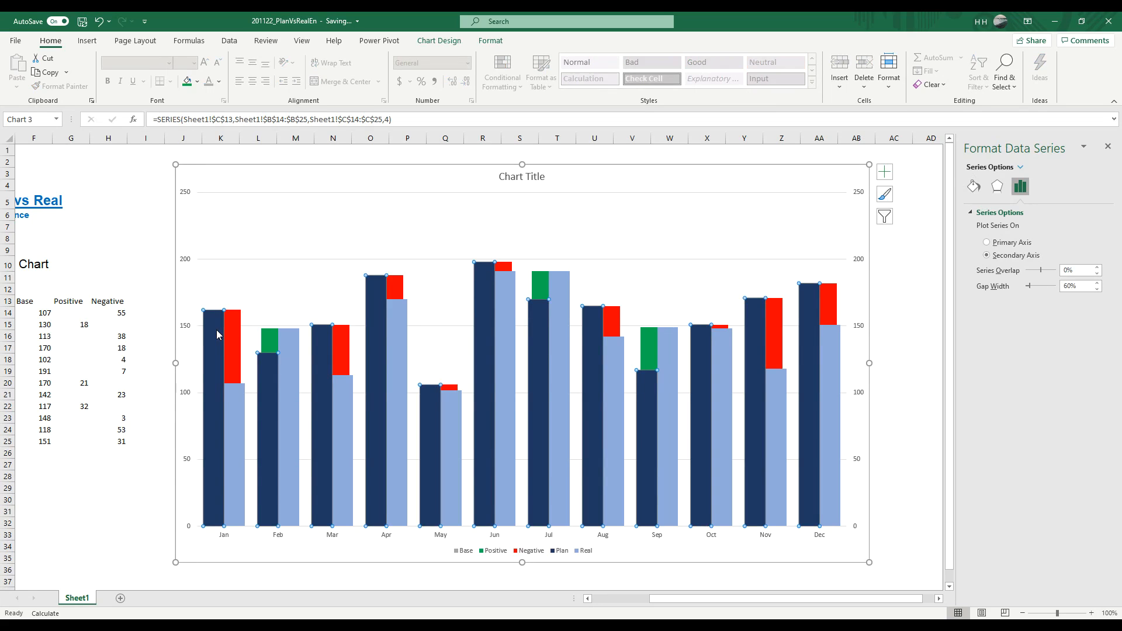
right_click(216, 334)
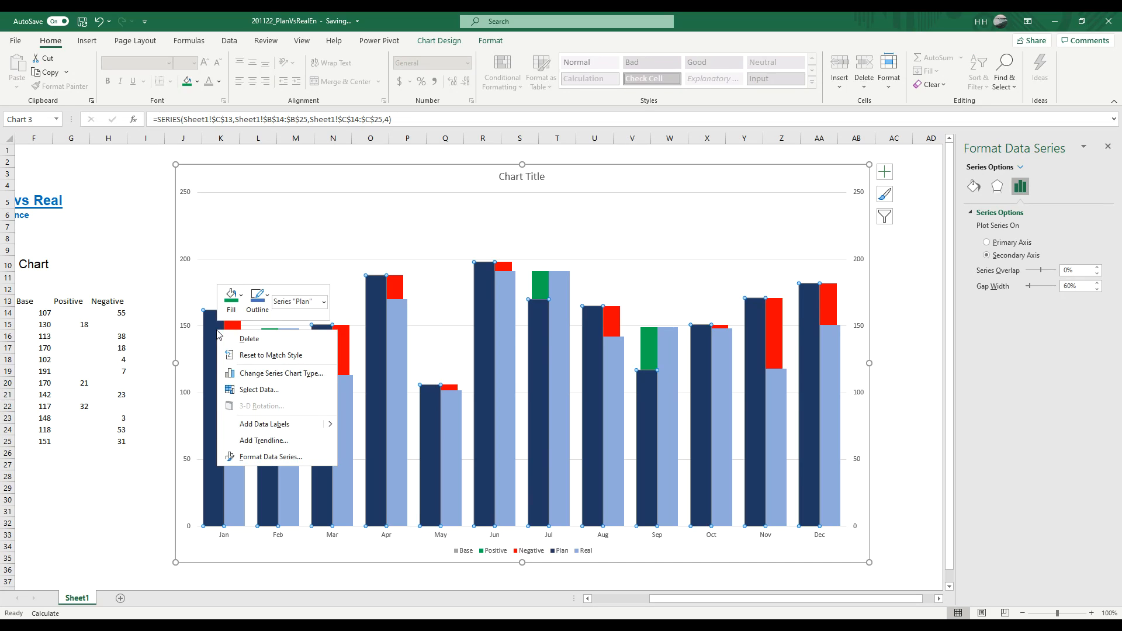
left_click(275, 422)
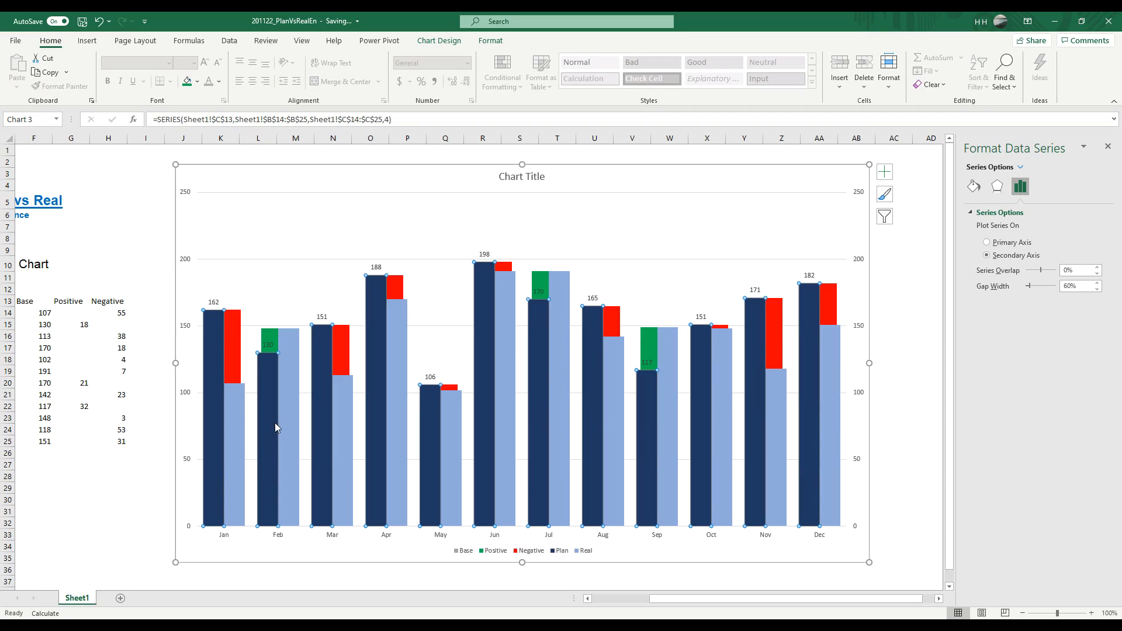
Step: Position the Plan data labels at Inside End and colour their text white
left_click(210, 303)
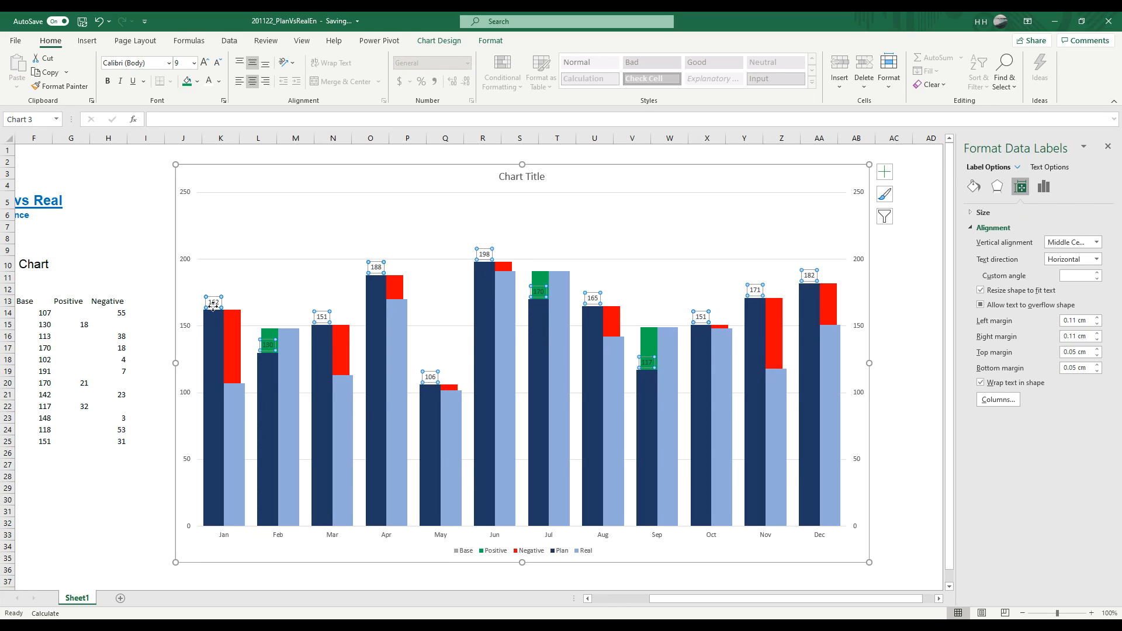
right_click(213, 305)
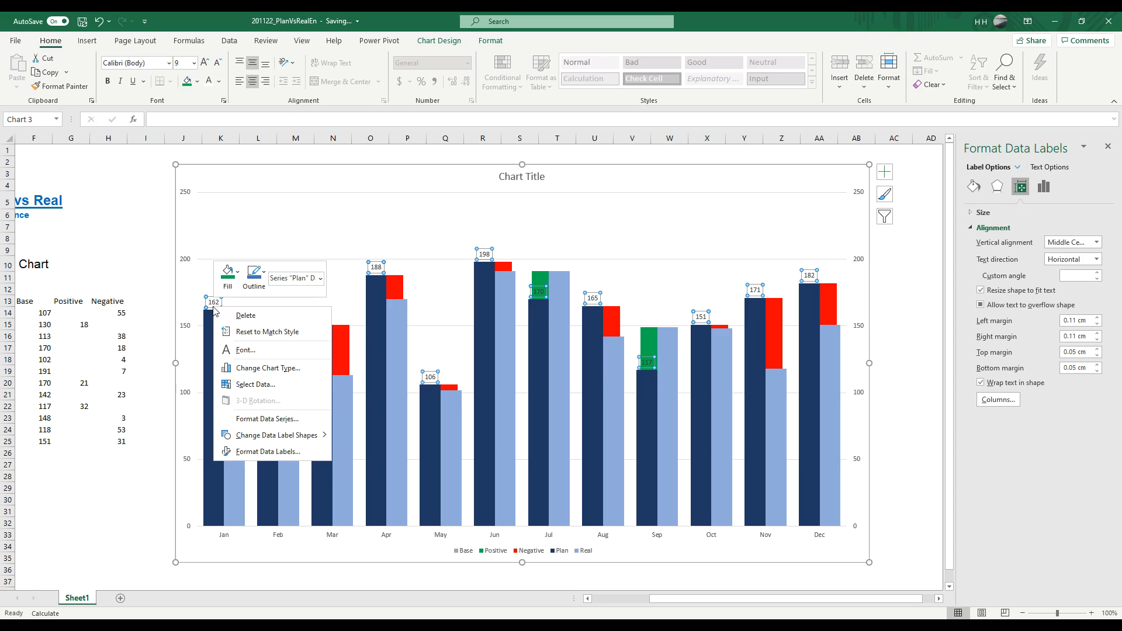
left_click(270, 452)
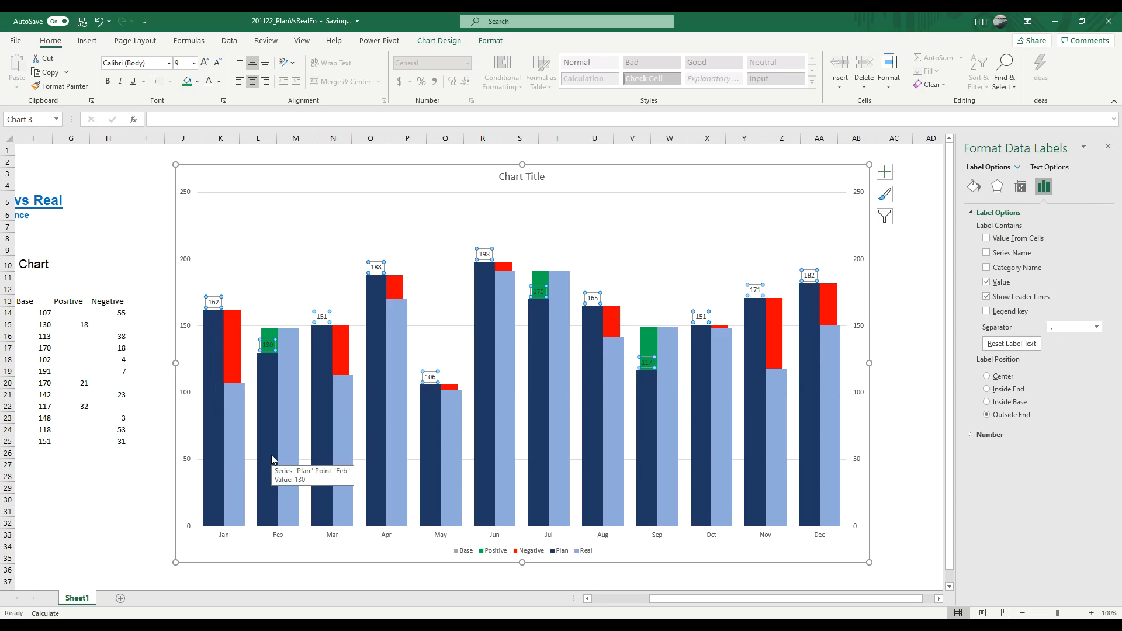
left_click(1004, 391)
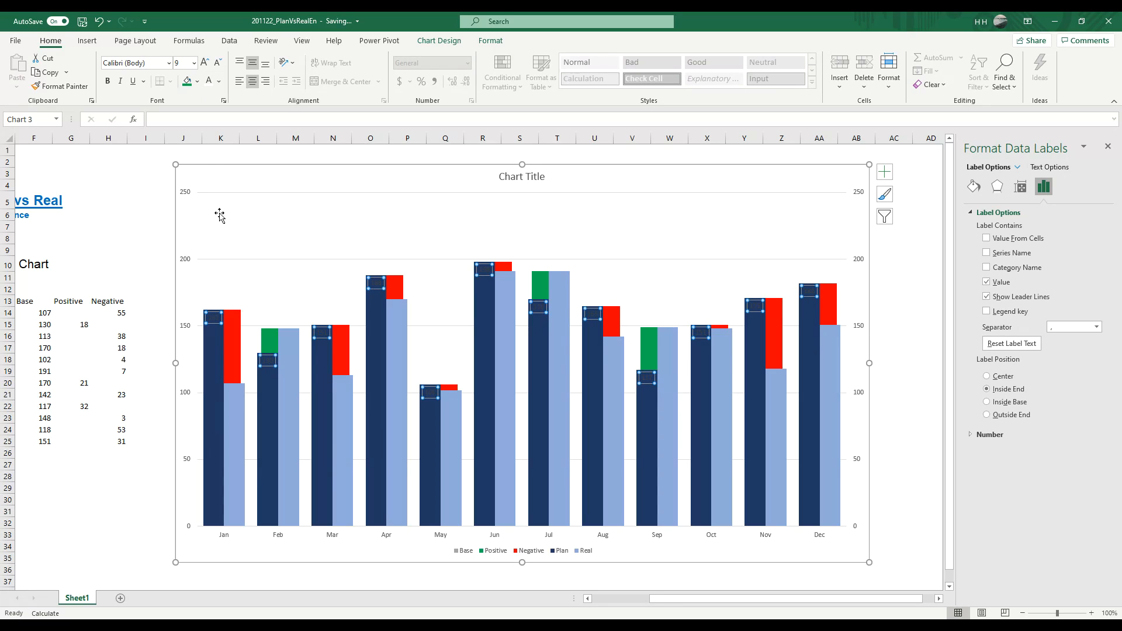
left_click(211, 82)
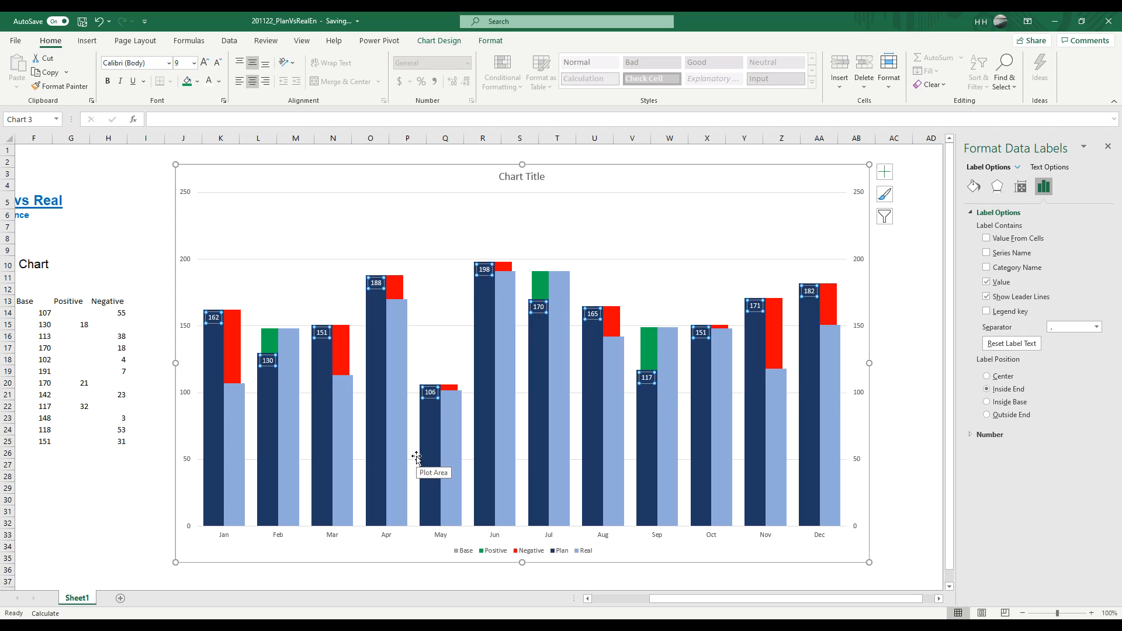
Step: Add a data label to only the January column of the Real series
left_click(232, 430)
right_click(231, 430)
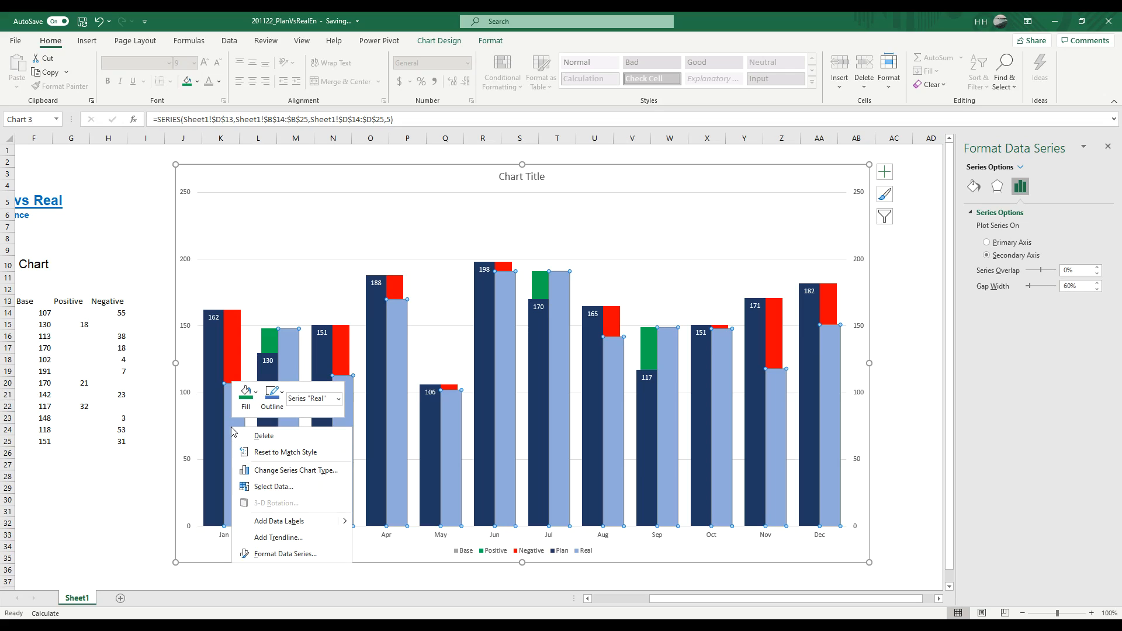
key("Escape")
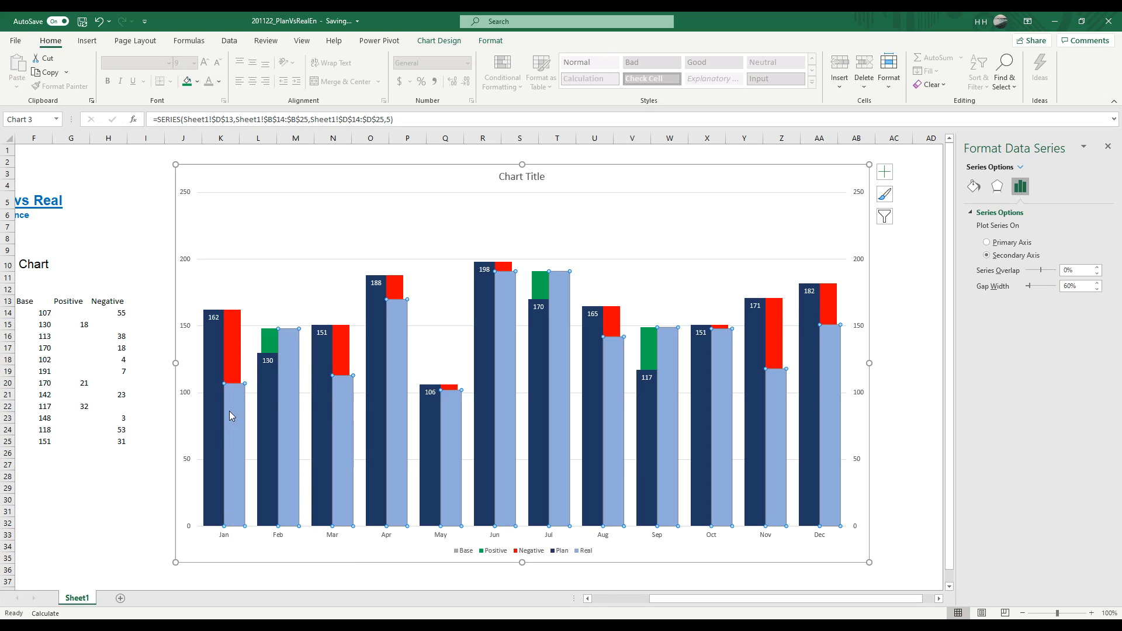
right_click(230, 412)
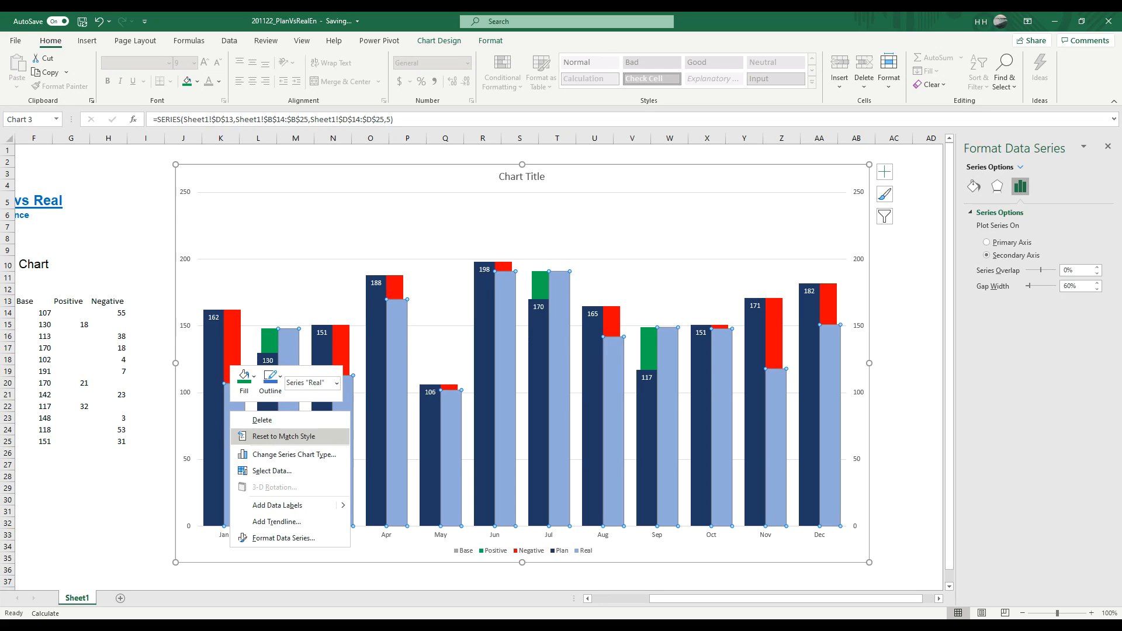
left_click(293, 538)
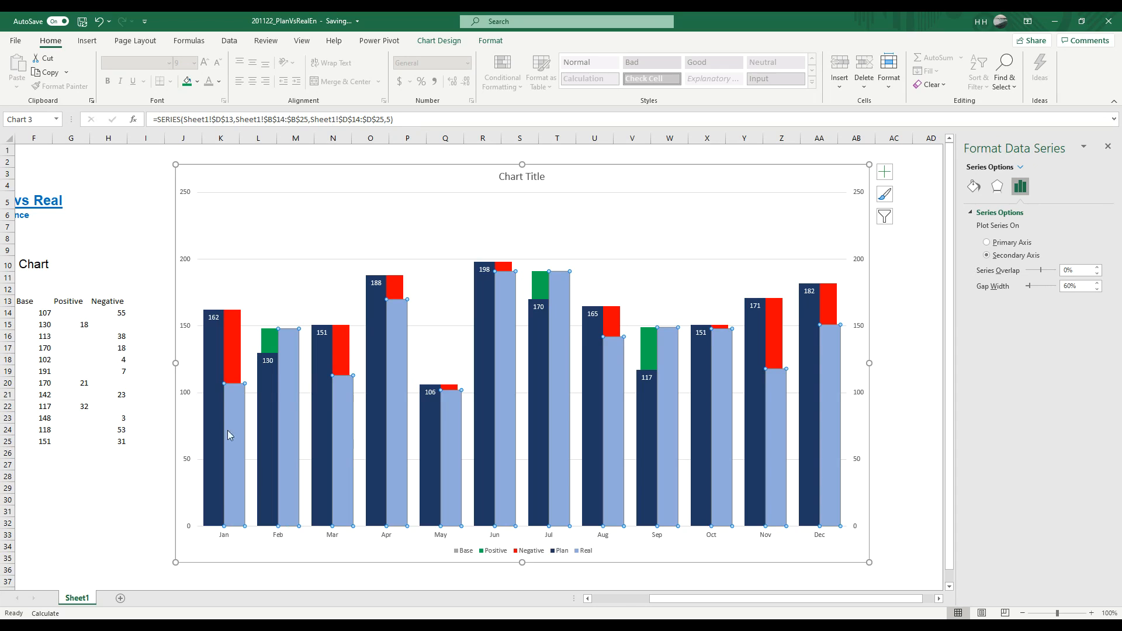
right_click(235, 405)
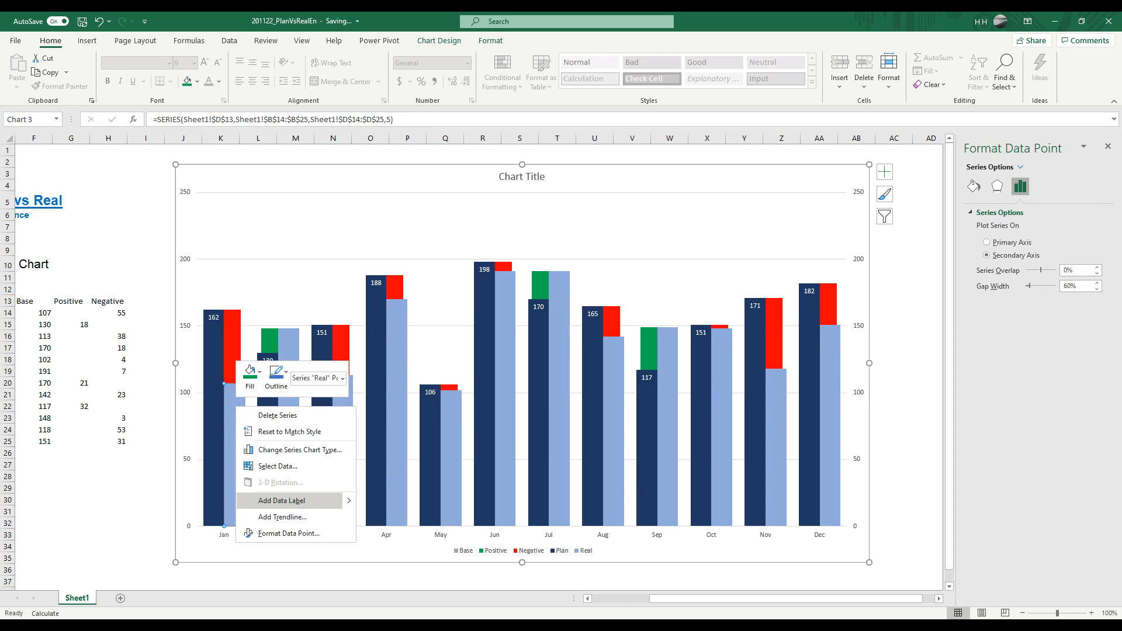
left_click(279, 504)
Step: Set the label position of the January Real data label to Inside End
left_click(235, 377)
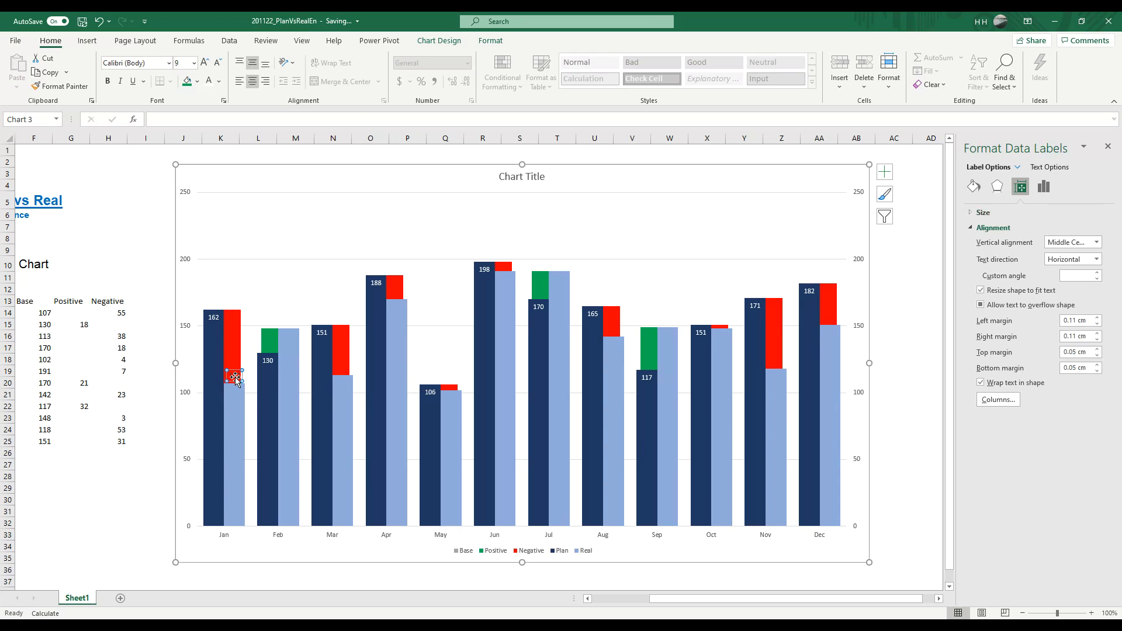
right_click(236, 381)
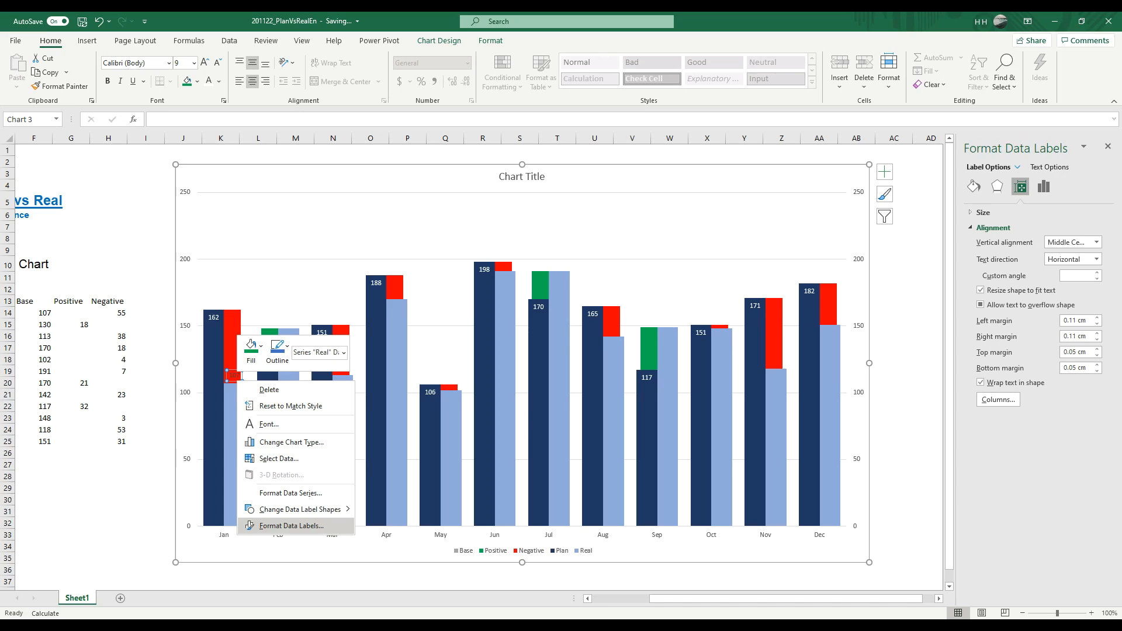
left_click(287, 525)
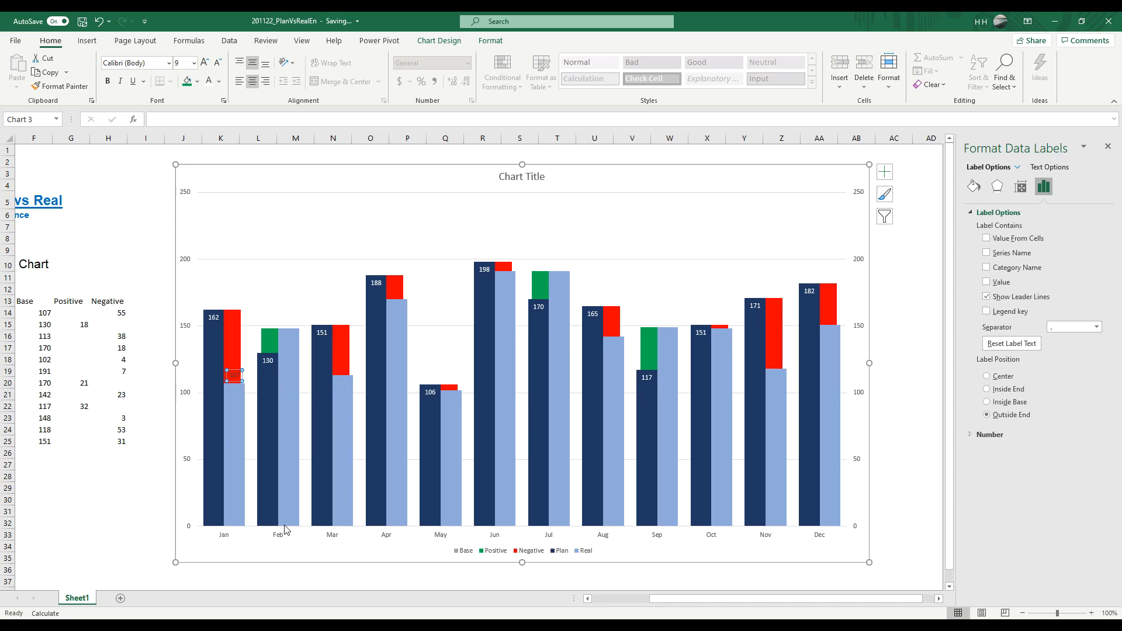
left_click(1008, 390)
left_click(150, 472)
Step: Delete the single data label from the January Real column
left_click(233, 431)
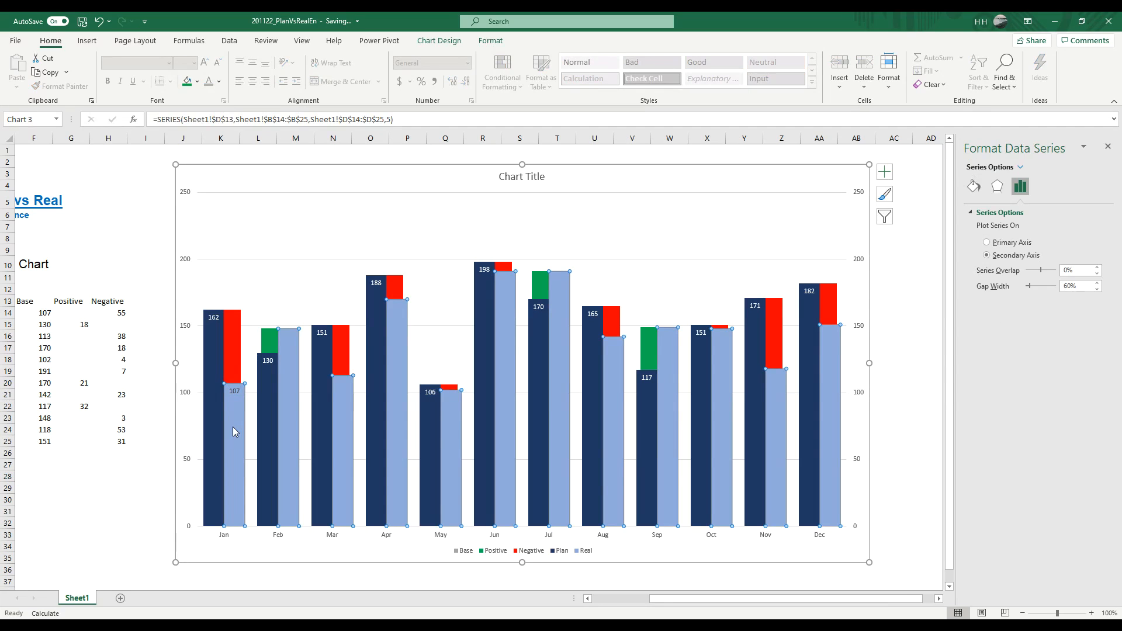
right_click(234, 431)
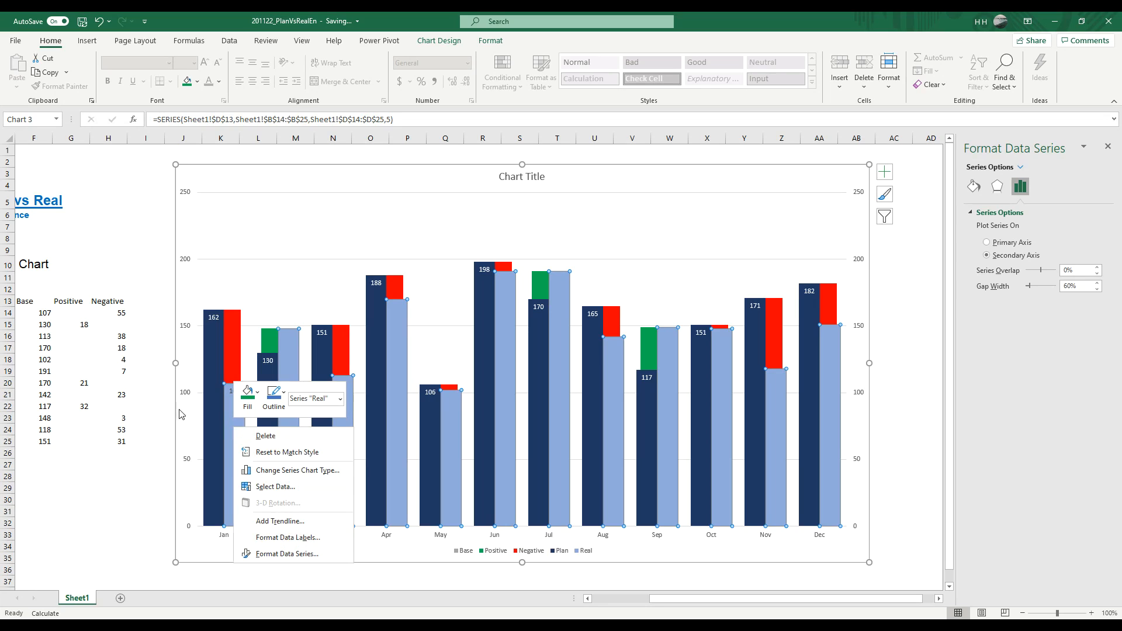
key("Escape")
left_click(288, 367)
left_click(124, 451)
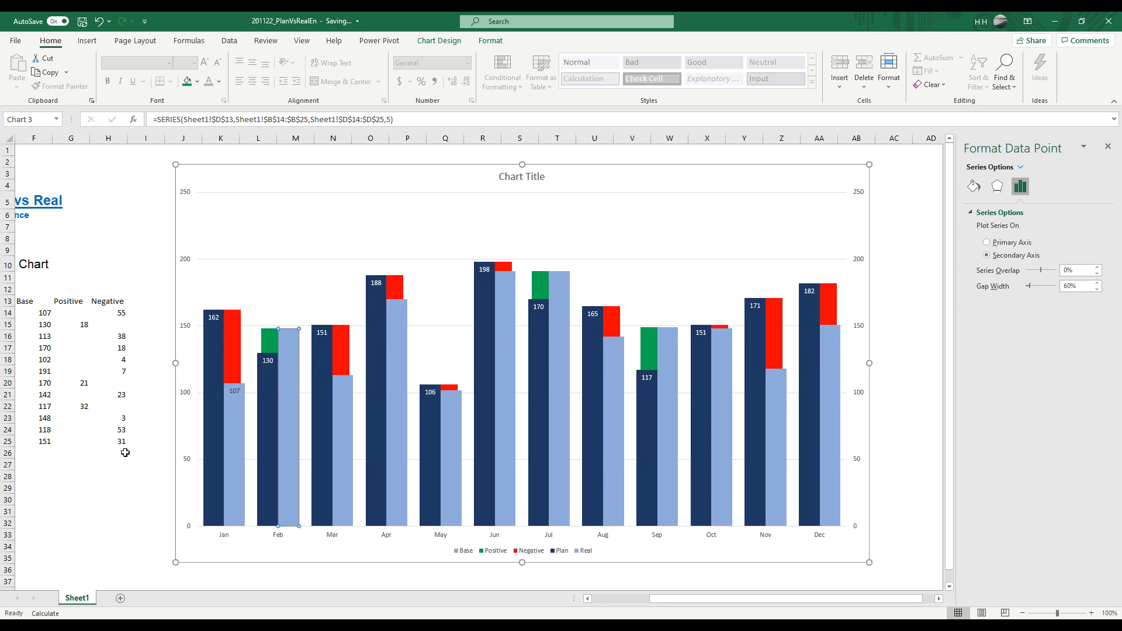
right_click(294, 371)
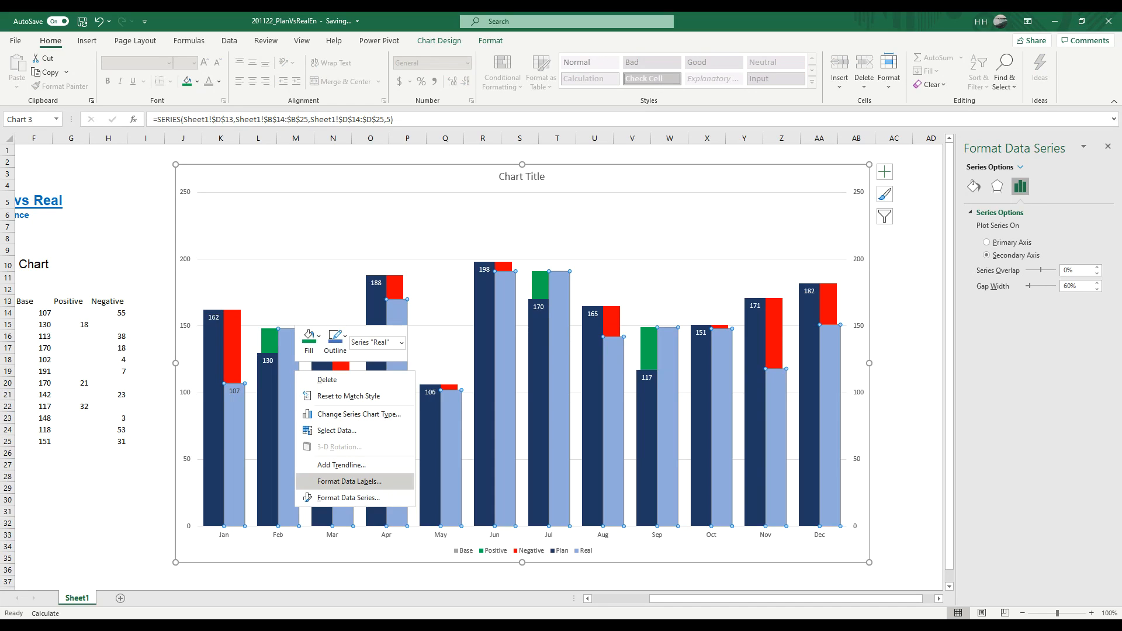
left_click(235, 391)
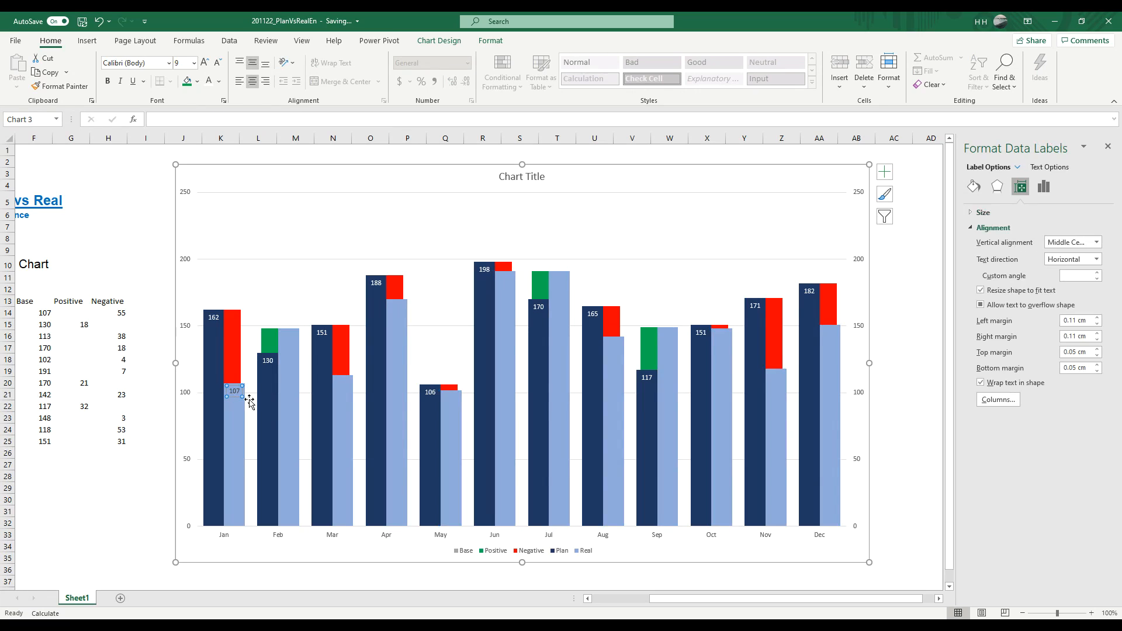
left_click(249, 402)
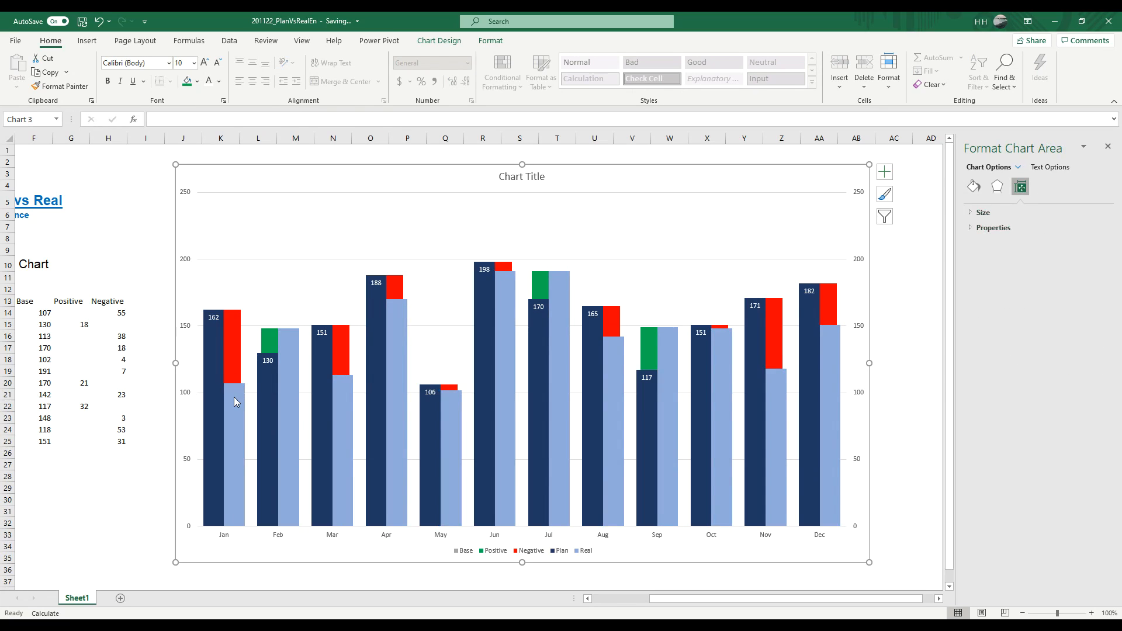
Step: Add data labels to the whole Real series and position them at Inside End
left_click(233, 398)
right_click(232, 397)
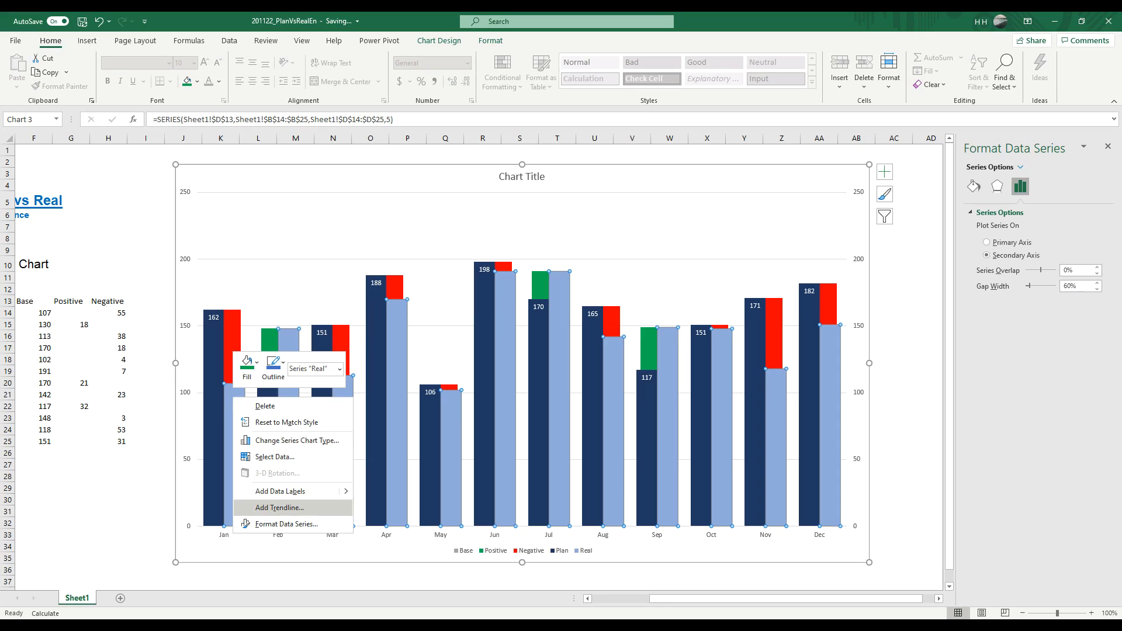
left_click(301, 491)
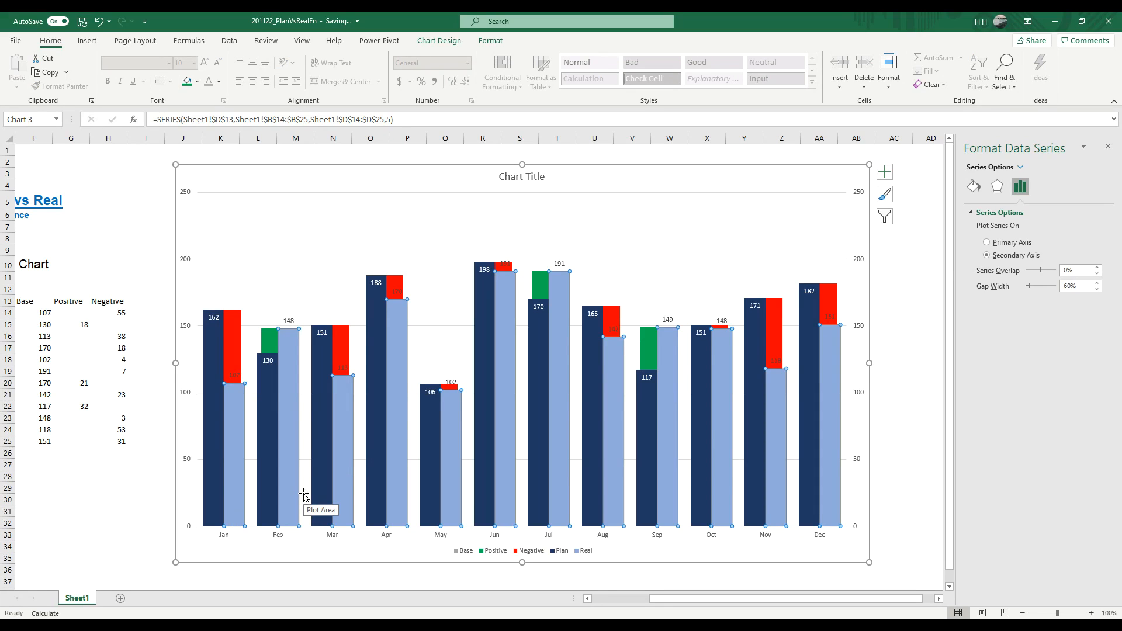
left_click(236, 379)
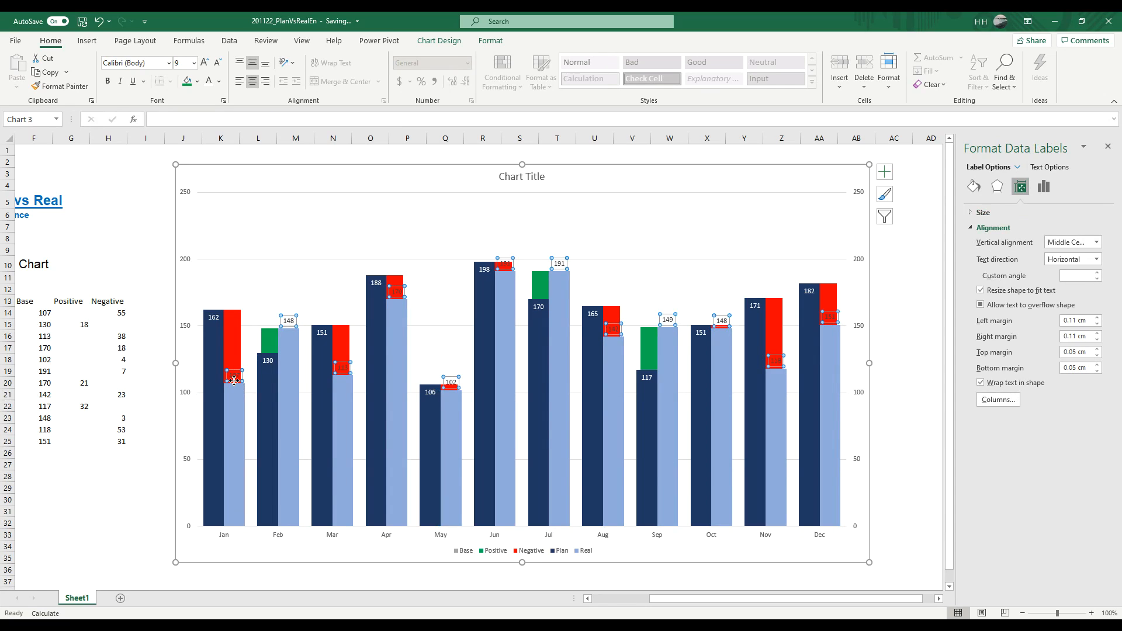
right_click(235, 381)
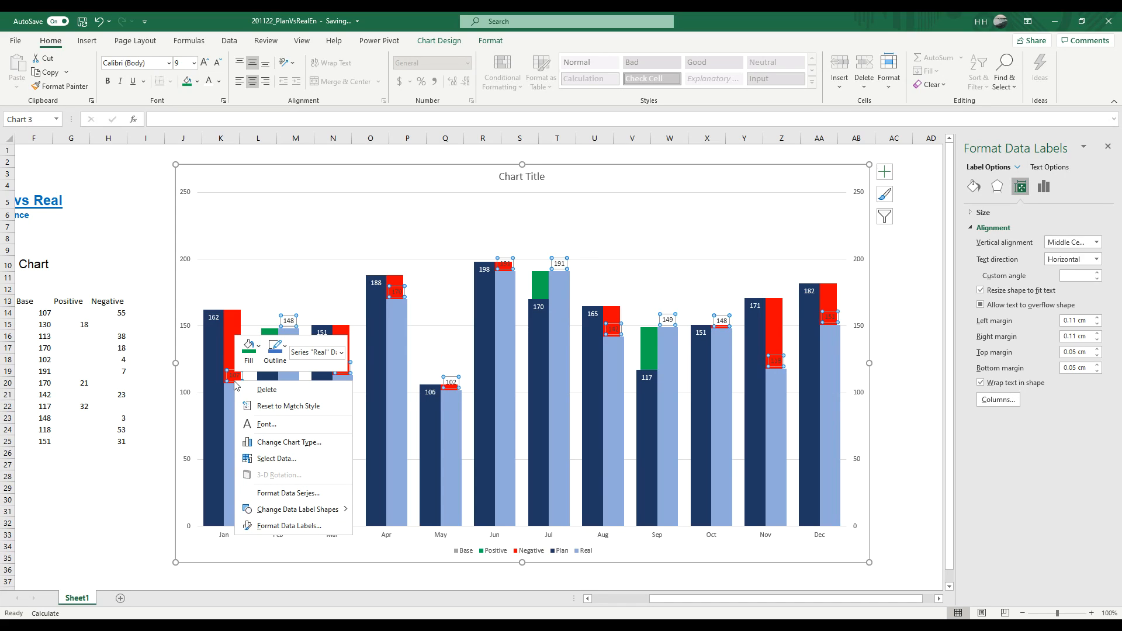
left_click(284, 526)
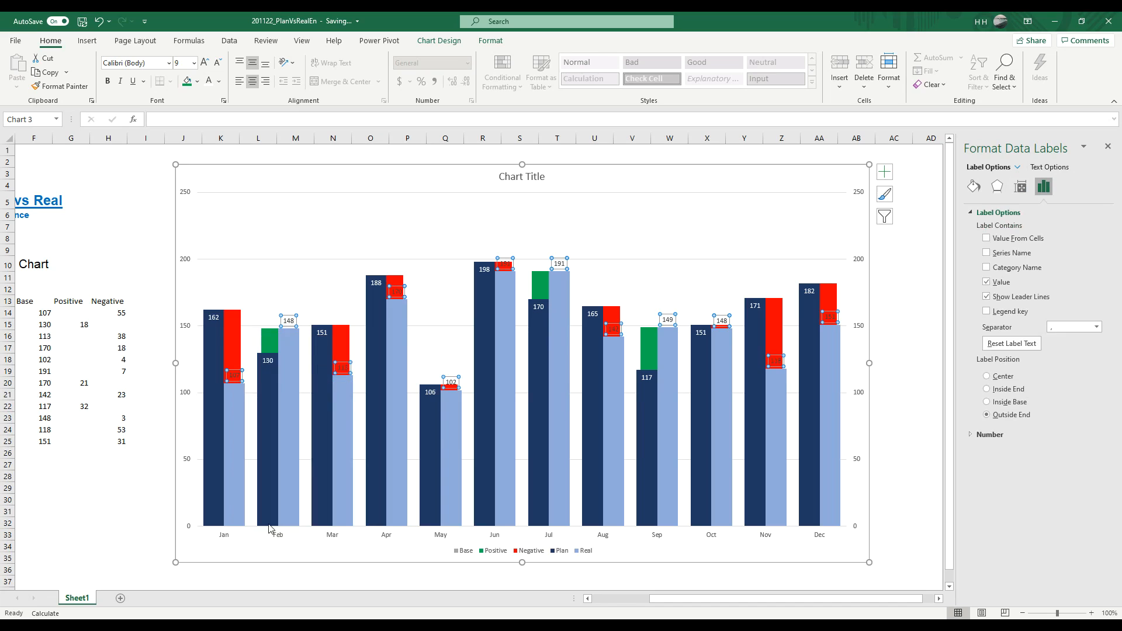
left_click(1007, 394)
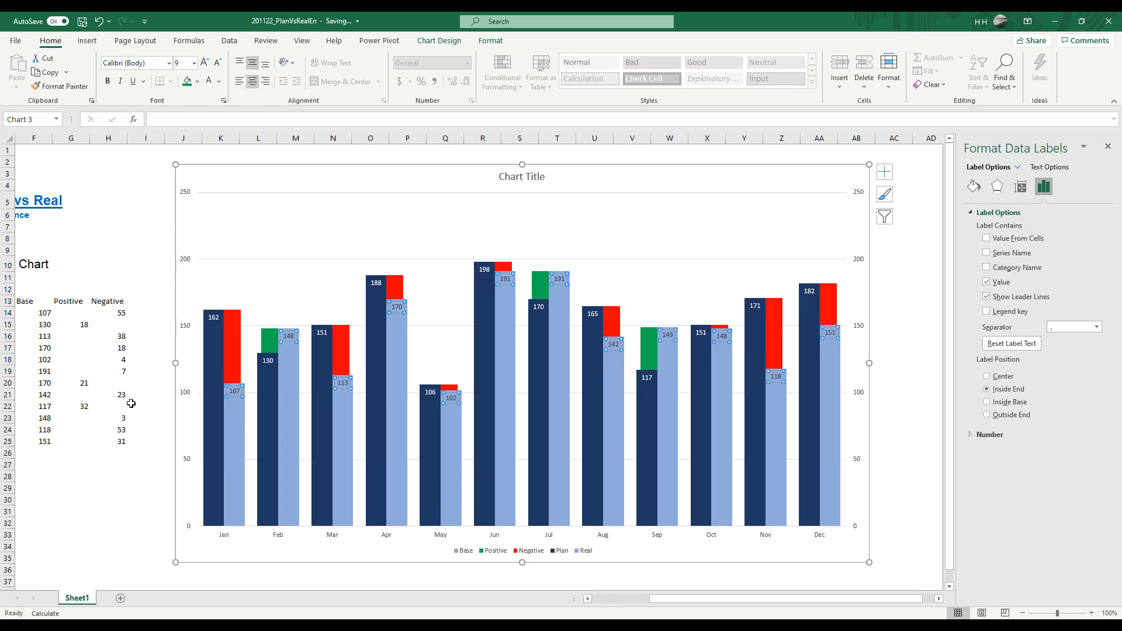
Step: Format the Plan data labels in Arial at font size 11
left_click(214, 317)
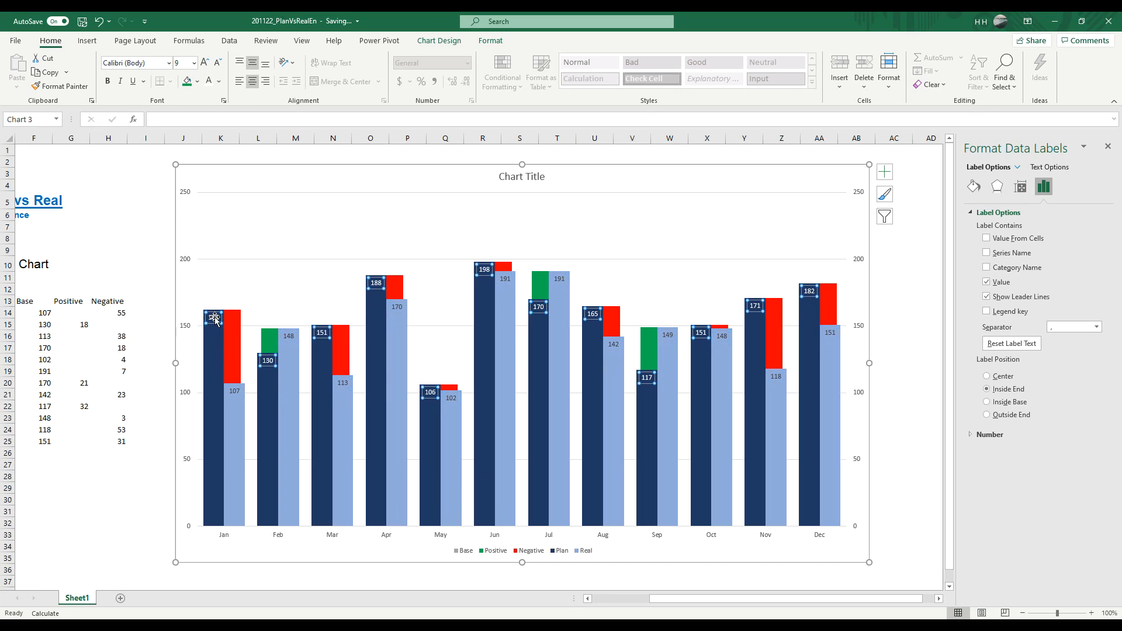
left_click(168, 63)
left_click(135, 143)
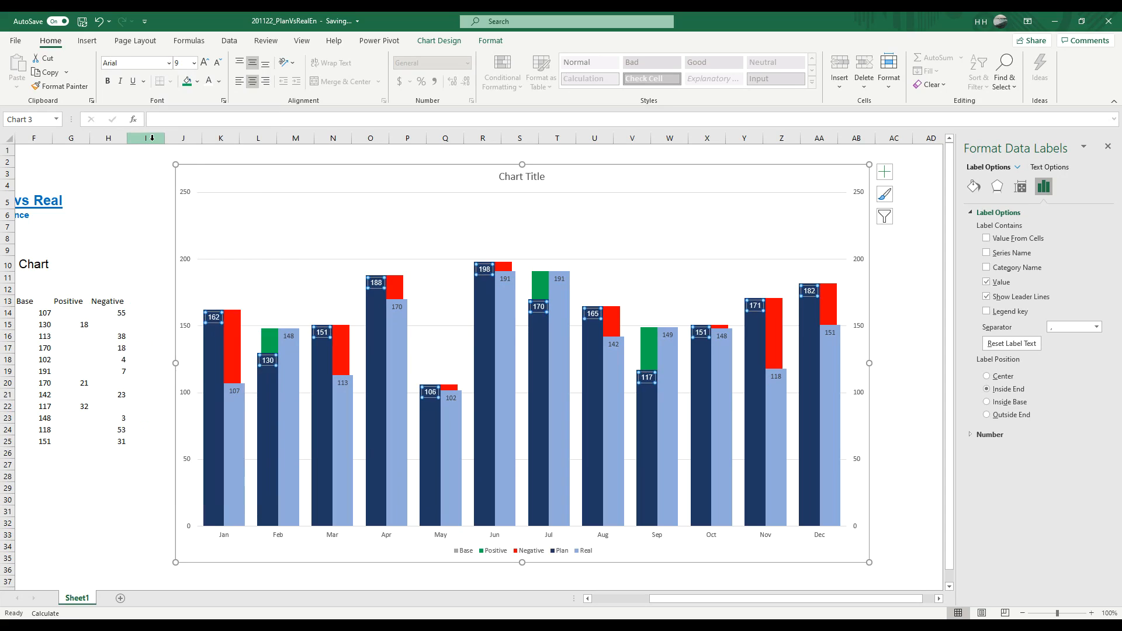
left_click(194, 63)
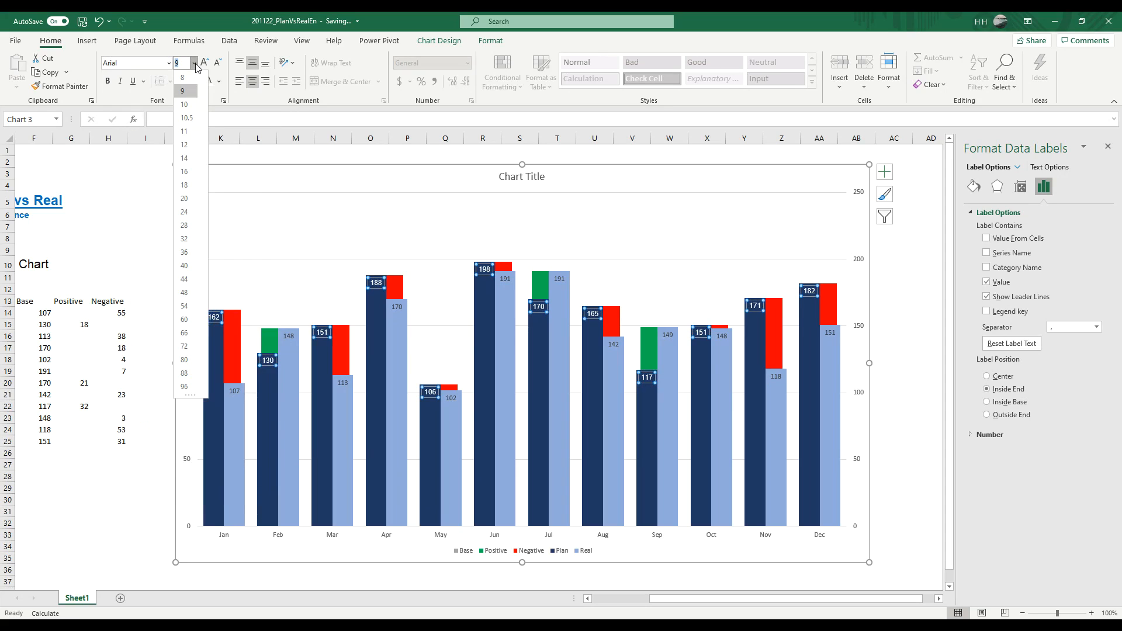
left_click(185, 131)
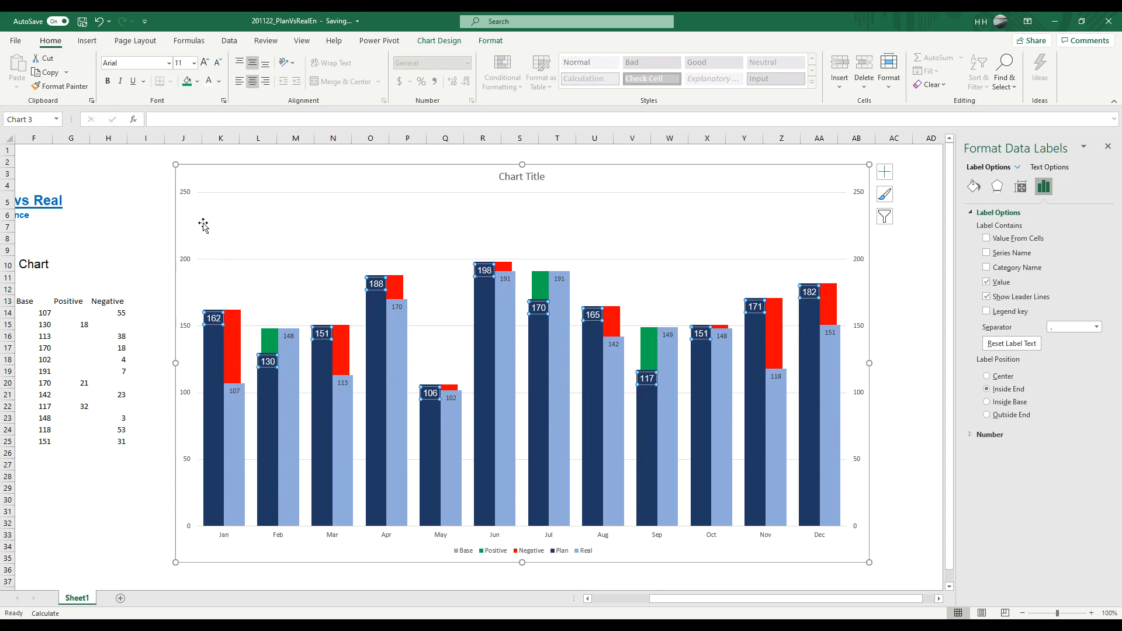
Step: Format the Real data labels in Arial at font size 11
left_click(236, 392)
left_click(168, 64)
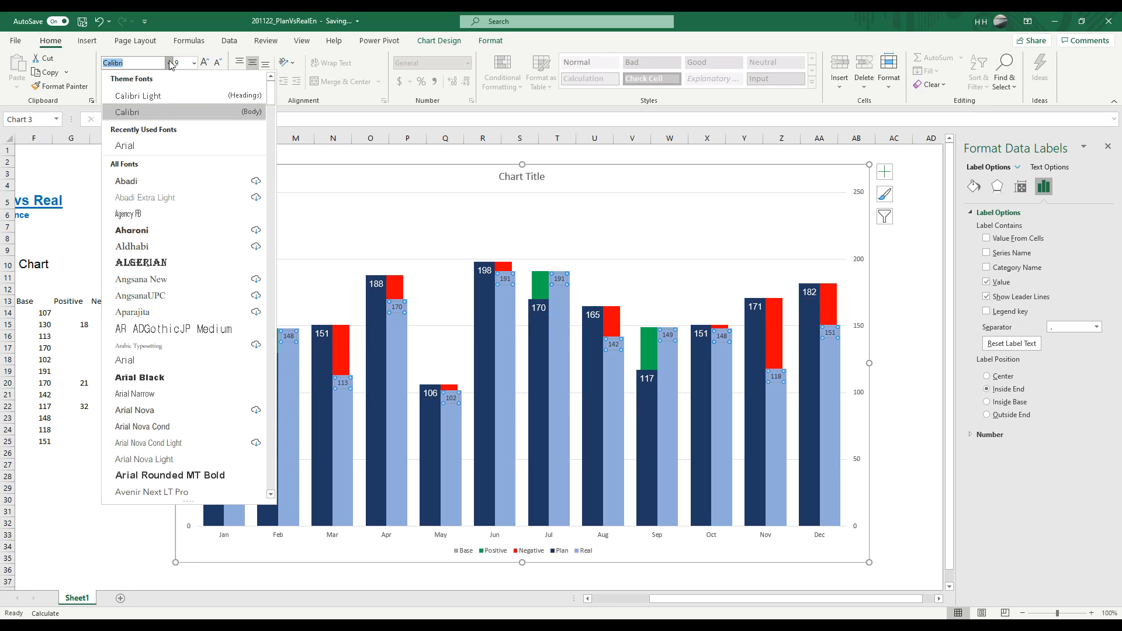
left_click(146, 146)
left_click(205, 62)
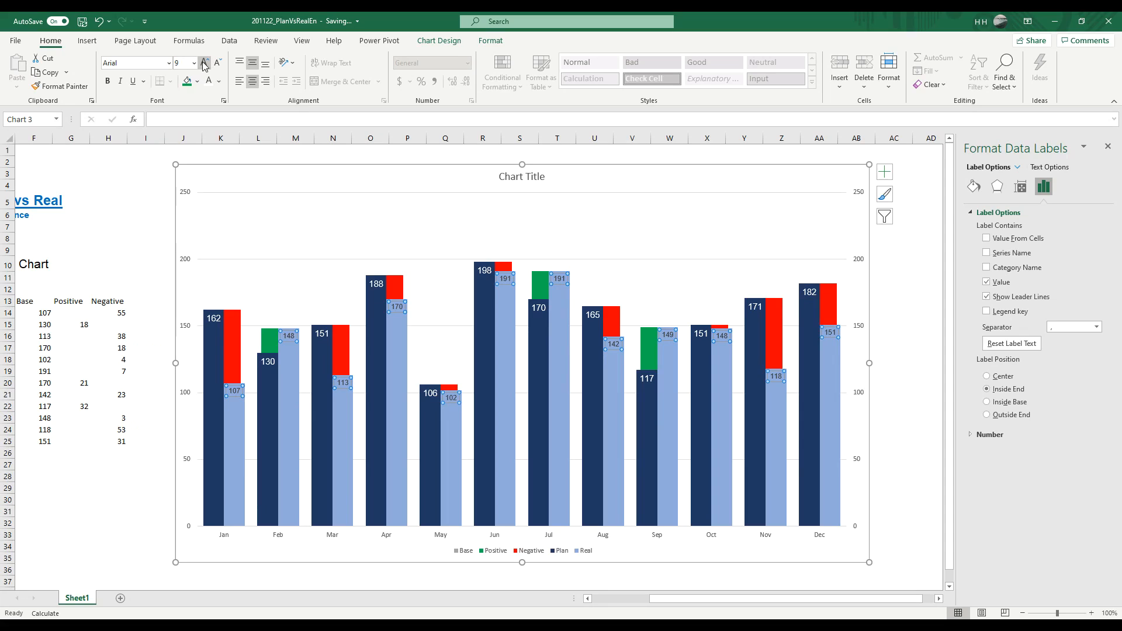
left_click(205, 63)
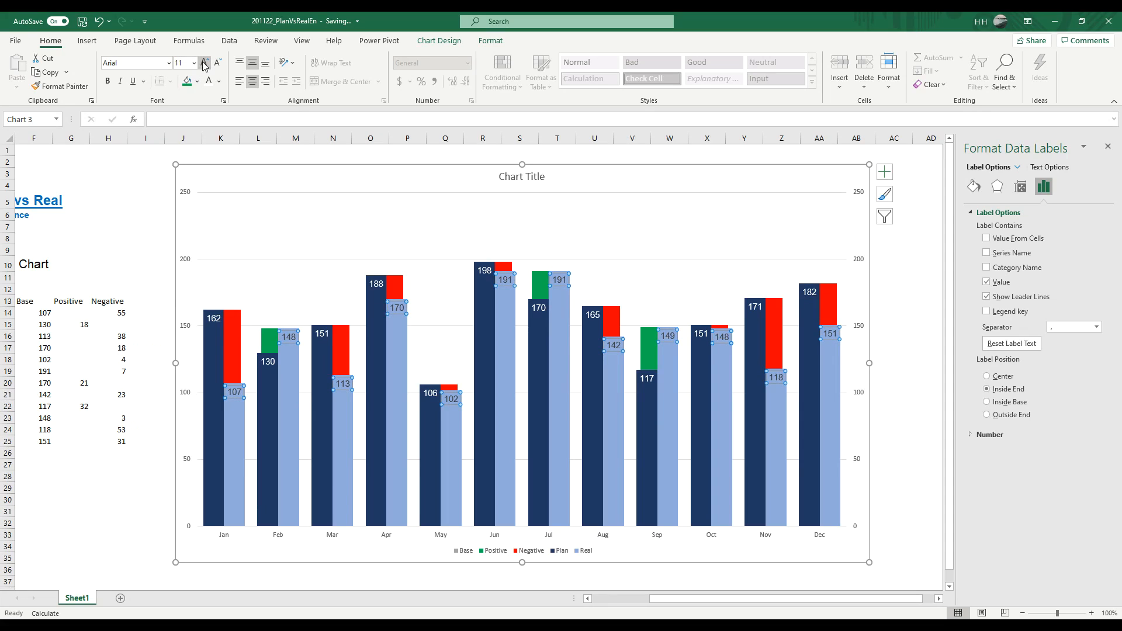
Step: Add data labels to the red Negative series
left_click(208, 349)
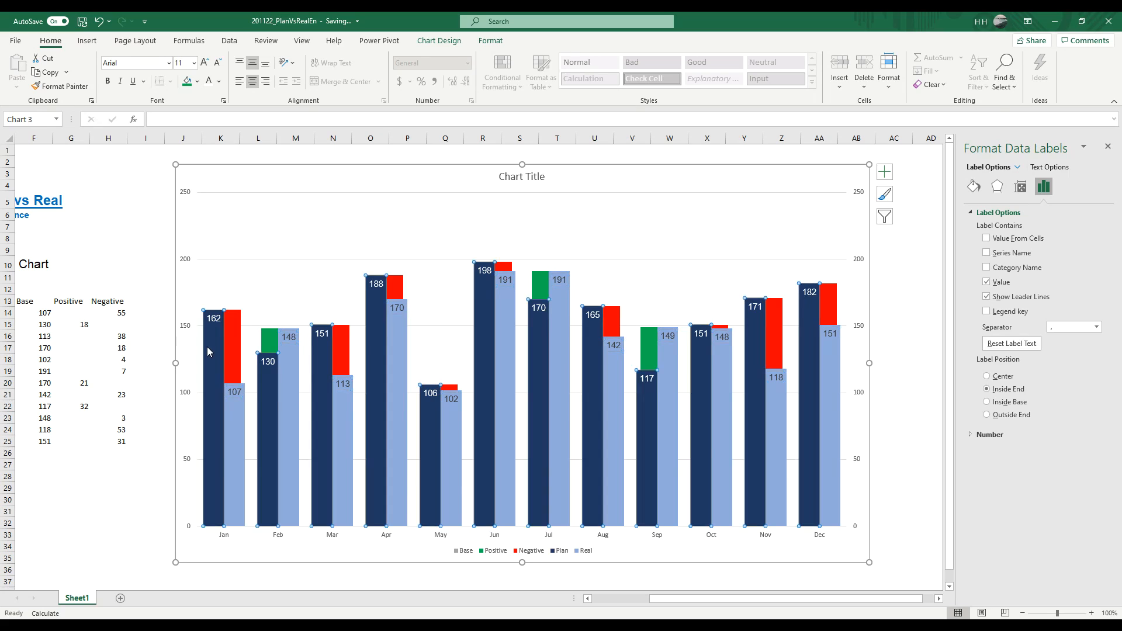
left_click(228, 440)
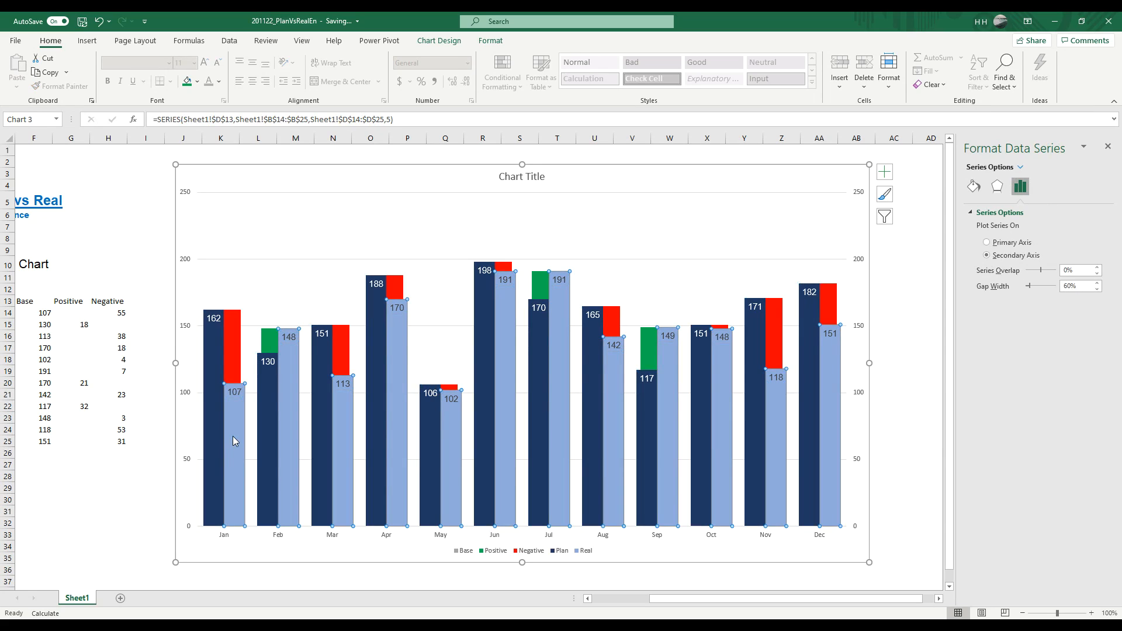
left_click(233, 352)
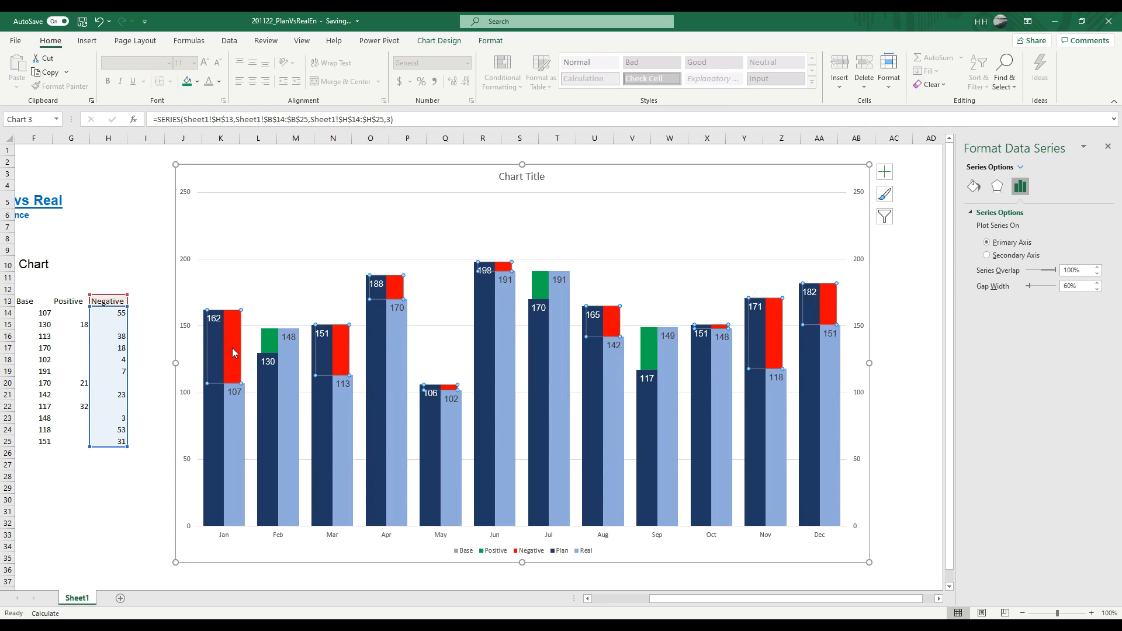
right_click(233, 352)
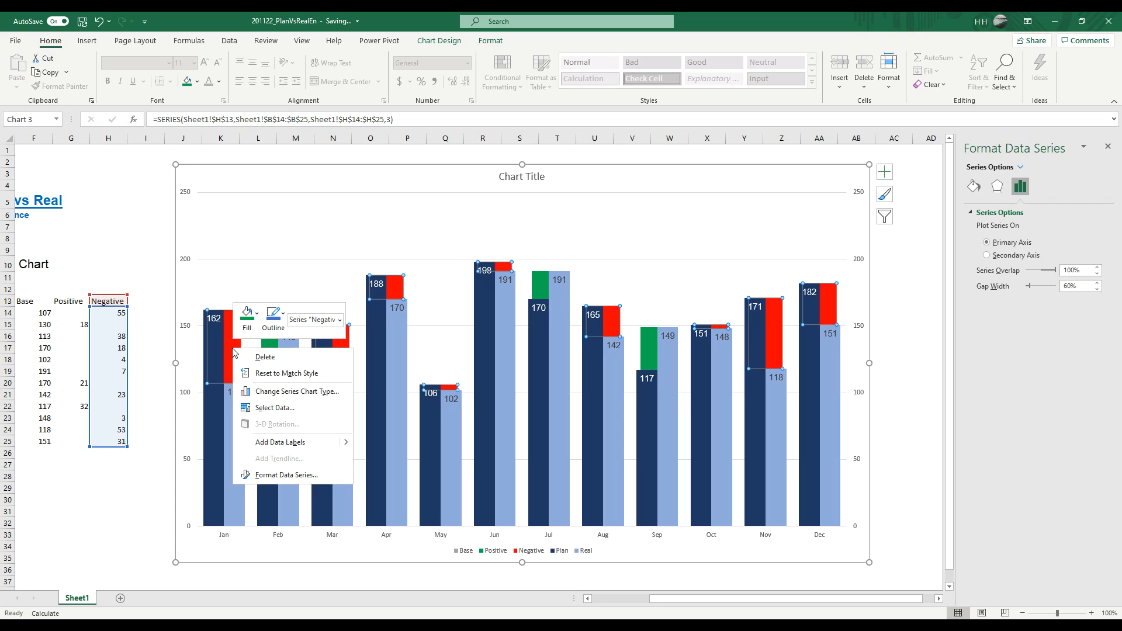
left_click(283, 443)
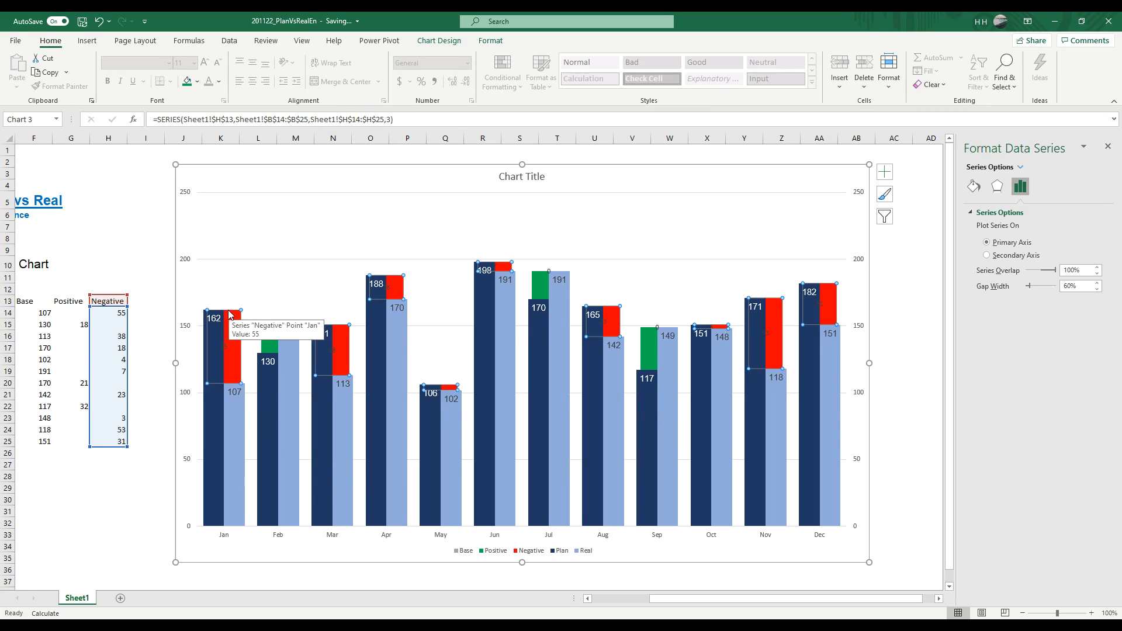
left_click(150, 371)
Step: Apply the custom number format _(* ##_);_(* (#,###);_(* _);_(@_) to the Negative series' data labels
left_click(227, 351)
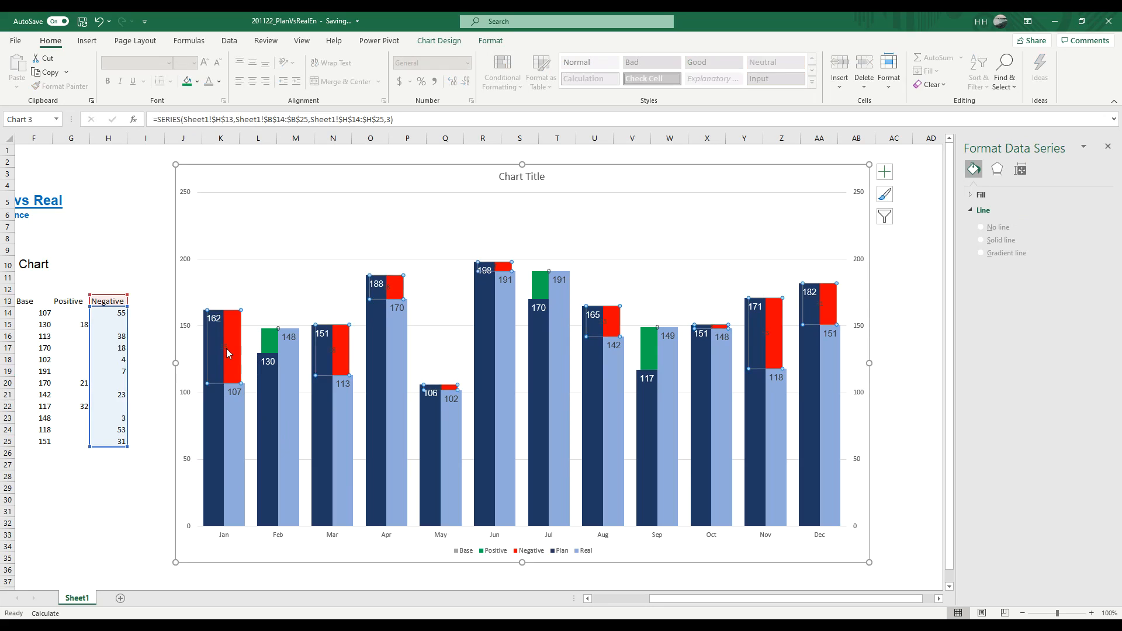
left_click(227, 351)
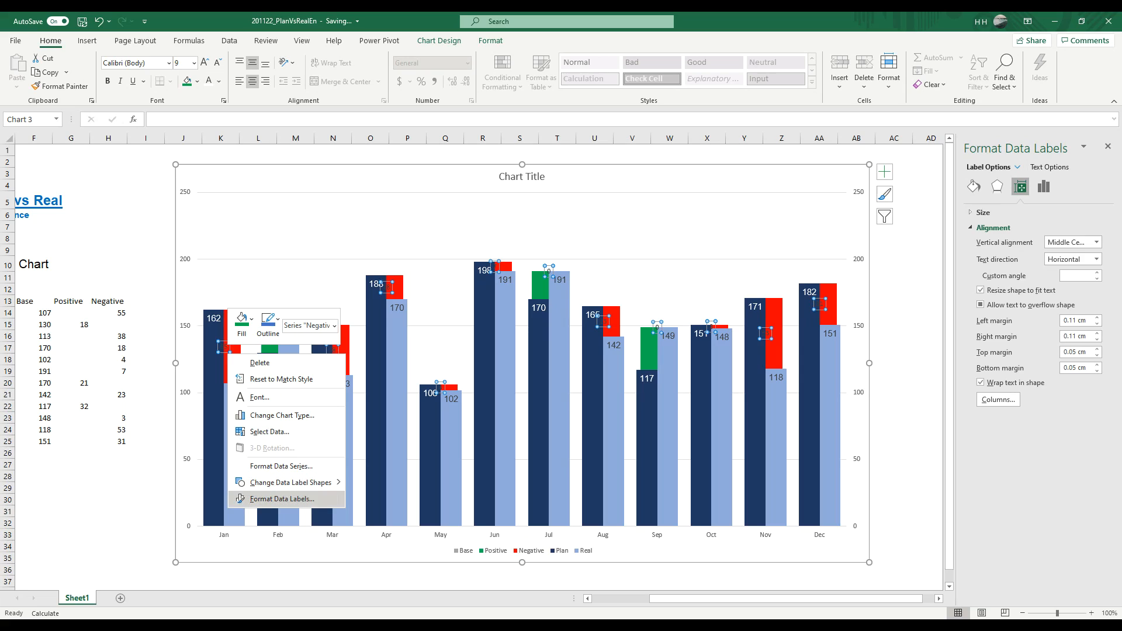
left_click(282, 498)
left_click(972, 424)
left_click(1087, 449)
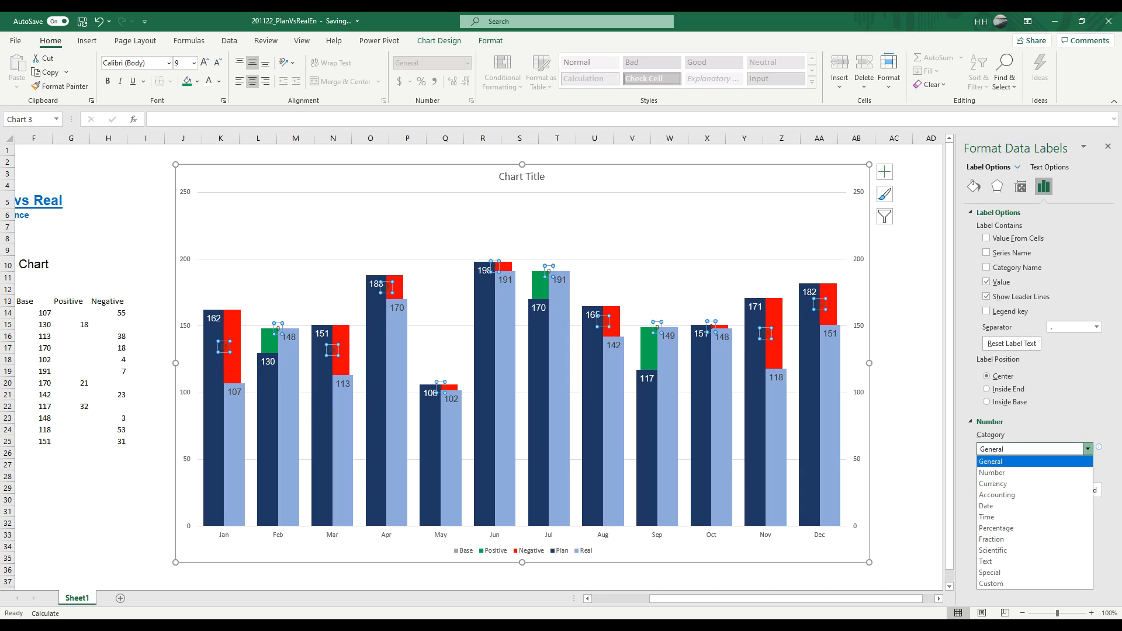
left_click(1032, 583)
left_click(1080, 481)
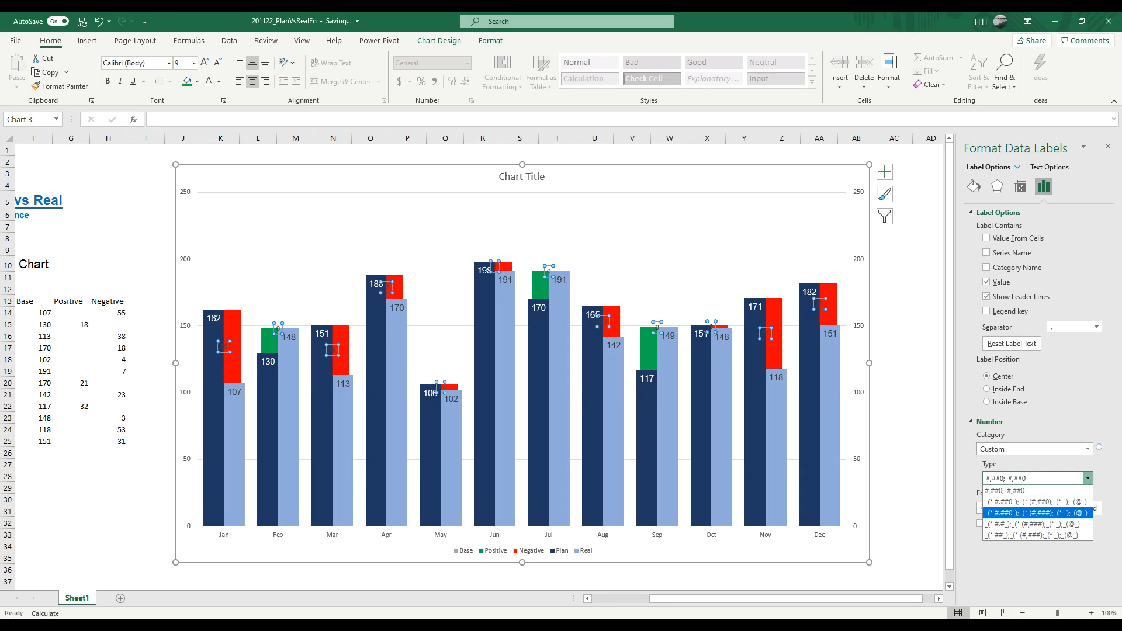
left_click(1053, 536)
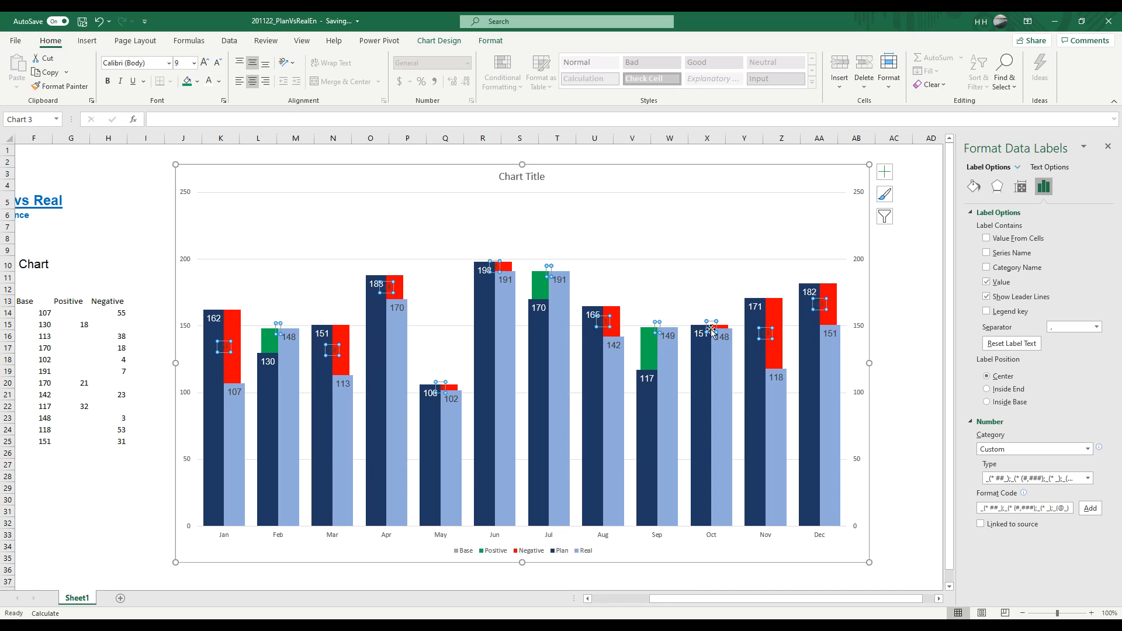
left_click(108, 238)
Step: Move the January, March, April, May and June Negative labels onto the visible red parts of their columns
left_click(229, 358)
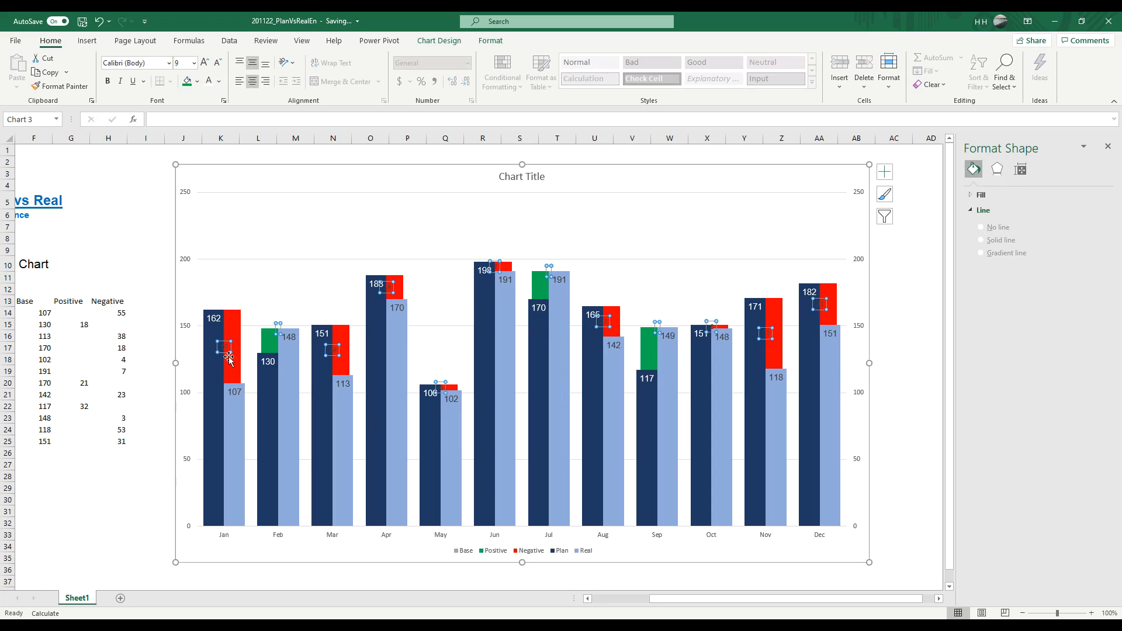
left_click_drag(224, 352, 233, 321)
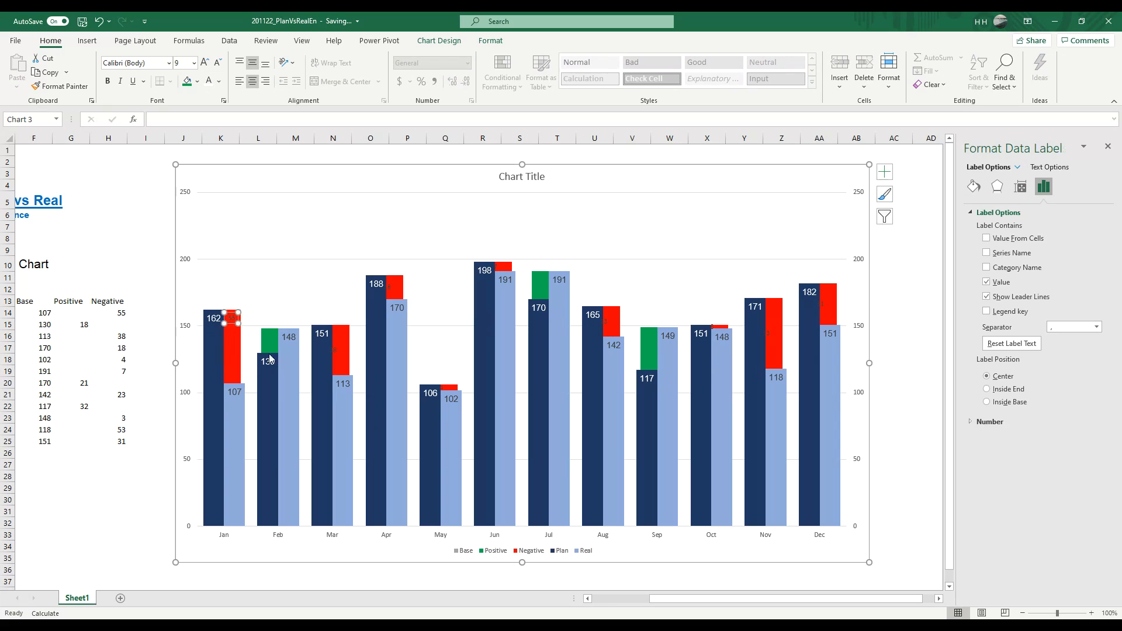
left_click(338, 351)
left_click_drag(333, 355, 343, 335)
left_click(388, 287)
left_click_drag(387, 294, 395, 290)
left_click(440, 389)
left_click_drag(442, 393, 448, 391)
left_click(495, 267)
left_click_drag(502, 273, 511, 272)
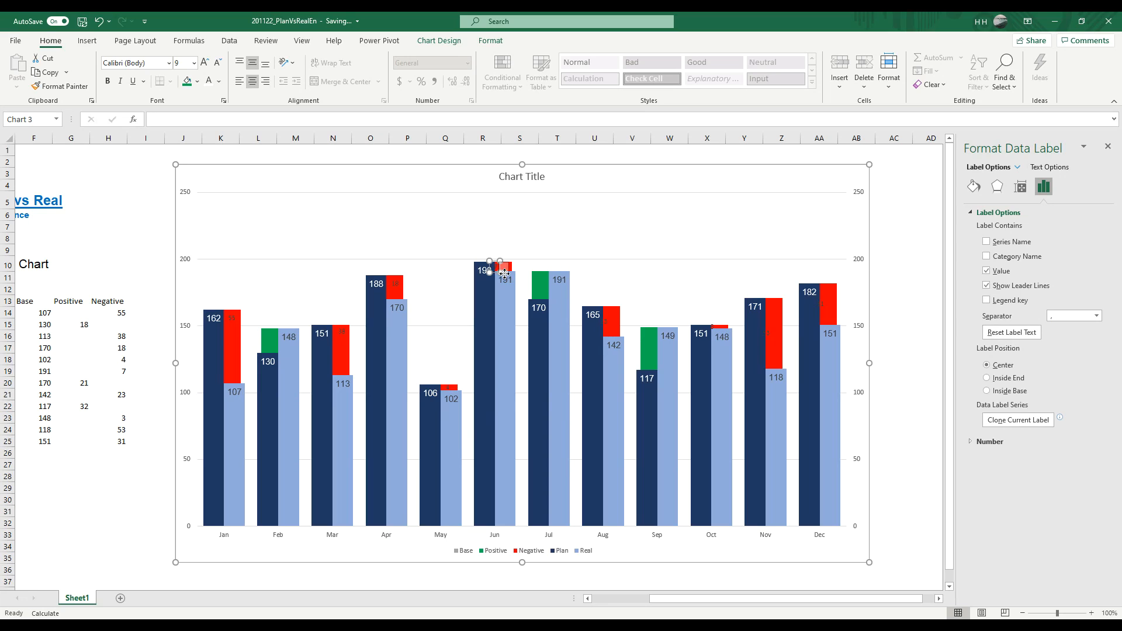
Step: Reposition the August, October, November and December Negative labels over their red column parts
left_click(606, 323)
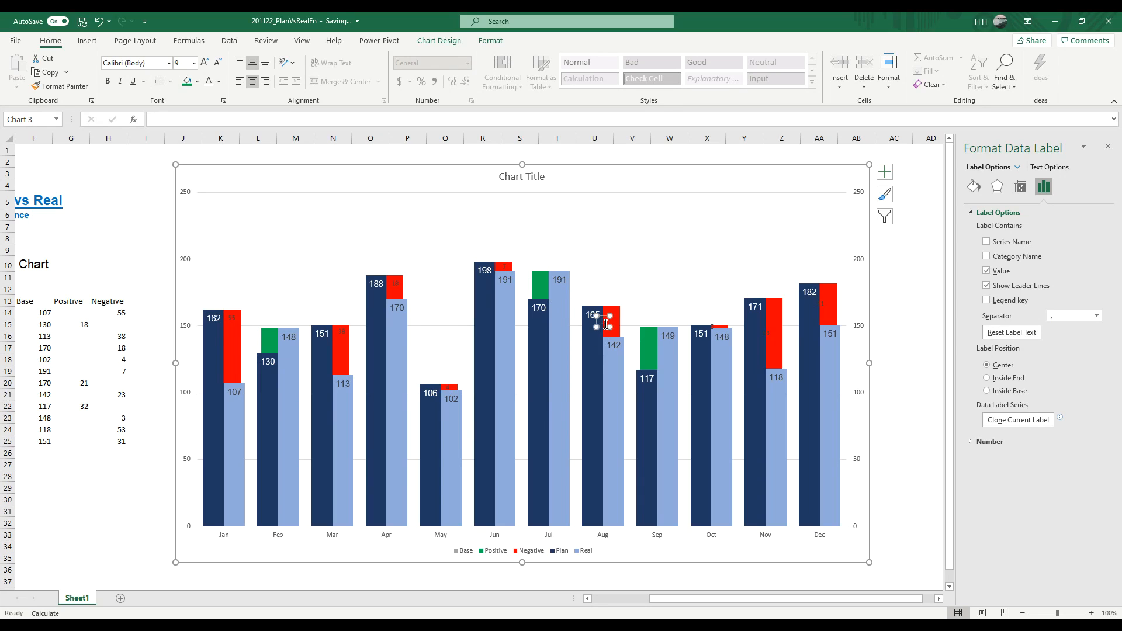
left_click_drag(604, 328, 613, 327)
left_click(709, 329)
left_click(713, 336)
left_click(712, 335)
left_click(712, 331)
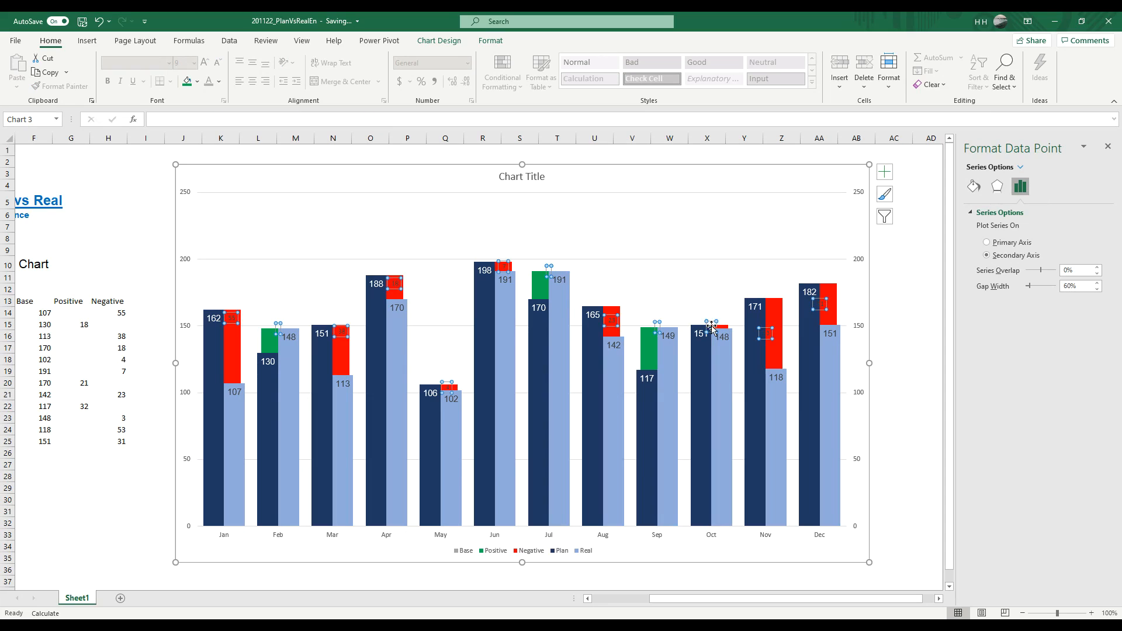
left_click(712, 330)
left_click_drag(712, 330, 830, 295)
left_click(767, 335)
left_click(824, 305)
left_click(146, 264)
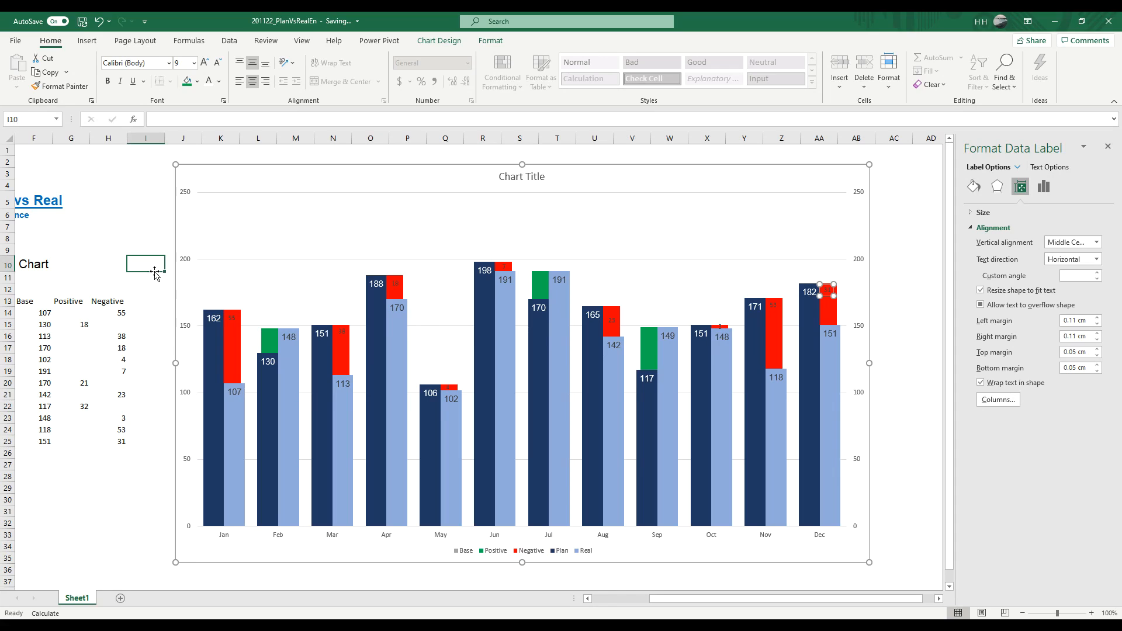
Step: Format the Negative data labels in Arial at font size 11
left_click(231, 318)
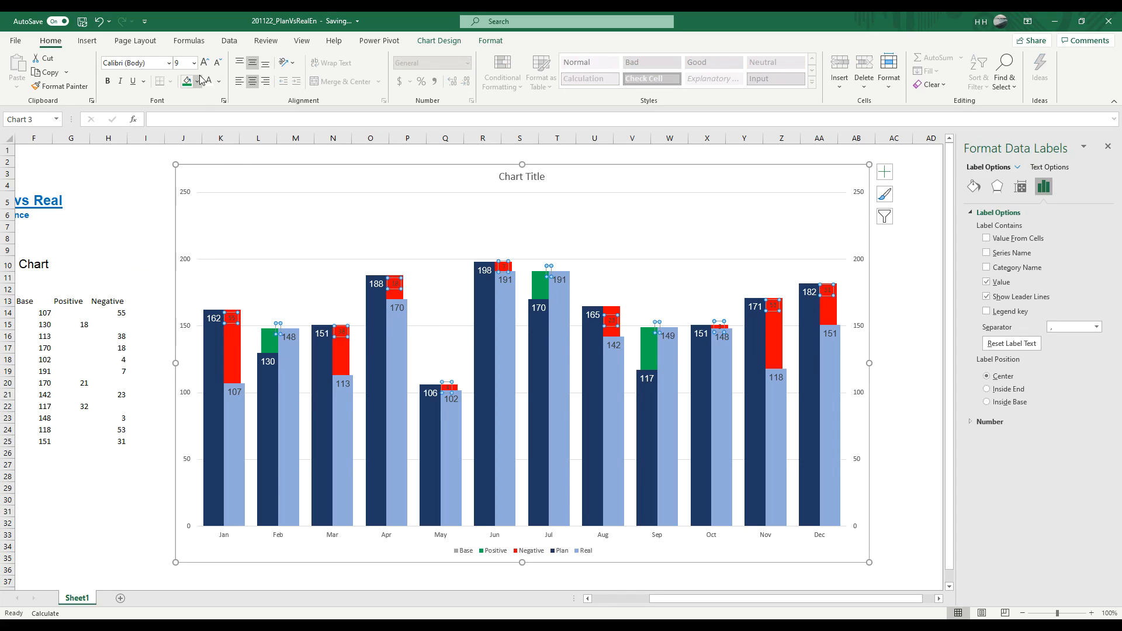
left_click(169, 63)
left_click(125, 146)
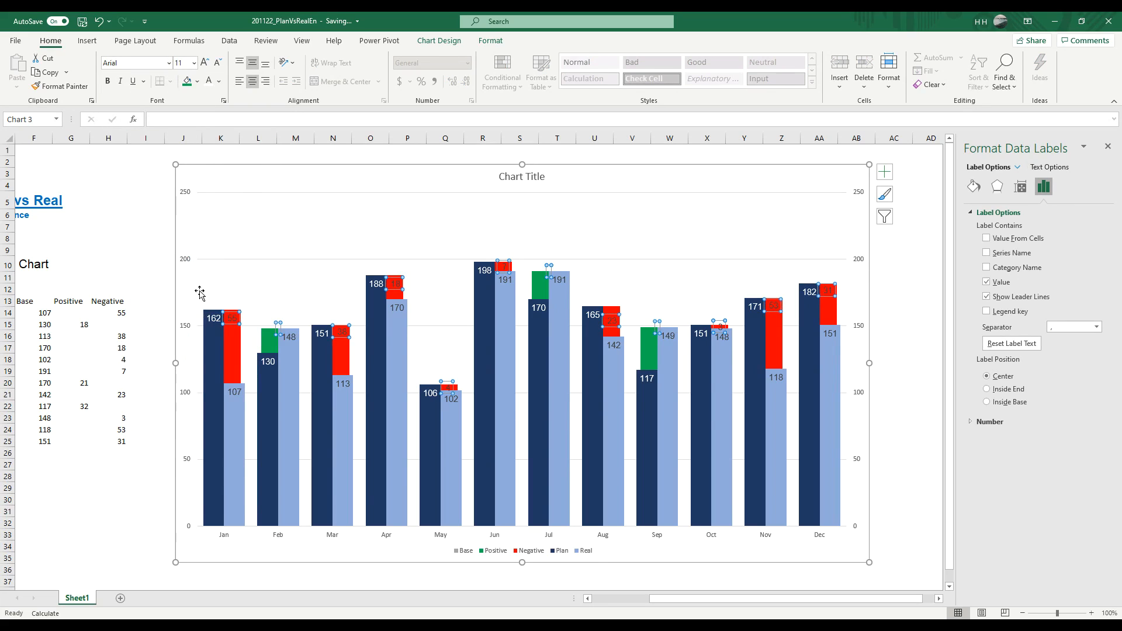
left_click(158, 263)
Step: Add data labels to the green Positive series
mouse_move(261, 466)
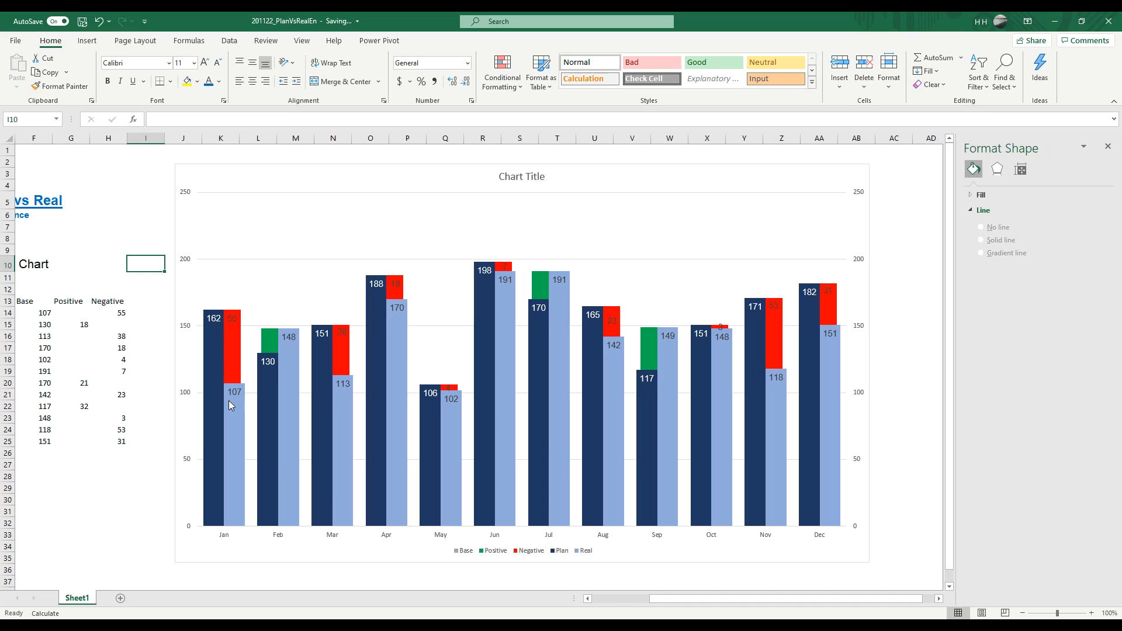
mouse_move(232, 404)
mouse_move(212, 450)
left_click(277, 332)
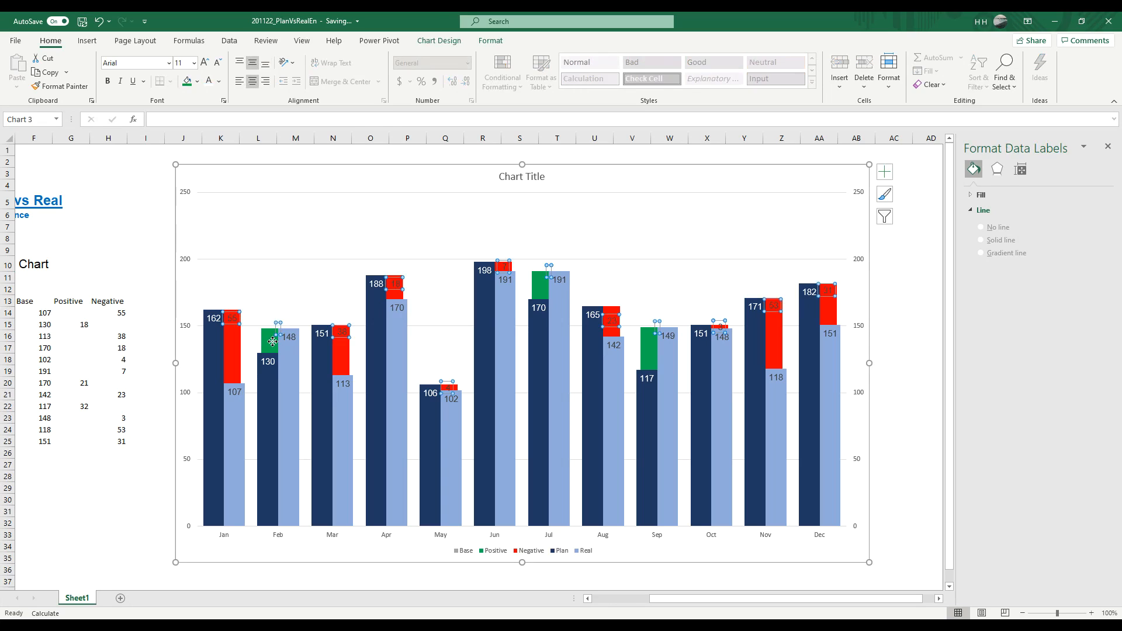
left_click(274, 347)
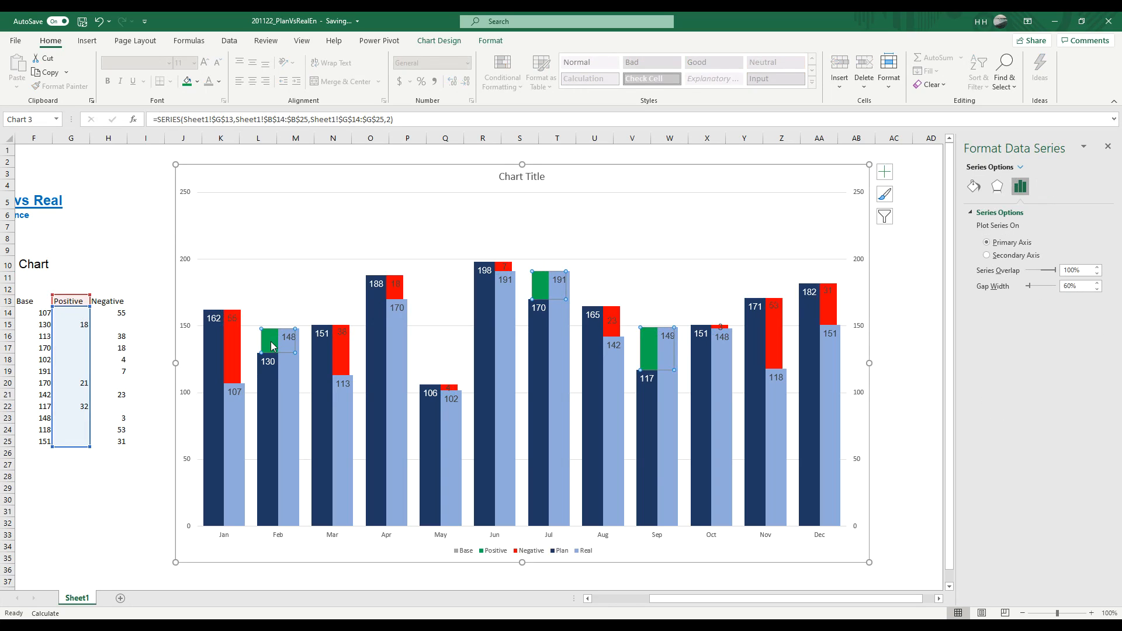
right_click(270, 346)
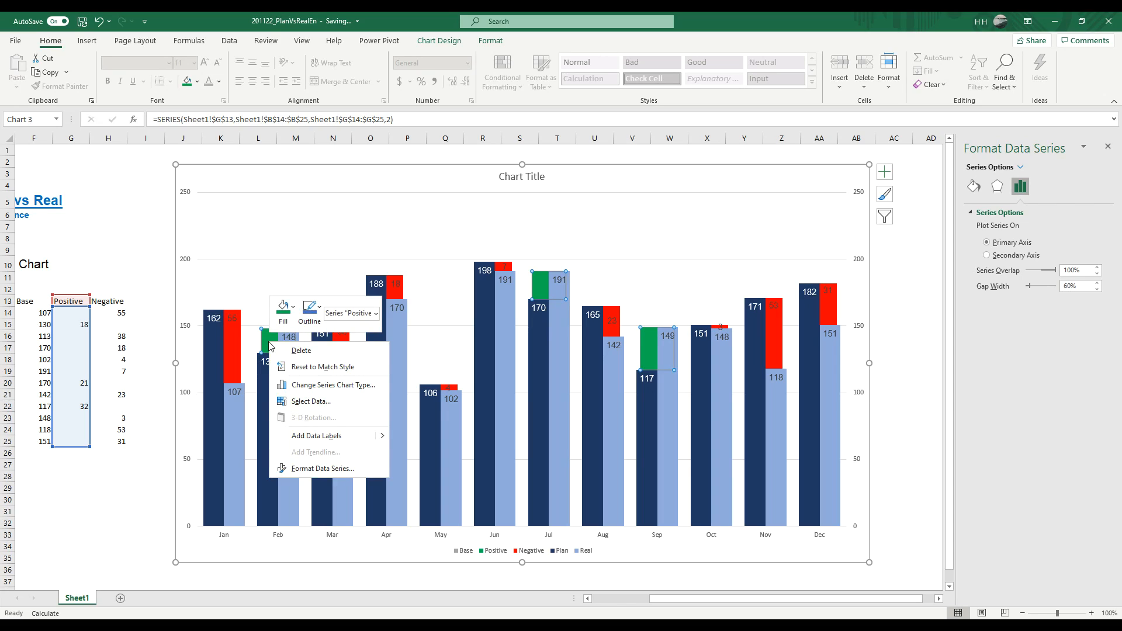
left_click(320, 435)
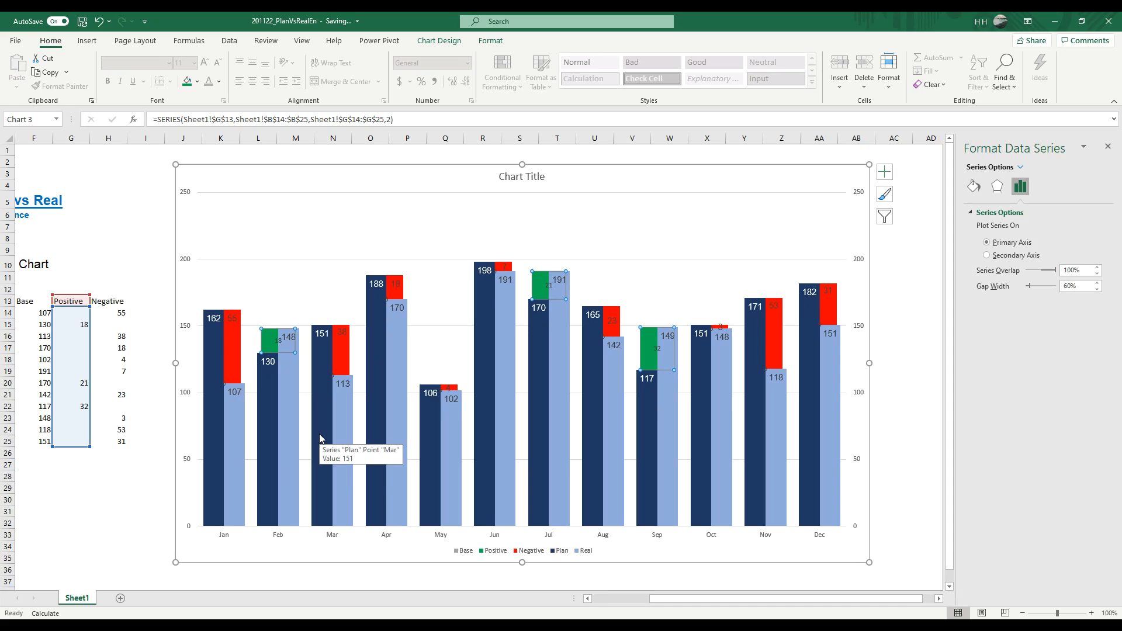
Step: Apply the custom number format _(* ##_);_(* (#,###);_(* _);_(@_) to the Positive series' data labels
left_click(279, 344)
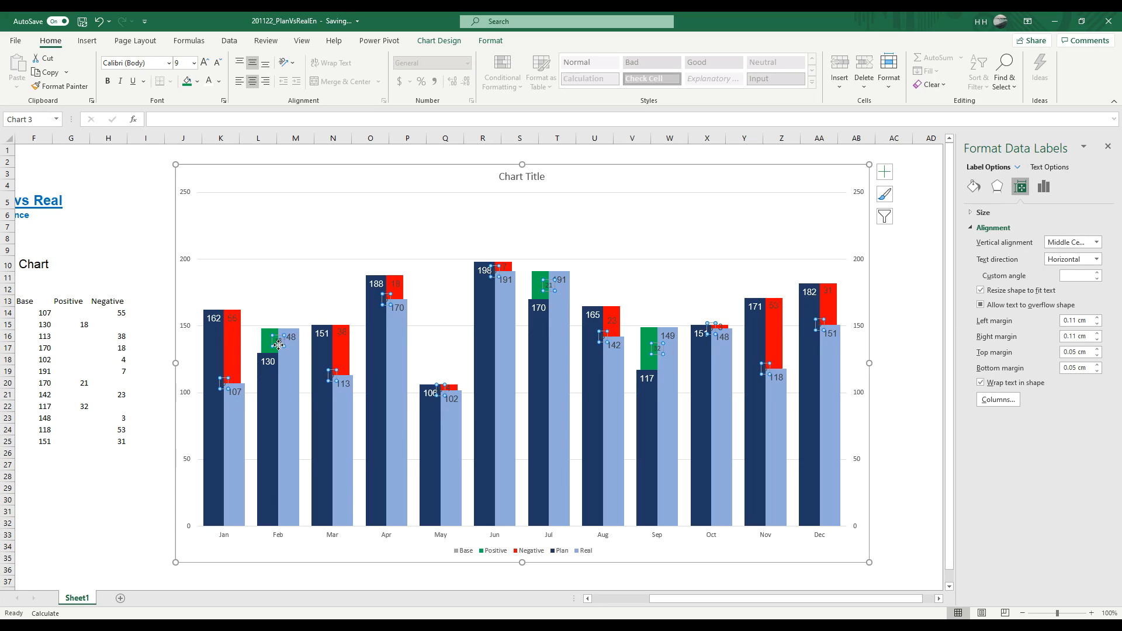
right_click(279, 347)
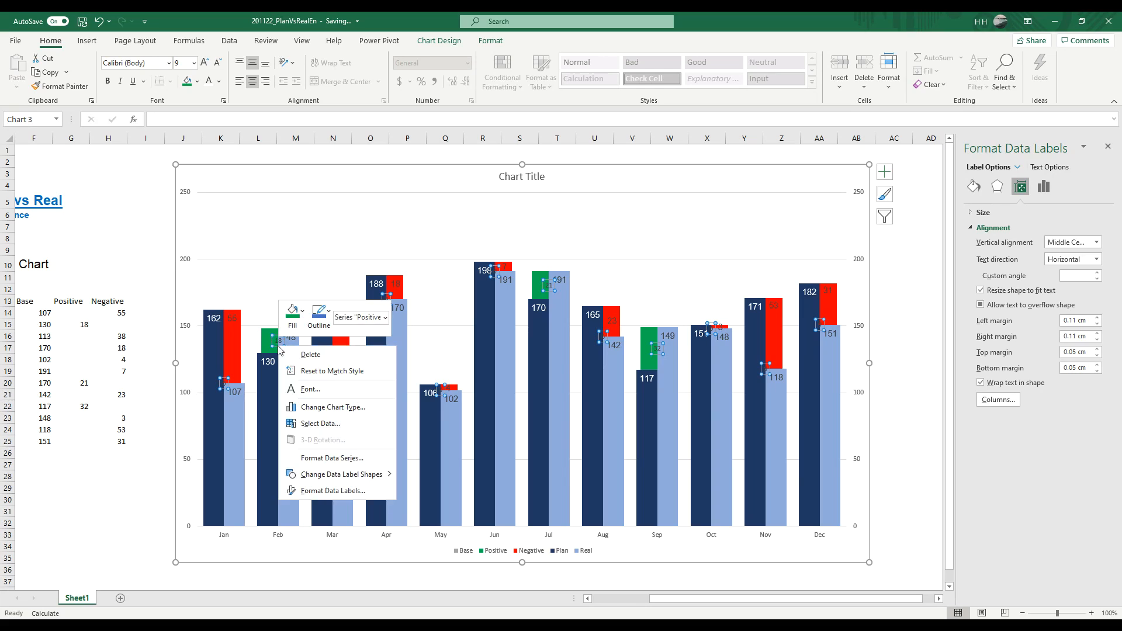
left_click(314, 494)
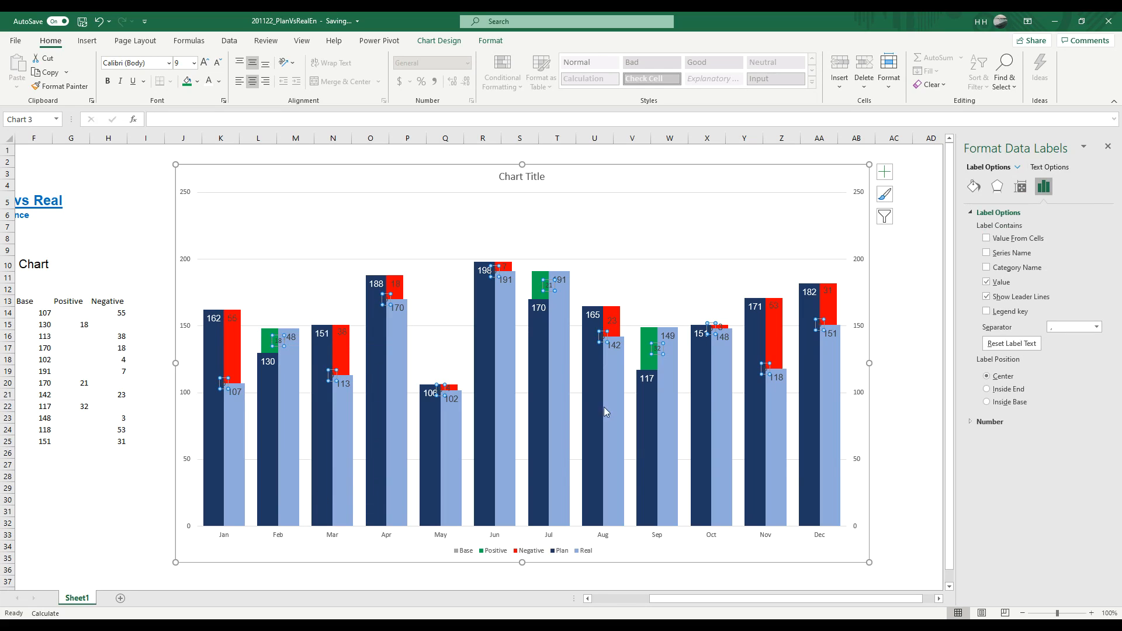
left_click(969, 422)
left_click(1088, 449)
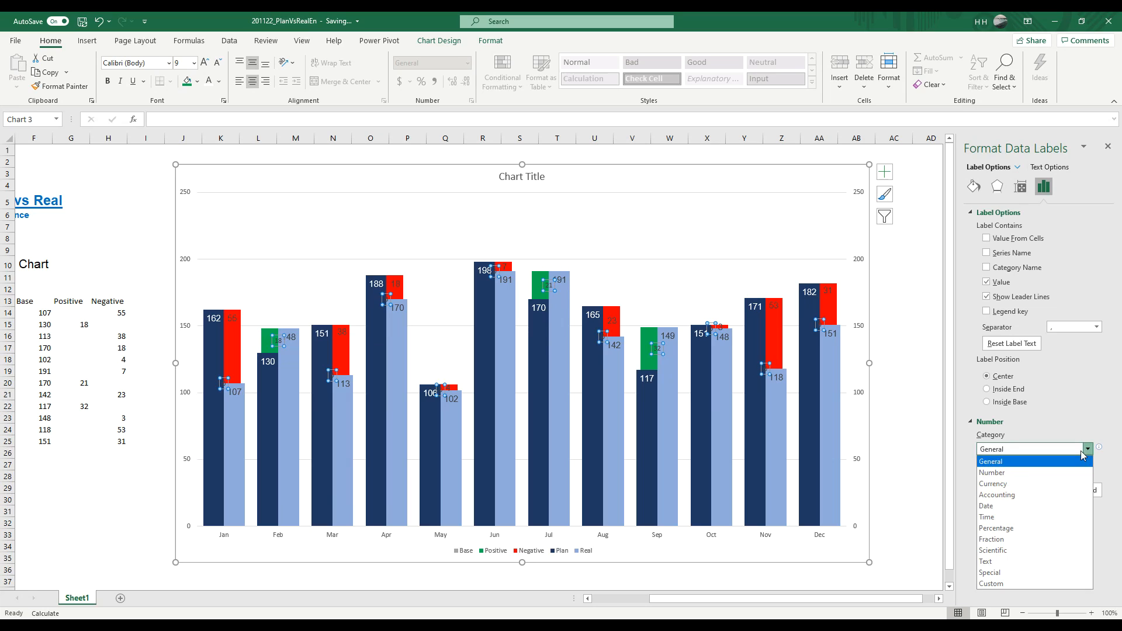
left_click(1044, 583)
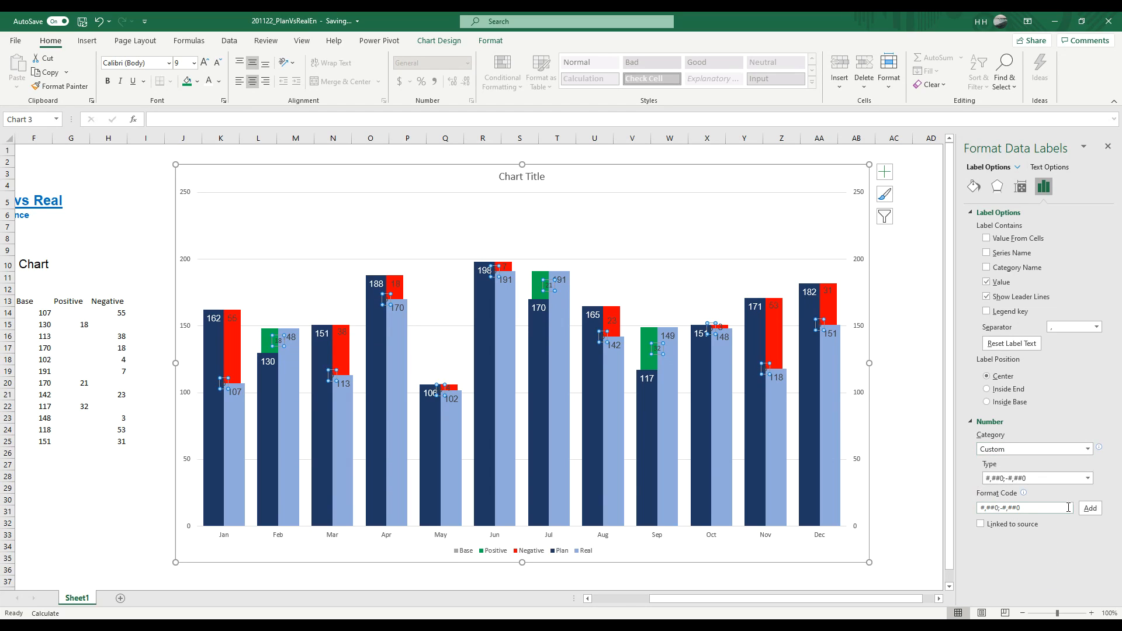
left_click(1088, 478)
left_click(1038, 535)
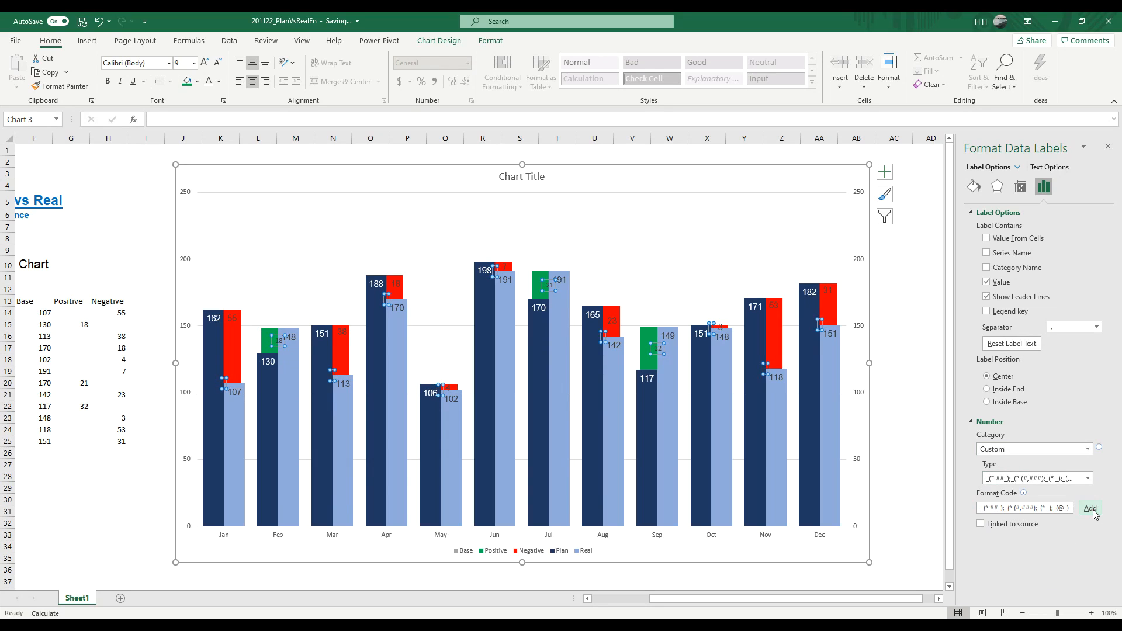
left_click(169, 395)
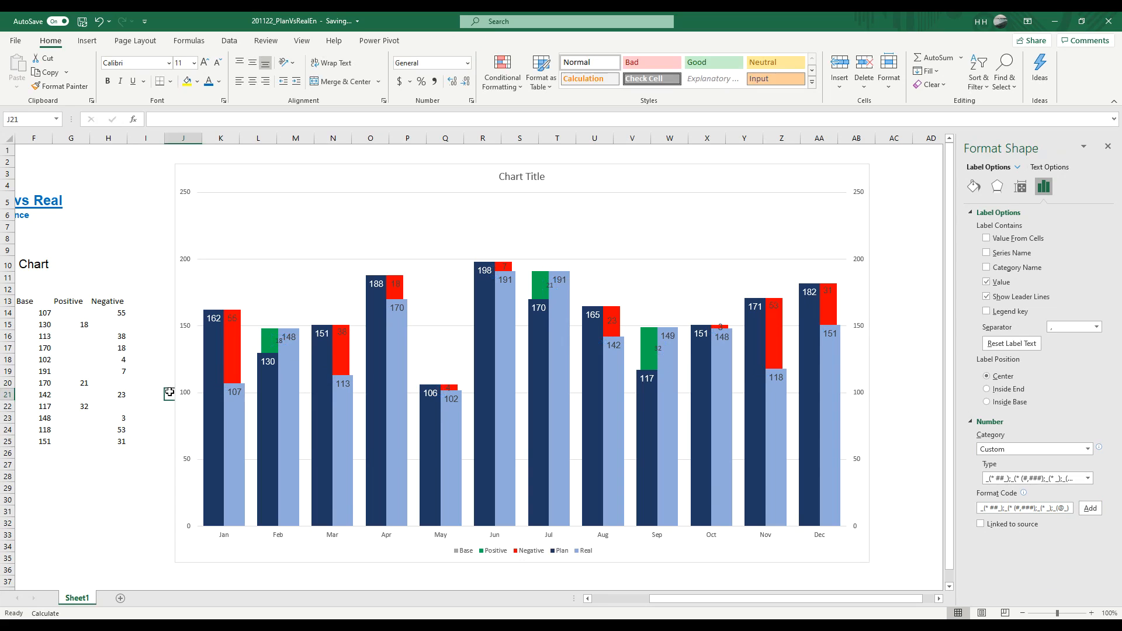
Step: Move the February, July and September Positive labels onto the visible green parts of their columns
left_click(279, 343)
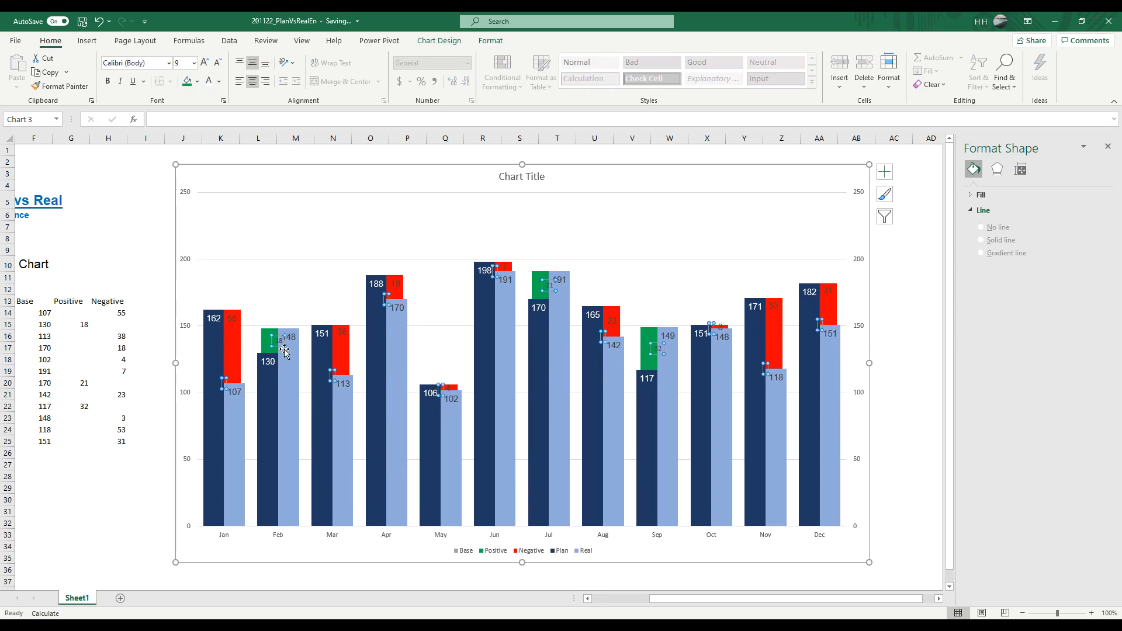
left_click(273, 342)
left_click_drag(271, 342, 270, 336)
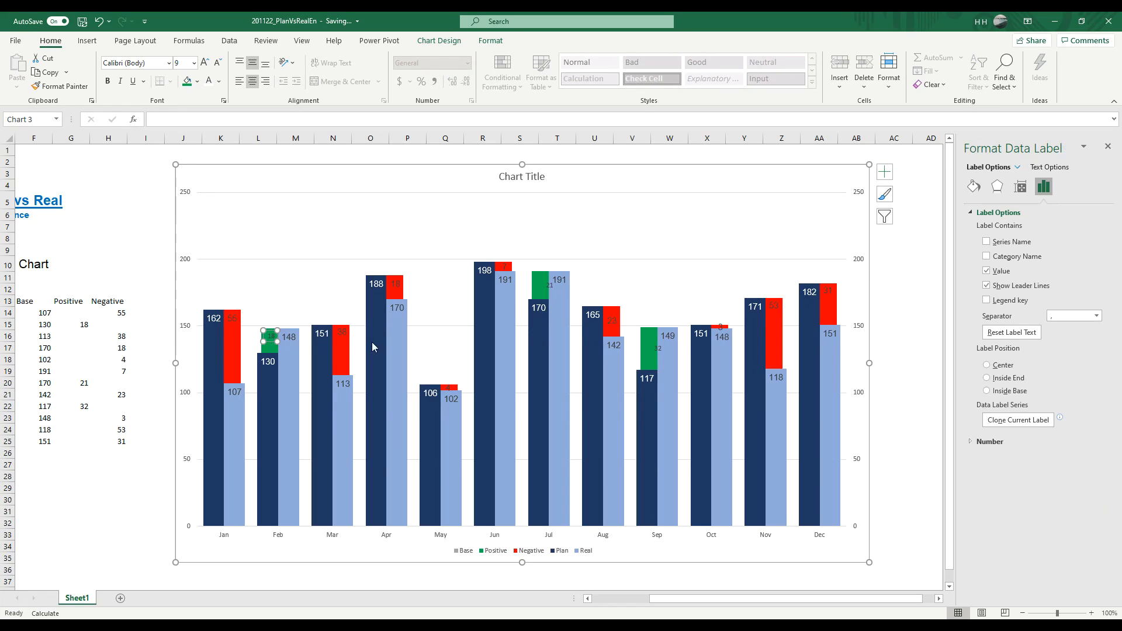
left_click(548, 288)
left_click_drag(548, 291, 542, 287)
left_click(661, 348)
left_click_drag(659, 355, 651, 342)
left_click(122, 252)
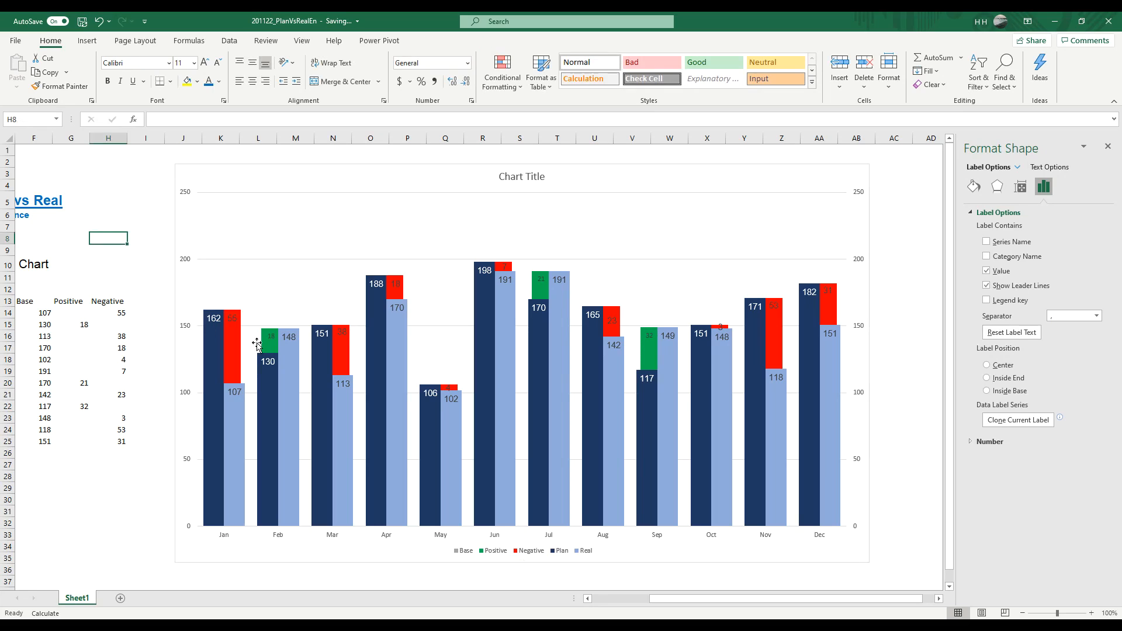
Step: Format the Positive data labels in Arial at font size 11
left_click(268, 338)
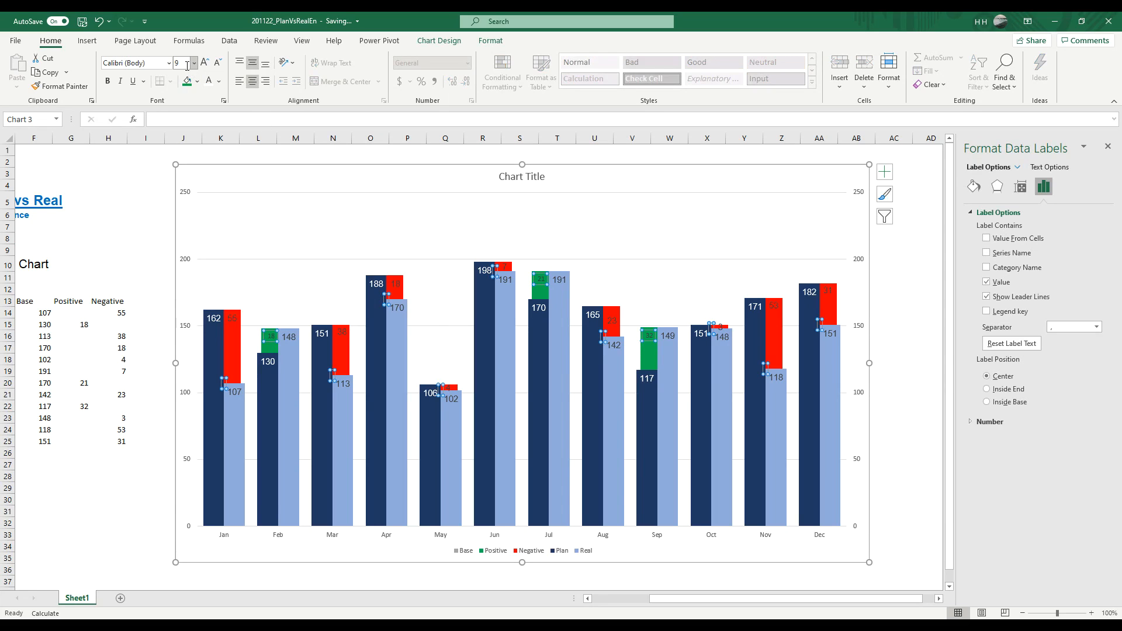
left_click(169, 62)
left_click(125, 145)
left_click(205, 63)
left_click(204, 63)
left_click(146, 162)
left_click(273, 342)
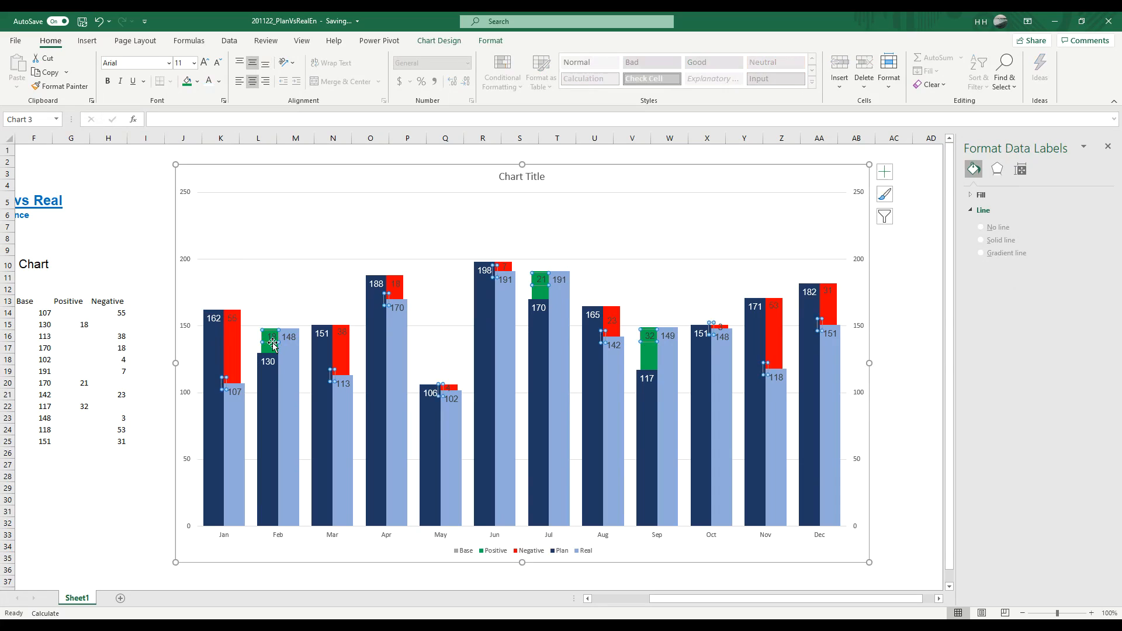
Step: Fine-tune the February, July and September Positive data labels so each sits centred on its green column segment
left_click(273, 342)
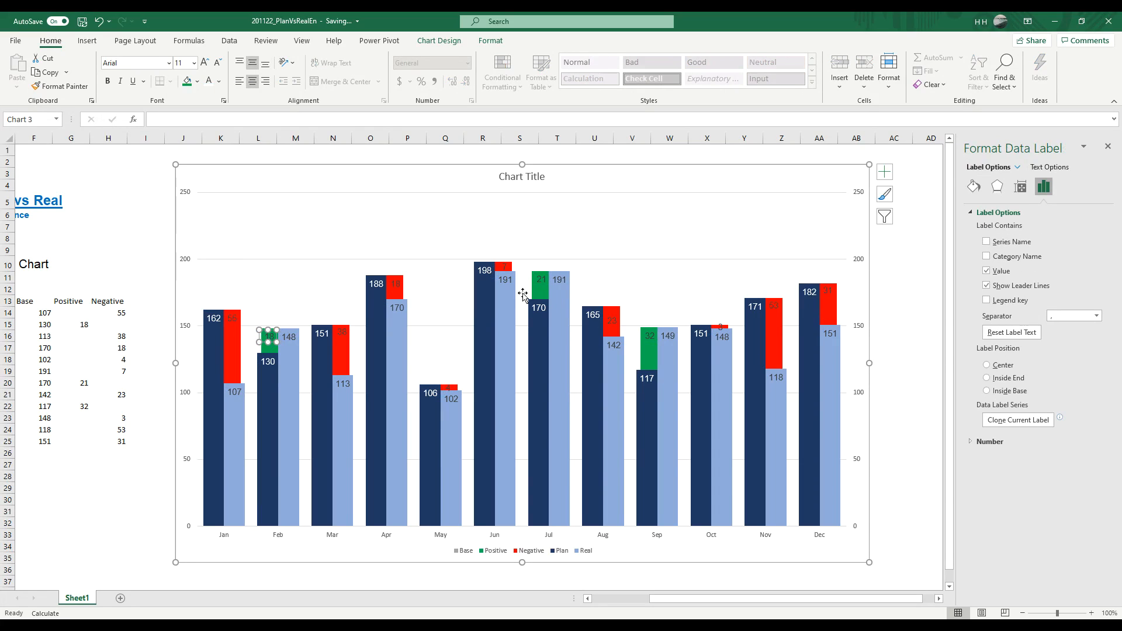
left_click(543, 289)
left_click(544, 286)
left_click(541, 284)
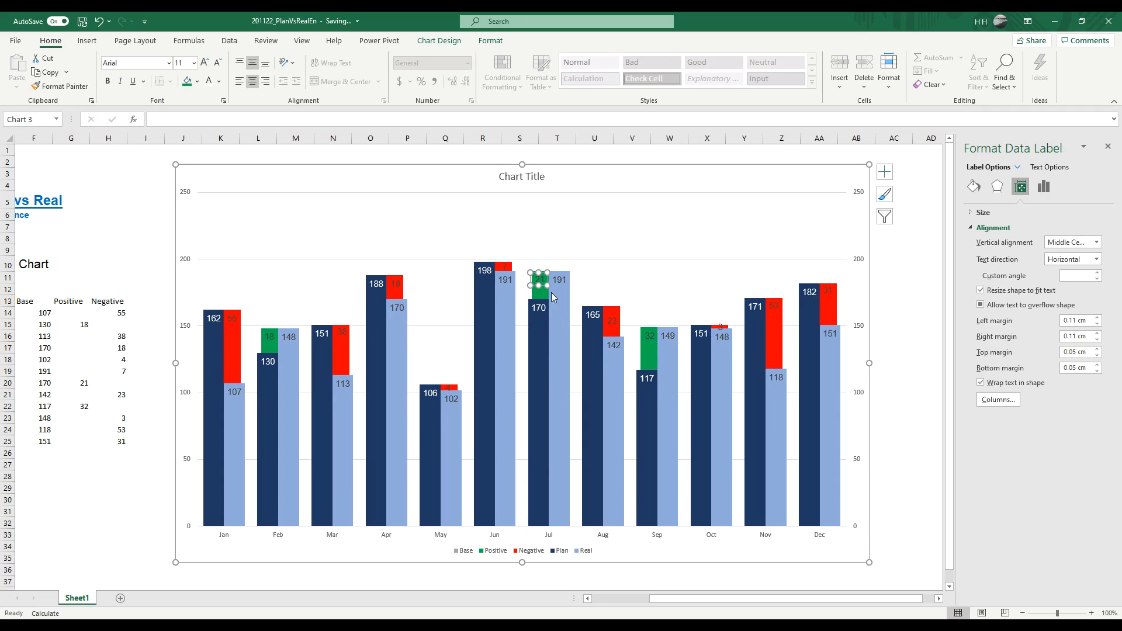
left_click(650, 338)
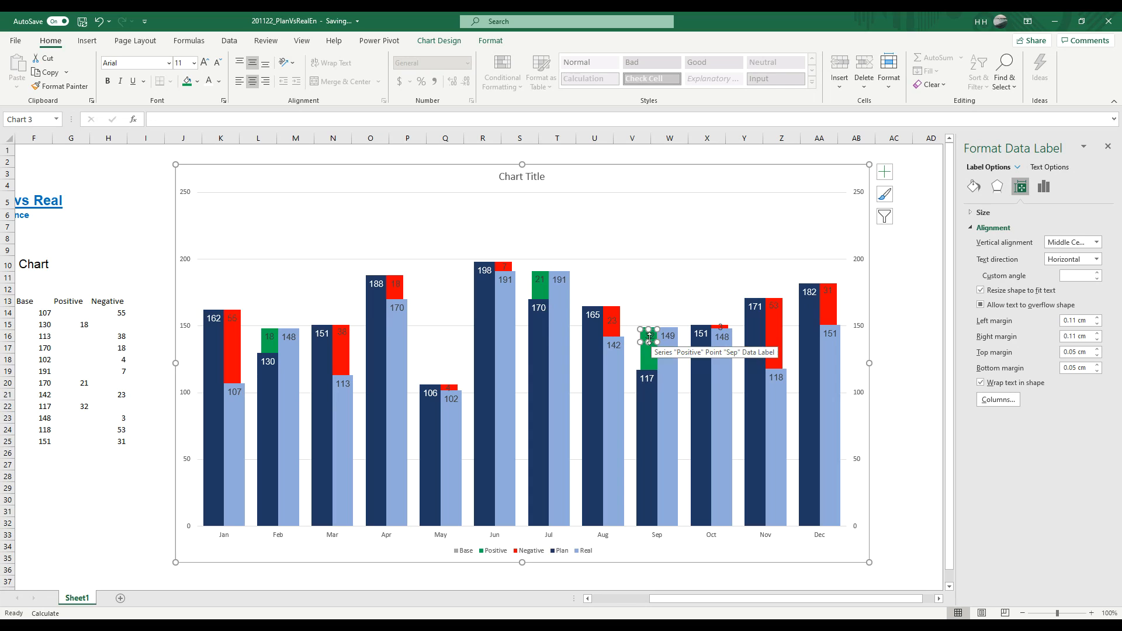
left_click(888, 325)
left_click(647, 342)
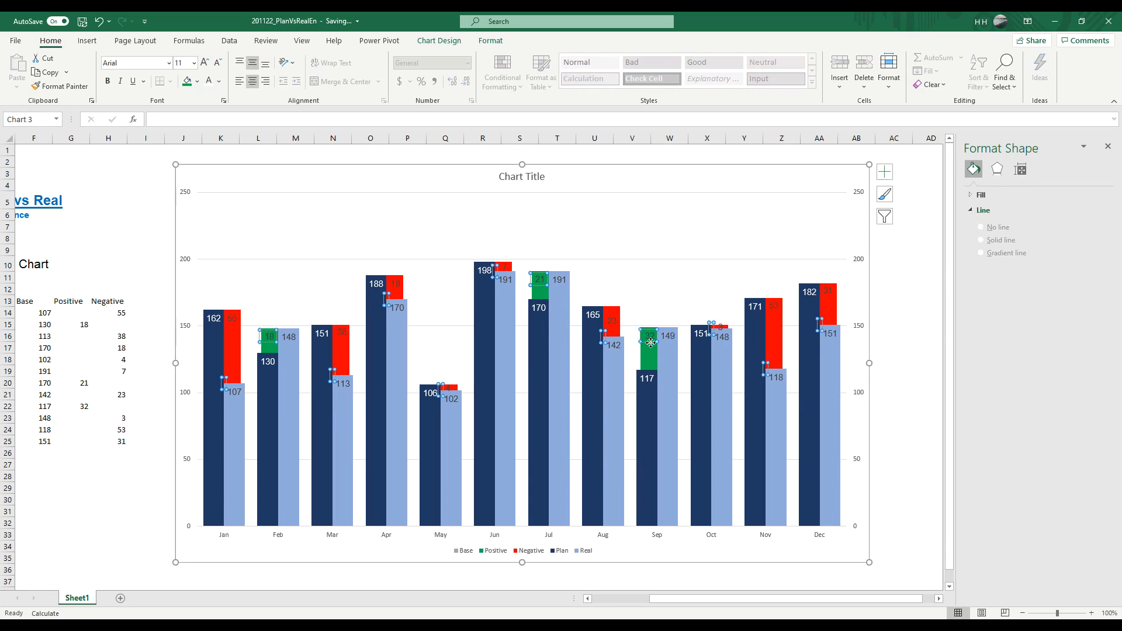
left_click(650, 342)
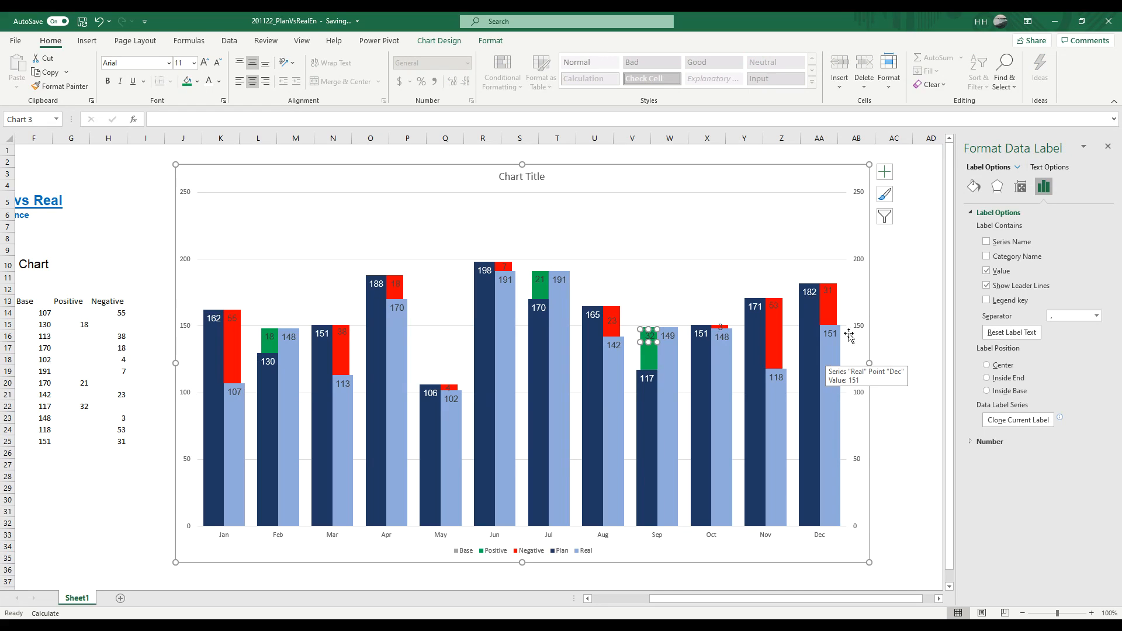
left_click(894, 263)
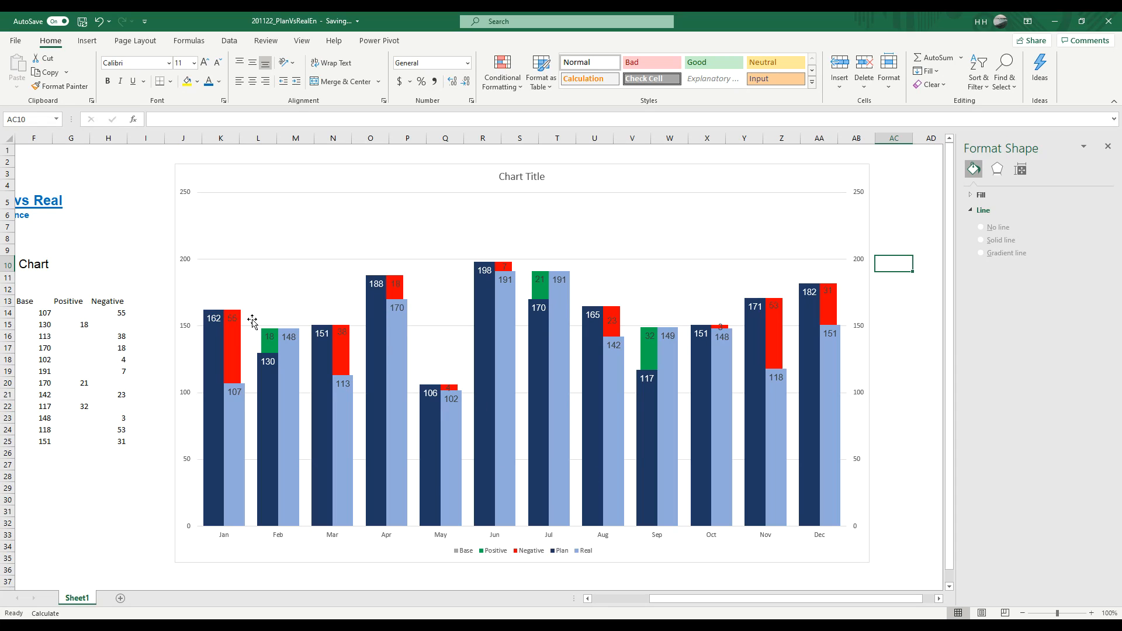
Step: Delete the primary and secondary vertical axes and the horizontal gridlines from the chart
left_click(188, 262)
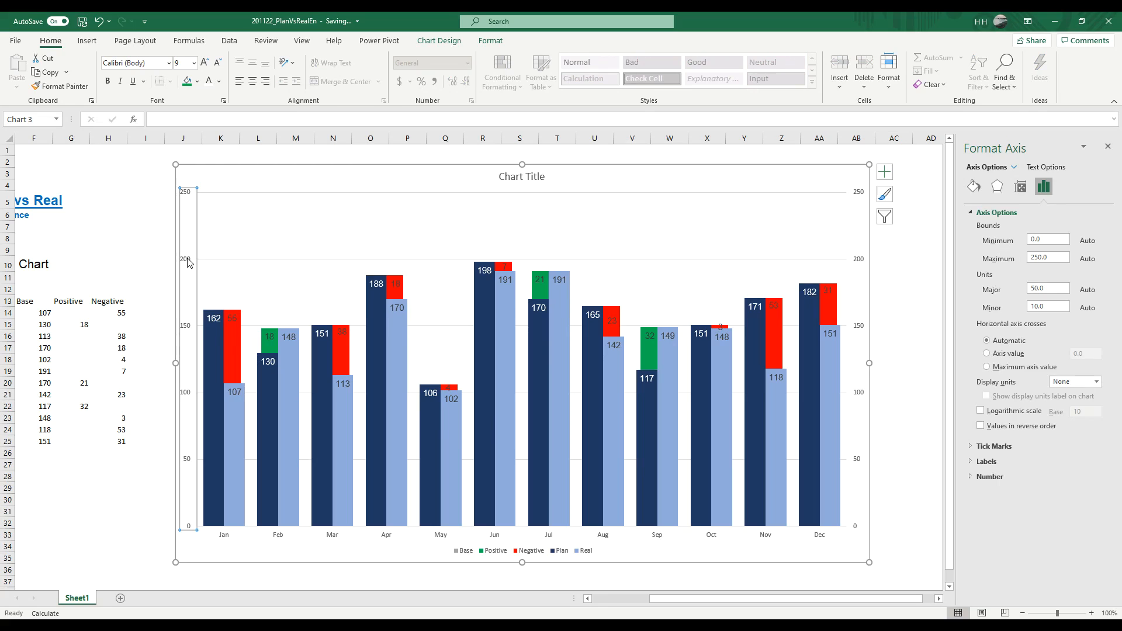
key("Delete")
left_click(857, 261)
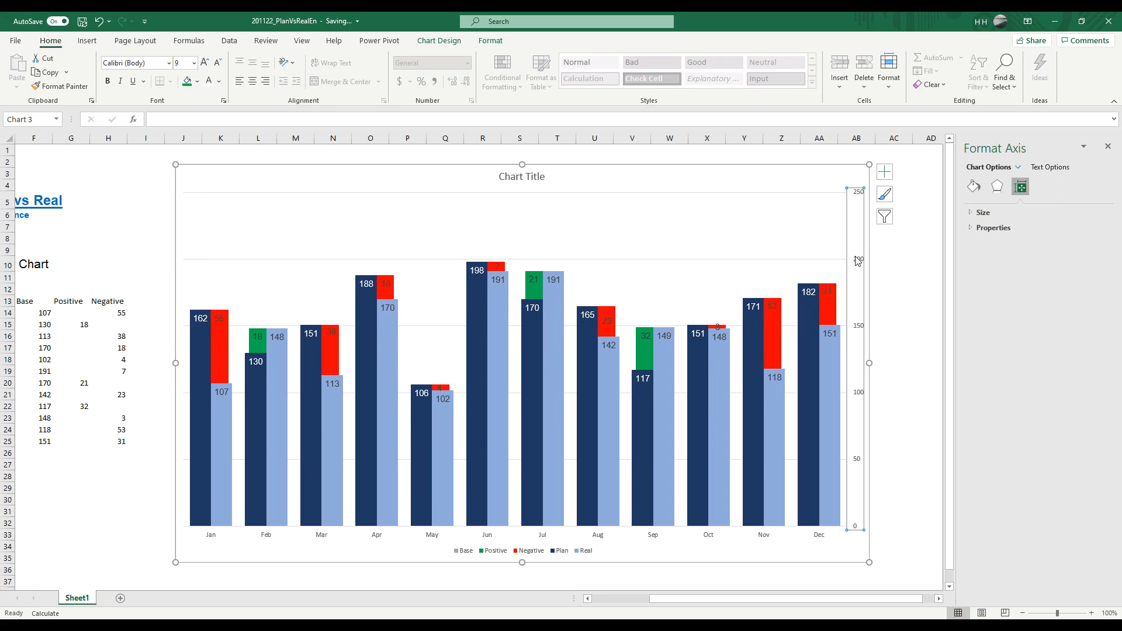
key("Delete")
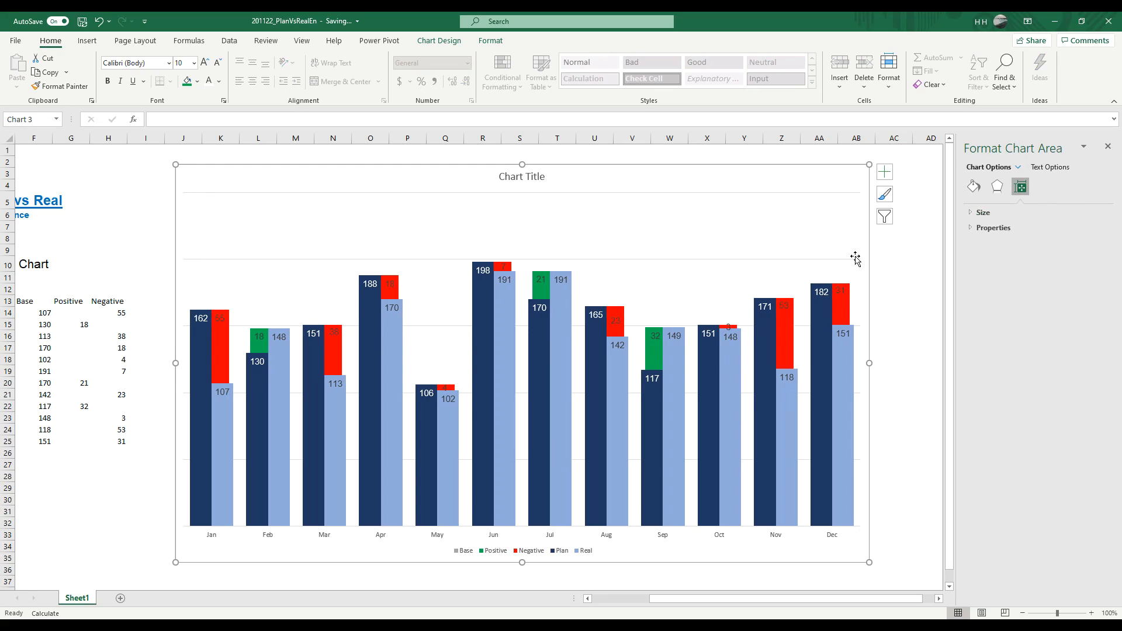
left_click(597, 260)
key("Delete")
Step: Replace the chart title text with "Monthly sales"
left_click(531, 177)
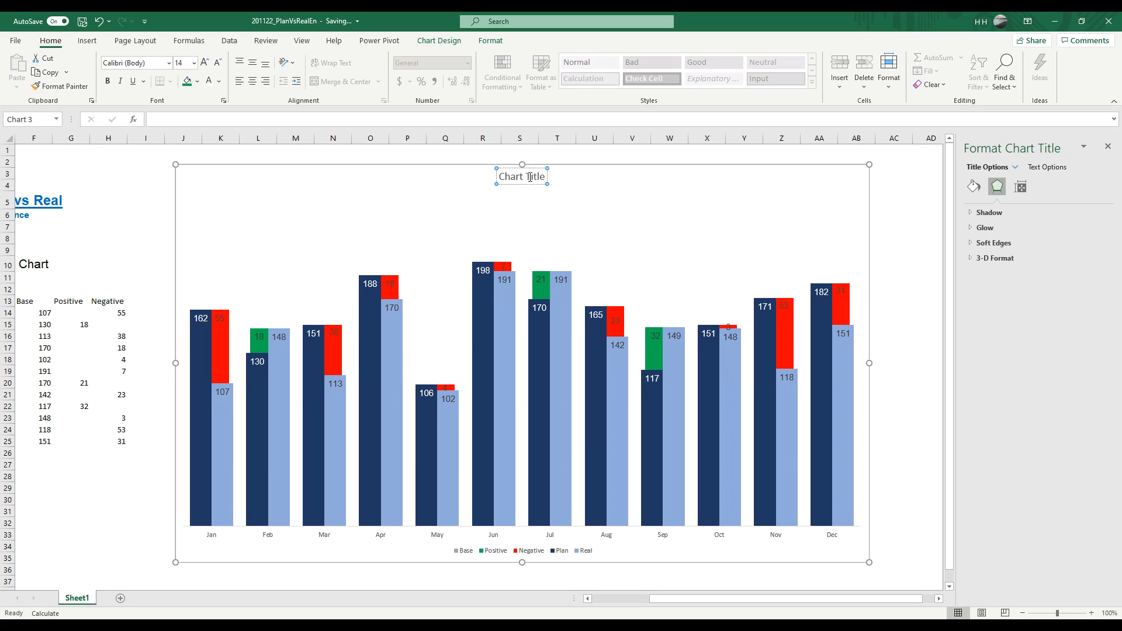
key("ctrl+a")
type("Monthly sales")
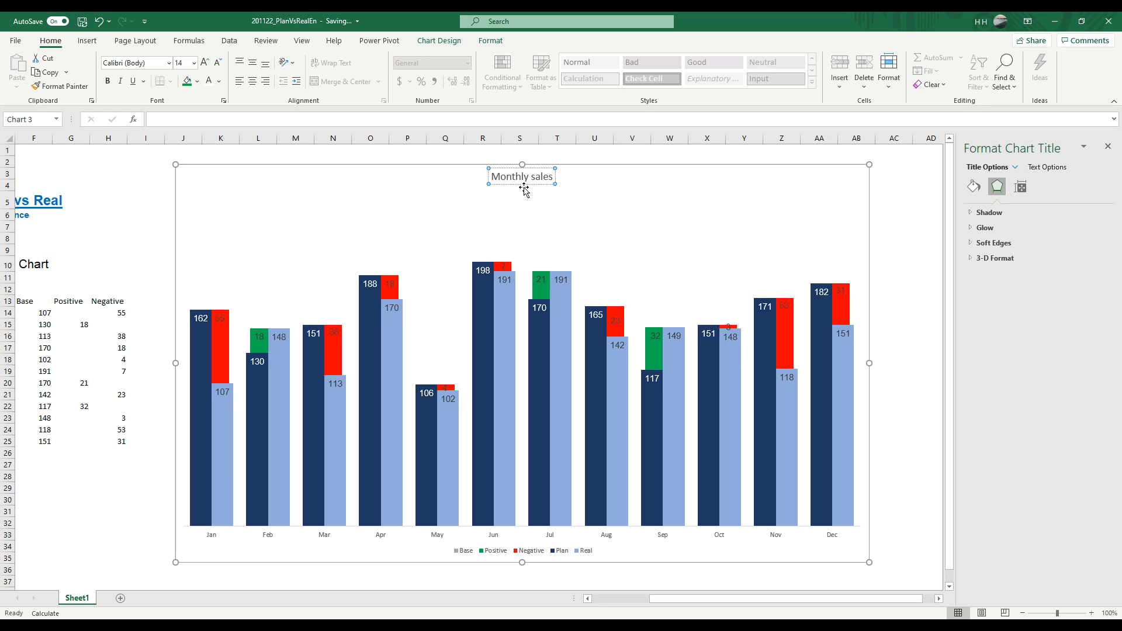
Step: Format the chart title in Arial at font size 18
left_click(527, 182)
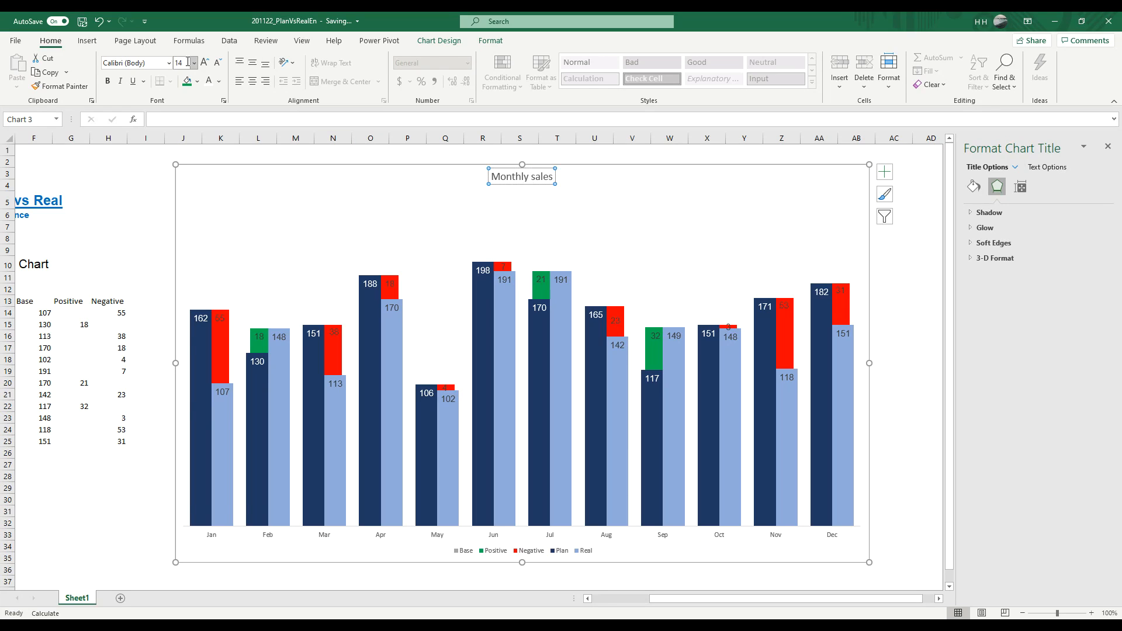
left_click(169, 63)
left_click(129, 145)
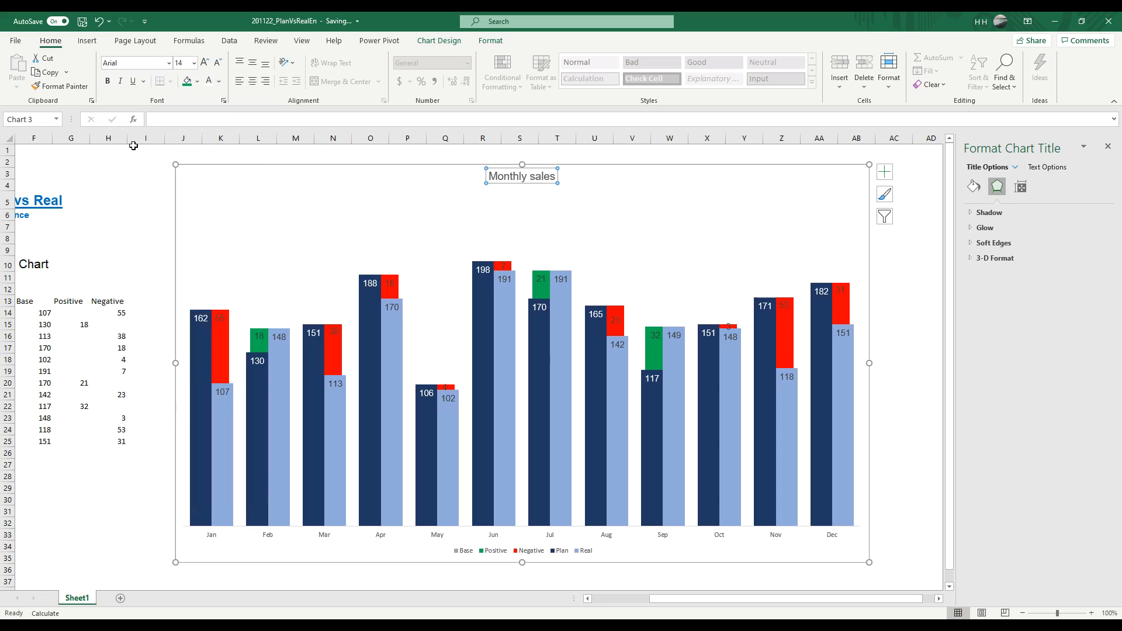
left_click(194, 64)
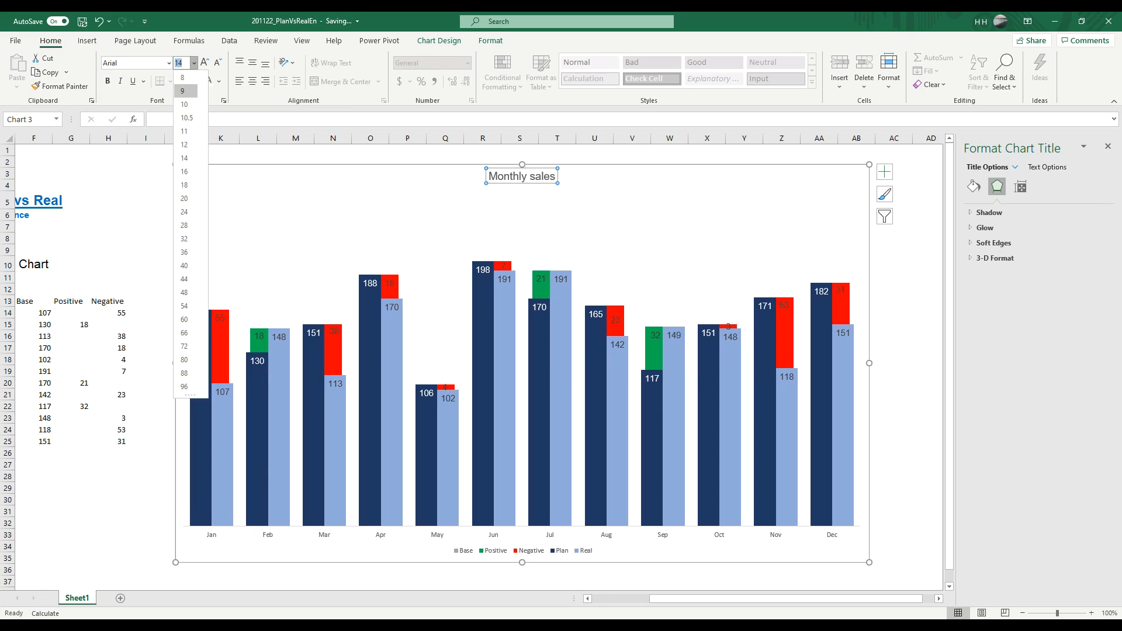
left_click(186, 184)
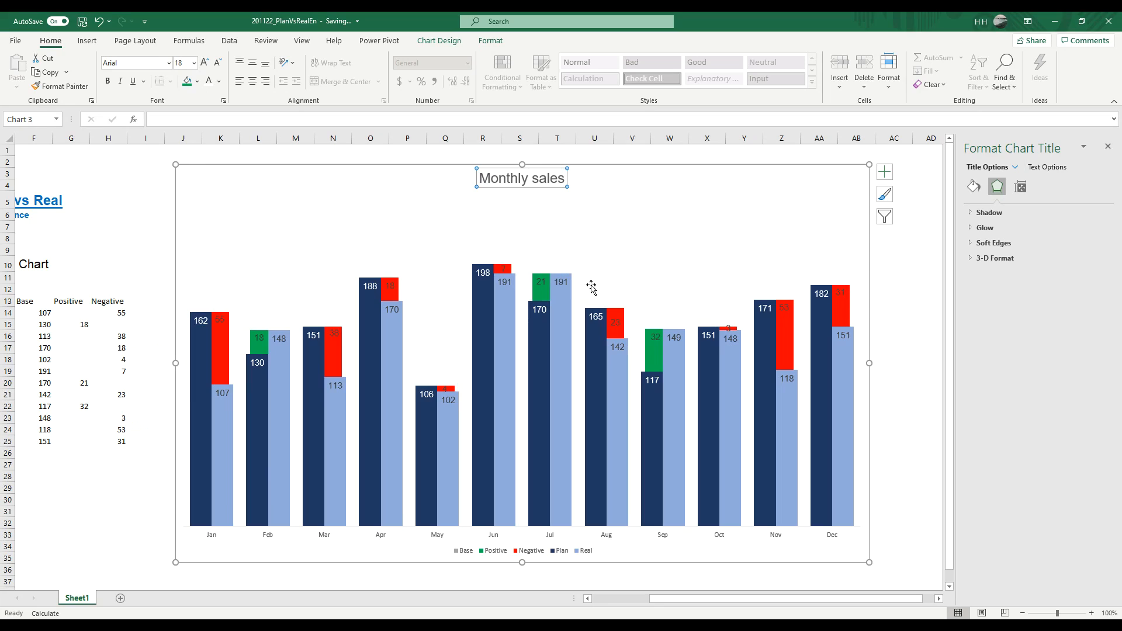
Step: Format the month labels on the horizontal axis in Arial at font size 14
left_click(553, 550)
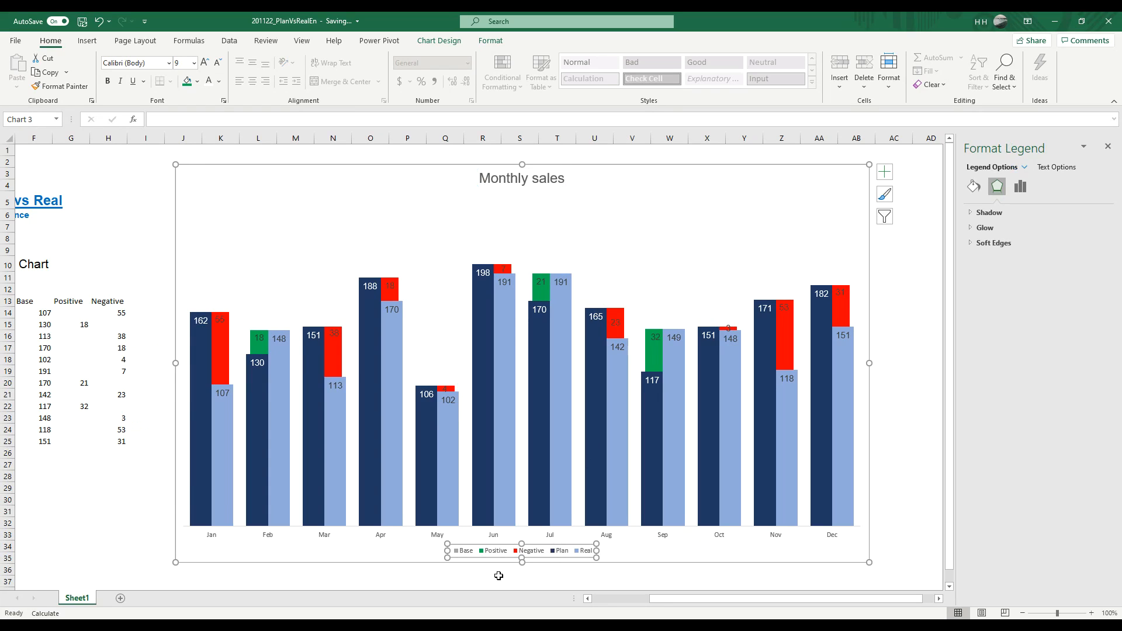
left_click(493, 537)
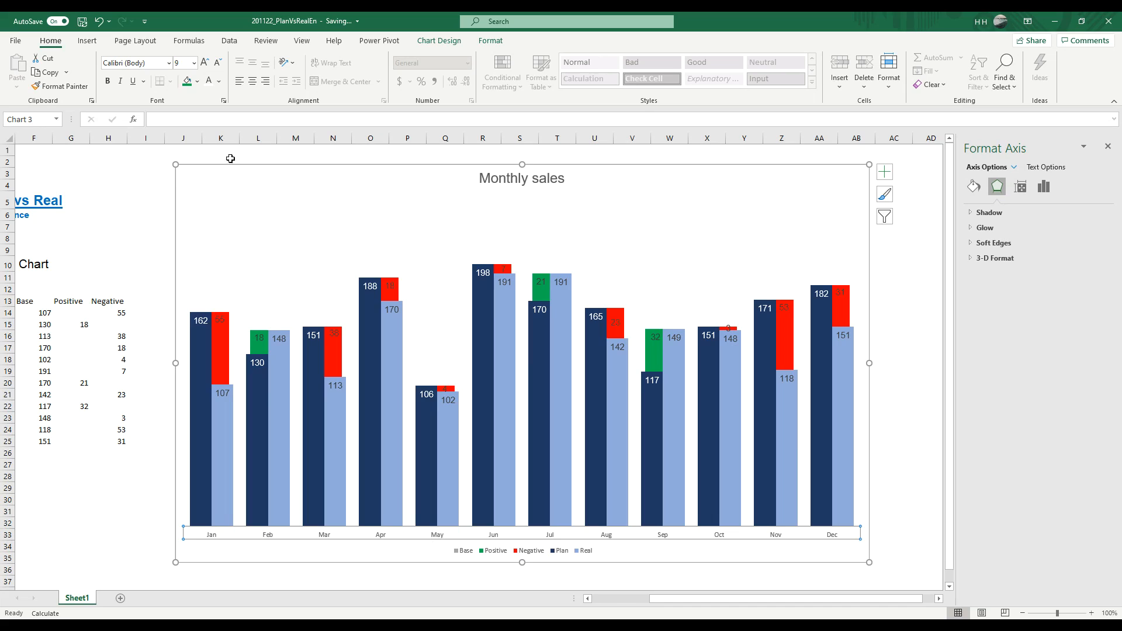
left_click(169, 62)
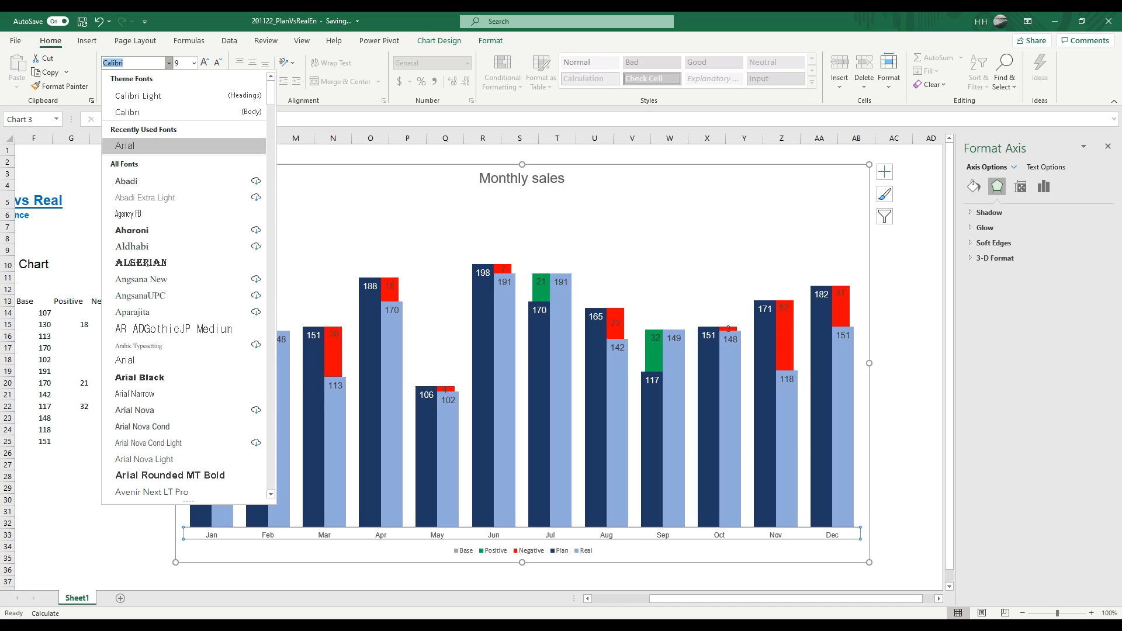
left_click(125, 146)
left_click(193, 63)
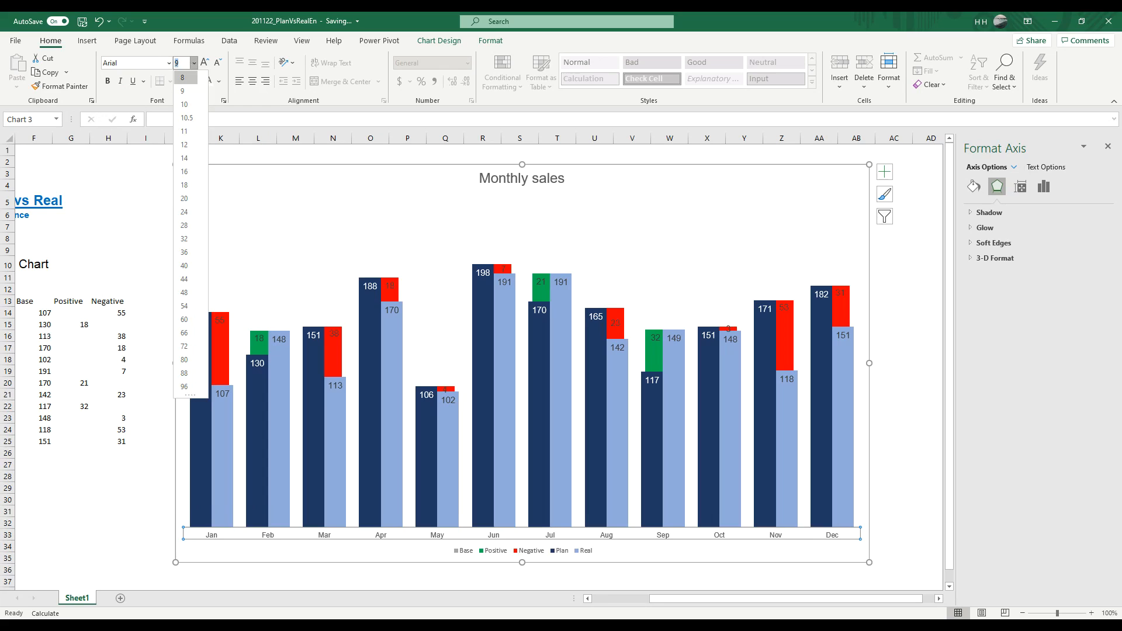
left_click(184, 144)
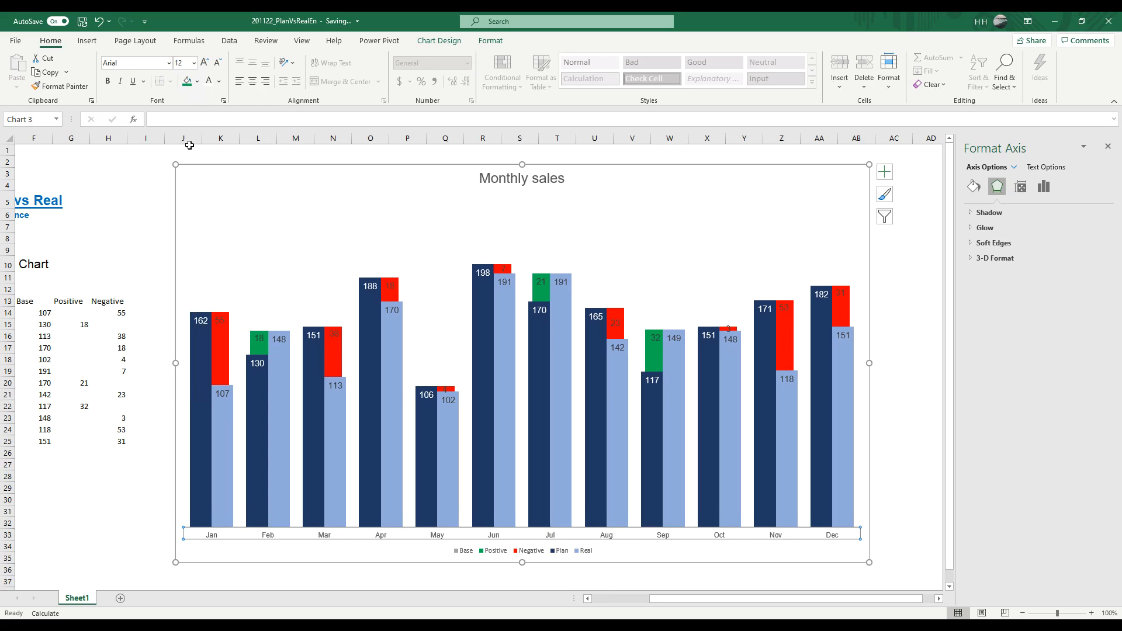
left_click(204, 62)
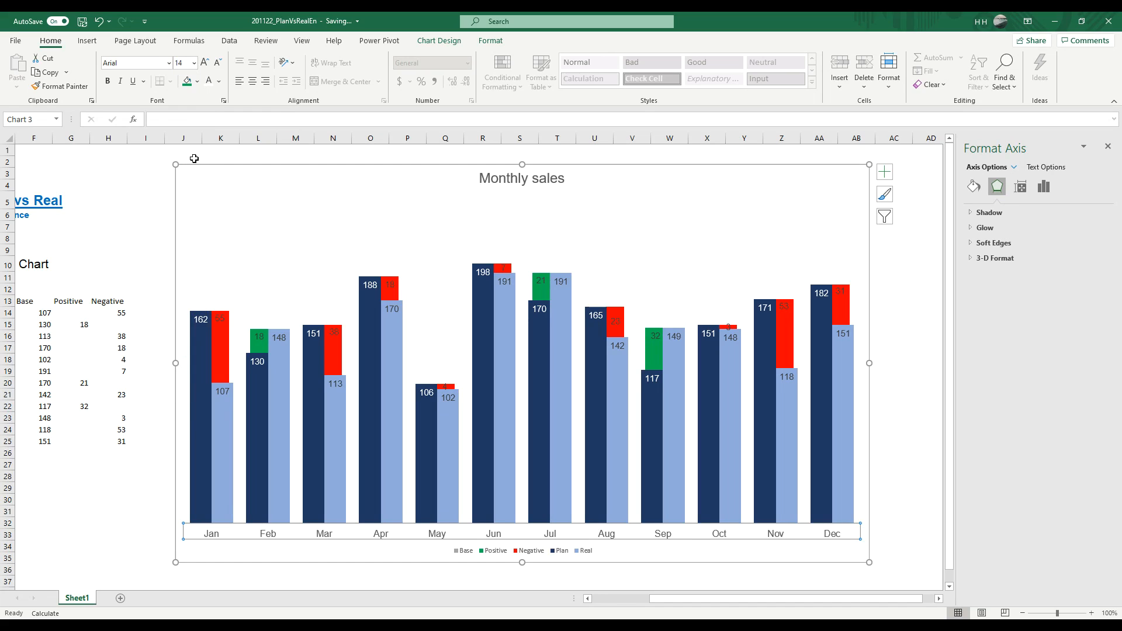
left_click(141, 200)
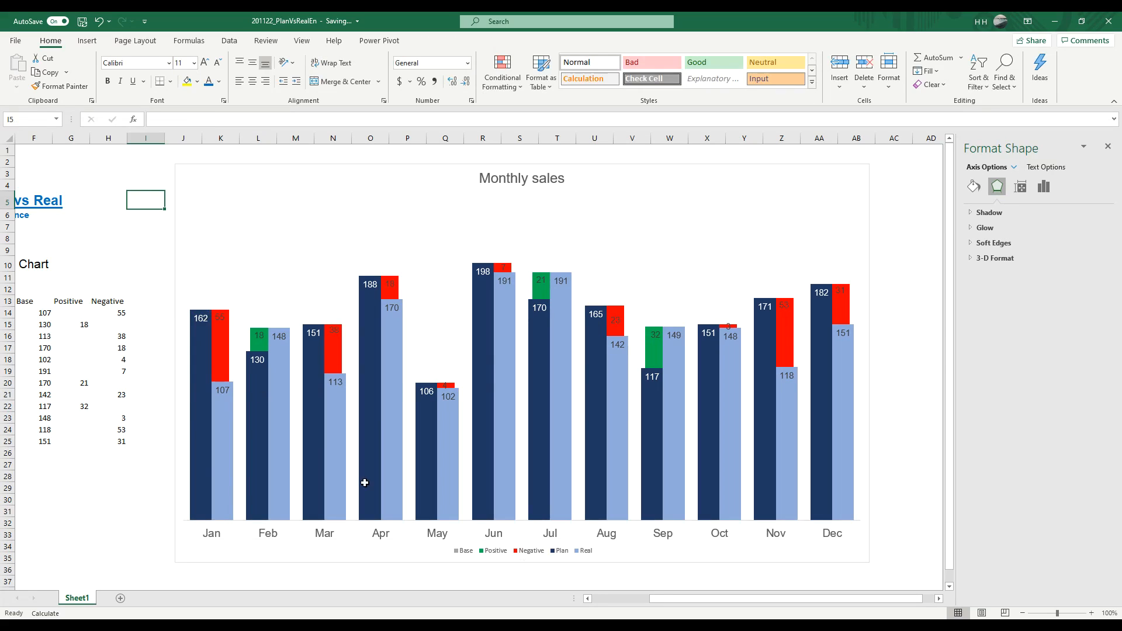
Step: Move the legend above the autumn and winter columns, within the chart border, and format it in Arial at font size 14
left_click(510, 551)
left_click_drag(554, 551, 774, 216)
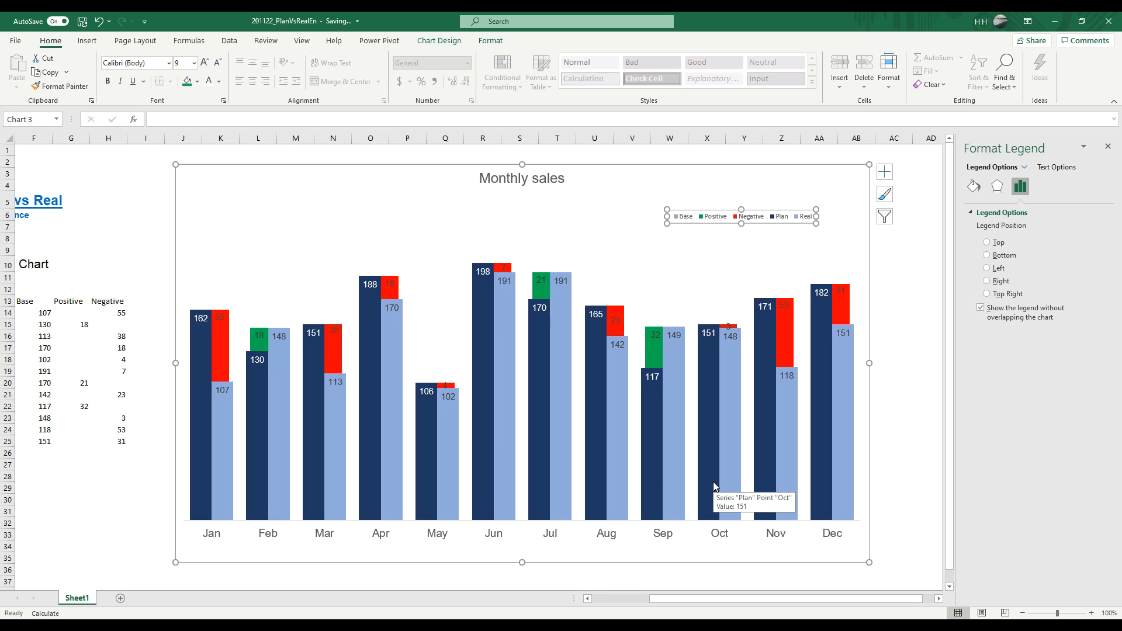
left_click(169, 63)
left_click(169, 62)
left_click(169, 62)
left_click(125, 145)
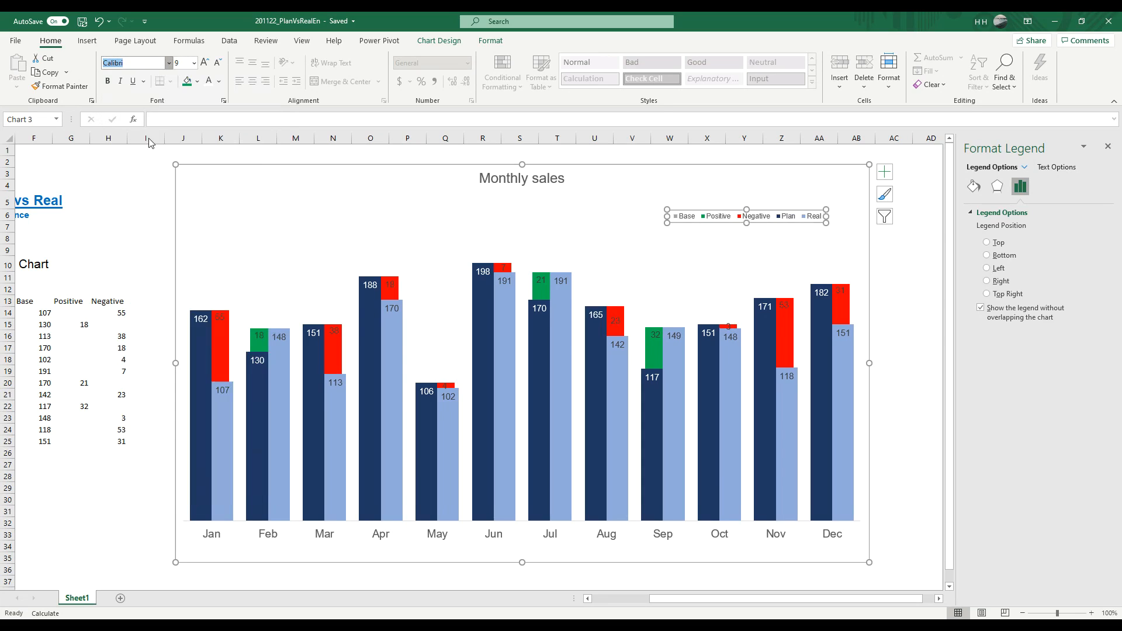
left_click(194, 63)
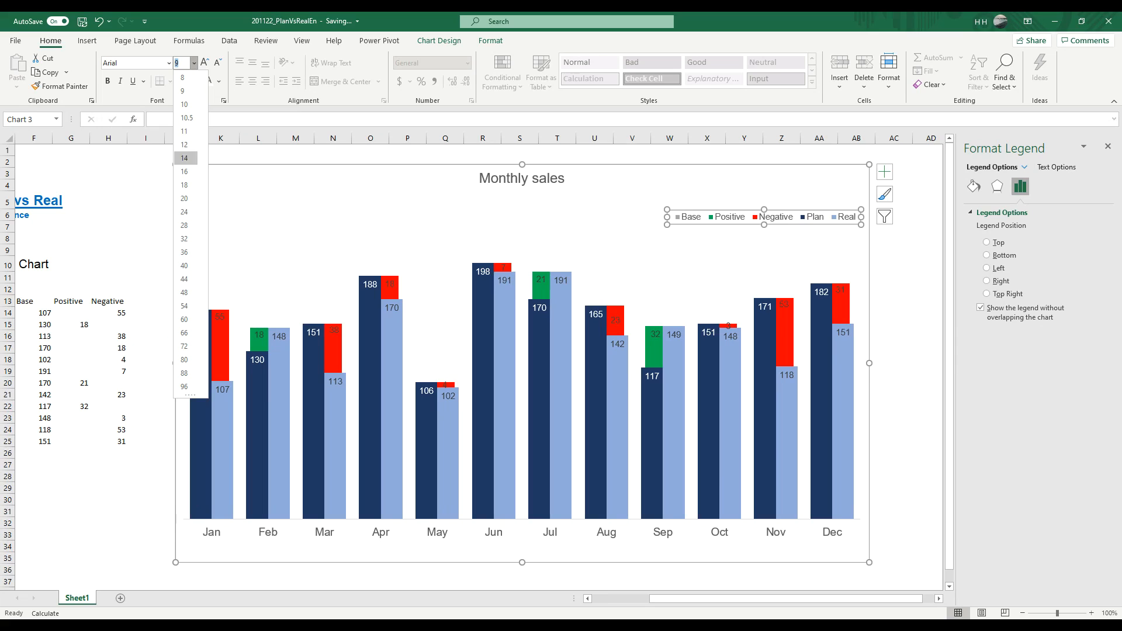
left_click(185, 158)
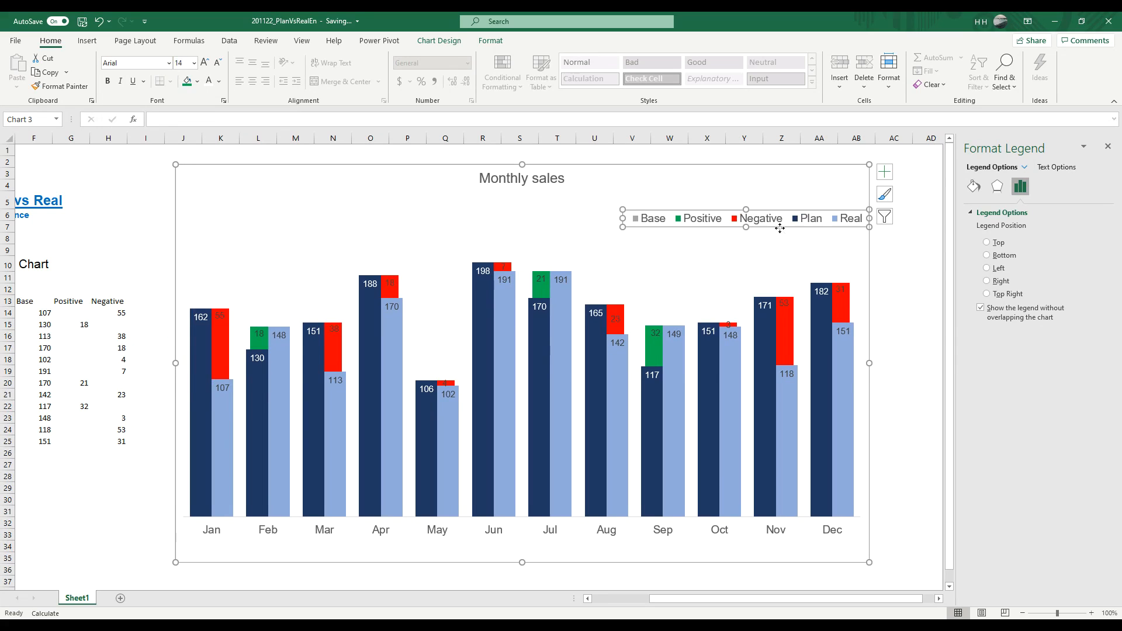
left_click_drag(754, 227, 683, 229)
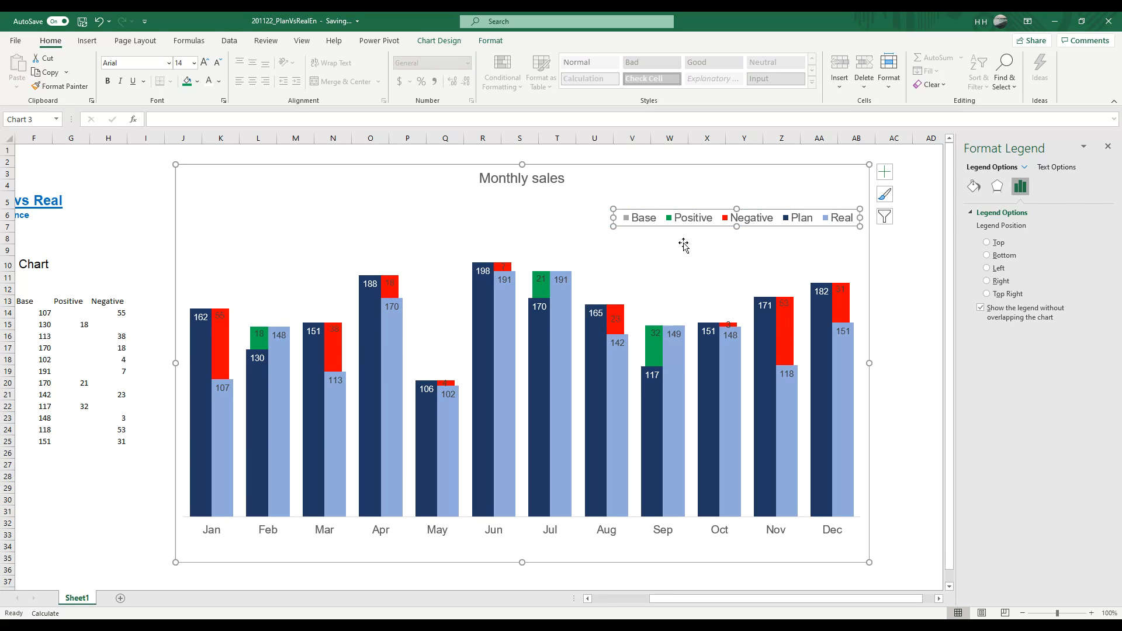
Step: Select only the Base entry in the chart legend
left_click(648, 222)
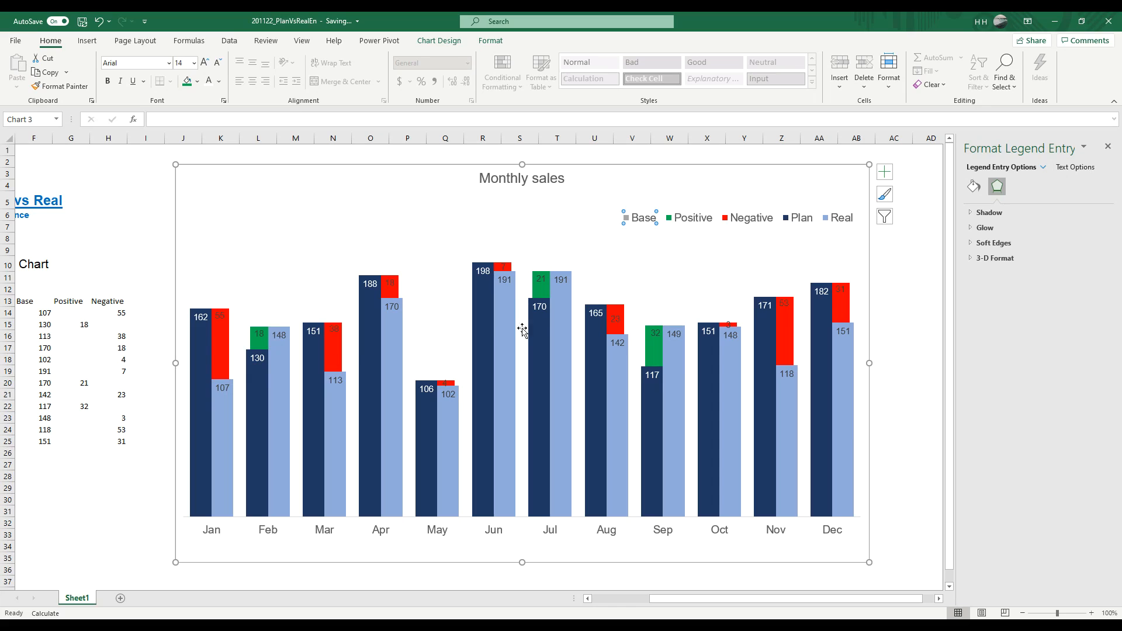
Step: Remove the Base, Positive and Negative entries from the chart legend, leaving only Plan and Real
key("Delete")
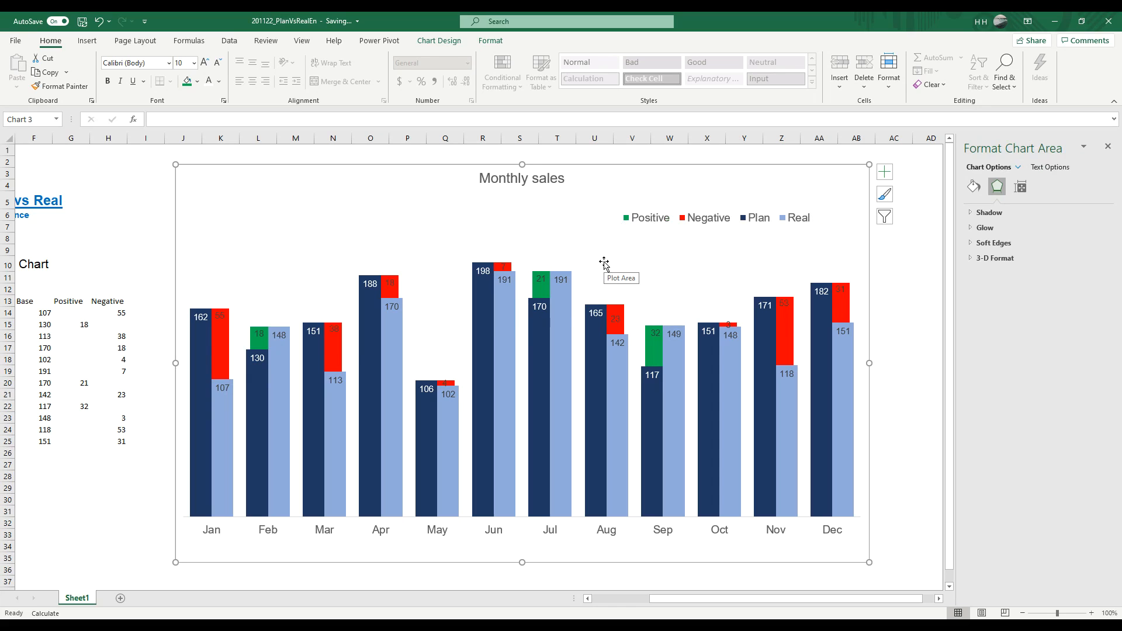
left_click(648, 221)
left_click(650, 222)
key("Delete")
left_click(651, 224)
left_click(651, 224)
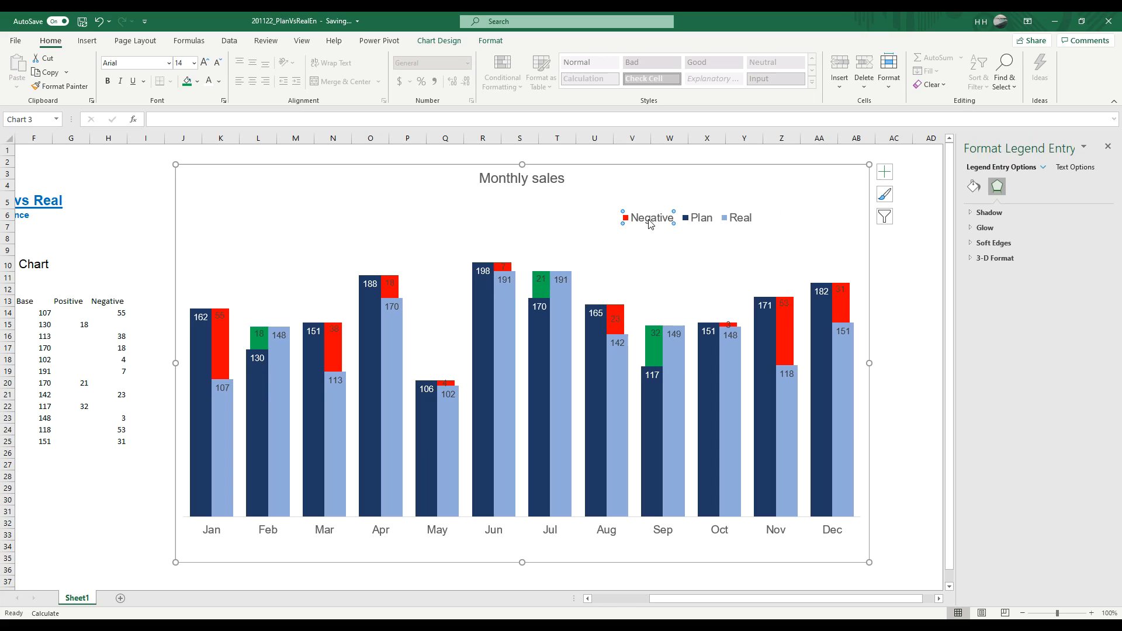
key("Delete")
Step: Move the legend above the February to April columns and set its font size to 16
left_click(648, 228)
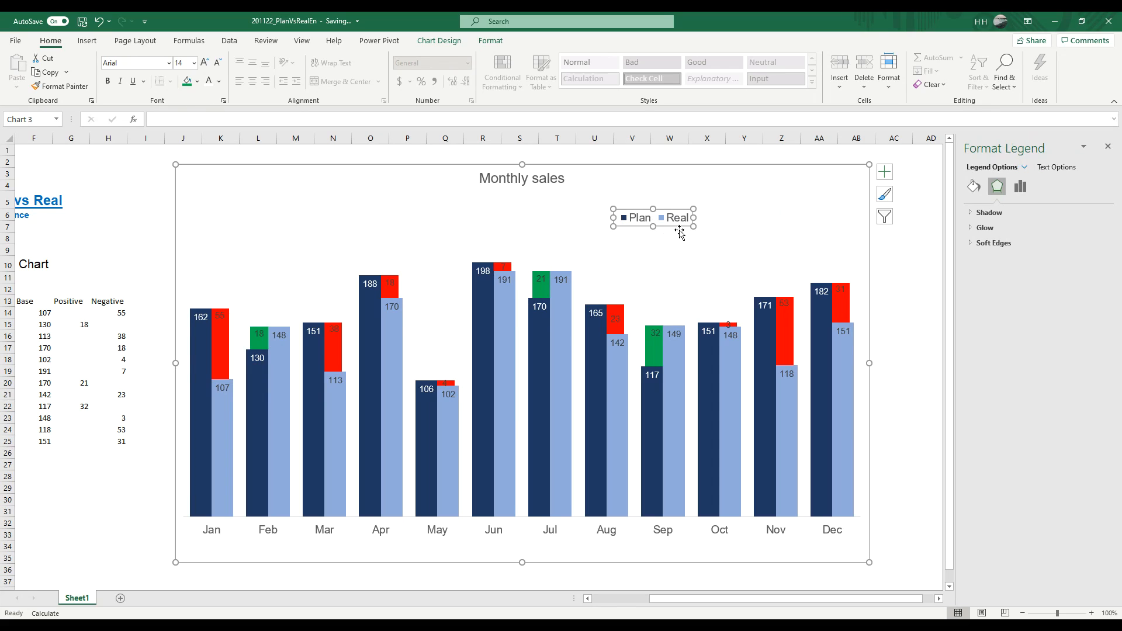
left_click_drag(674, 226, 339, 230)
left_click(204, 62)
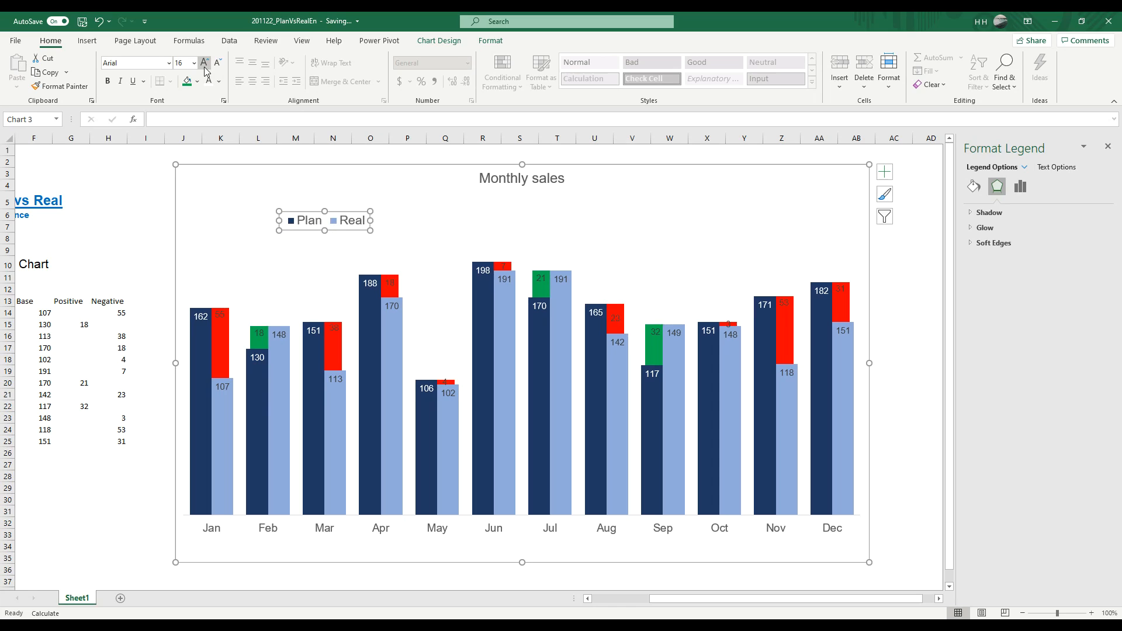
Step: Lower the chart title slightly and shift the legend a little further toward January, with its font size at 16
left_click(512, 178)
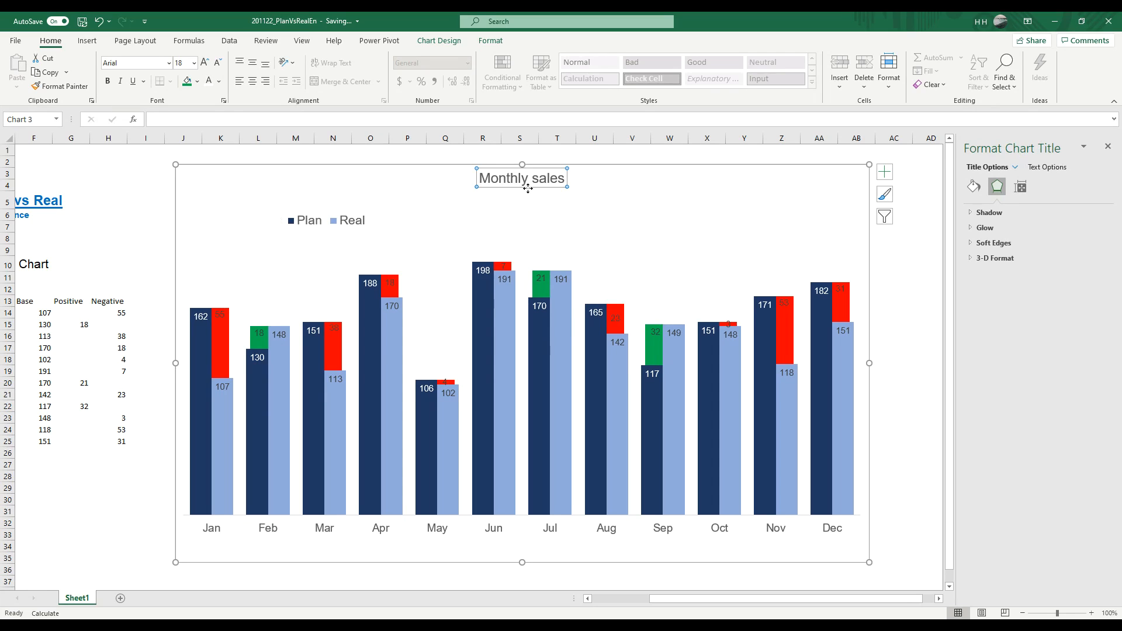
left_click_drag(528, 193, 527, 199)
left_click(332, 228)
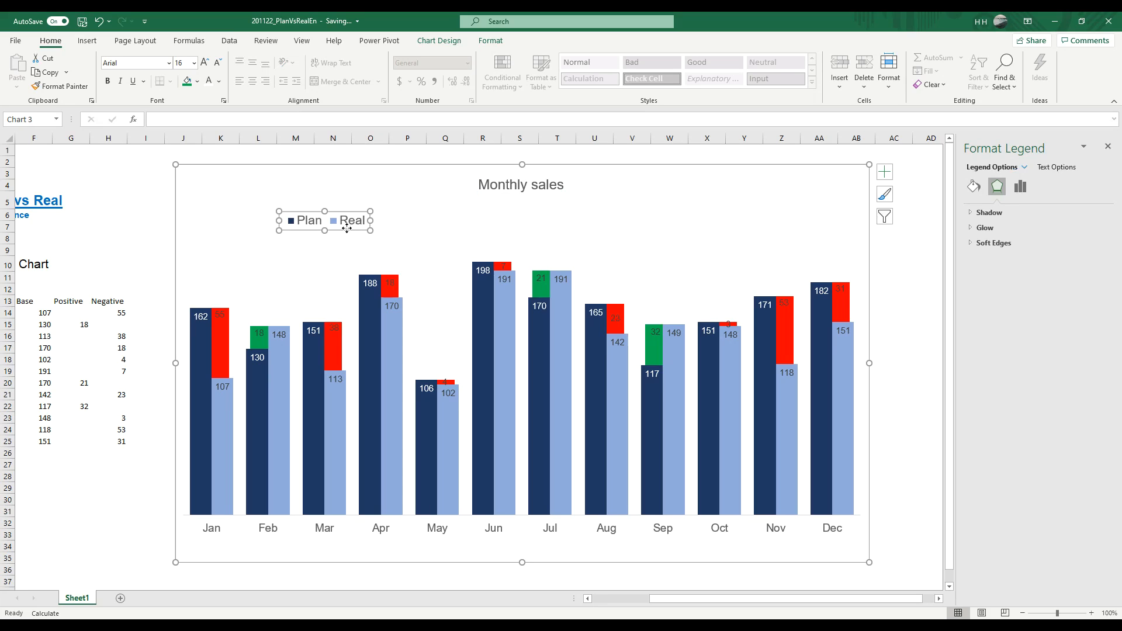
left_click_drag(332, 228, 315, 228)
left_click(204, 62)
left_click(217, 62)
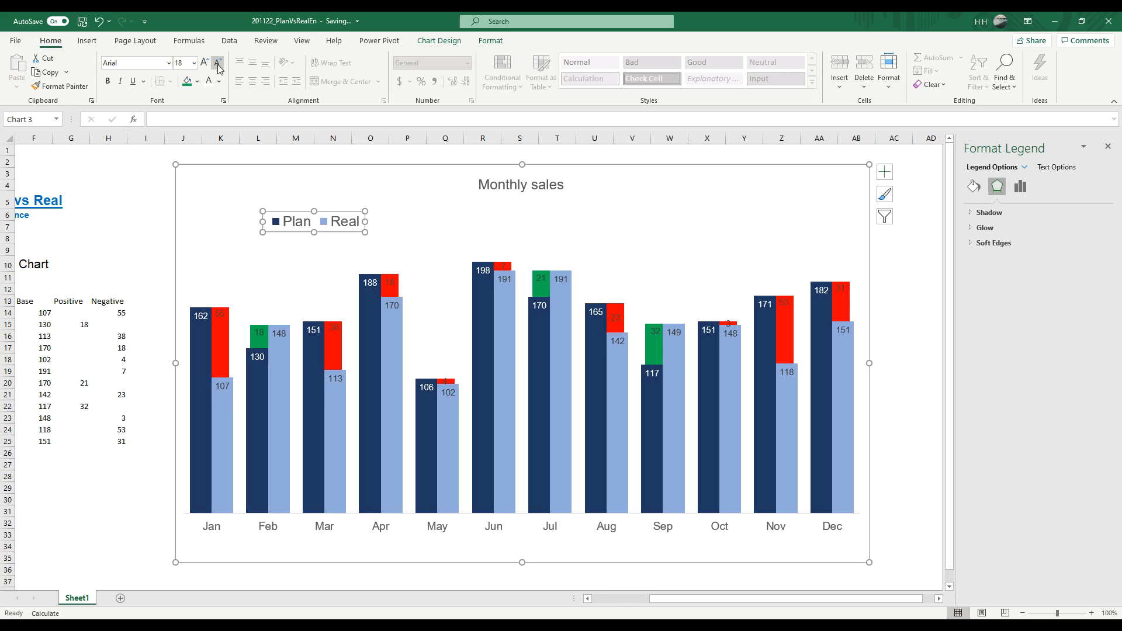
left_click(154, 186)
Step: Remove the outline from the whole chart area
left_click(805, 237)
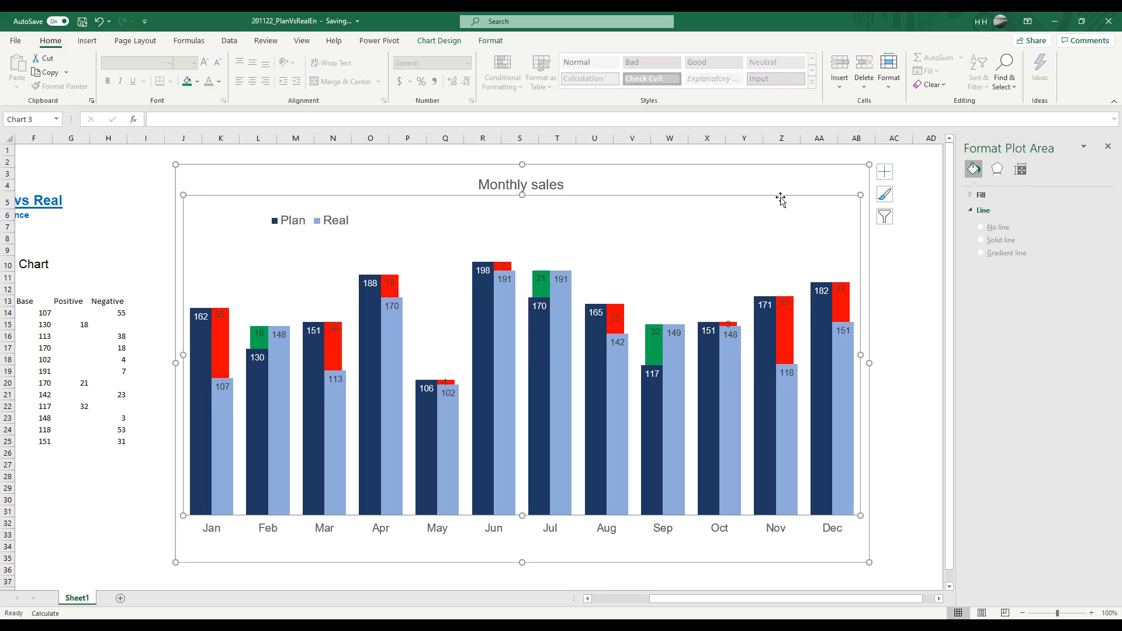
left_click(829, 181)
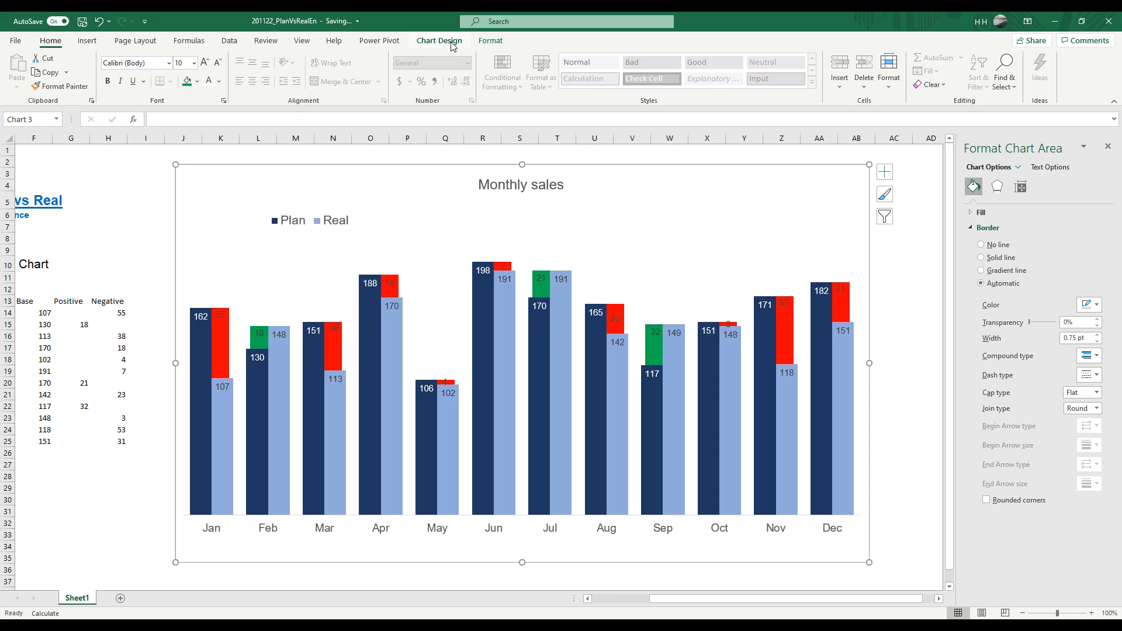
left_click(498, 43)
left_click(484, 71)
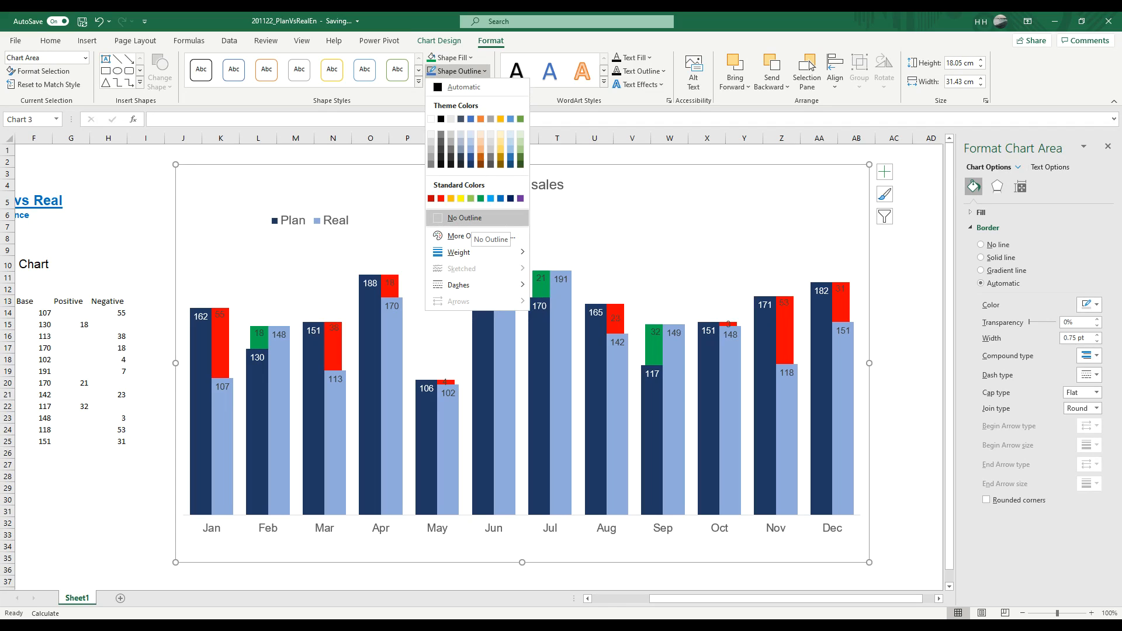
left_click(468, 217)
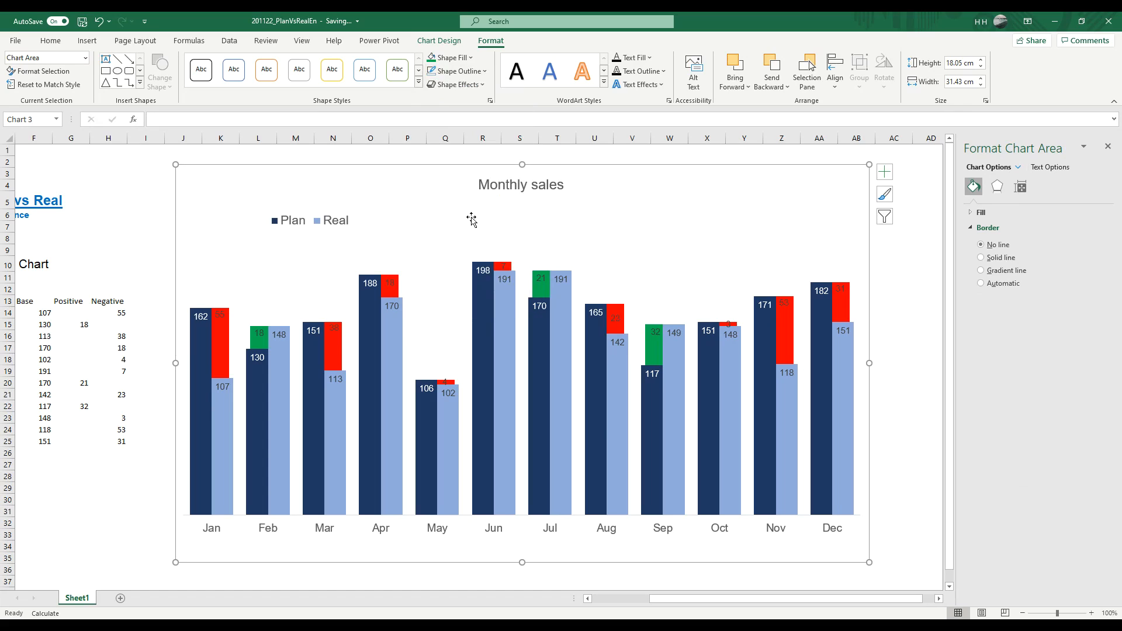
left_click(881, 278)
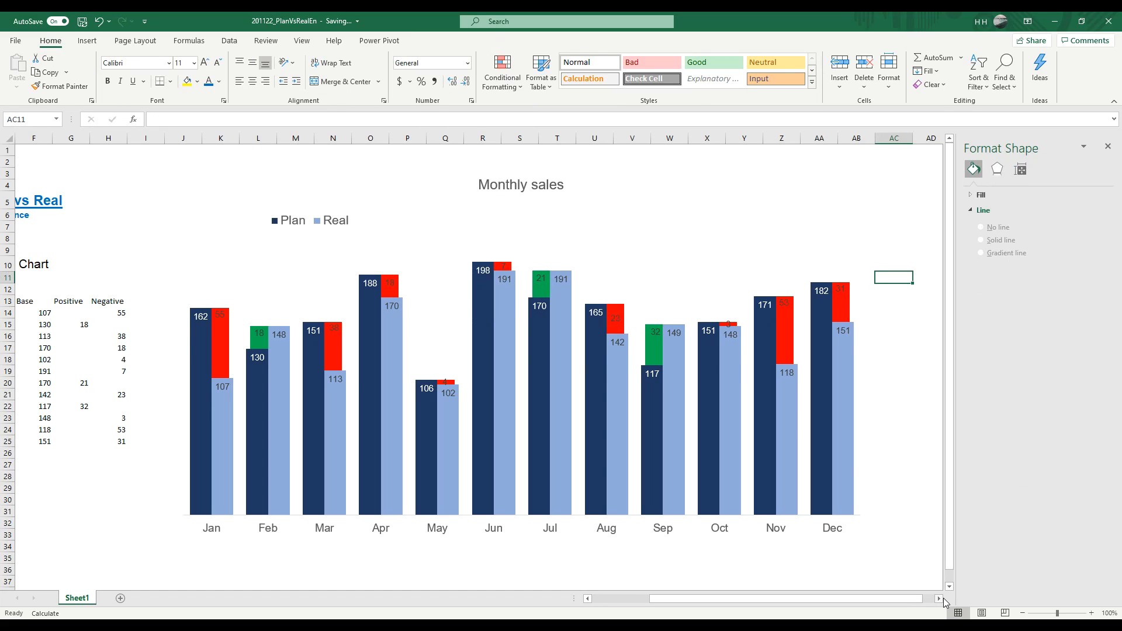
Step: Move the whole chart slightly up and about one column to the right on the sheet, then deselect it
left_click(940, 598)
left_click(941, 598)
left_click(942, 598)
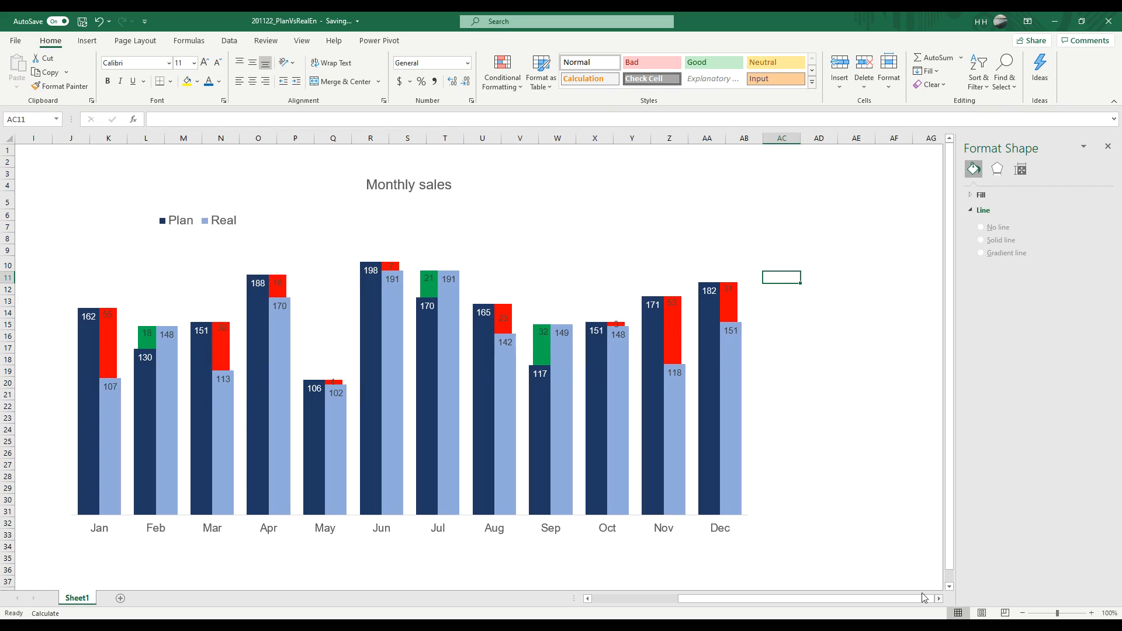
left_click(658, 265)
left_click_drag(651, 160, 680, 159)
left_click(884, 351)
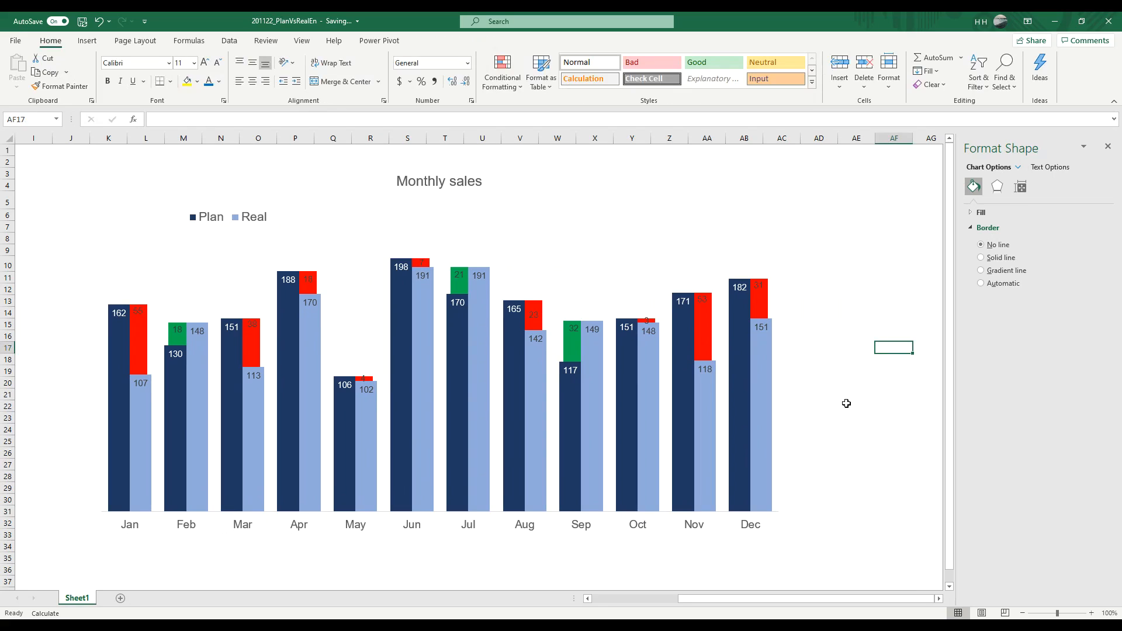